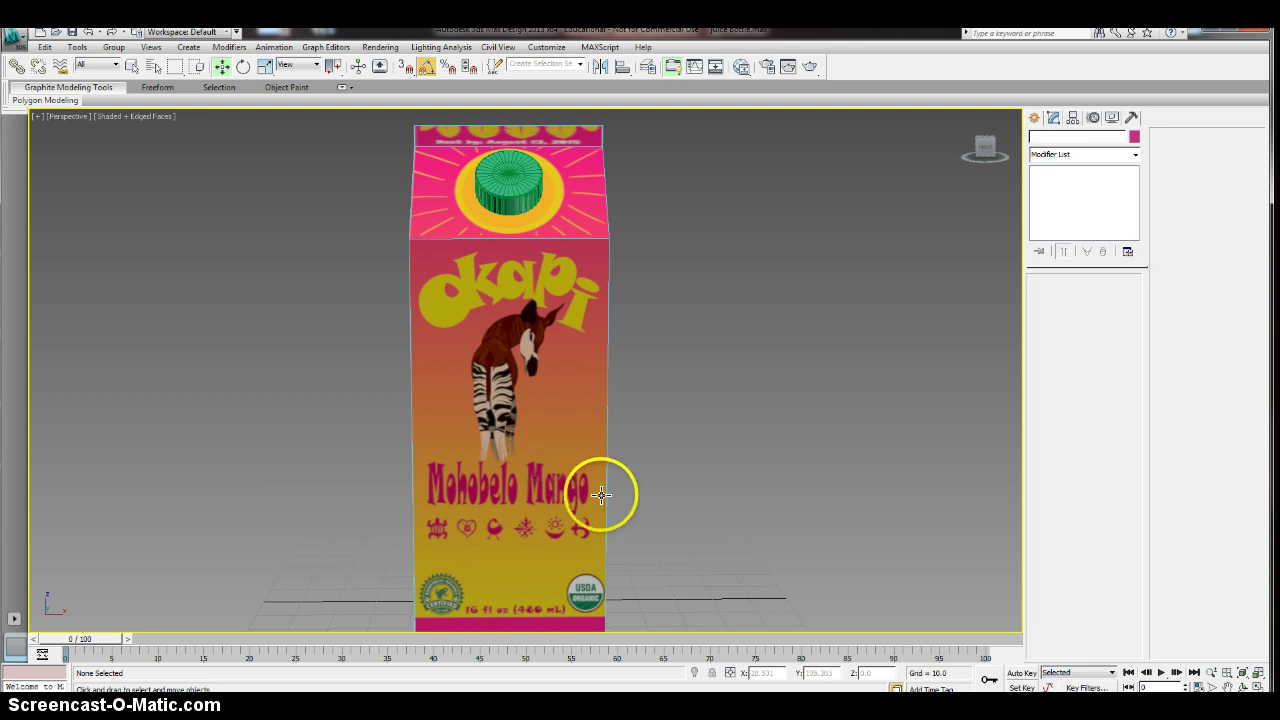
# - Move the finished carton body about 23 units along Y away from its lid and turn off the edged faces display
pyautogui.moveTo(579, 492); pyautogui.dragTo(588, 483, button='middle')
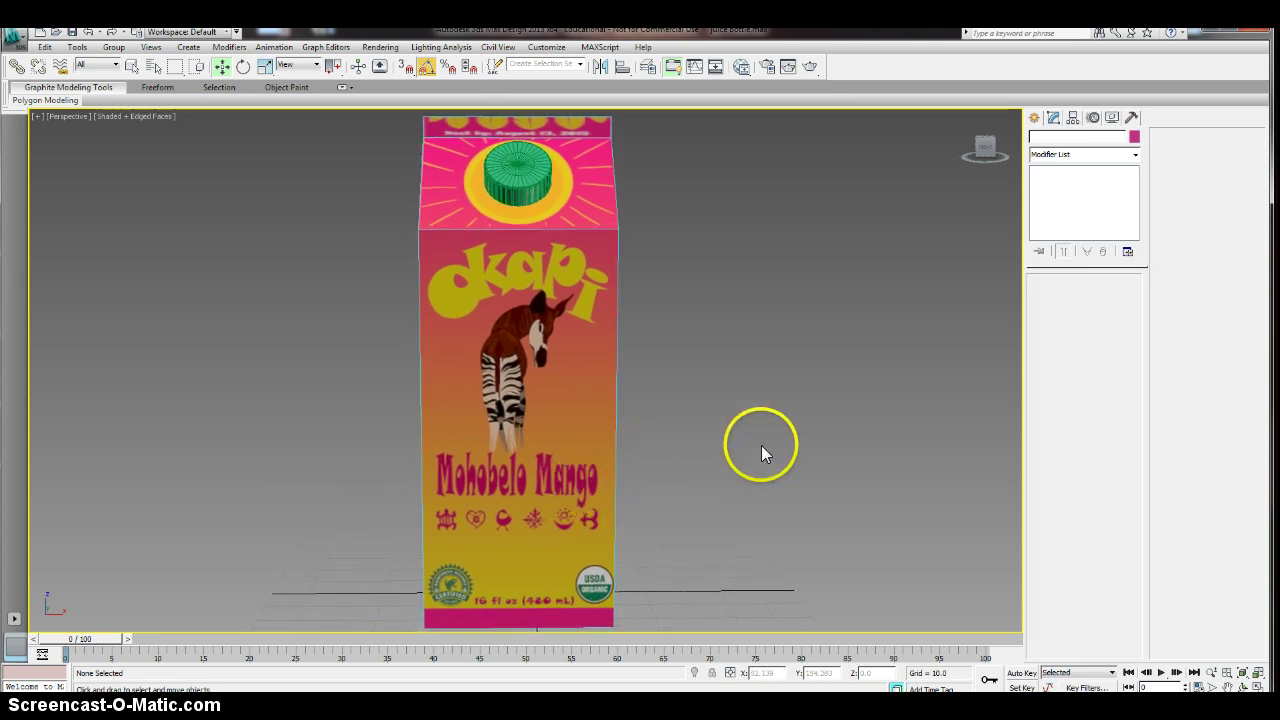
pyautogui.moveTo(986, 143); pyautogui.dragTo(480, 143)
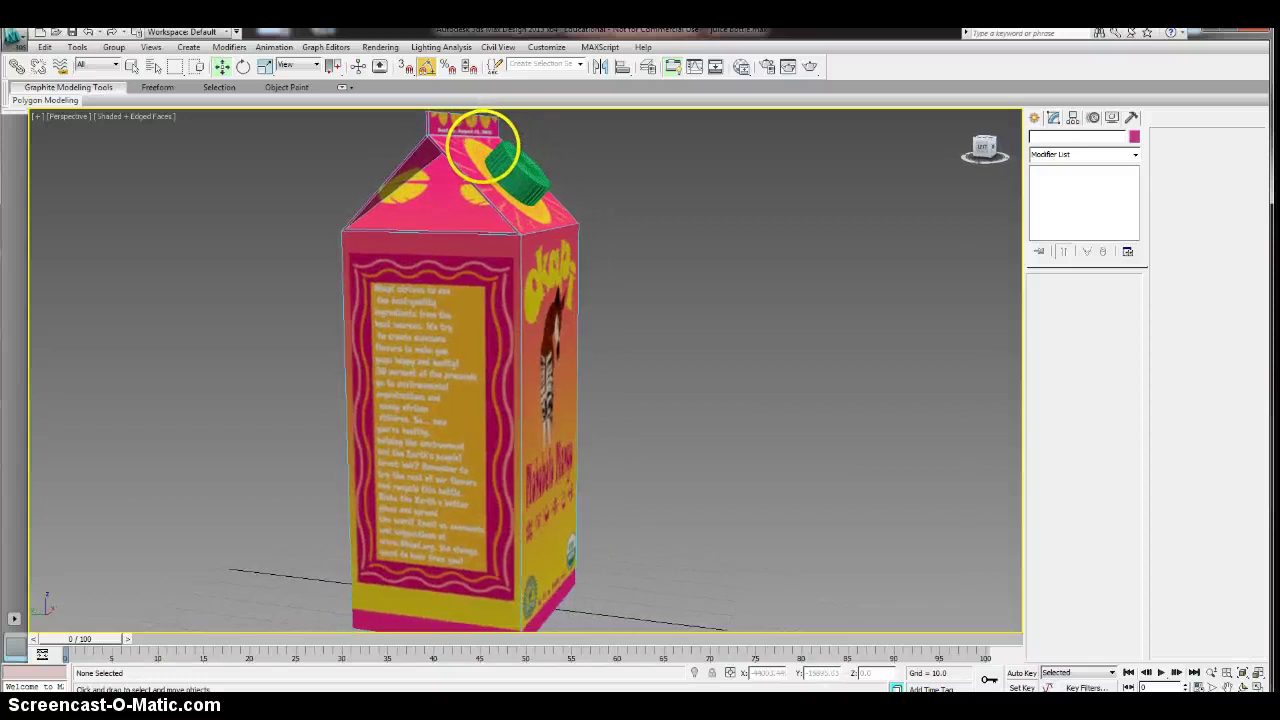
pyautogui.click(485, 263)
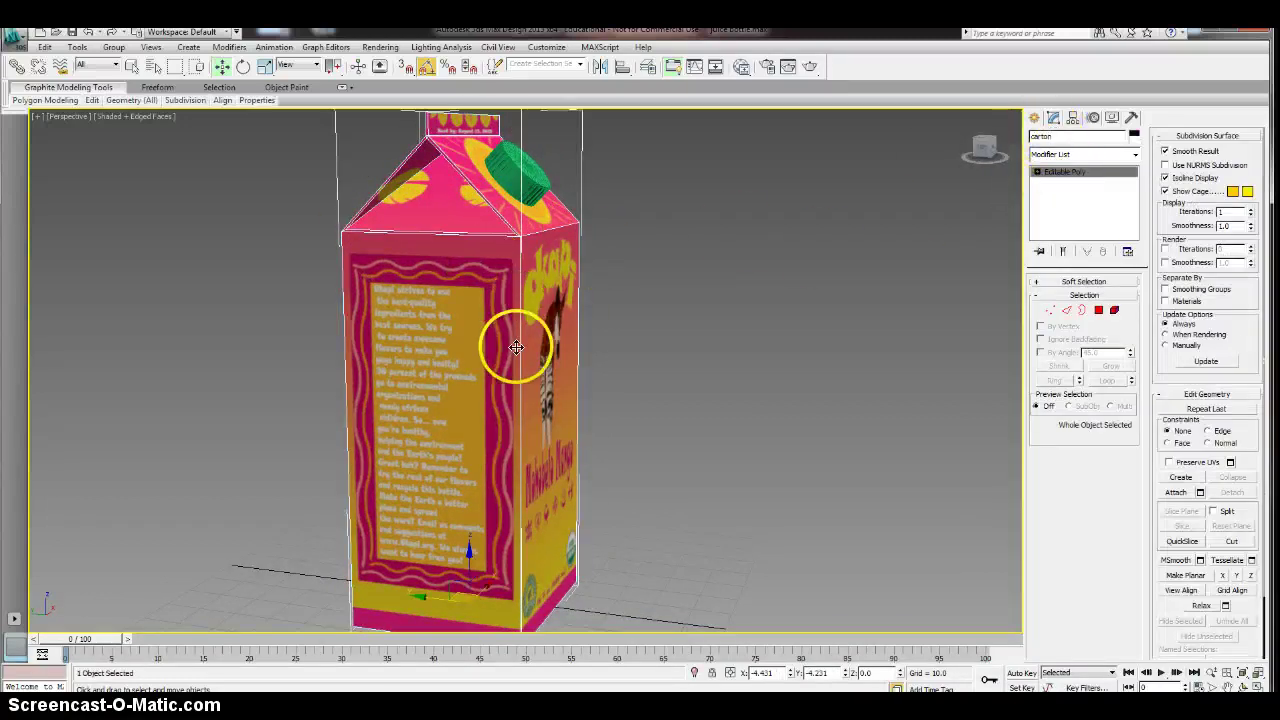
pyautogui.moveTo(434, 594); pyautogui.dragTo(349, 591)
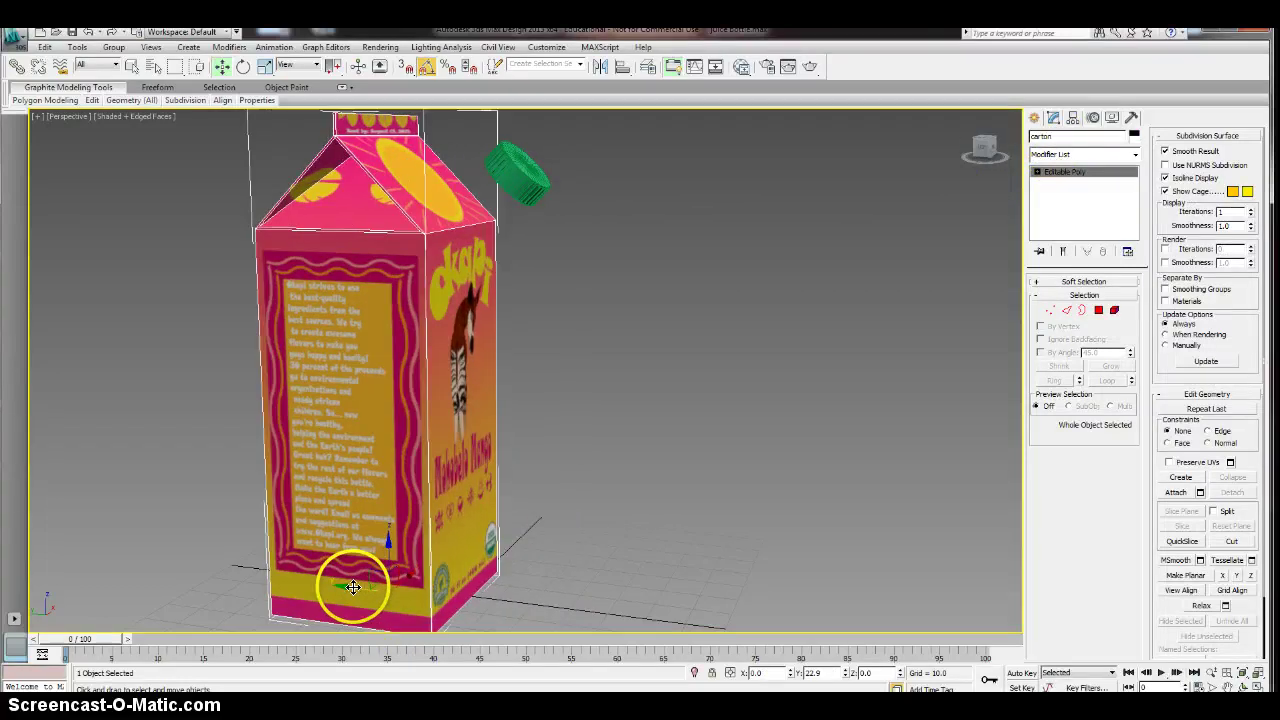
pyautogui.click(524, 179)
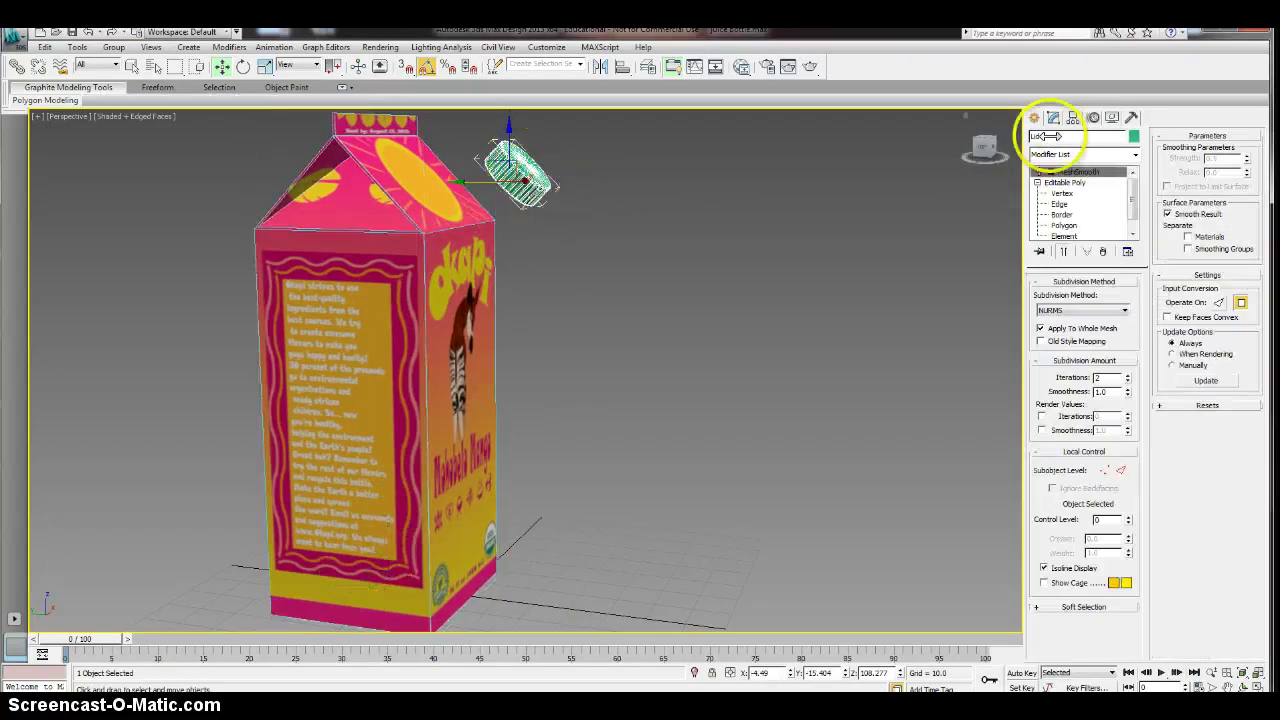
pyautogui.click(763, 230)
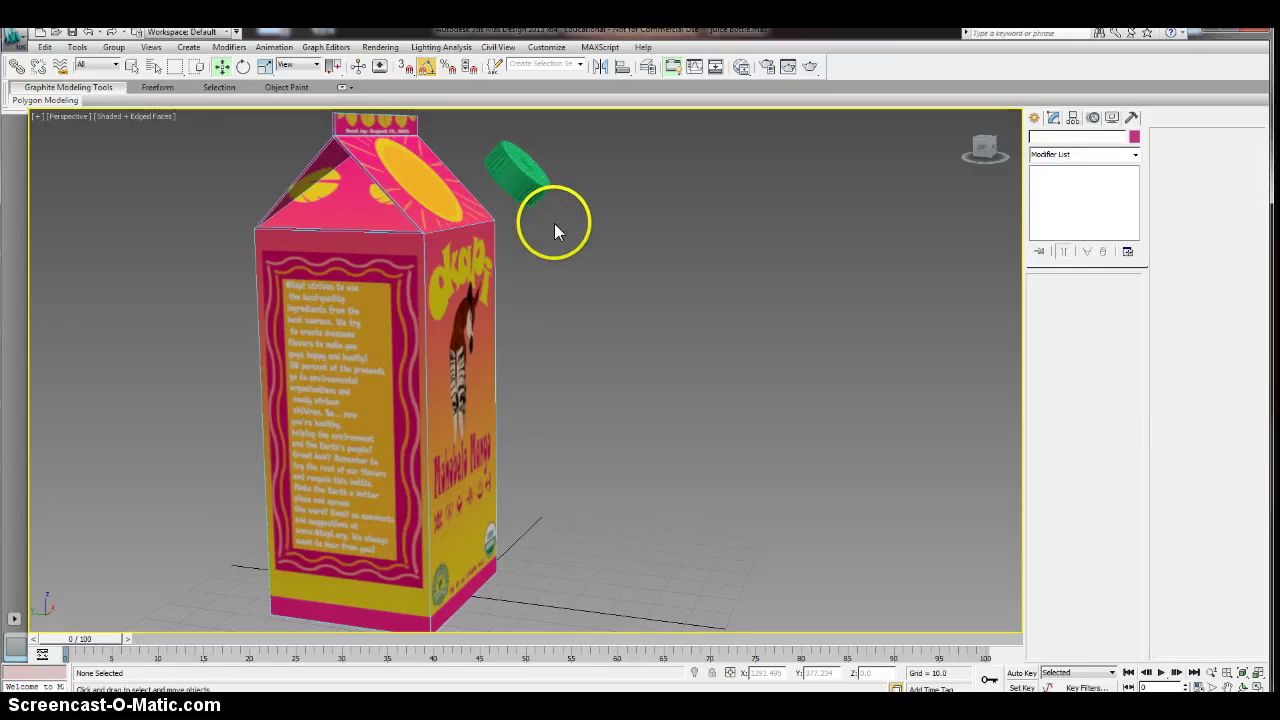
pyautogui.press('F4')
pyautogui.keyDown('alt'); pyautogui.moveTo(563, 294); pyautogui.dragTo(608, 328, button='middle'); pyautogui.keyUp('alt')
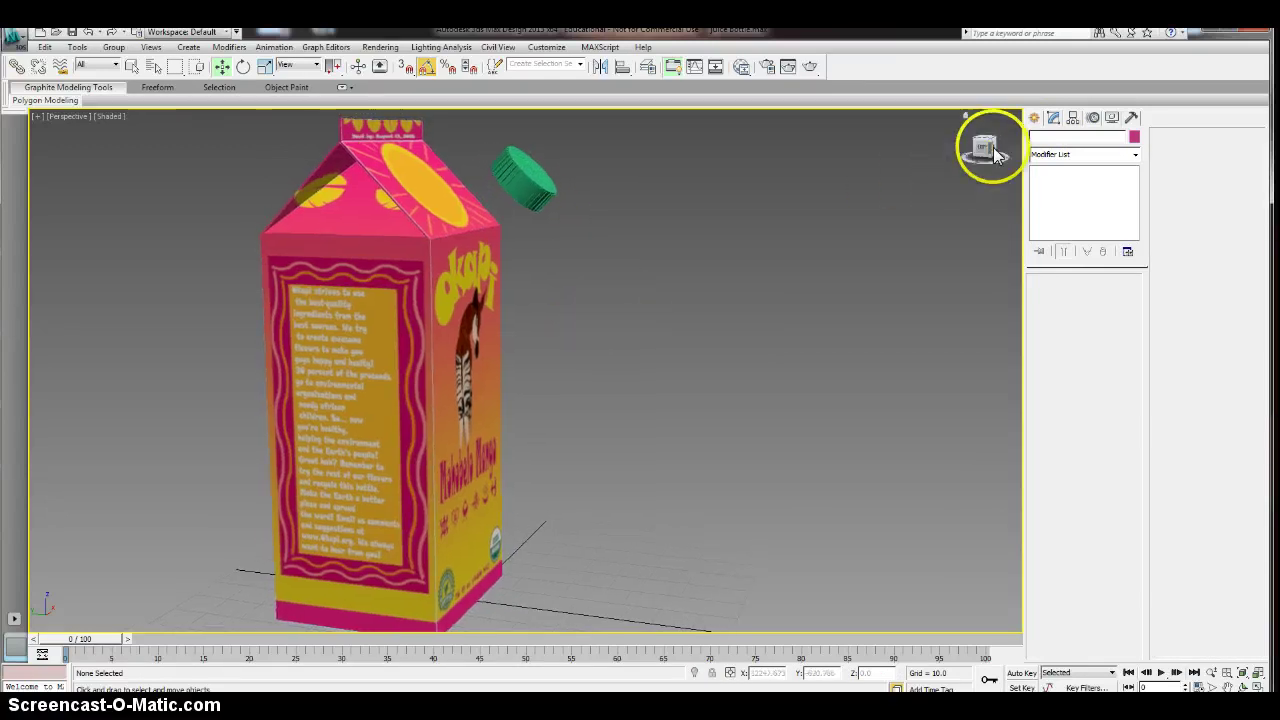
pyautogui.moveTo(993, 149); pyautogui.dragTo(966, 147)
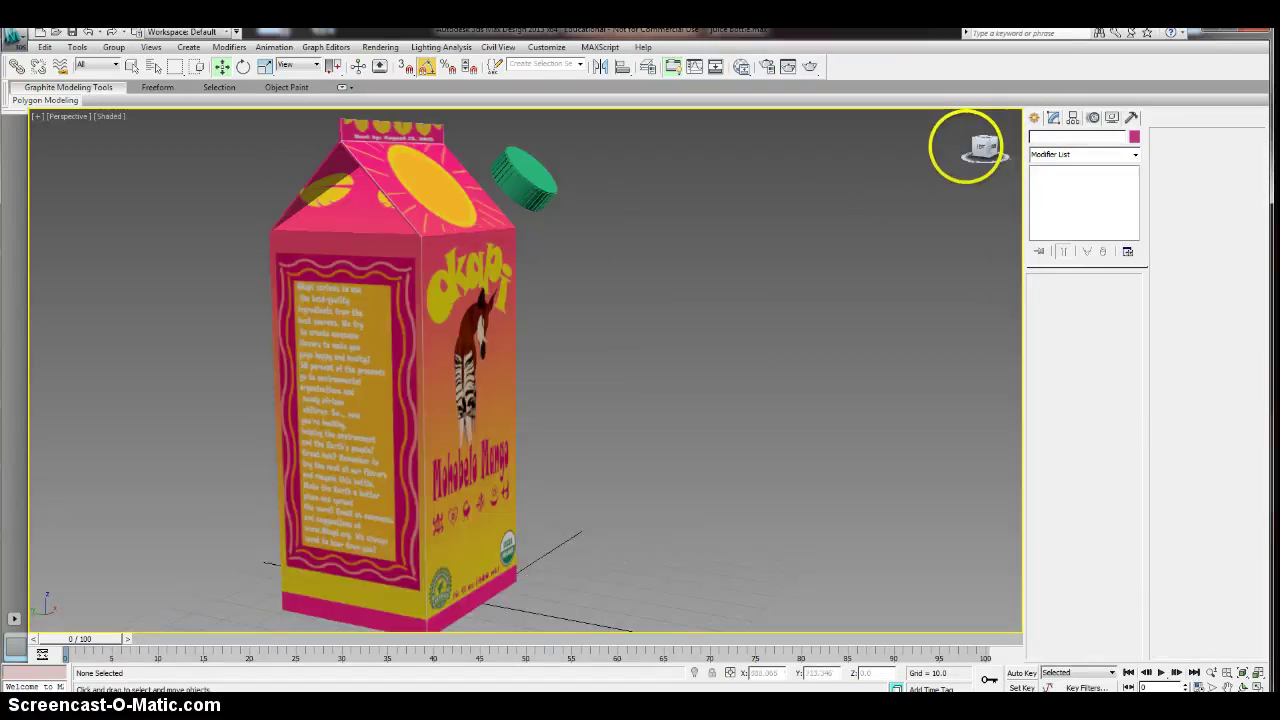
# - Remove the finished carton body and the lid from the viewport, leaving it empty
pyautogui.click(401, 389)
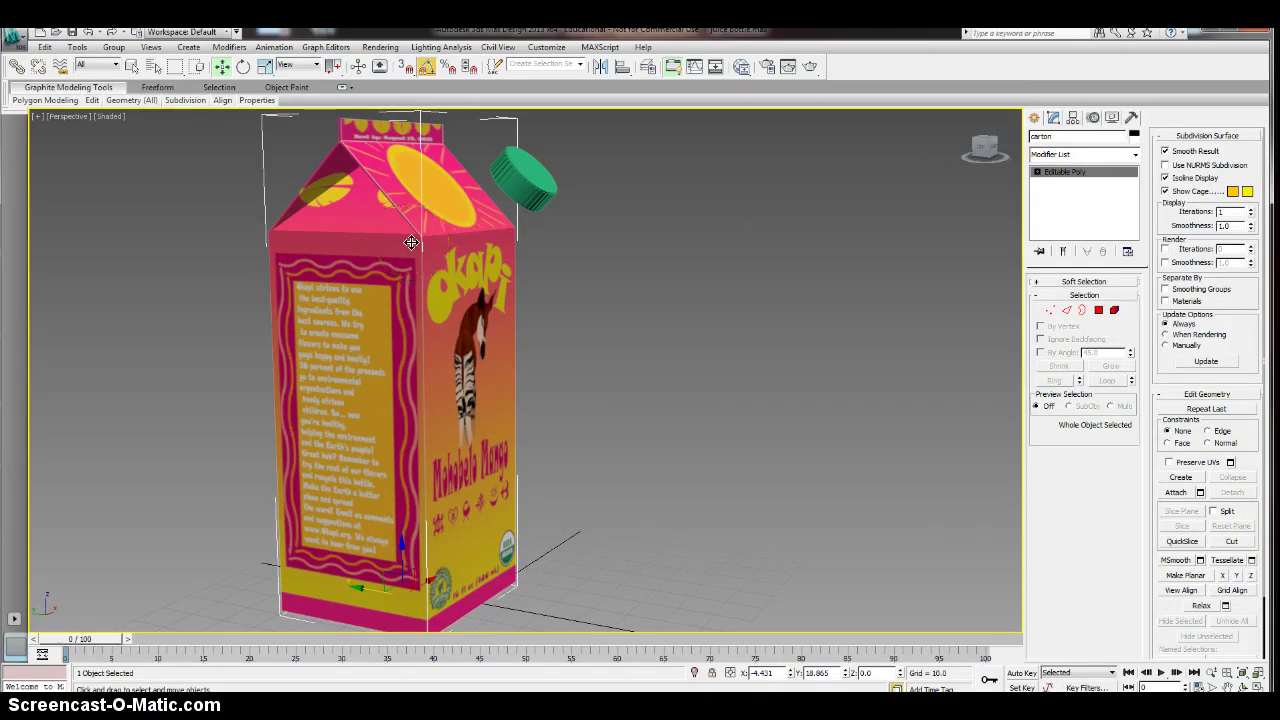
pyautogui.click(483, 295)
pyautogui.press('Delete')
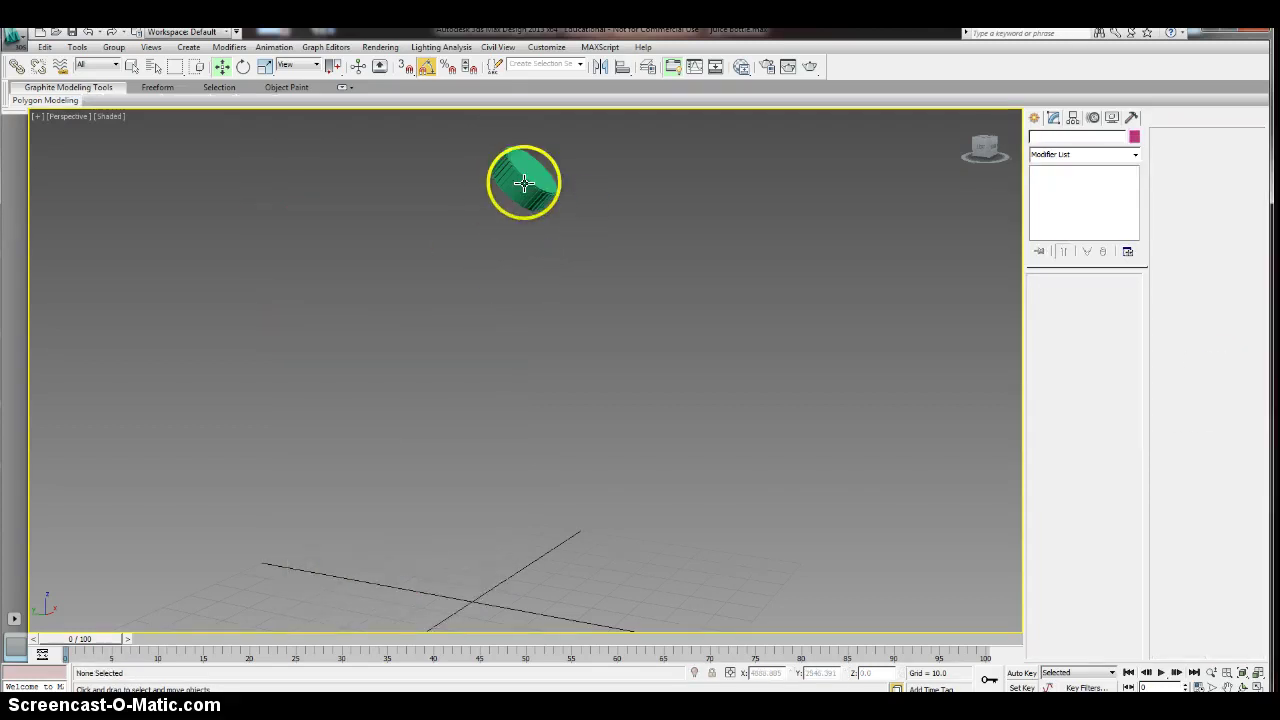
pyautogui.click(523, 183)
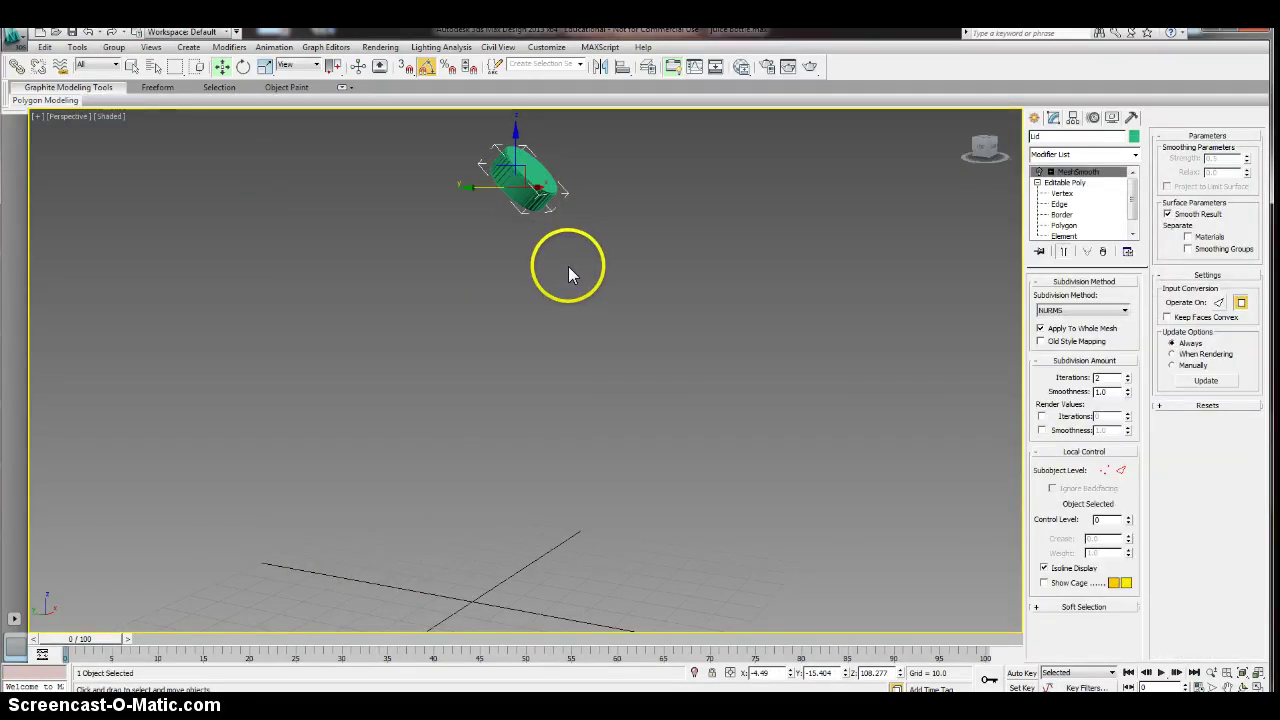
pyautogui.hotkey('alt', 'h')
pyautogui.moveTo(432, 578); pyautogui.dragTo(457, 502, button='middle')
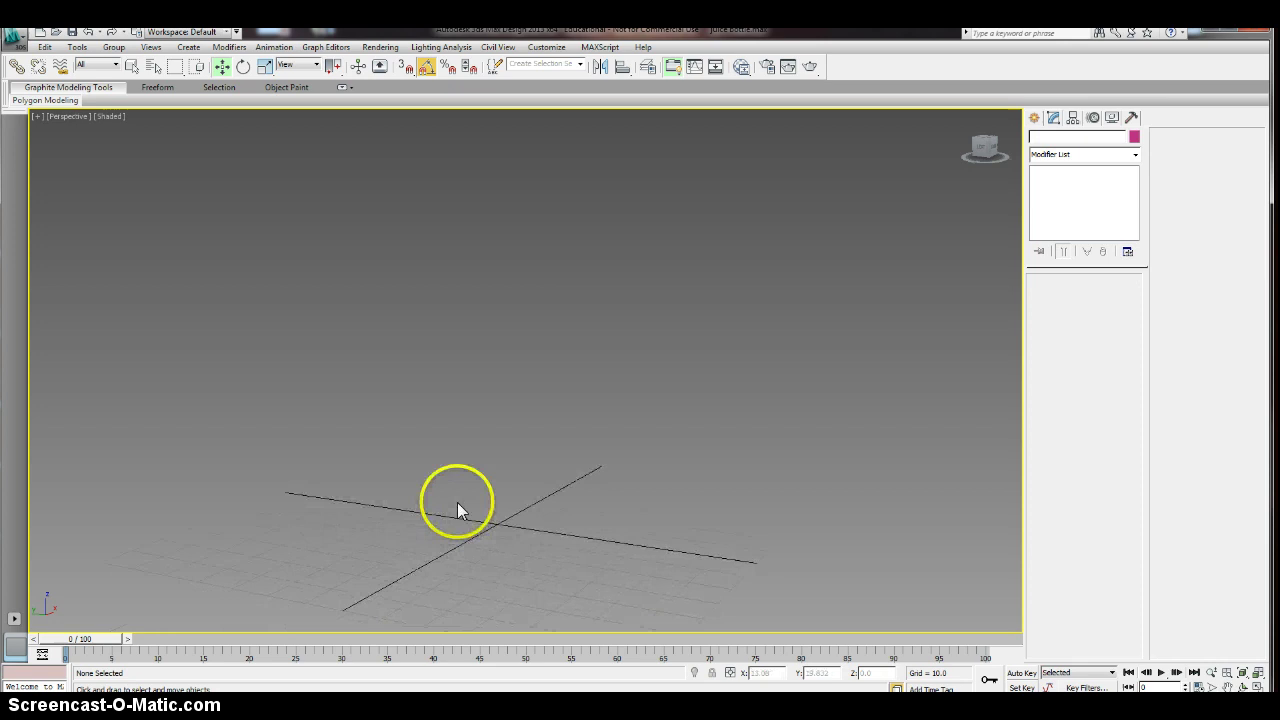
# - Create an upright box on the grid, about 38.5 long, 40.2 wide and 71.9 high
pyautogui.click(1034, 117)
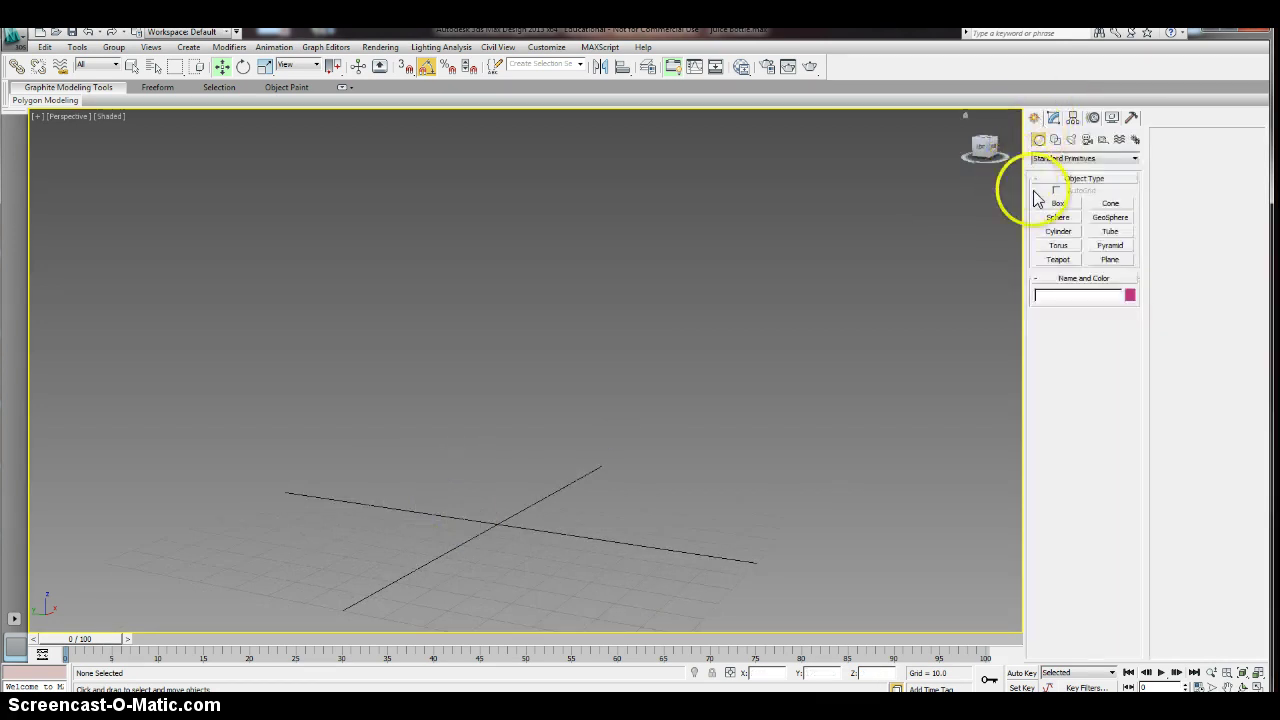
pyautogui.click(1058, 204)
pyautogui.moveTo(371, 543); pyautogui.dragTo(586, 524)
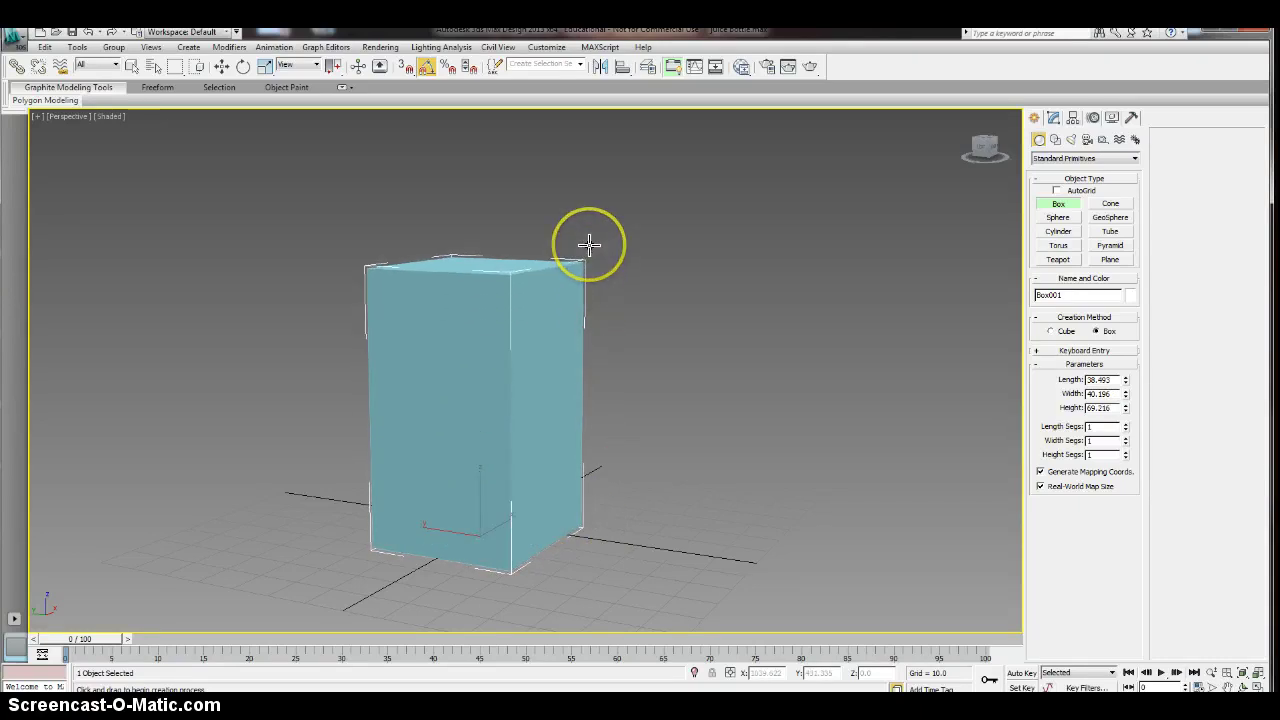
pyautogui.click(586, 240)
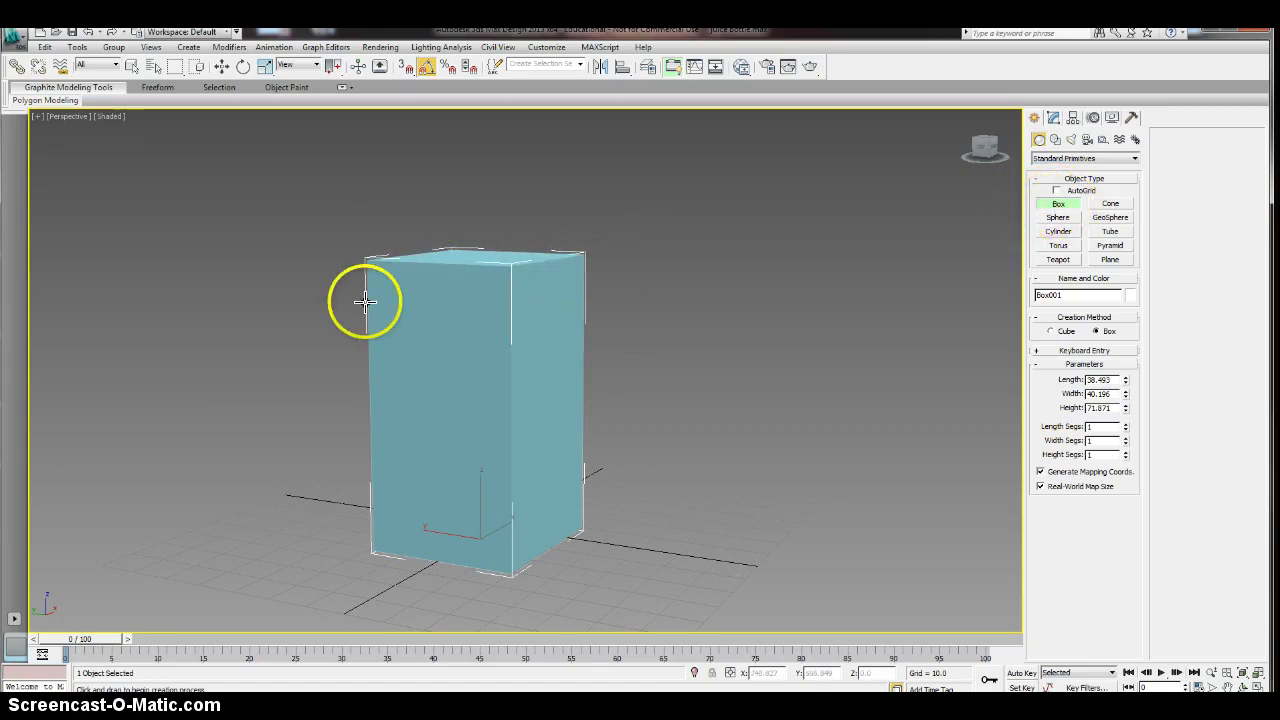
# - Convert the box to an Editable Poly and turn on the edged faces display
pyautogui.click(1053, 117)
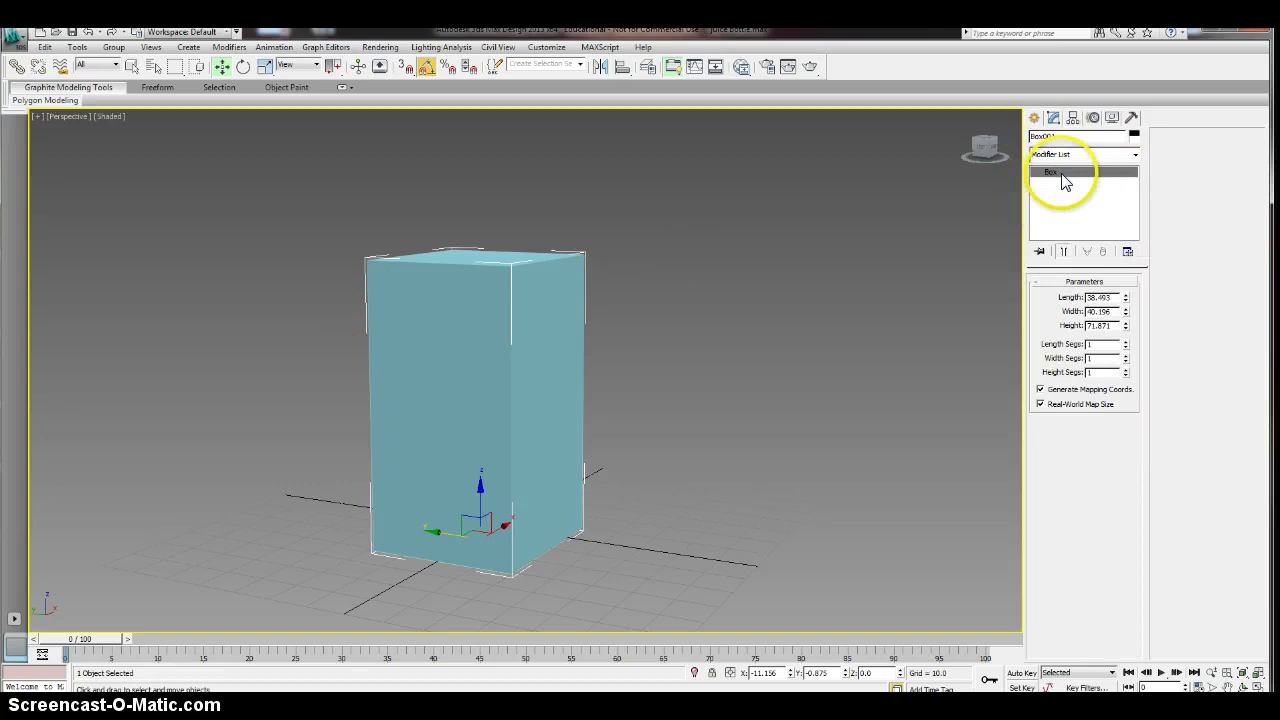
pyautogui.rightClick(1055, 174)
pyautogui.click(1104, 292)
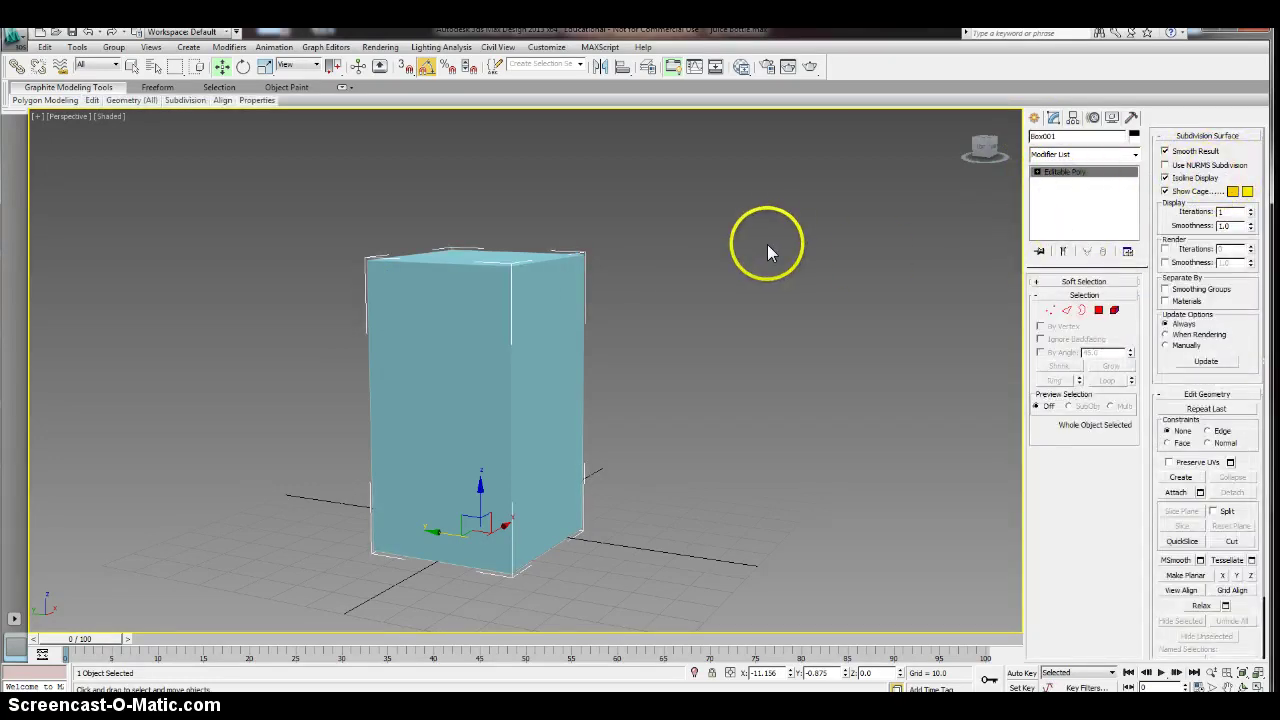
pyautogui.press('F4')
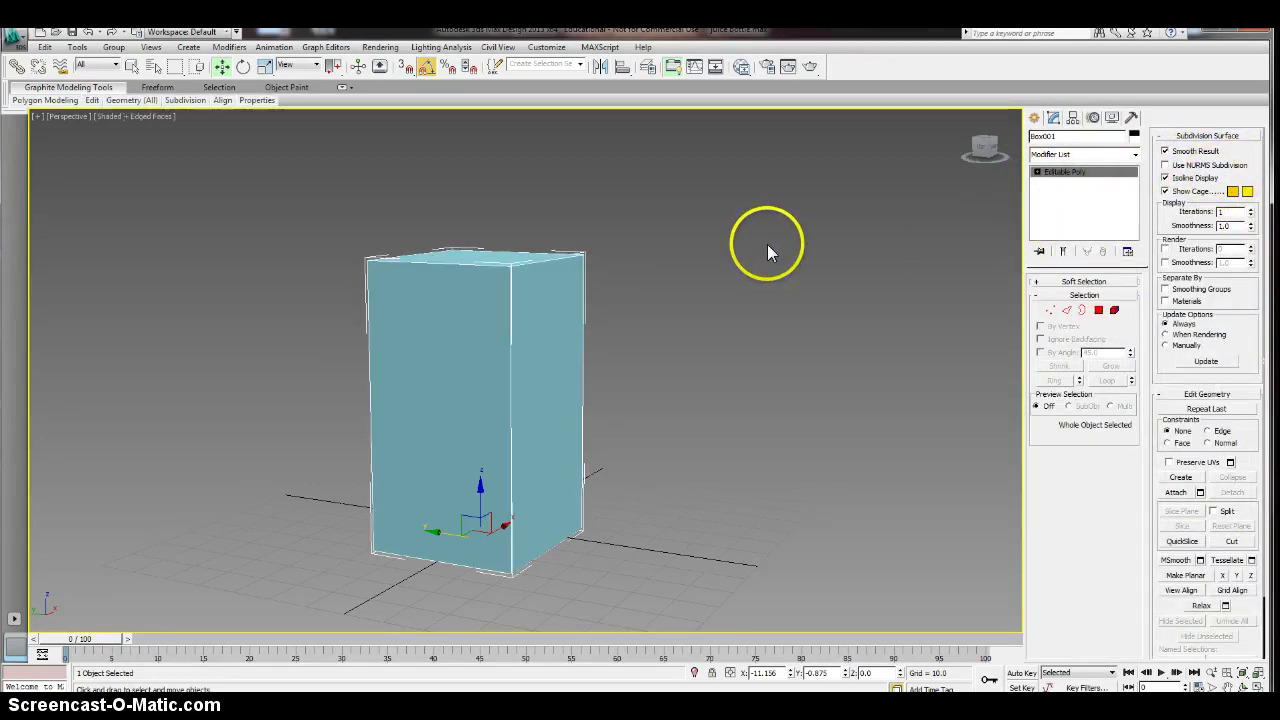
# - Extrude the box's top polygon upward by about 27 units to add a section for the carton's roof
pyautogui.click(1099, 311)
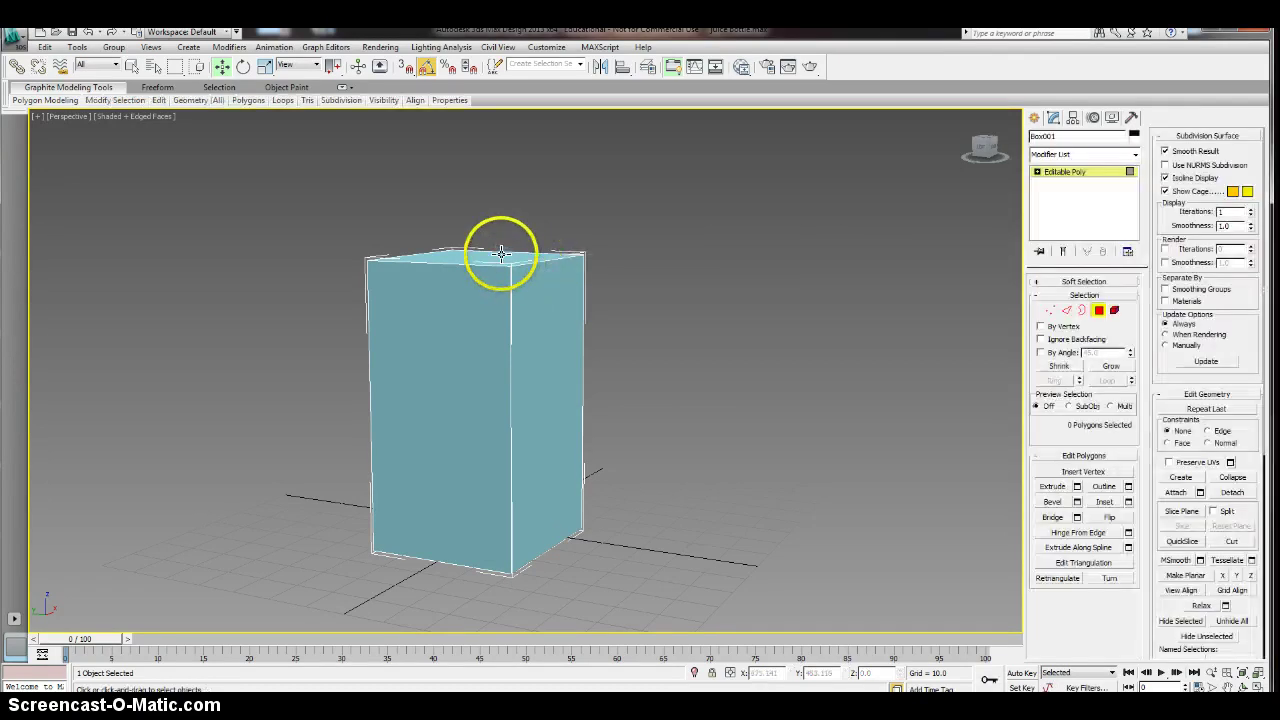
pyautogui.click(503, 253)
pyautogui.keyDown('alt'); pyautogui.moveTo(635, 272); pyautogui.dragTo(643, 277, button='middle'); pyautogui.keyUp('alt')
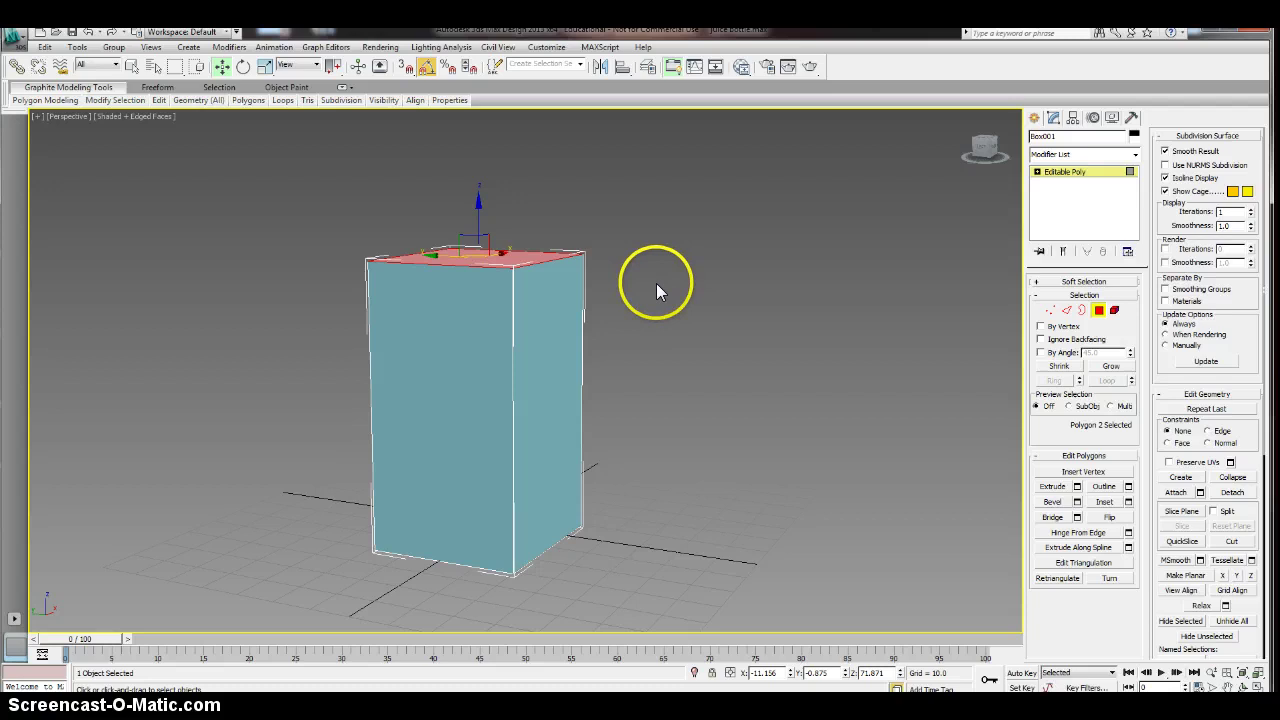
pyautogui.moveTo(640, 274); pyautogui.dragTo(657, 352, button='middle')
pyautogui.scroll(3, 646, 345)
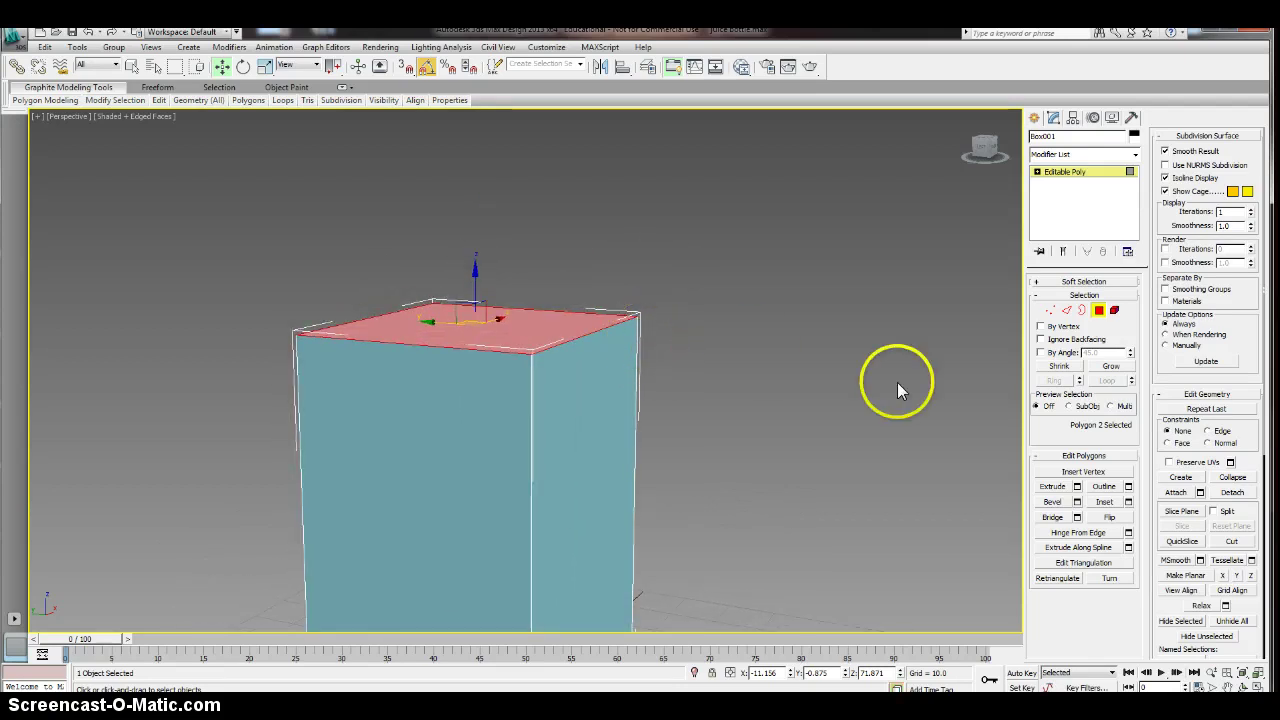
pyautogui.click(1078, 488)
pyautogui.moveTo(600, 343); pyautogui.dragTo(640, 323, button='middle')
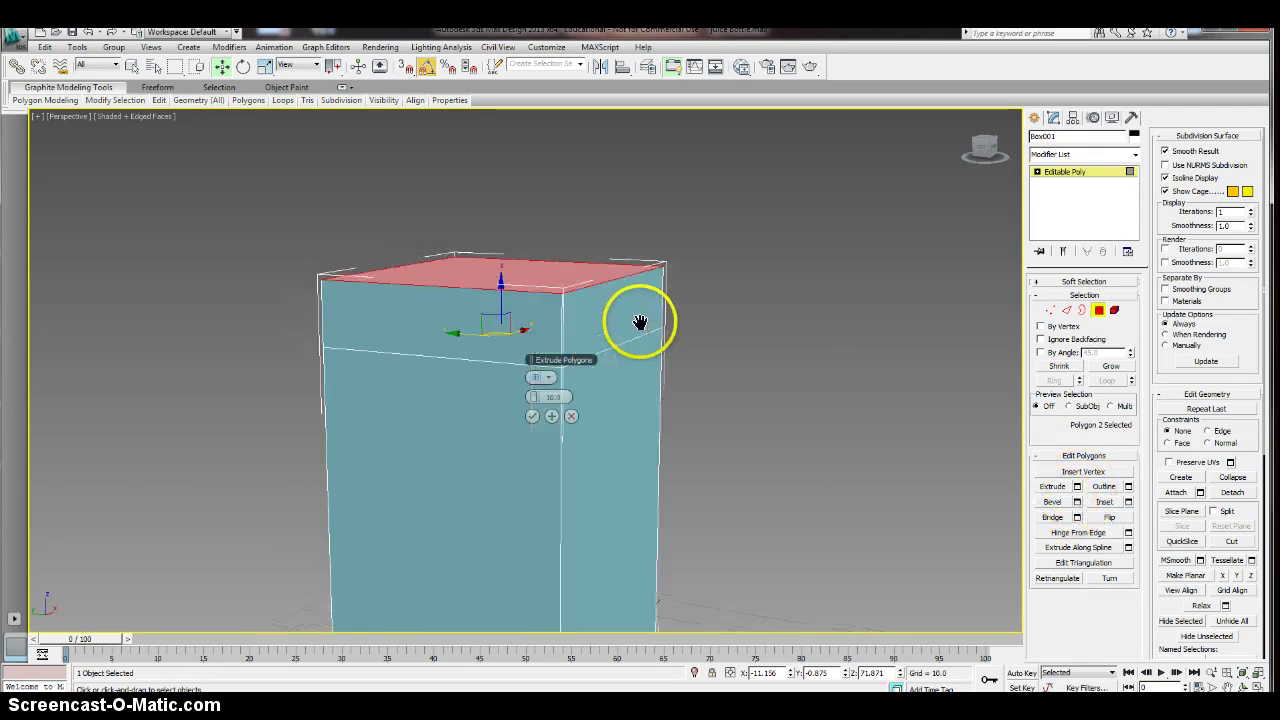
pyautogui.moveTo(535, 397); pyautogui.dragTo(654, 400)
pyautogui.click(532, 415)
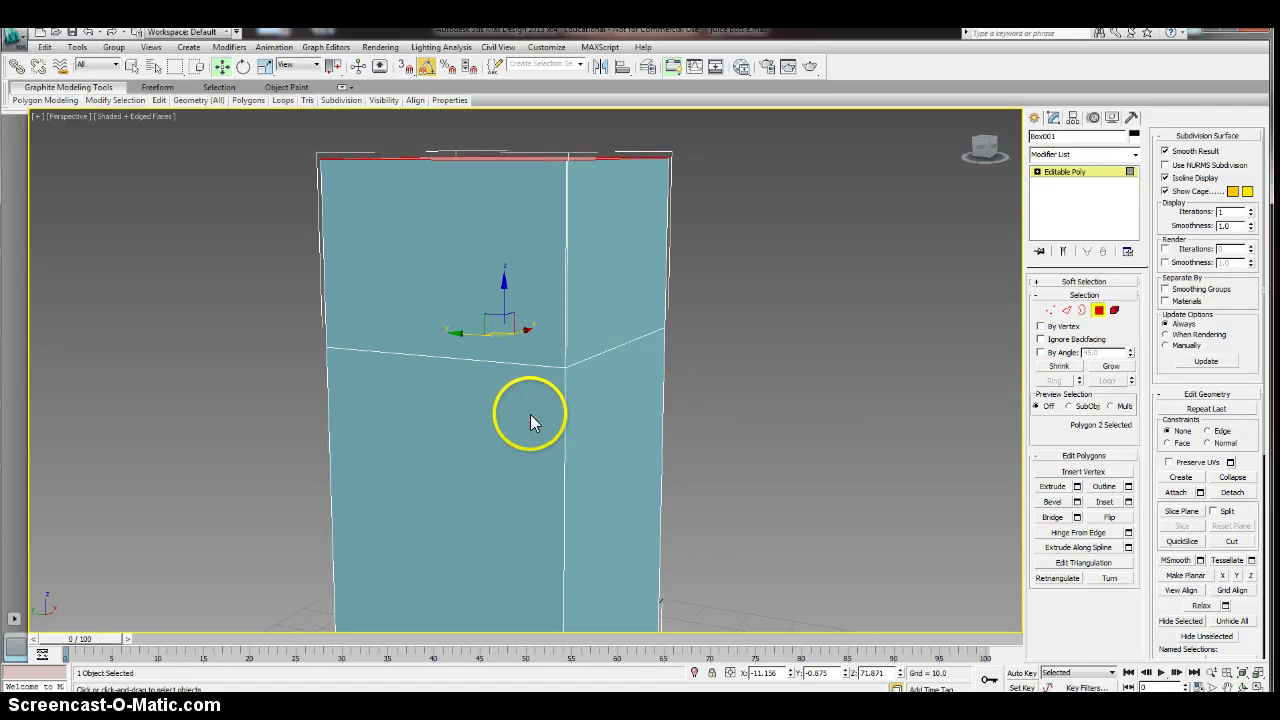
# - Select the two opposite top edges running along X and switch the selection to their four corner vertices
pyautogui.keyDown('alt'); pyautogui.moveTo(702, 324); pyautogui.dragTo(743, 337, button='middle'); pyautogui.keyUp('alt')
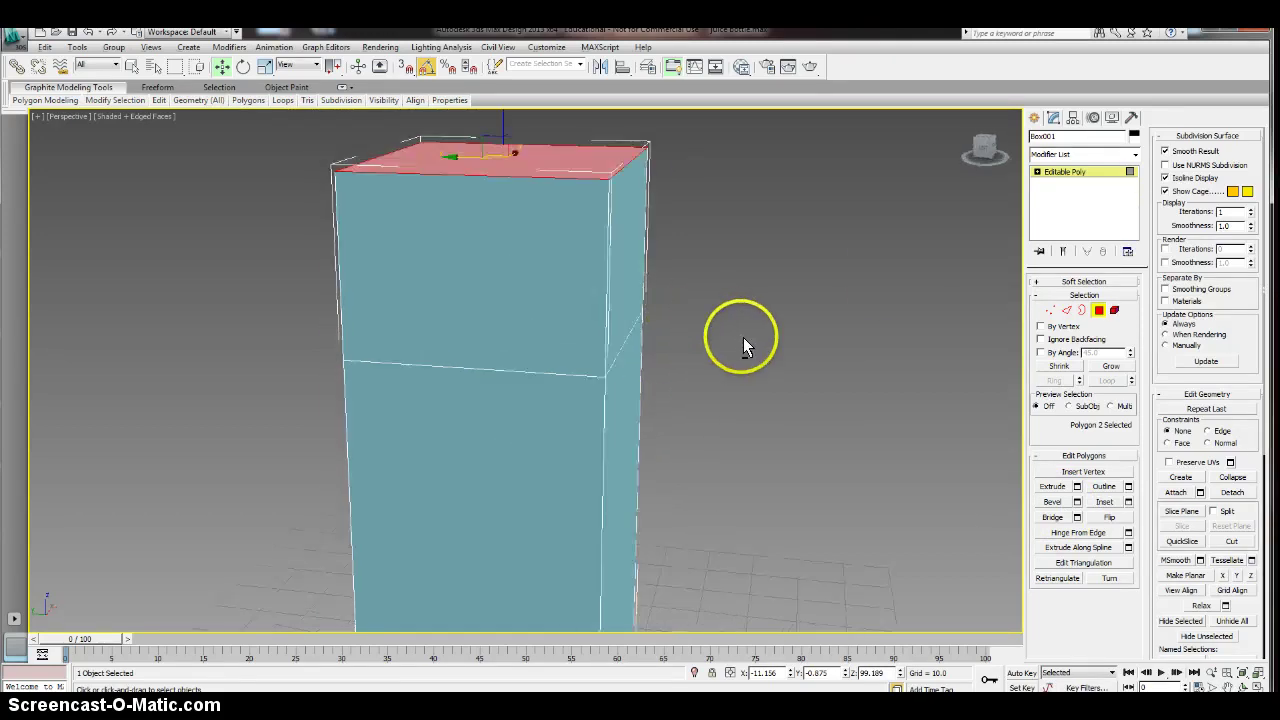
pyautogui.click(1066, 311)
pyautogui.keyDown('alt'); pyautogui.moveTo(850, 300); pyautogui.dragTo(697, 266, button='middle'); pyautogui.keyUp('alt')
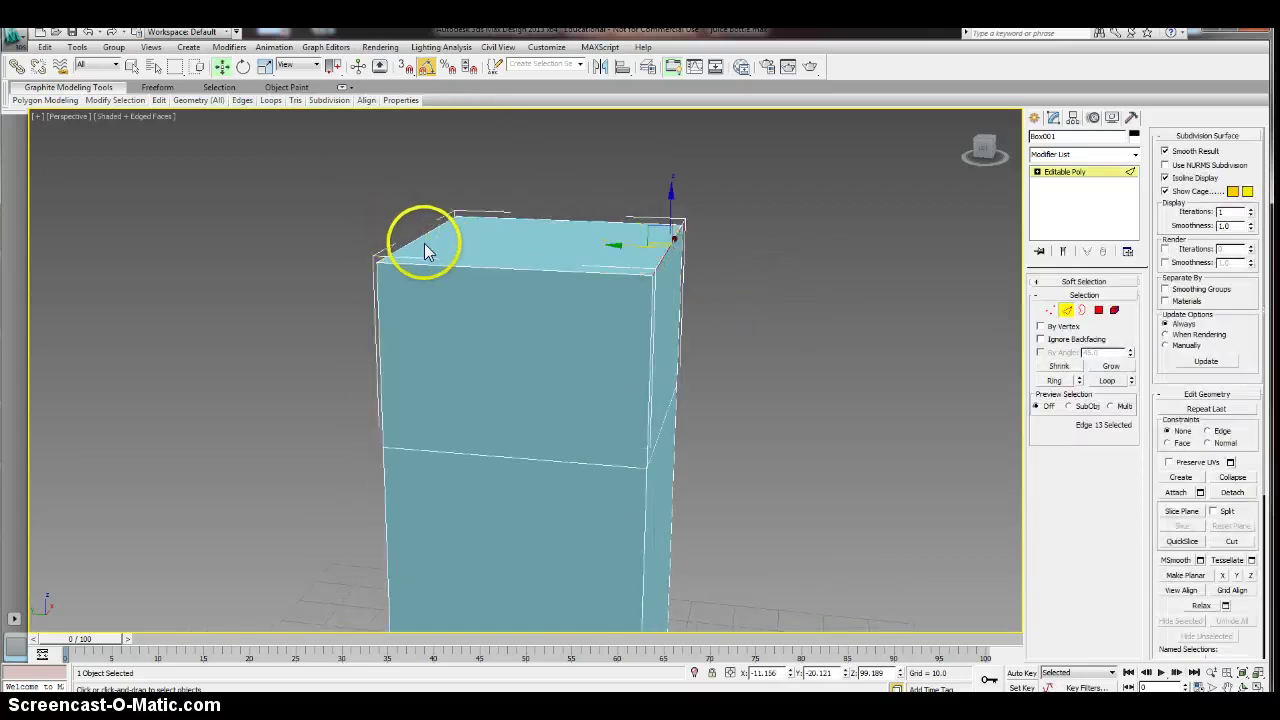
pyautogui.click(414, 236)
pyautogui.press('e')
pyautogui.click(676, 240)
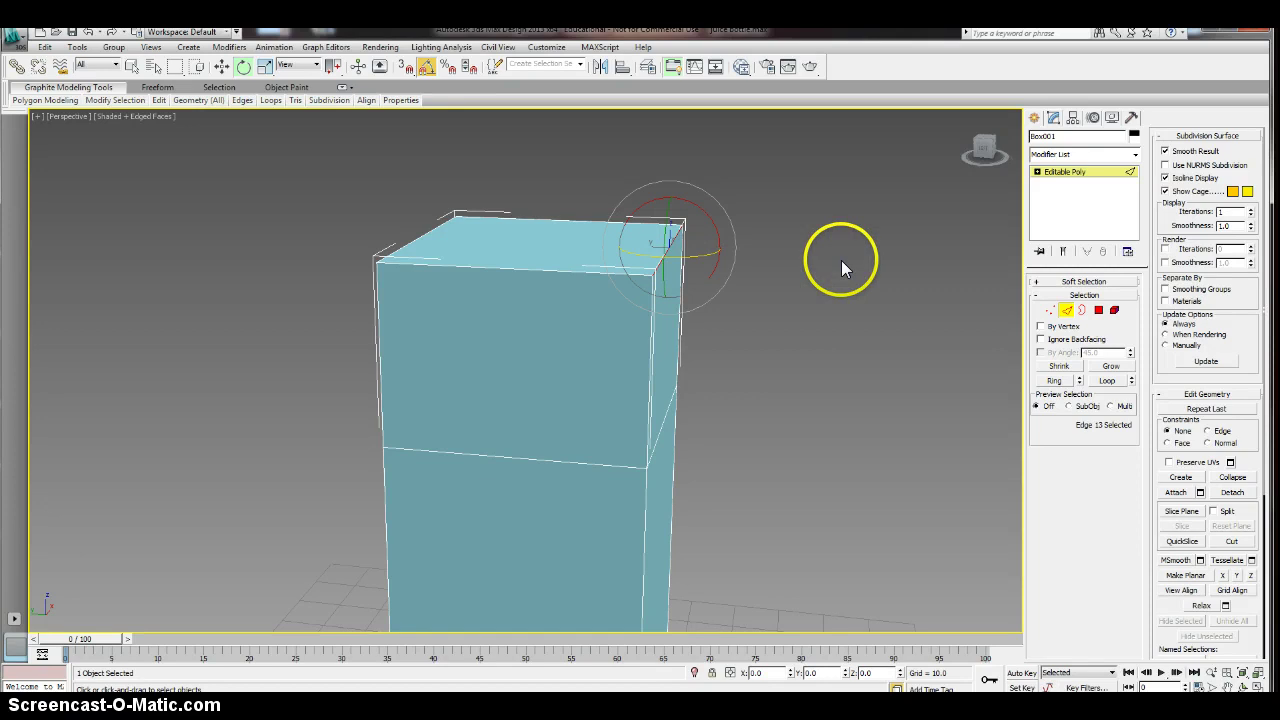
pyautogui.press('w')
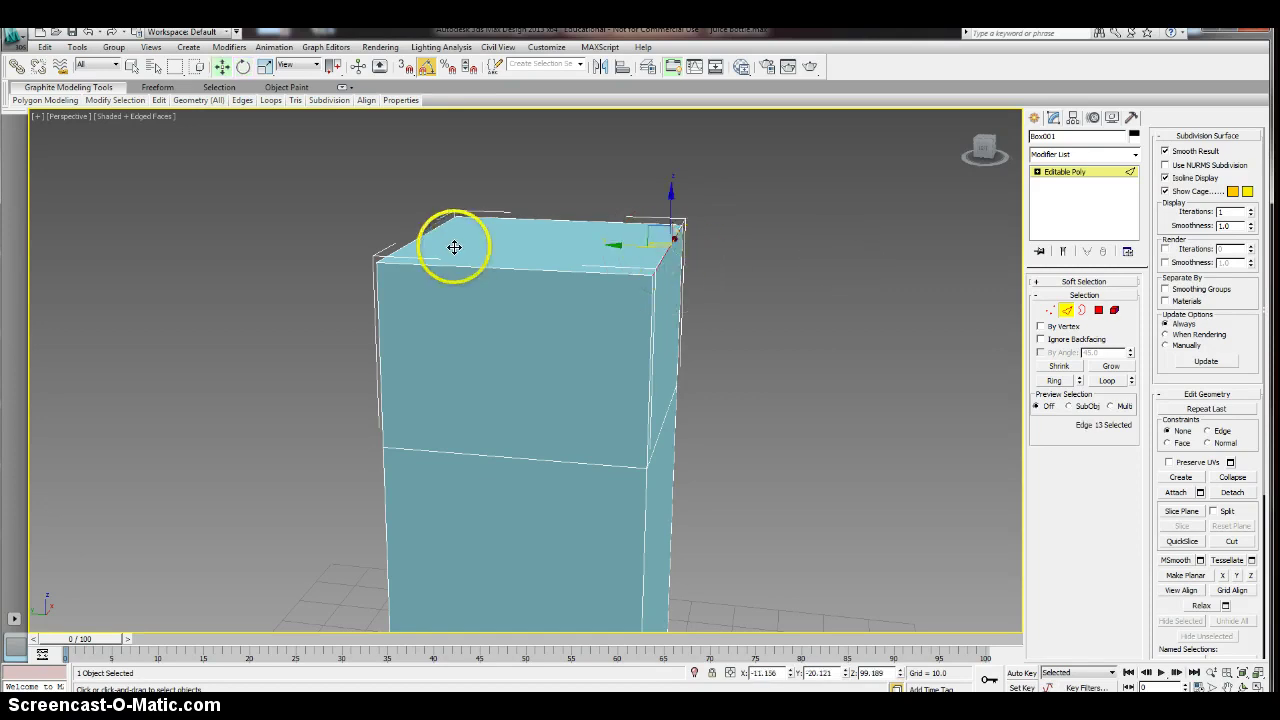
pyautogui.keyDown('ctrl'); pyautogui.click(420, 236); pyautogui.keyUp('ctrl')
pyautogui.press('r')
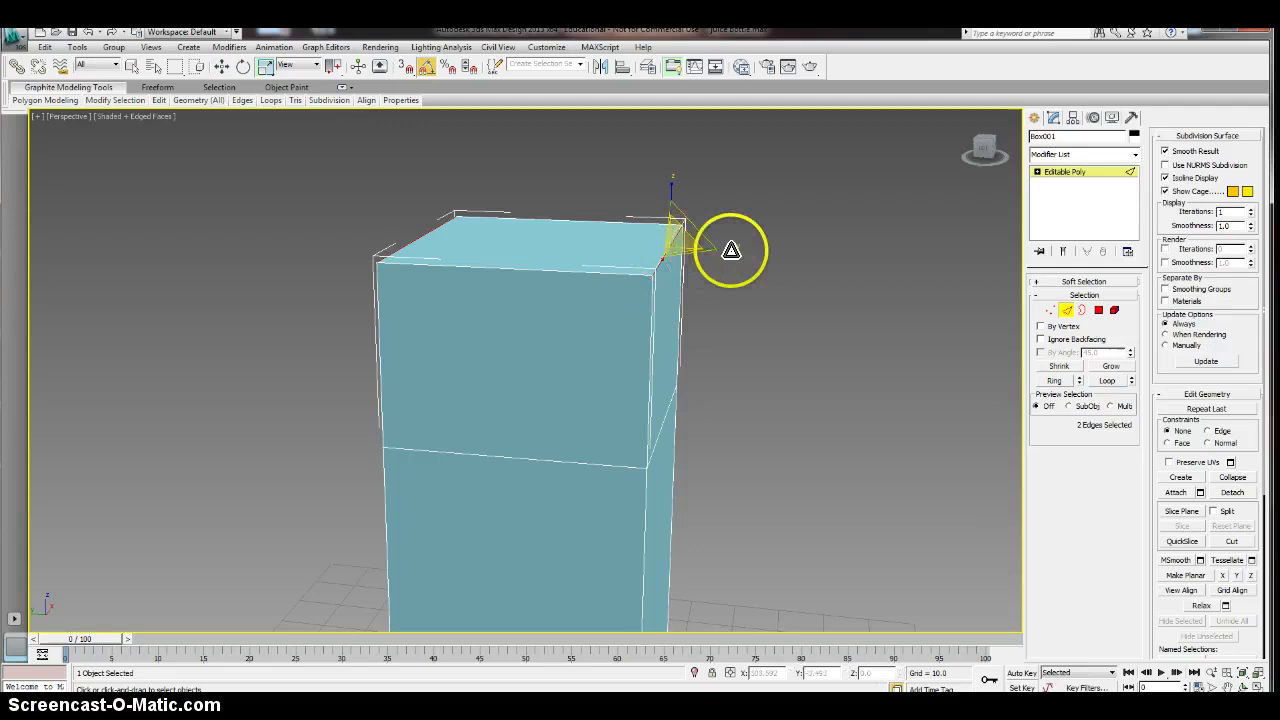
pyautogui.click(1049, 310)
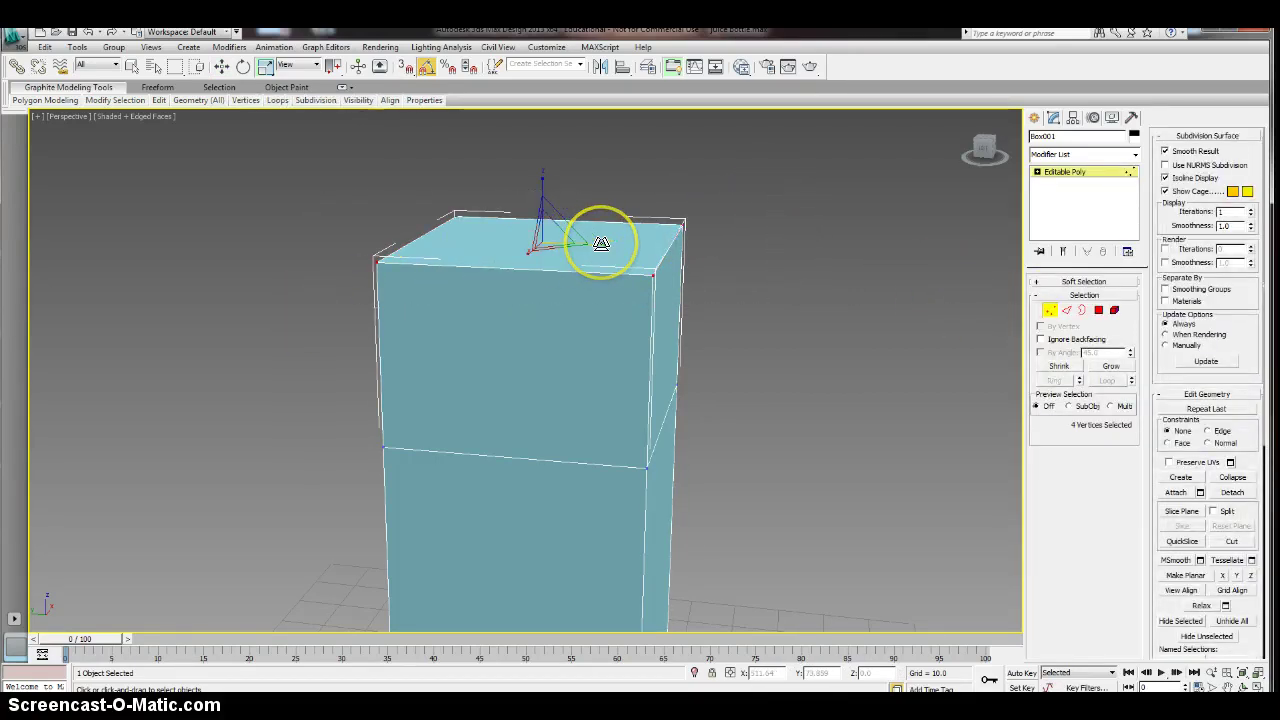
# - Scale the four top vertices together along Y until they nearly meet in a narrow roof ridge
pyautogui.moveTo(601, 244); pyautogui.dragTo(334, 260)
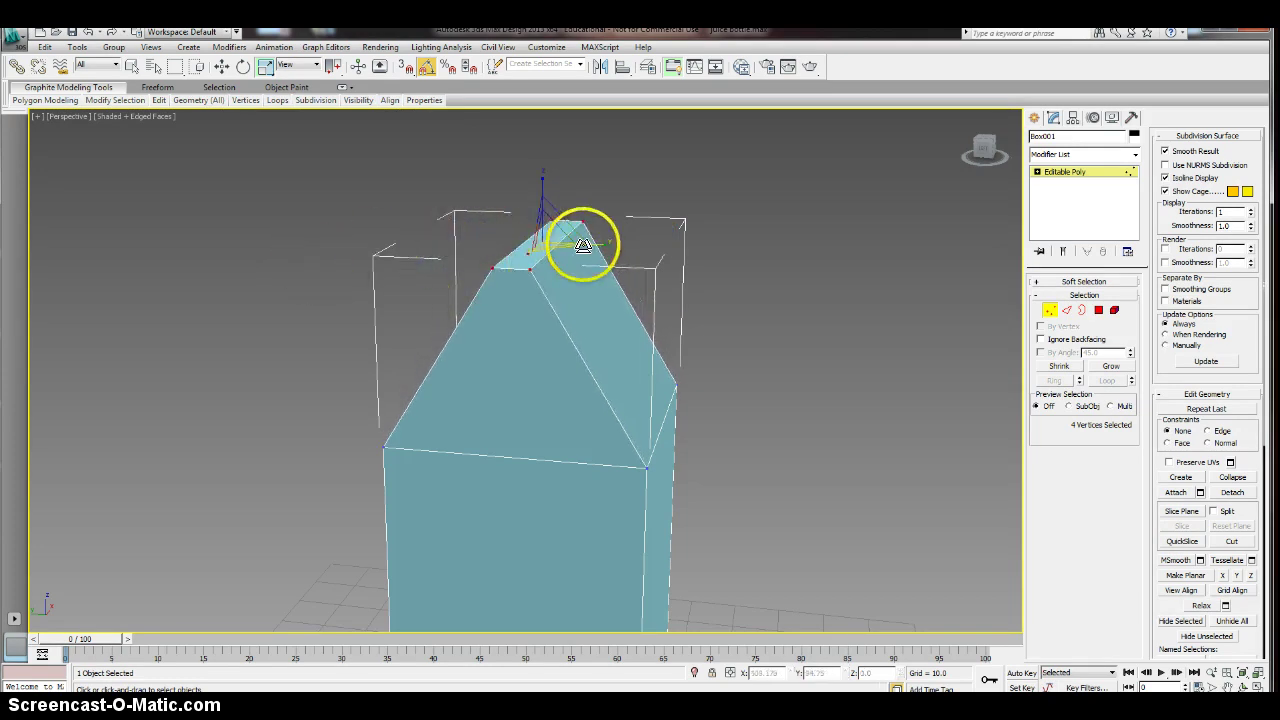
pyautogui.moveTo(583, 245); pyautogui.dragTo(405, 250)
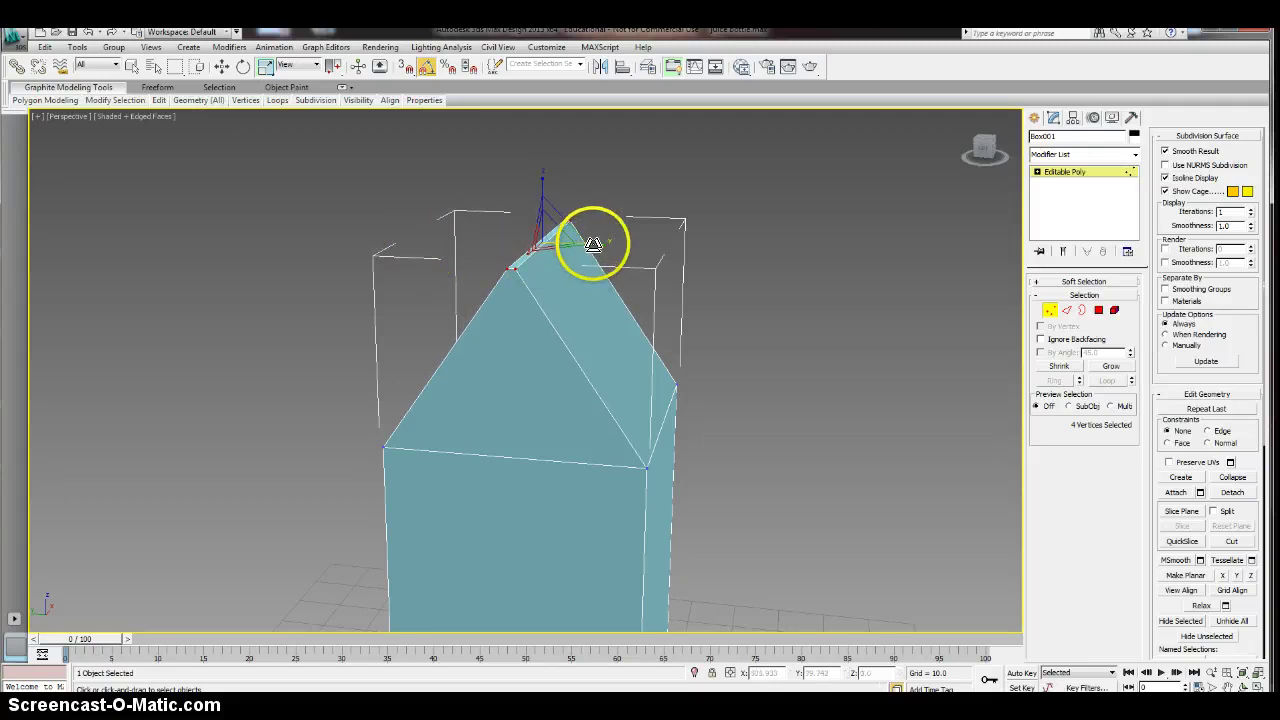
pyautogui.moveTo(593, 244); pyautogui.dragTo(568, 247)
pyautogui.press('w')
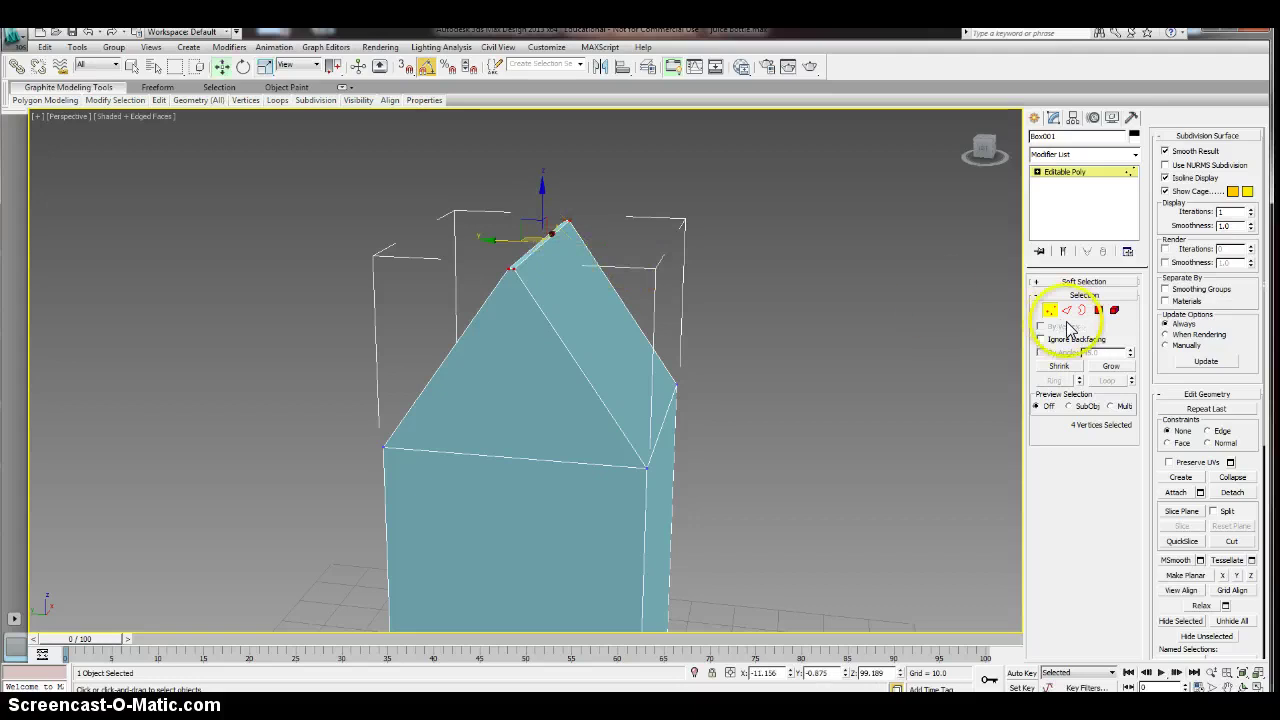
# - Extrude the narrow ridge polygon upward by about 6.4 units to form the carton's top sealing flap
pyautogui.click(1098, 309)
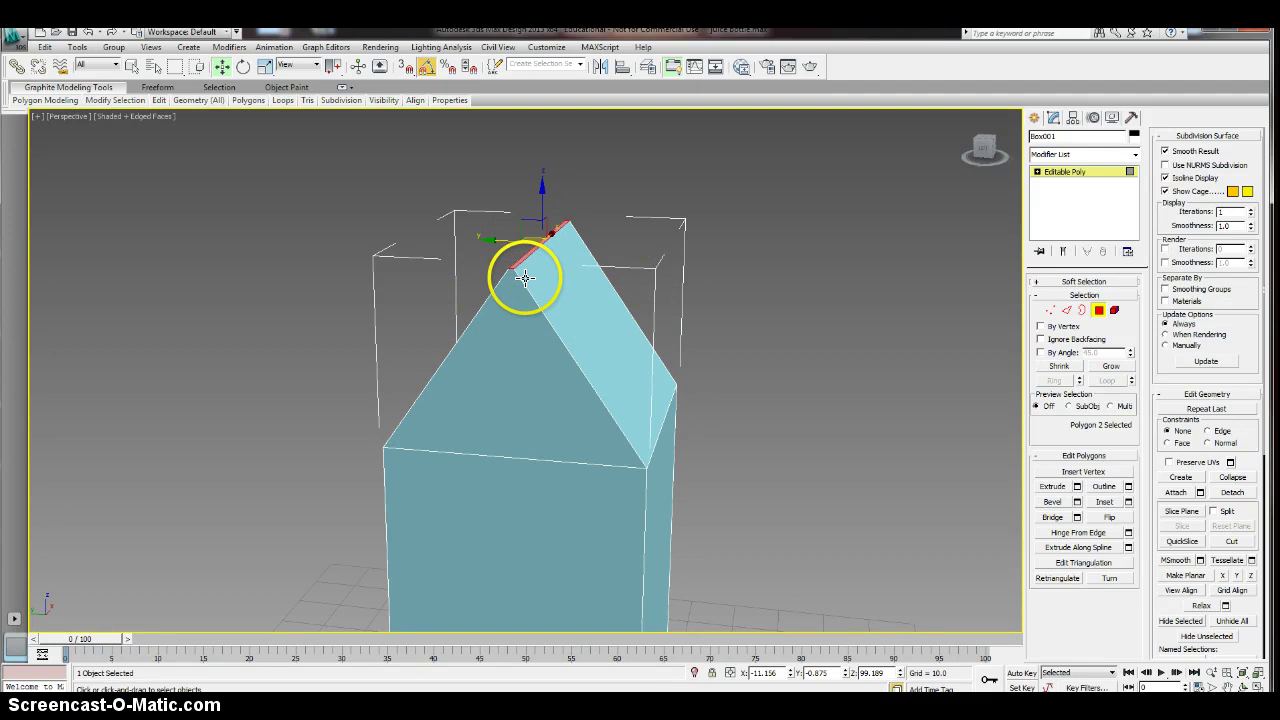
pyautogui.click(1077, 486)
pyautogui.keyDown('alt'); pyautogui.moveTo(617, 252); pyautogui.dragTo(631, 409, button='middle'); pyautogui.keyUp('alt')
pyautogui.moveTo(535, 400); pyautogui.dragTo(400, 394)
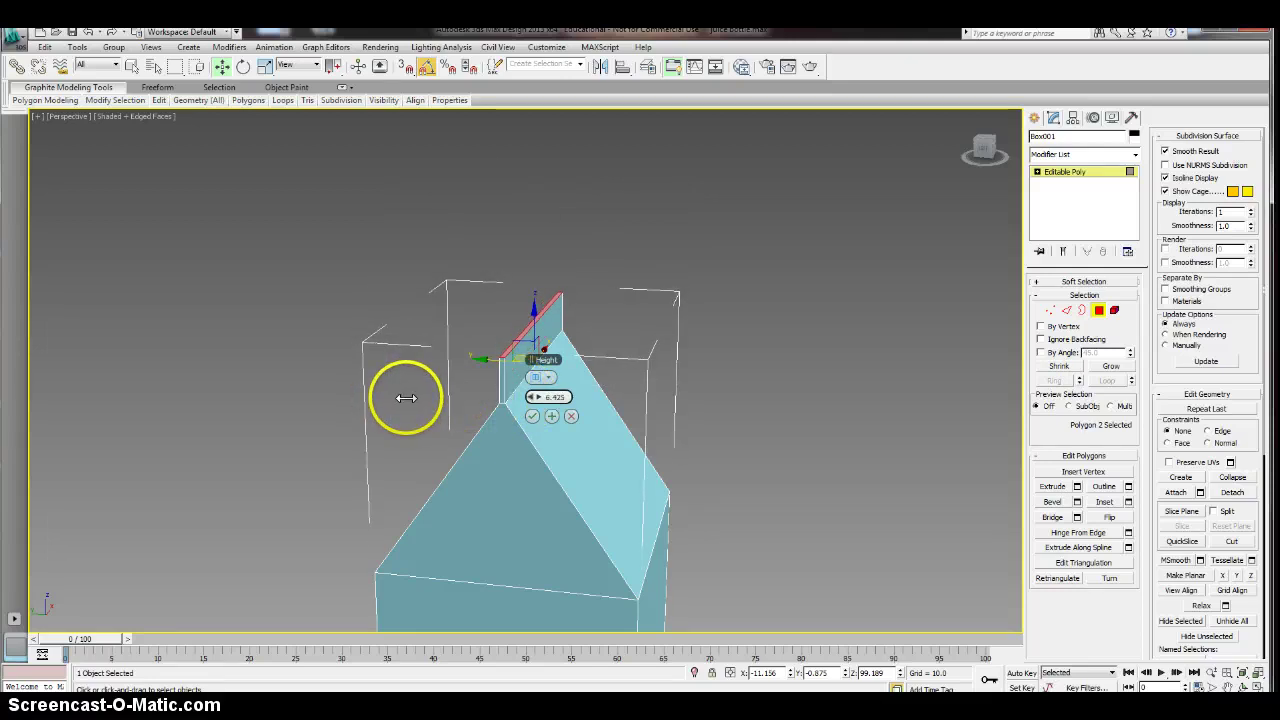
pyautogui.click(536, 413)
pyautogui.keyDown('alt'); pyautogui.moveTo(536, 413); pyautogui.dragTo(600, 394, button='middle'); pyautogui.keyUp('alt')
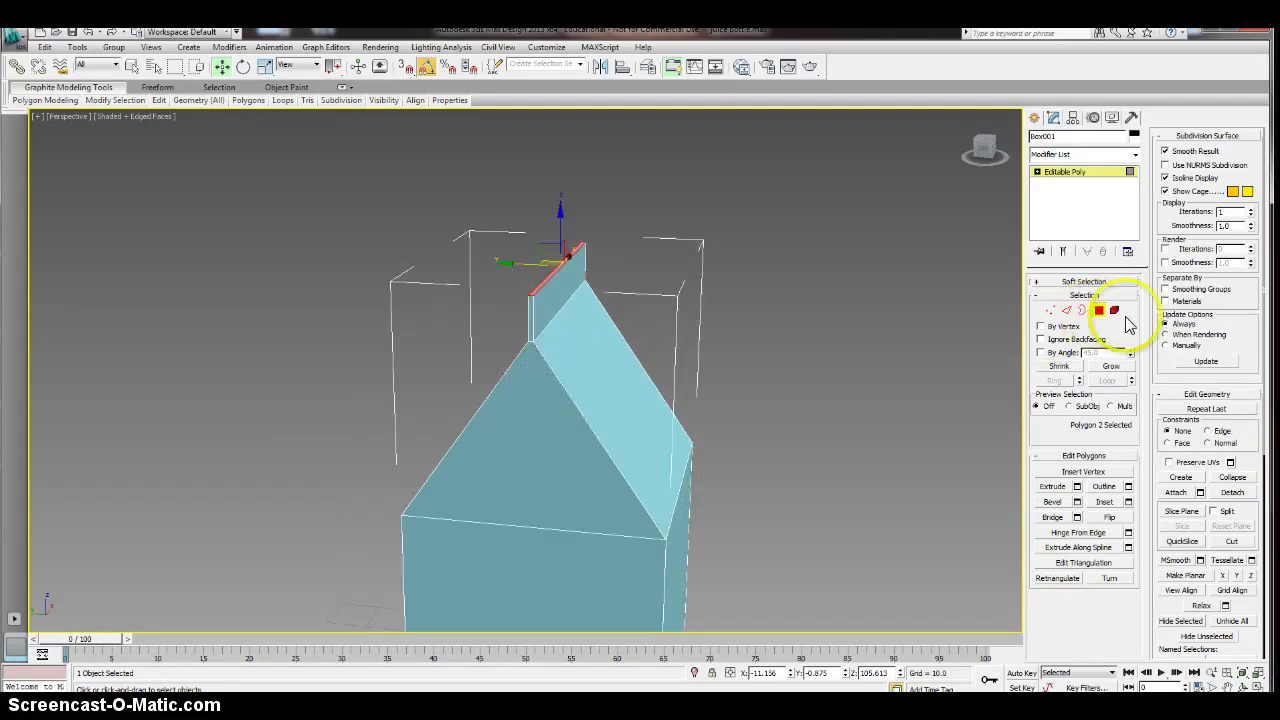
# - Select the two triangular gable polygons at opposite ends of the carton's roof
pyautogui.keyDown('alt'); pyautogui.moveTo(798, 368); pyautogui.dragTo(650, 380, button='middle'); pyautogui.keyUp('alt')
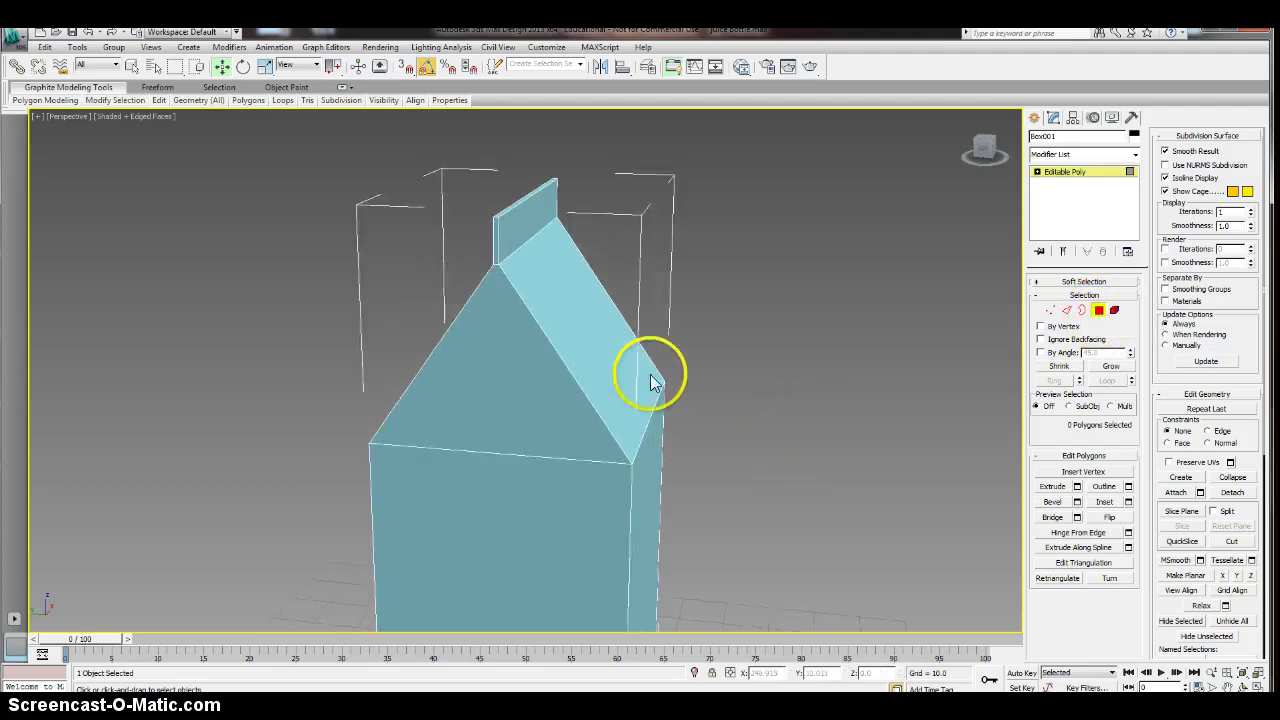
pyautogui.click(495, 373)
pyautogui.keyDown('alt'); pyautogui.moveTo(795, 410); pyautogui.dragTo(727, 407, button='middle'); pyautogui.keyUp('alt')
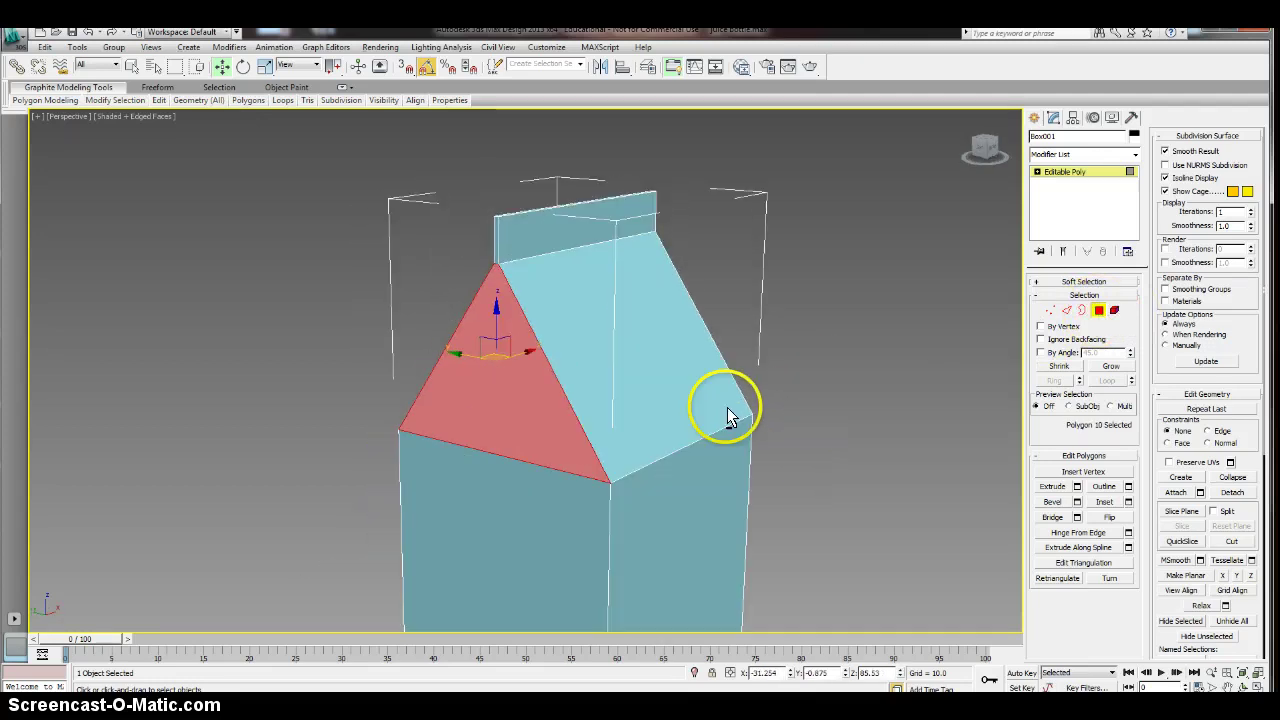
pyautogui.moveTo(566, 413); pyautogui.dragTo(548, 403, button='middle')
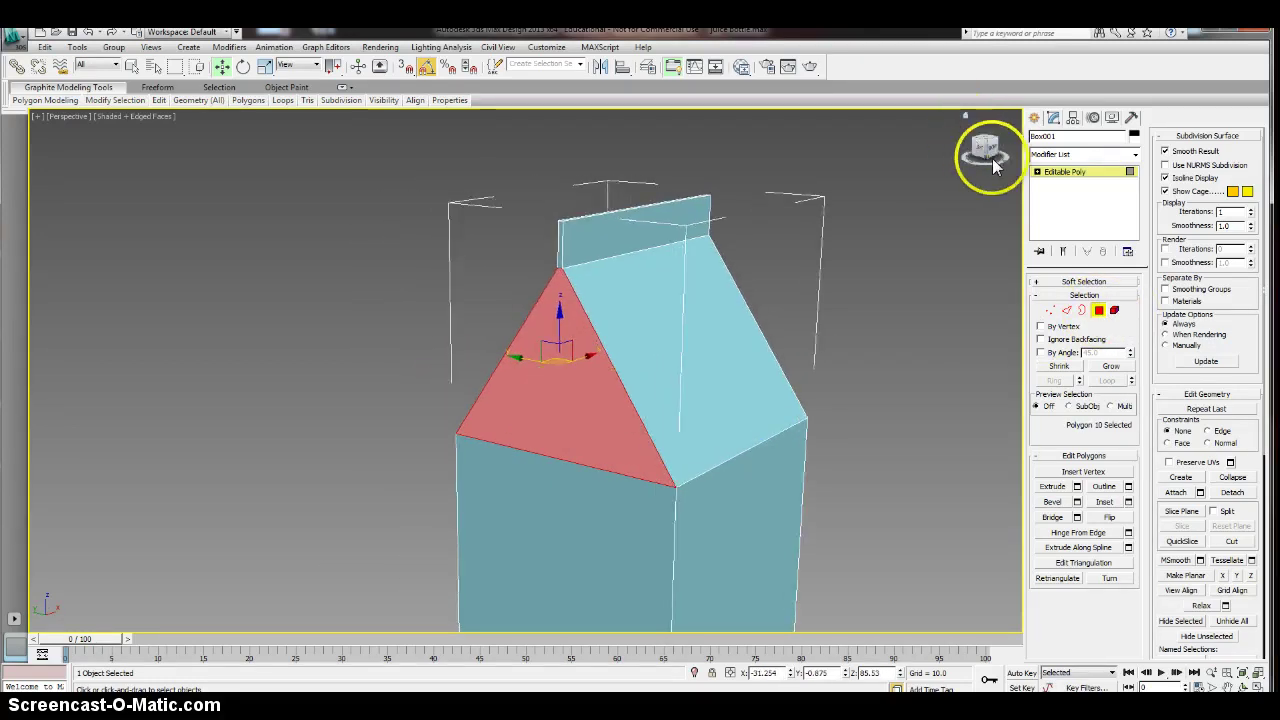
pyautogui.keyDown('alt'); pyautogui.moveTo(928, 160); pyautogui.dragTo(666, 362, button='middle'); pyautogui.keyUp('alt')
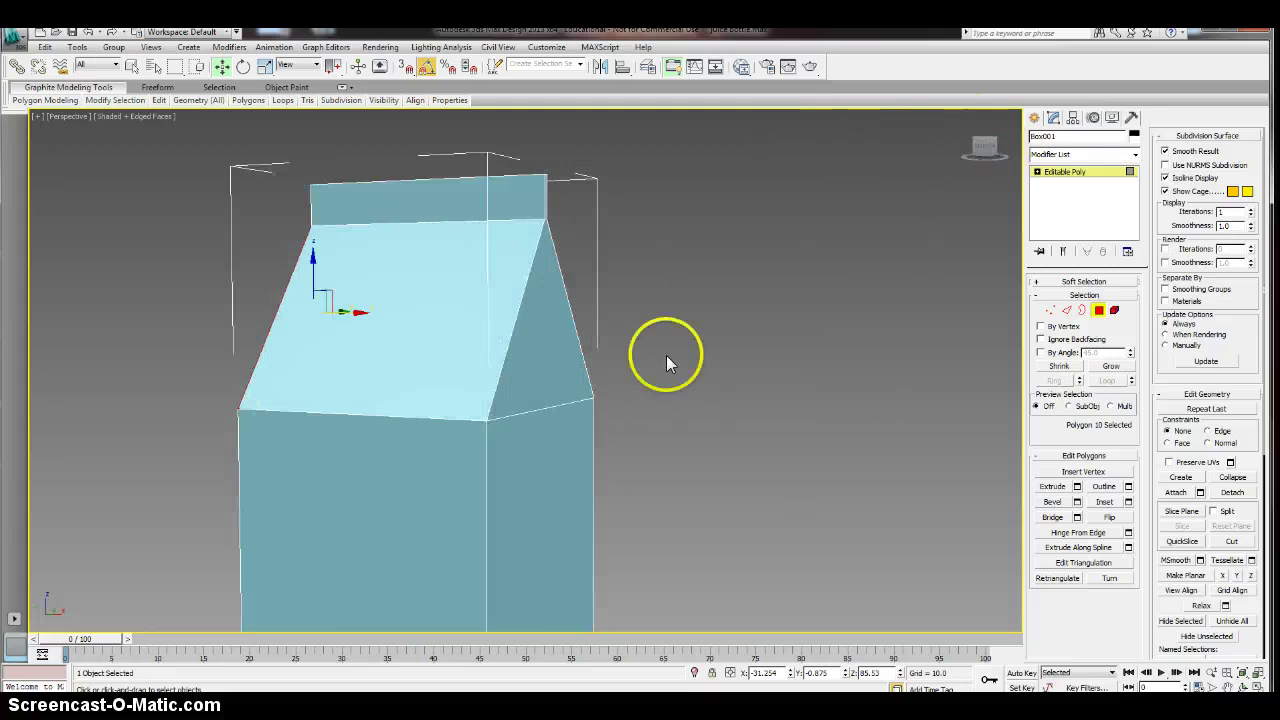
pyautogui.keyDown('ctrl'); pyautogui.click(567, 347); pyautogui.keyUp('ctrl')
pyautogui.click(986, 144)
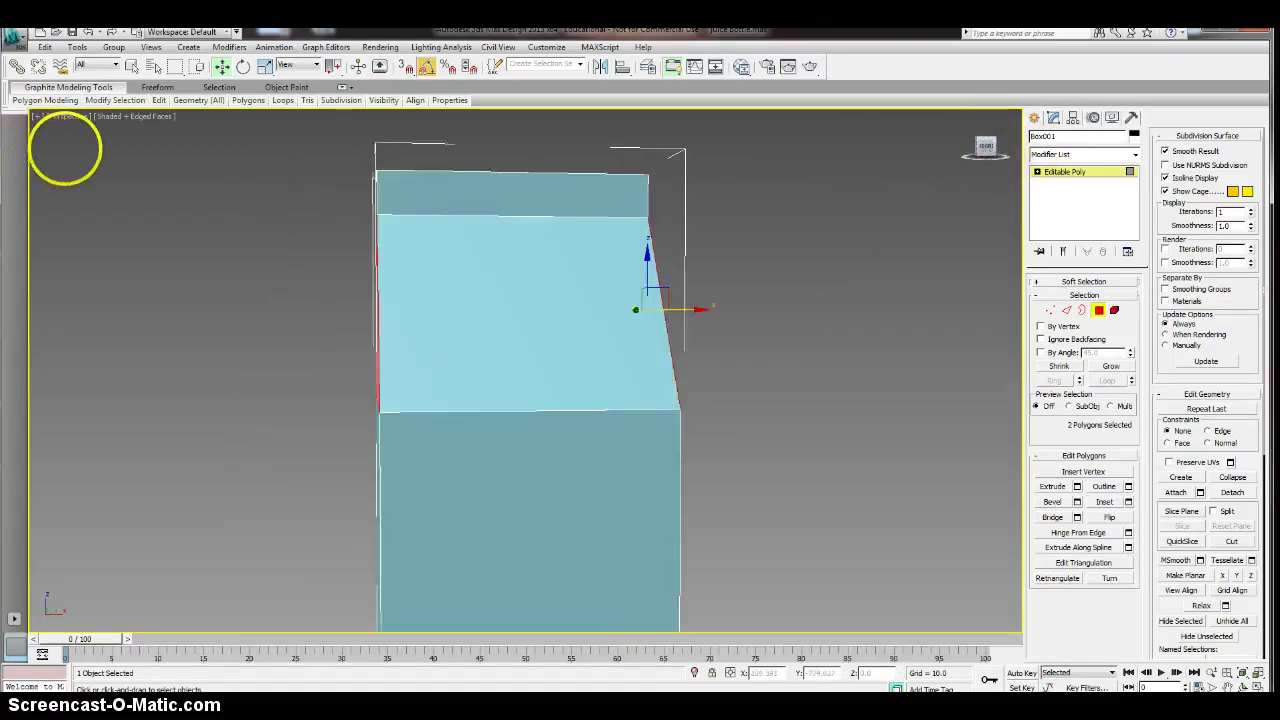
pyautogui.keyDown('alt'); pyautogui.moveTo(65, 148); pyautogui.dragTo(86, 150, button='middle'); pyautogui.keyUp('alt')
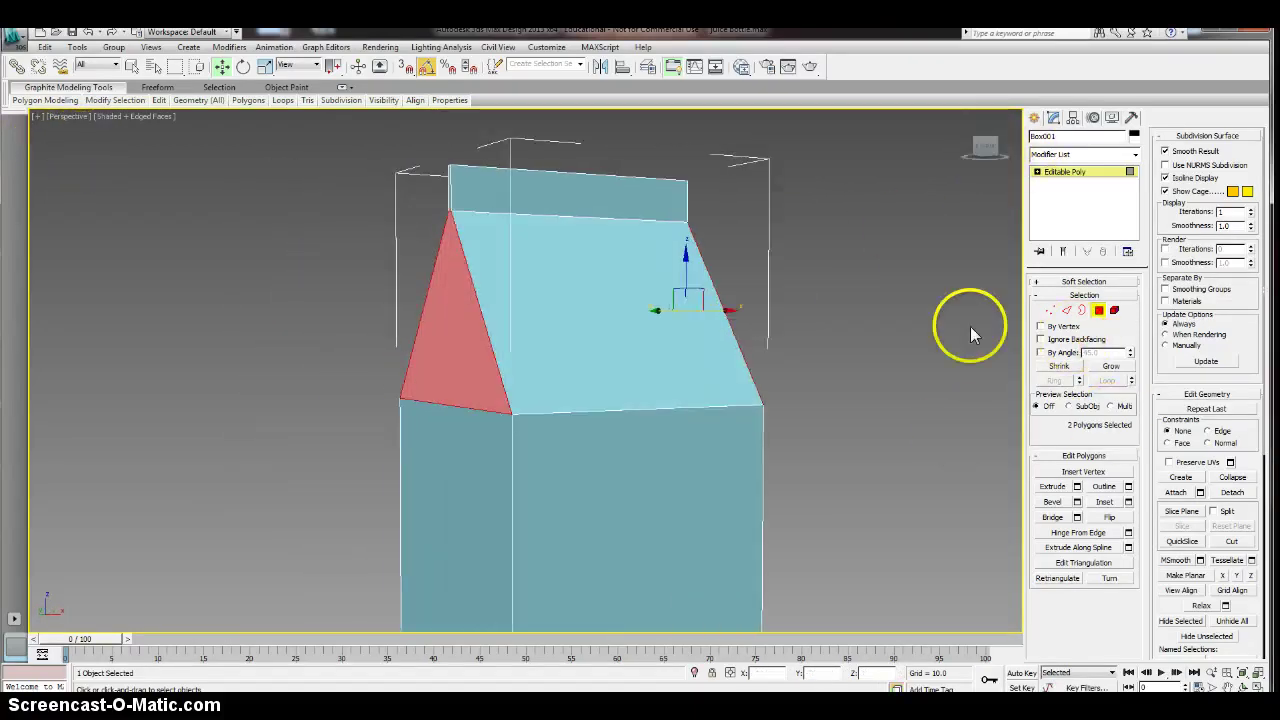
pyautogui.moveTo(986, 146); pyautogui.dragTo(49, 154)
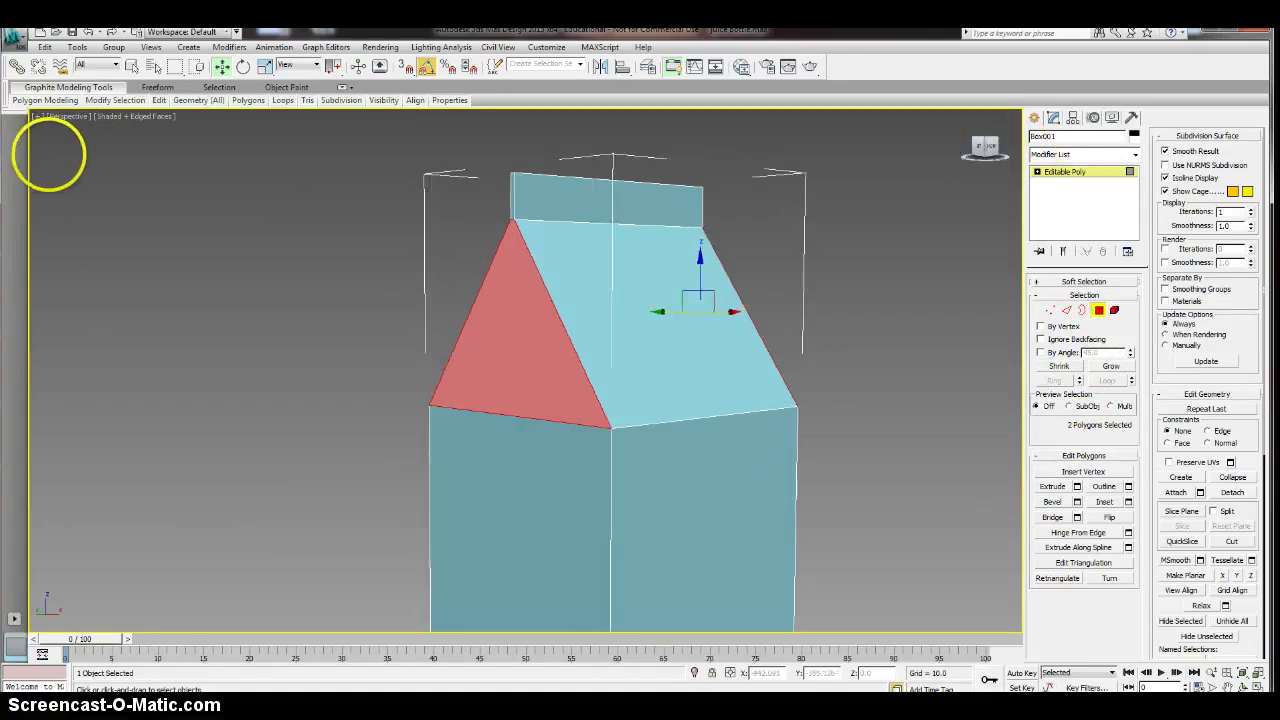
# - Try insetting both selected gable polygons by 1.0 to form a thin border around each triangle
pyautogui.click(1128, 501)
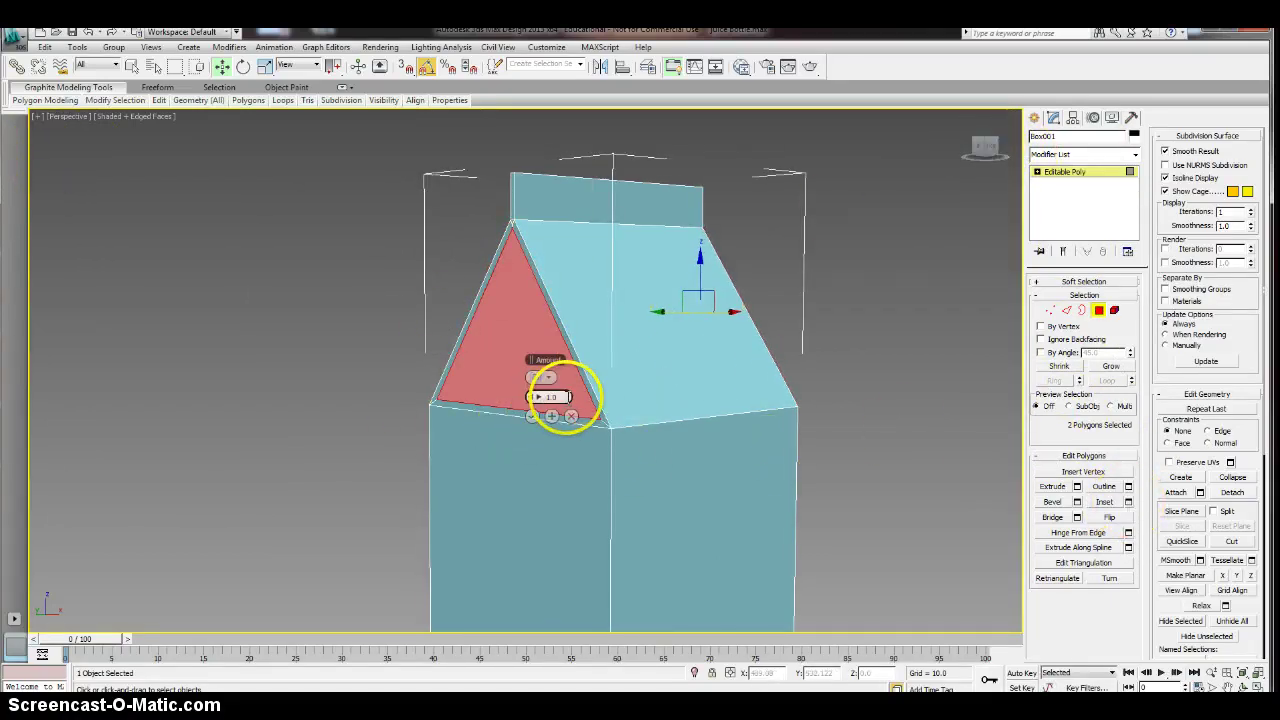
pyautogui.moveTo(982, 149)
pyautogui.mouseDown()
pyautogui.moveTo(45, 150)
pyautogui.moveTo(1002, 151)
pyautogui.mouseUp()
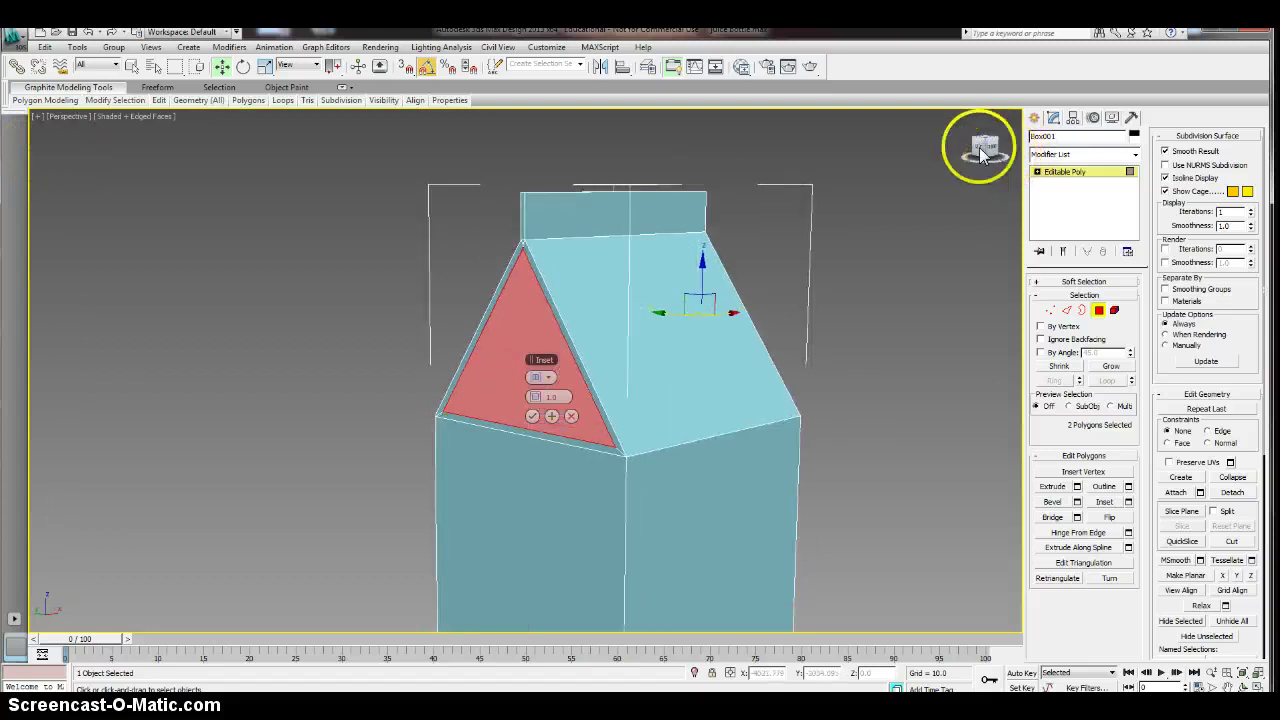
pyautogui.click(533, 414)
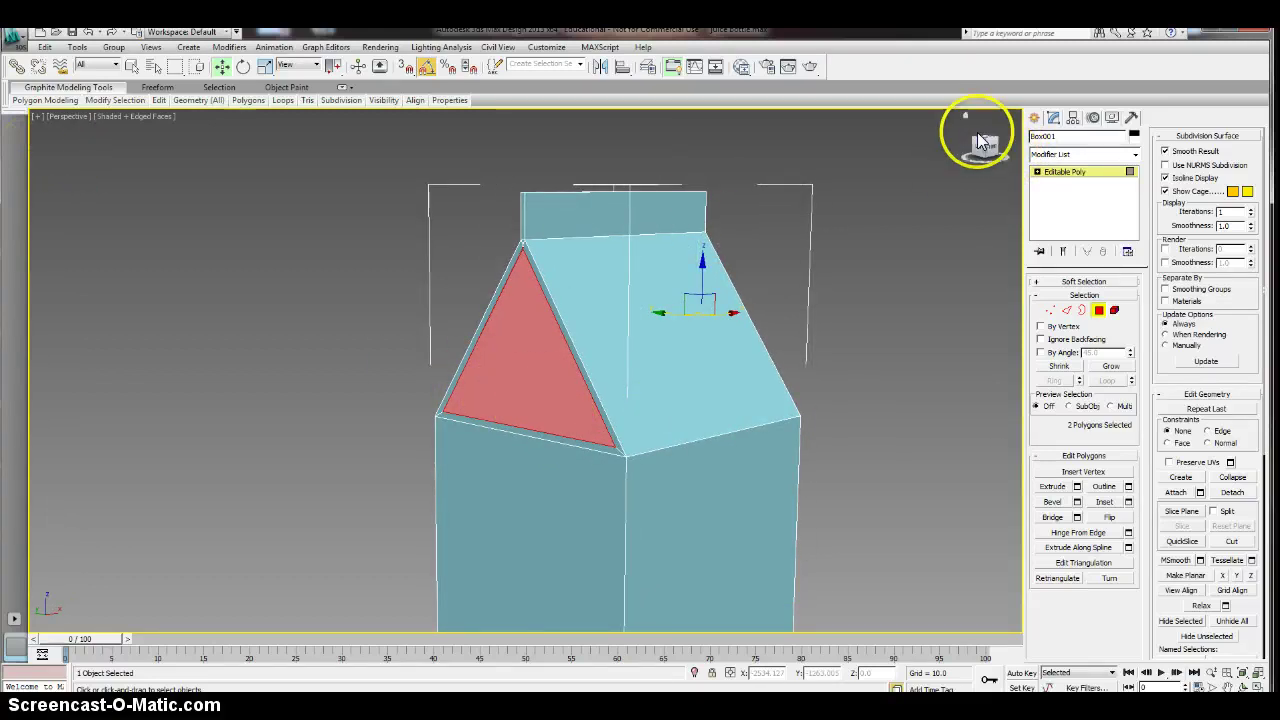
pyautogui.click(987, 146)
pyautogui.moveTo(859, 145); pyautogui.dragTo(990, 148)
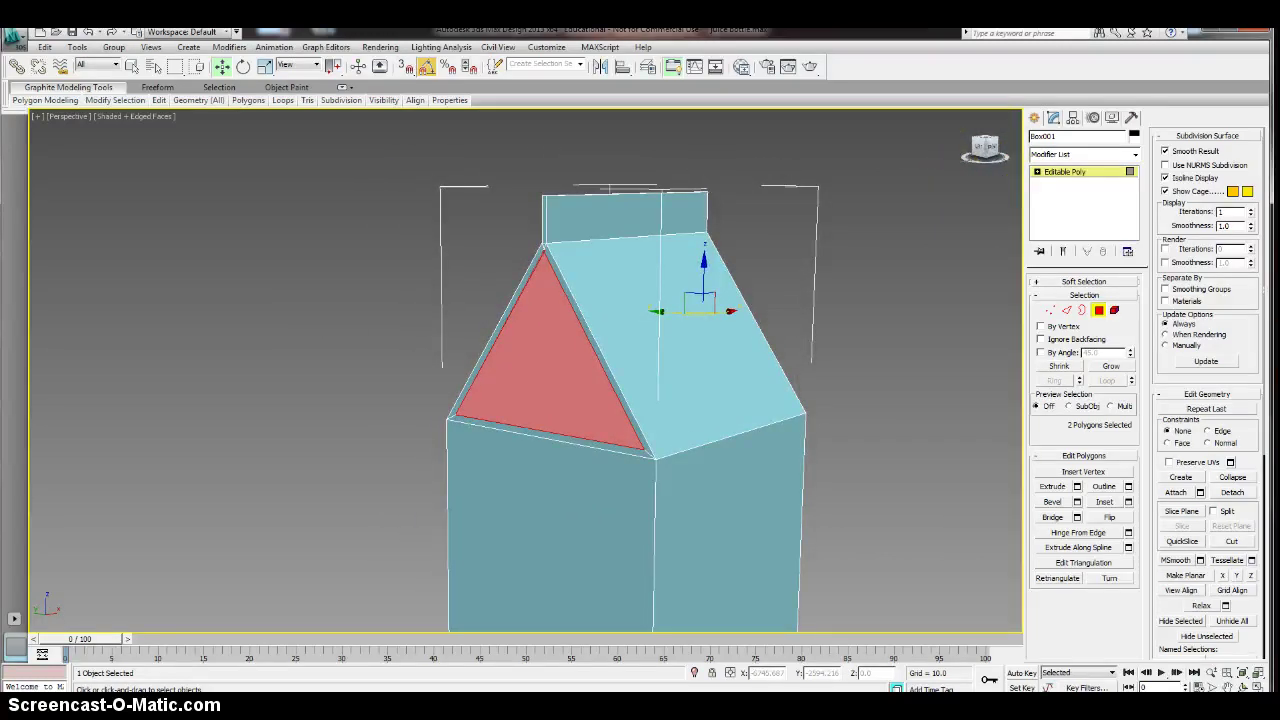
pyautogui.moveTo(990, 148); pyautogui.dragTo(1032, 152)
pyautogui.scroll(3, 855, 335)
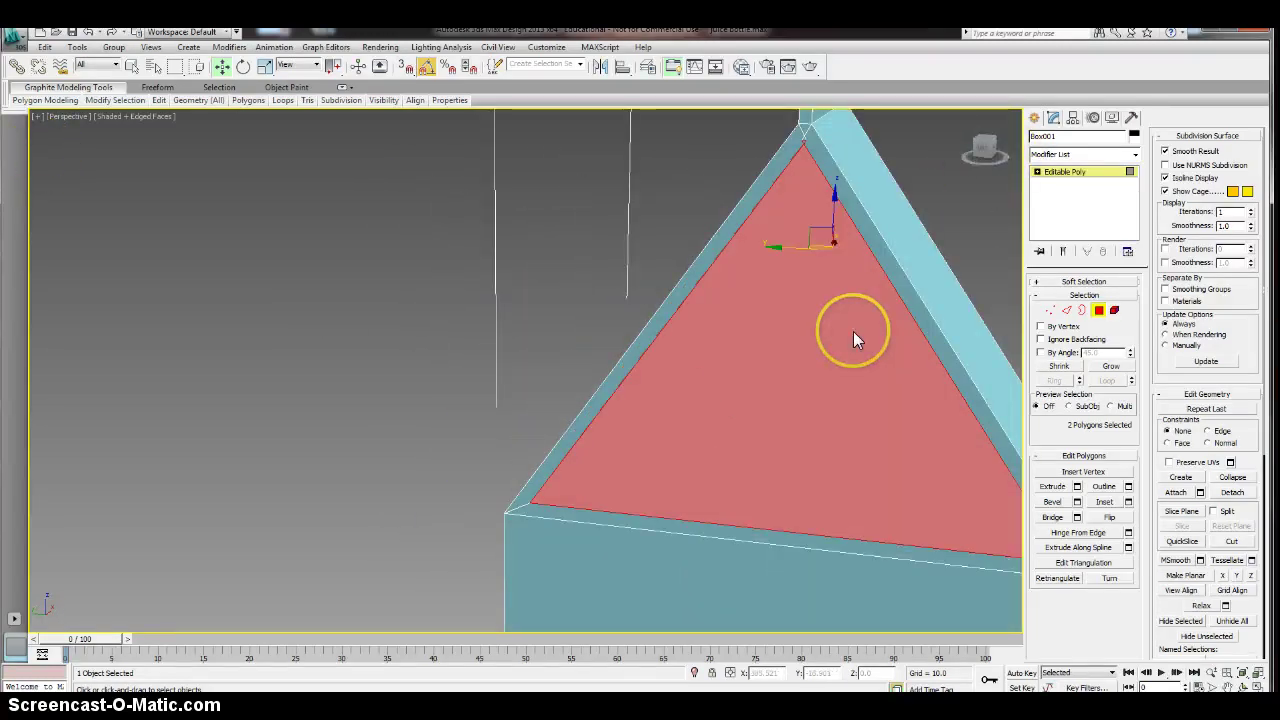
pyautogui.moveTo(922, 186); pyautogui.dragTo(775, 360, button='middle')
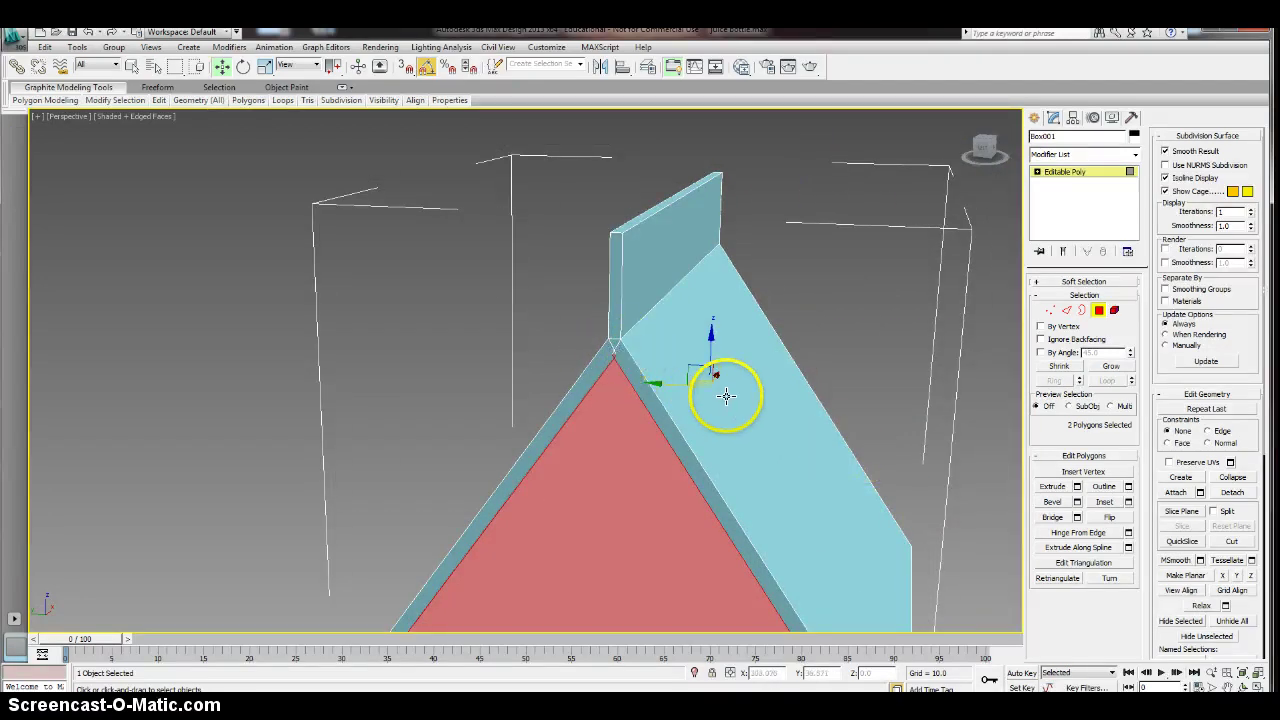
# - Inset the two gable polygons by 0.55 to leave a narrow border around each triangle
pyautogui.click(1128, 501)
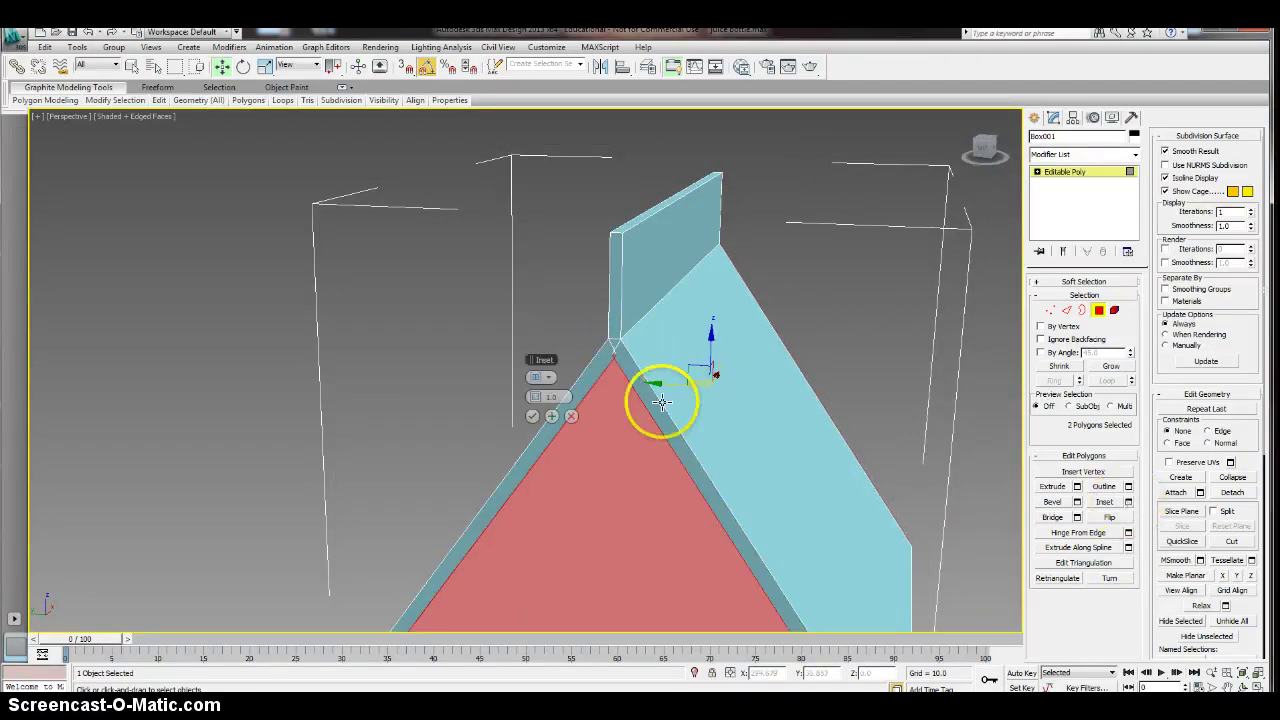
pyautogui.moveTo(535, 400); pyautogui.dragTo(526, 398)
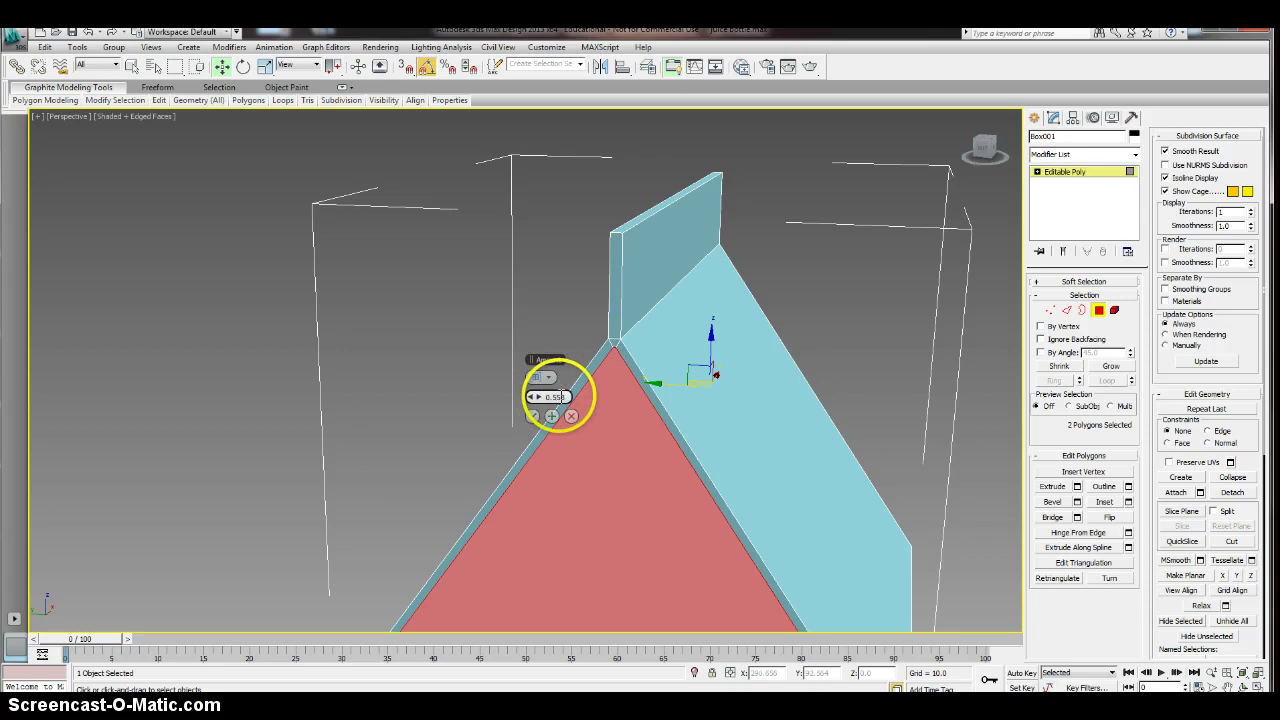
pyautogui.write('5')
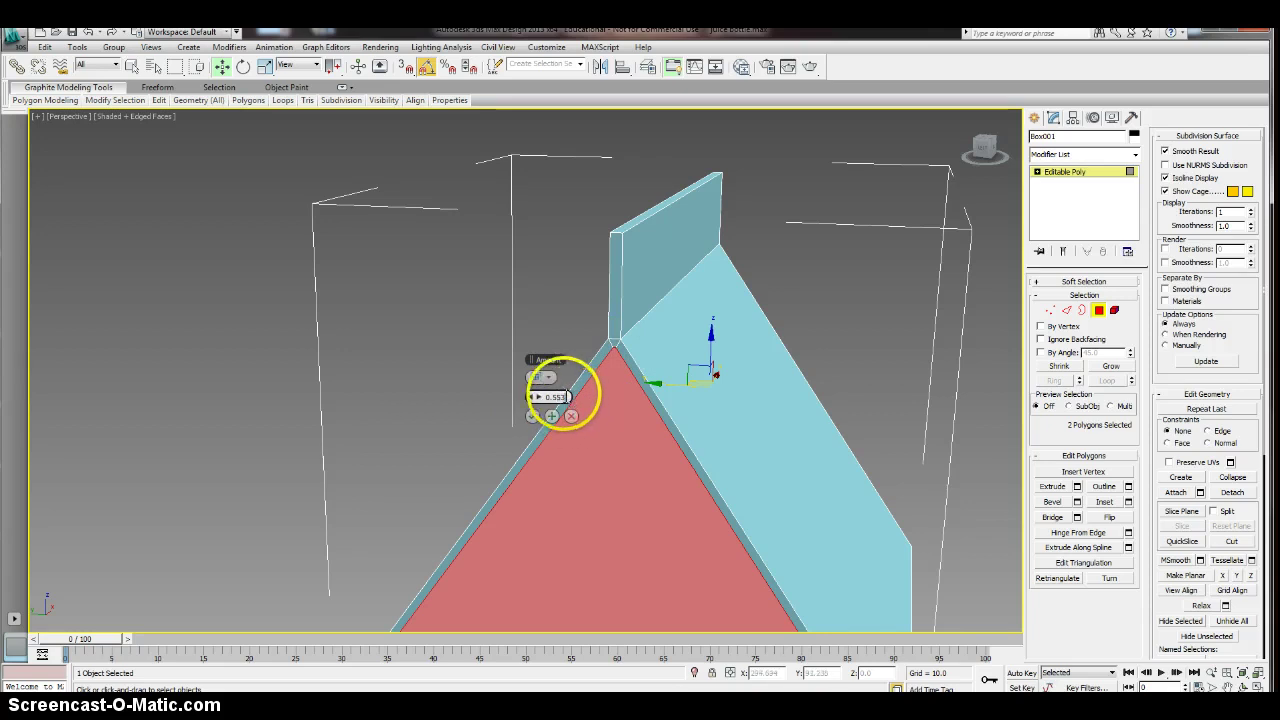
pyautogui.press('Return')
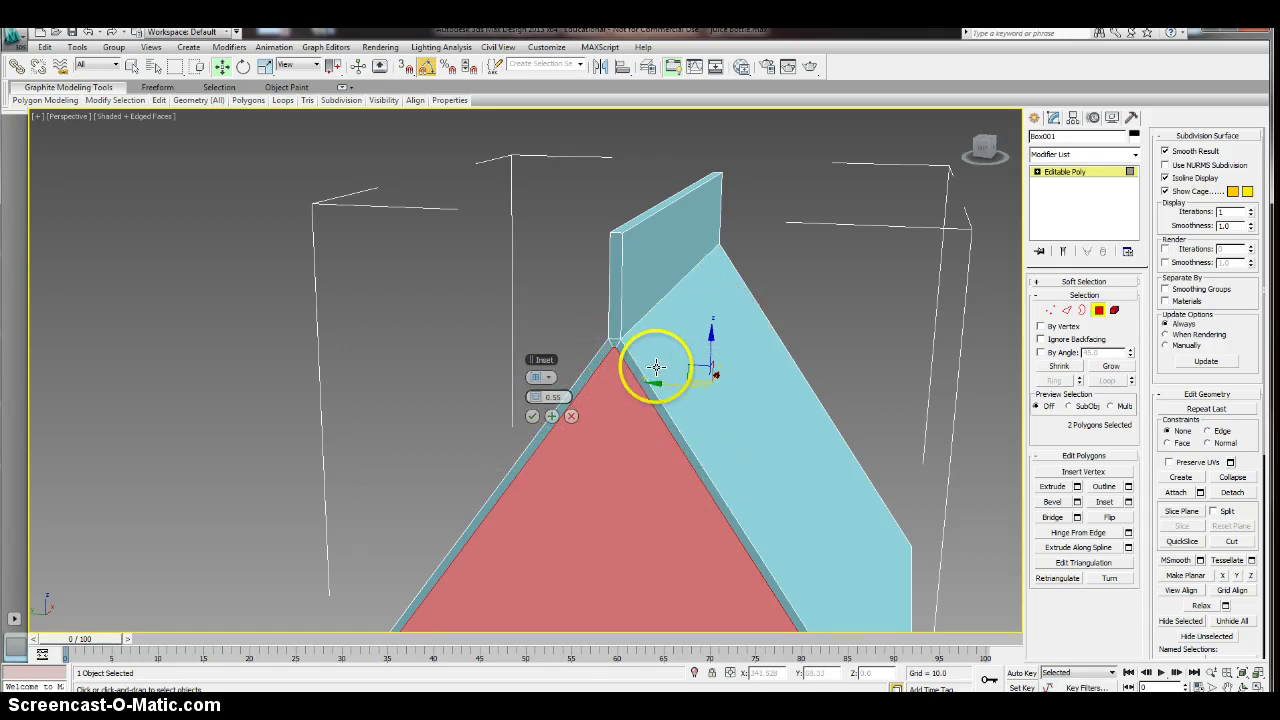
pyautogui.click(532, 415)
# - Start extruding both inset gable polygons inward with a negative height, and switch the viewport to wireframe to judge the depth
pyautogui.scroll(3, 726, 494)
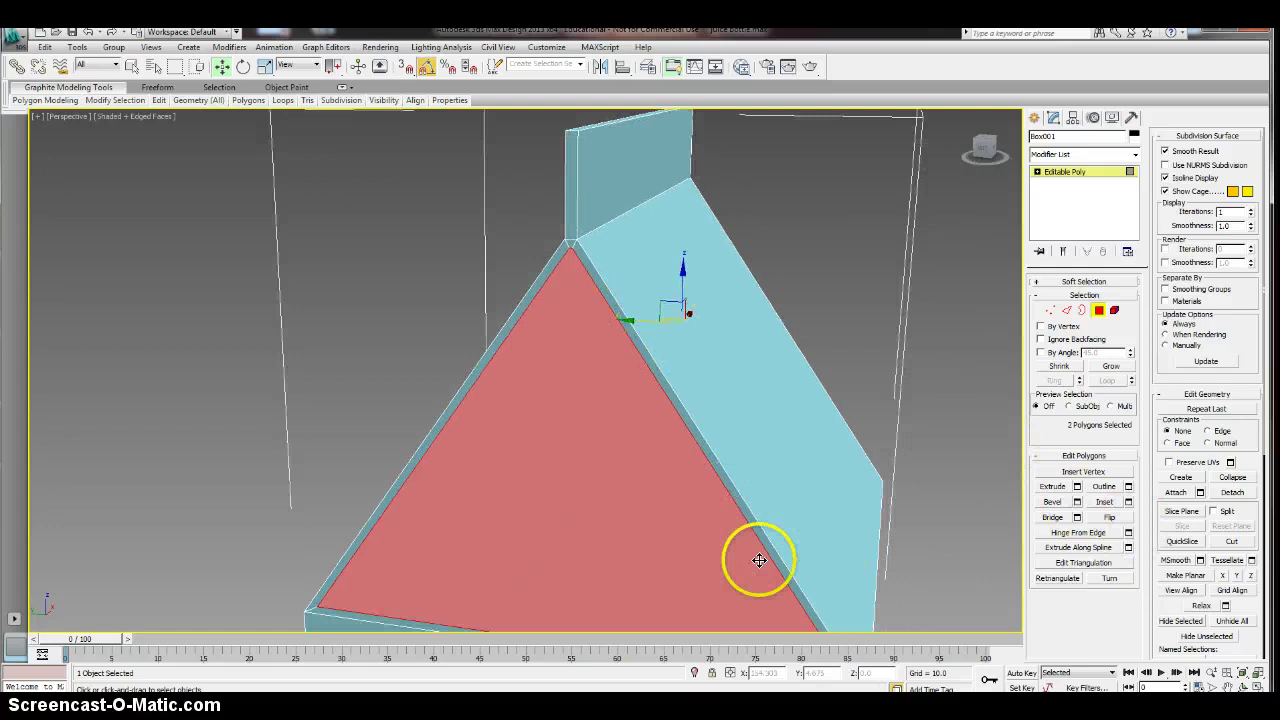
pyautogui.moveTo(759, 560); pyautogui.dragTo(735, 493, button='middle')
pyautogui.moveTo(773, 346); pyautogui.dragTo(743, 395, button='middle')
pyautogui.scroll(-3, 940, 437)
pyautogui.scroll(3, 745, 402)
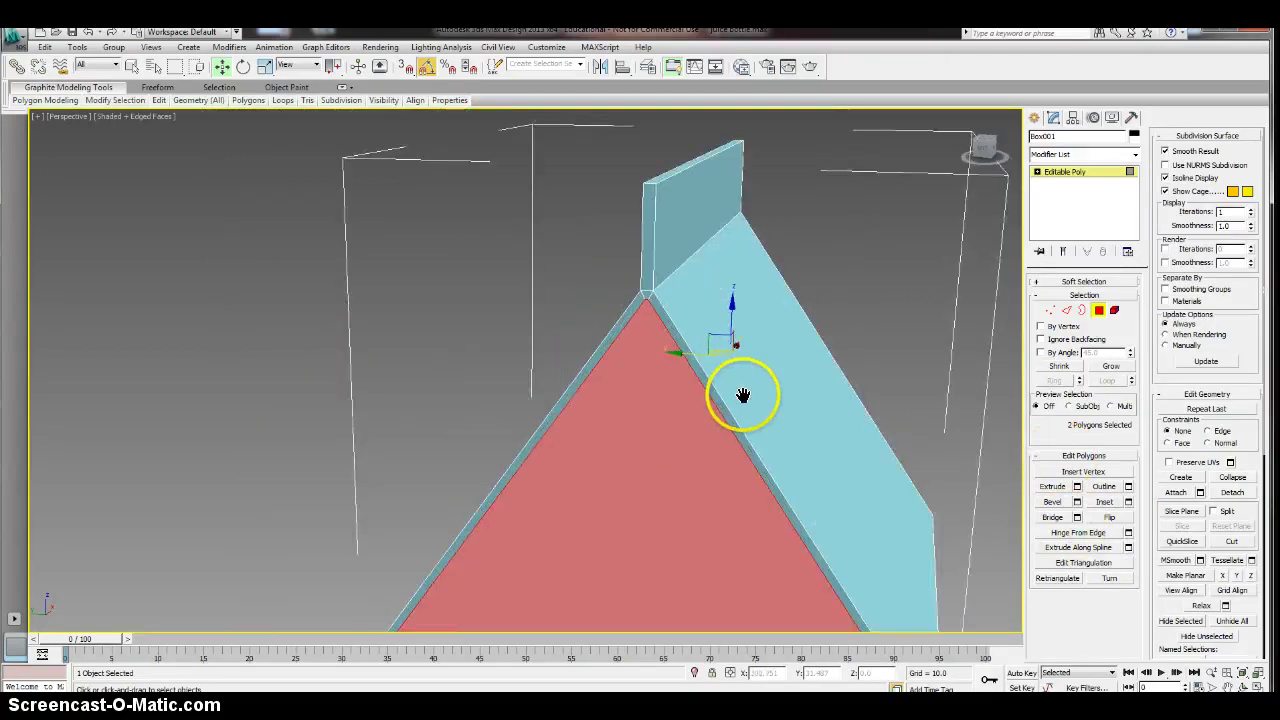
pyautogui.click(1077, 486)
pyautogui.moveTo(737, 500); pyautogui.dragTo(623, 443, button='middle')
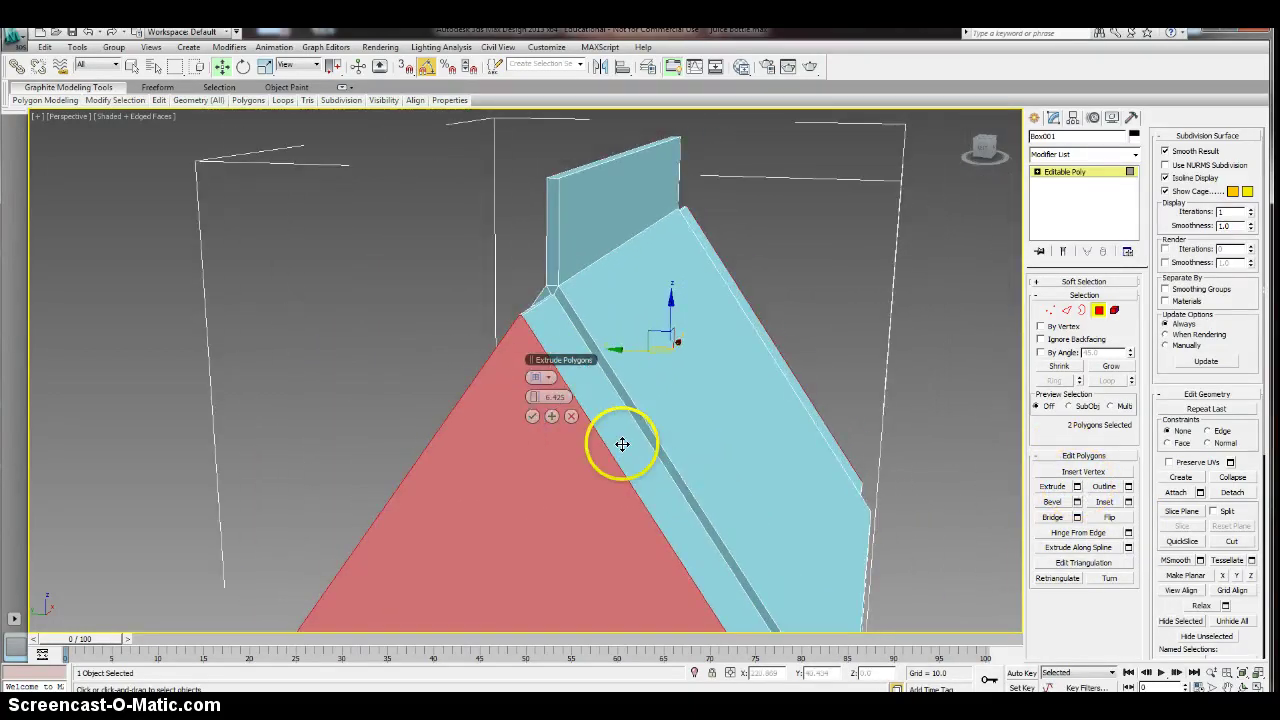
pyautogui.keyDown('alt'); pyautogui.moveTo(853, 420); pyautogui.dragTo(794, 434, button='middle'); pyautogui.keyUp('alt')
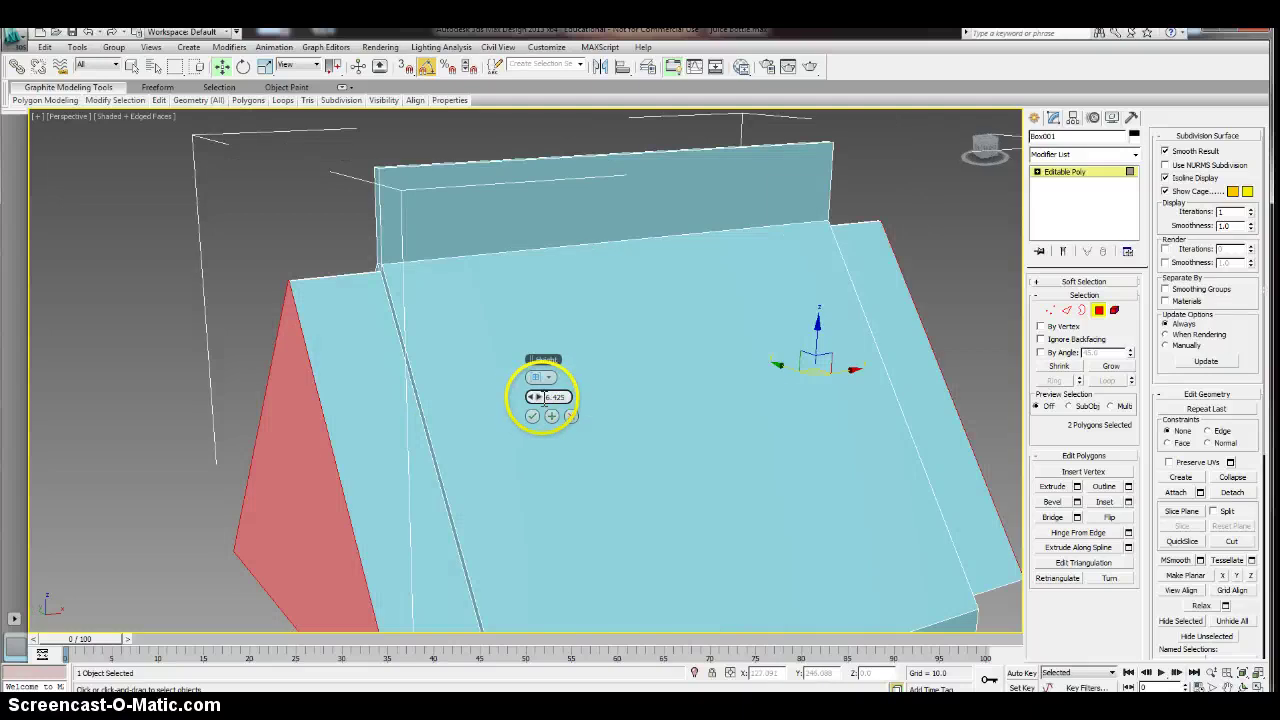
pyautogui.moveTo(532, 398); pyautogui.dragTo(432, 401)
pyautogui.keyDown('alt'); pyautogui.moveTo(803, 551); pyautogui.dragTo(751, 503, button='middle'); pyautogui.keyUp('alt')
pyautogui.press('F3')
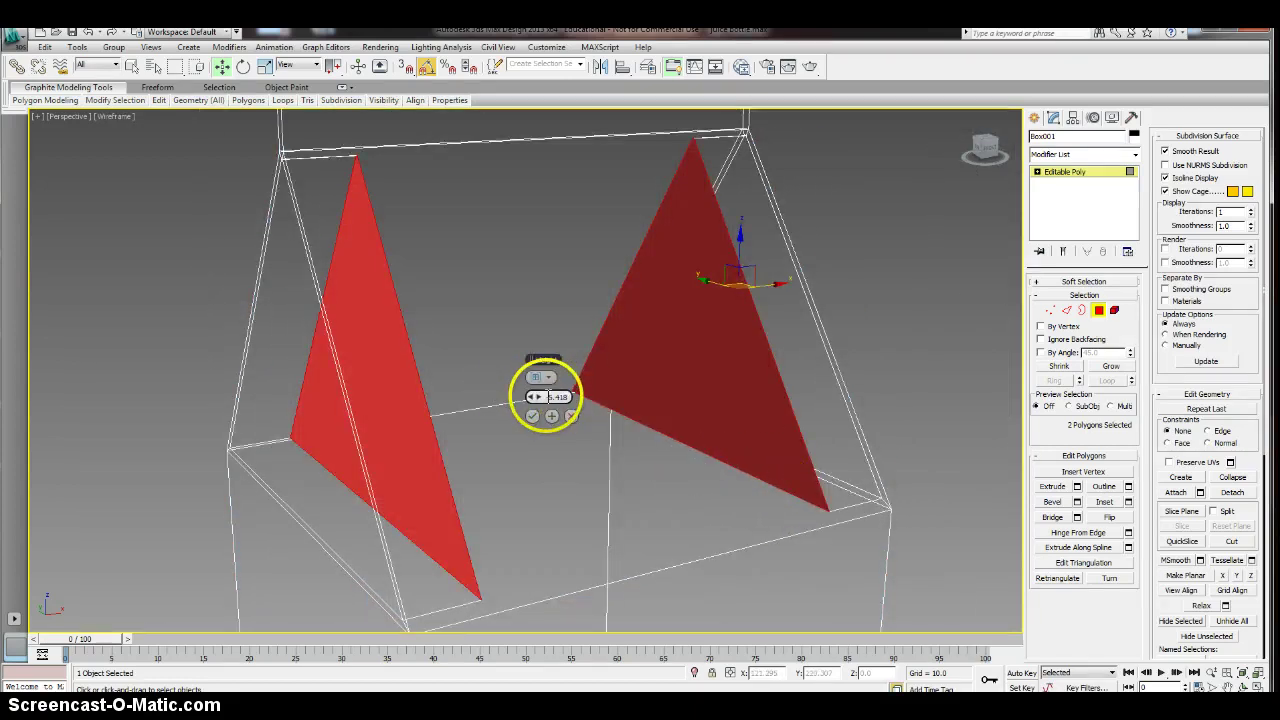
# - Deepen the gables' inward extrusion to a height of -13.239, restore the shaded display and apply the extrusion
pyautogui.moveTo(547, 397); pyautogui.dragTo(483, 395)
pyautogui.keyDown('alt'); pyautogui.moveTo(596, 427); pyautogui.dragTo(589, 426, button='middle'); pyautogui.keyUp('alt')
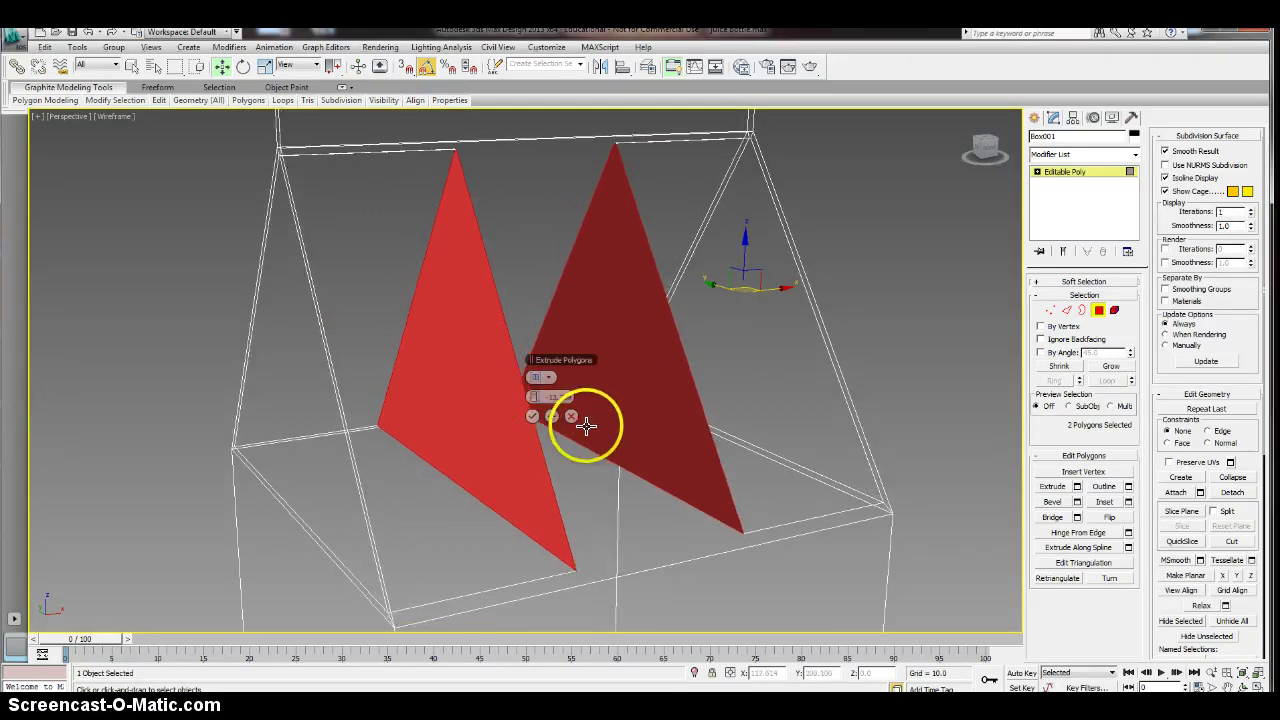
pyautogui.scroll(5, 705, 426)
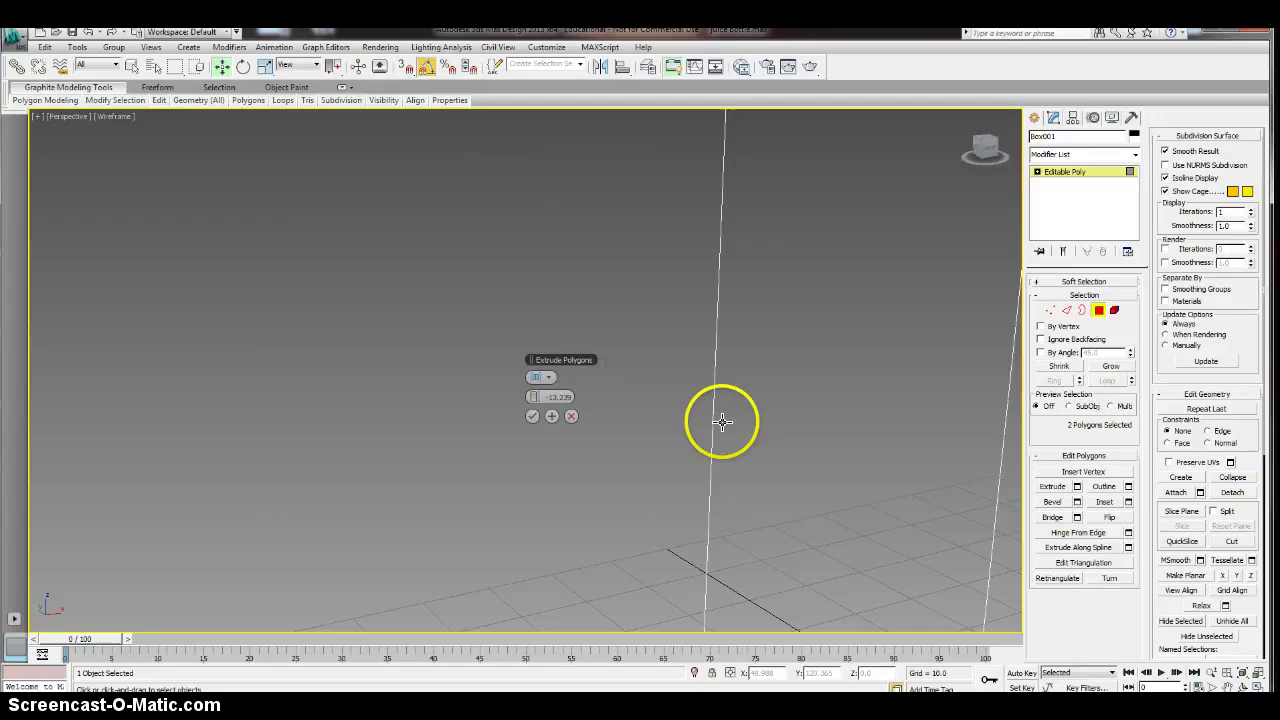
pyautogui.scroll(-8, 722, 421)
pyautogui.moveTo(651, 471); pyautogui.dragTo(663, 437, button='middle')
pyautogui.moveTo(995, 151); pyautogui.dragTo(1015, 150)
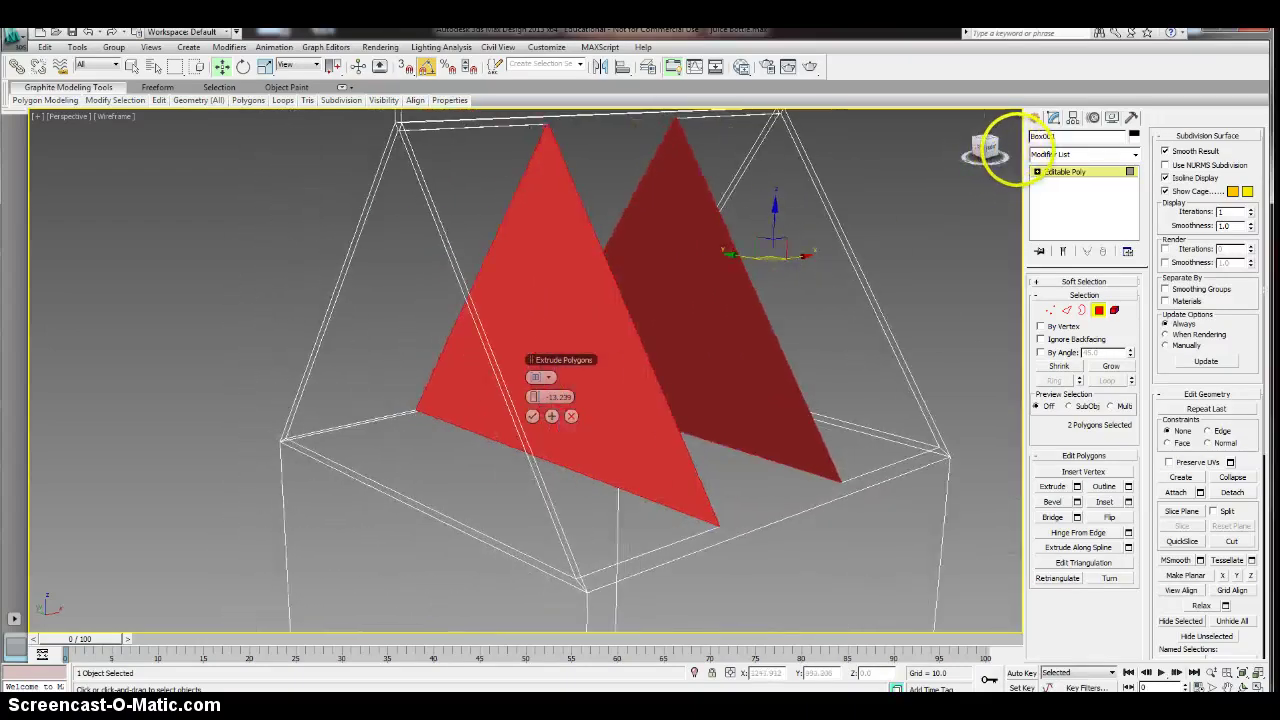
pyautogui.scroll(3, 809, 195)
pyautogui.press('F3')
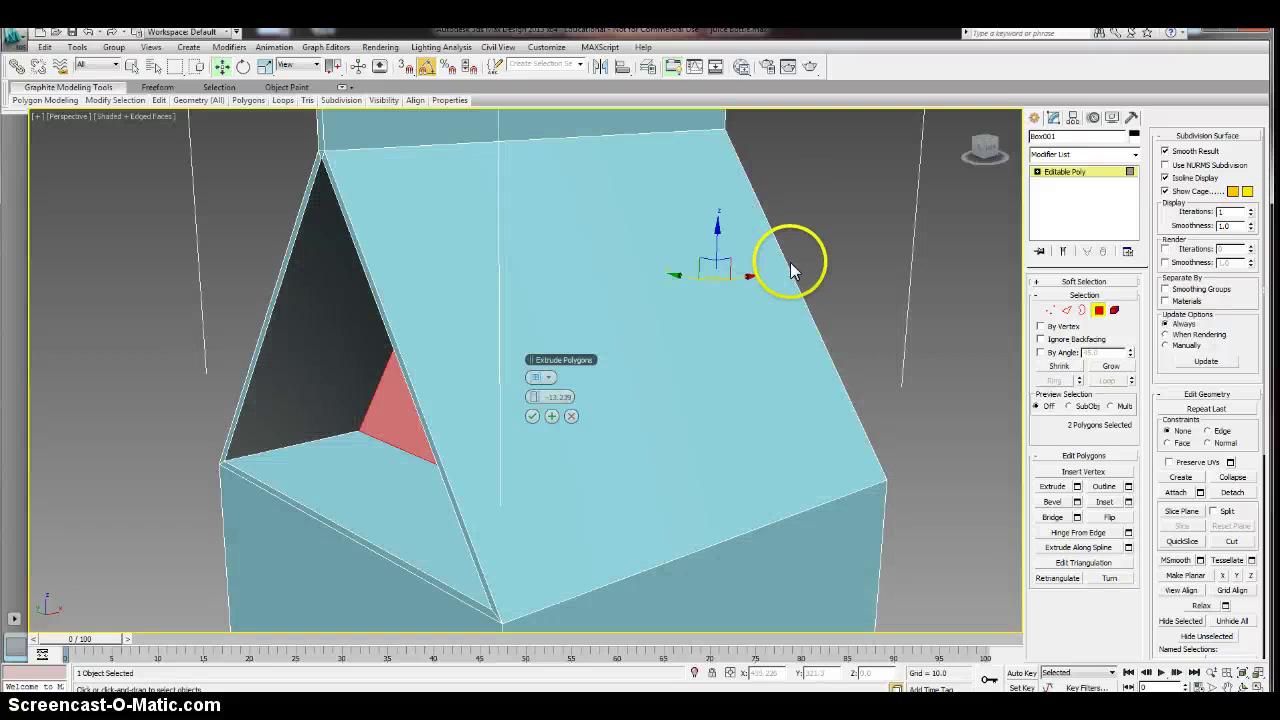
pyautogui.click(532, 416)
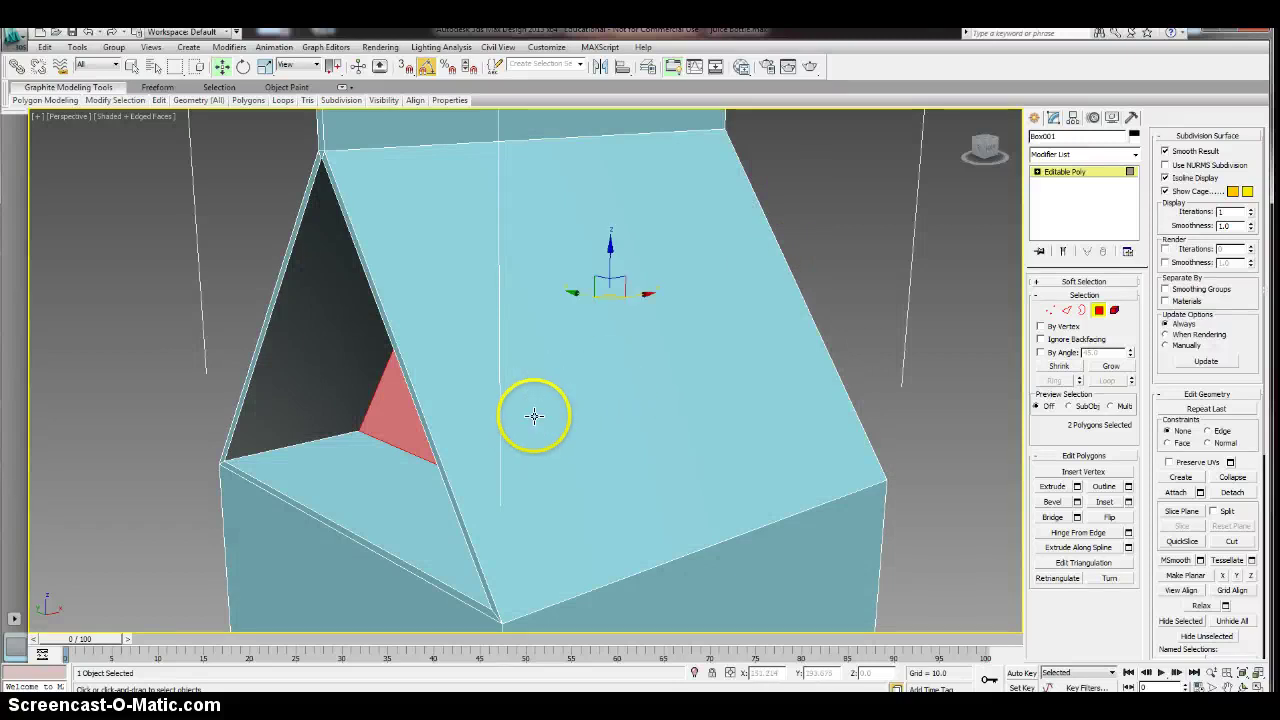
# - Target-weld the two recessed lower vertices of one gable to the matching bottom corner vertices of its inset border
pyautogui.moveTo(987, 155); pyautogui.dragTo(993, 152)
pyautogui.moveTo(733, 459); pyautogui.dragTo(724, 439, button='middle')
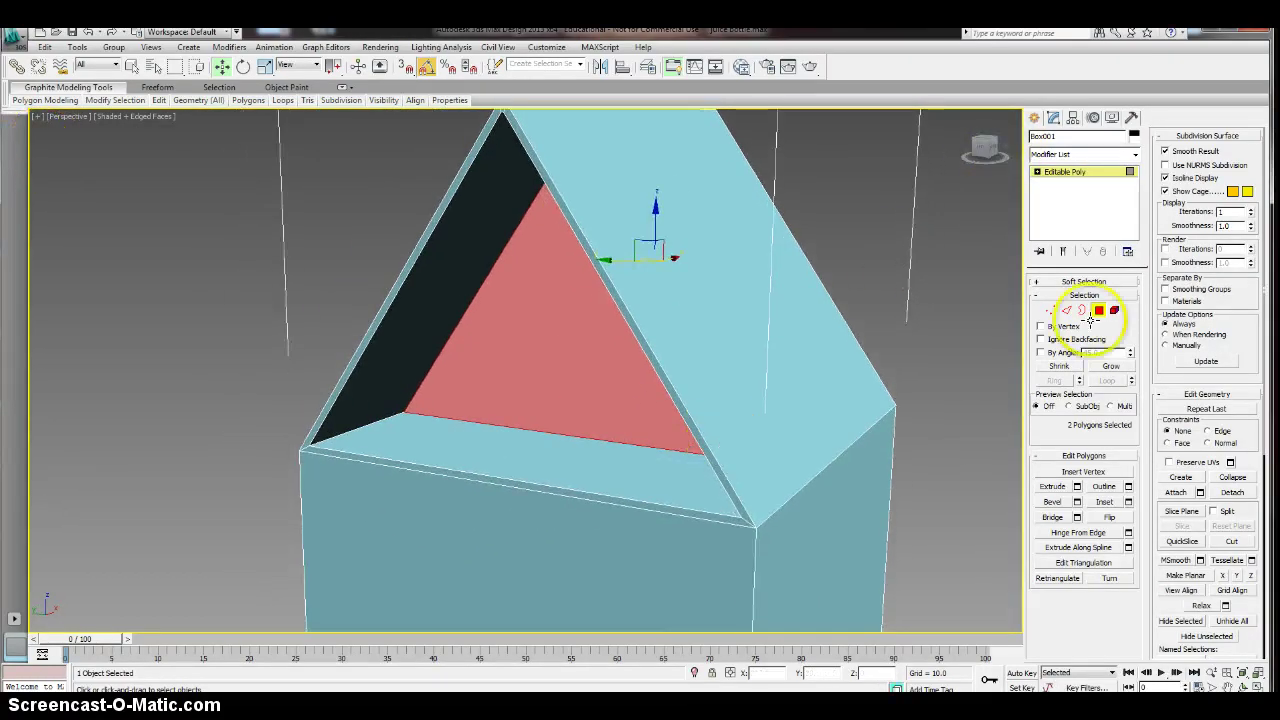
pyautogui.click(1050, 311)
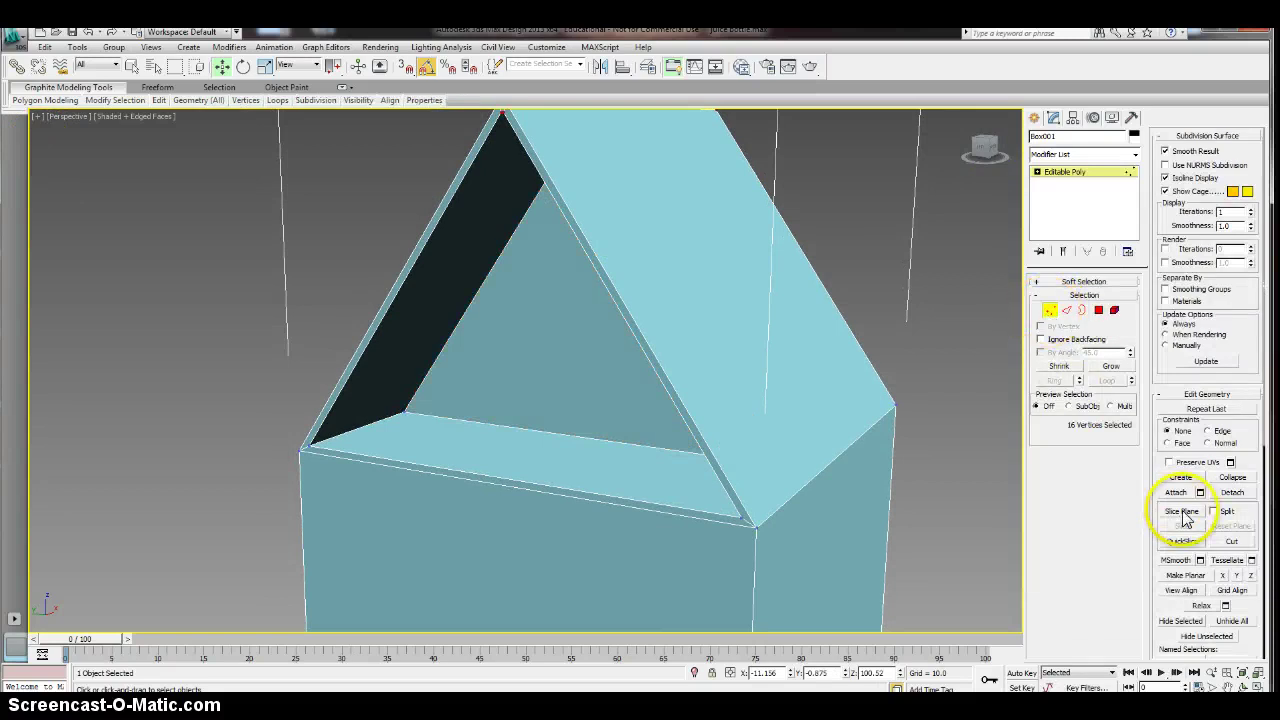
pyautogui.click(1250, 138)
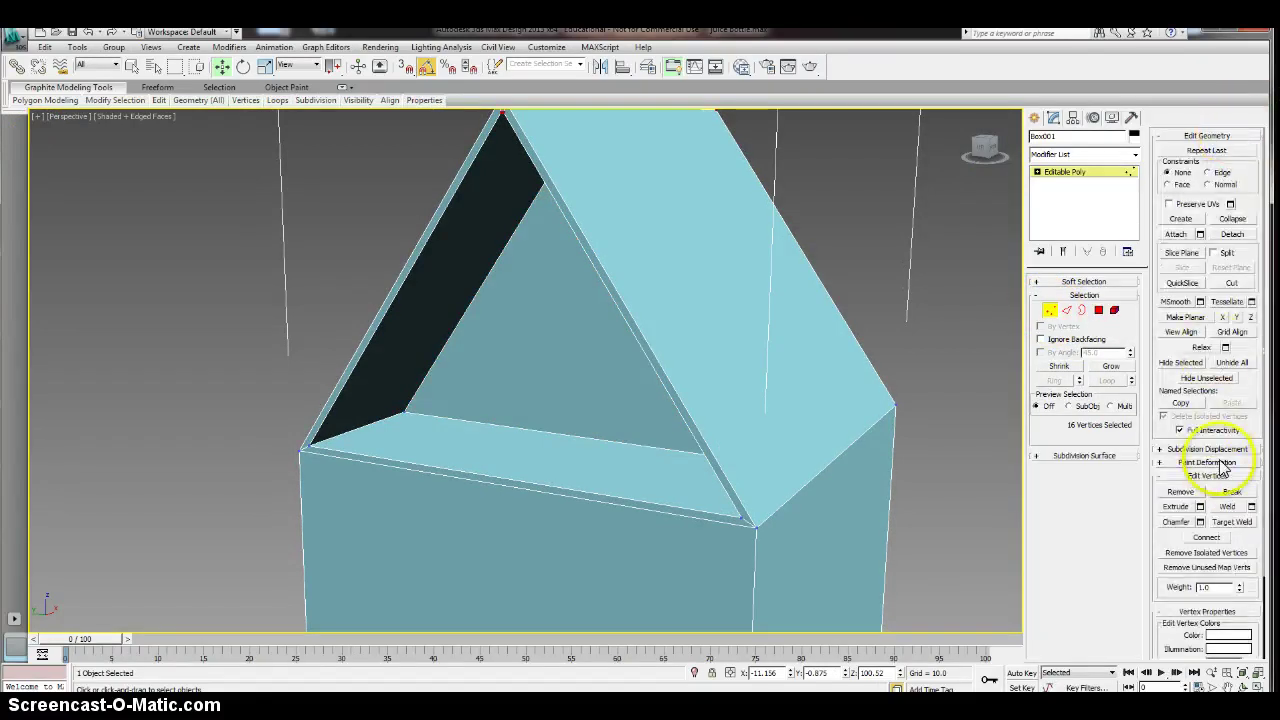
pyautogui.click(1232, 138)
pyautogui.click(1212, 136)
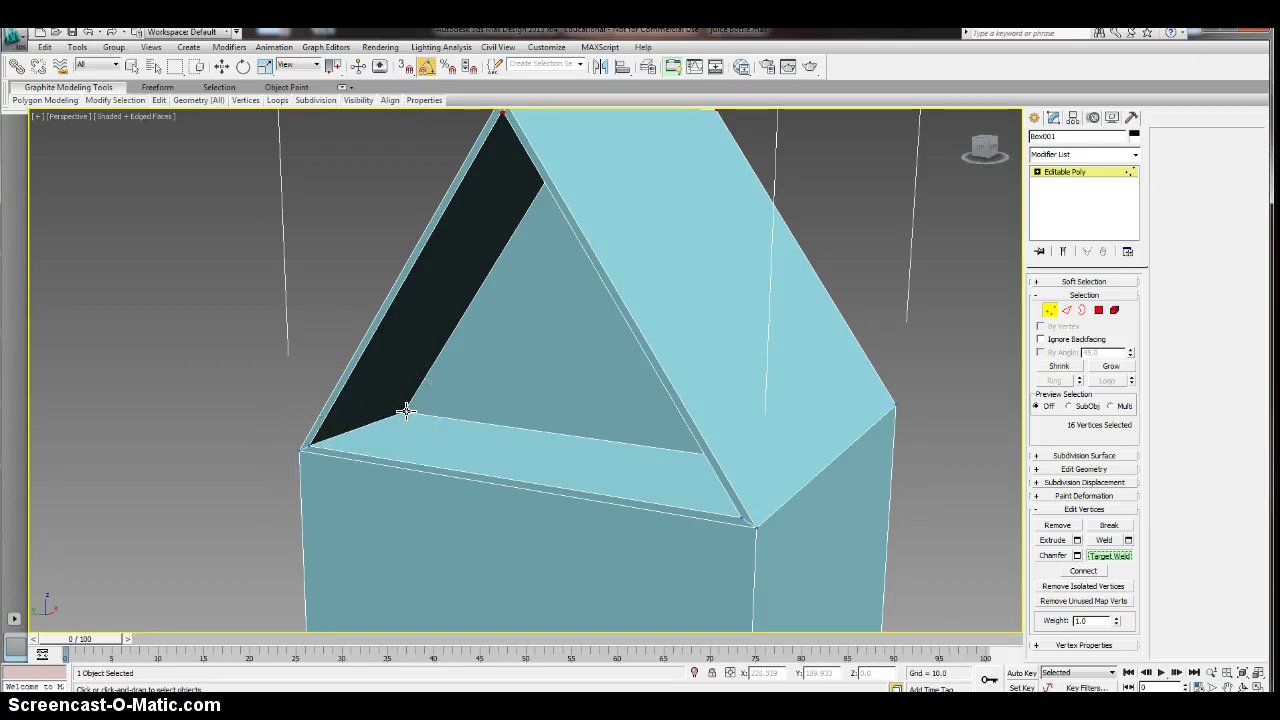
pyautogui.click(308, 447)
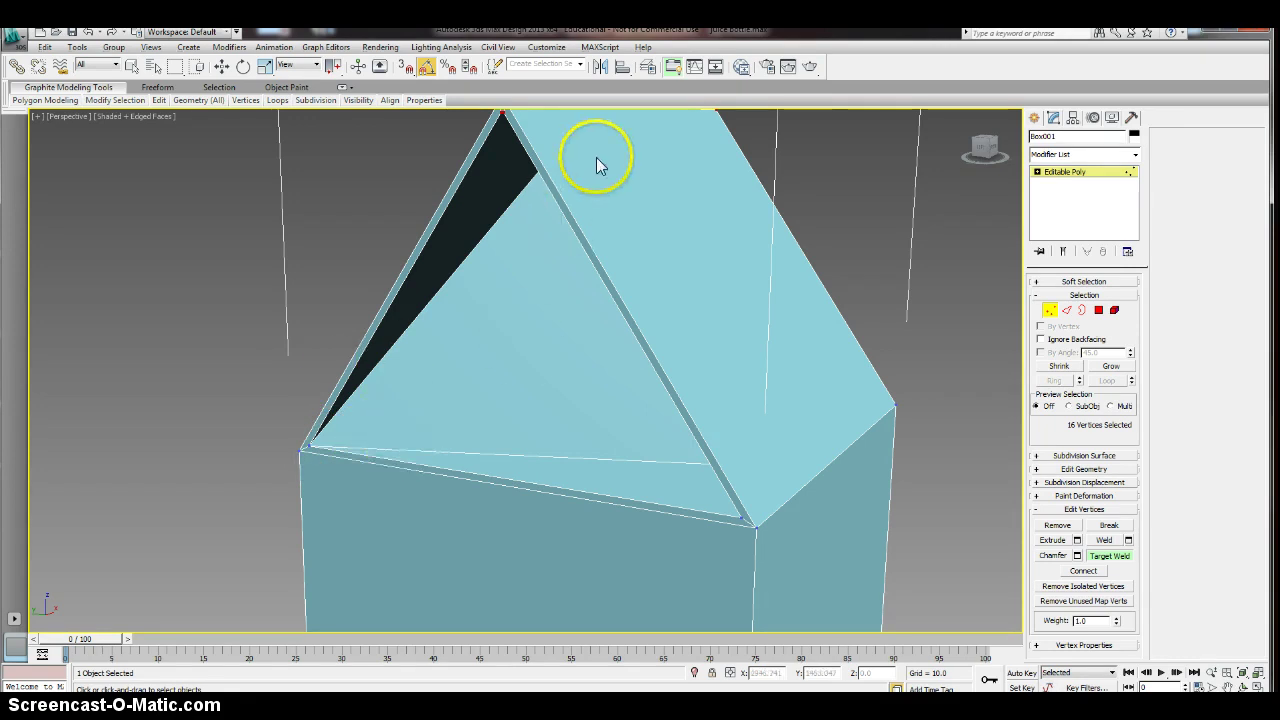
pyautogui.moveTo(985, 148); pyautogui.dragTo(71, 151)
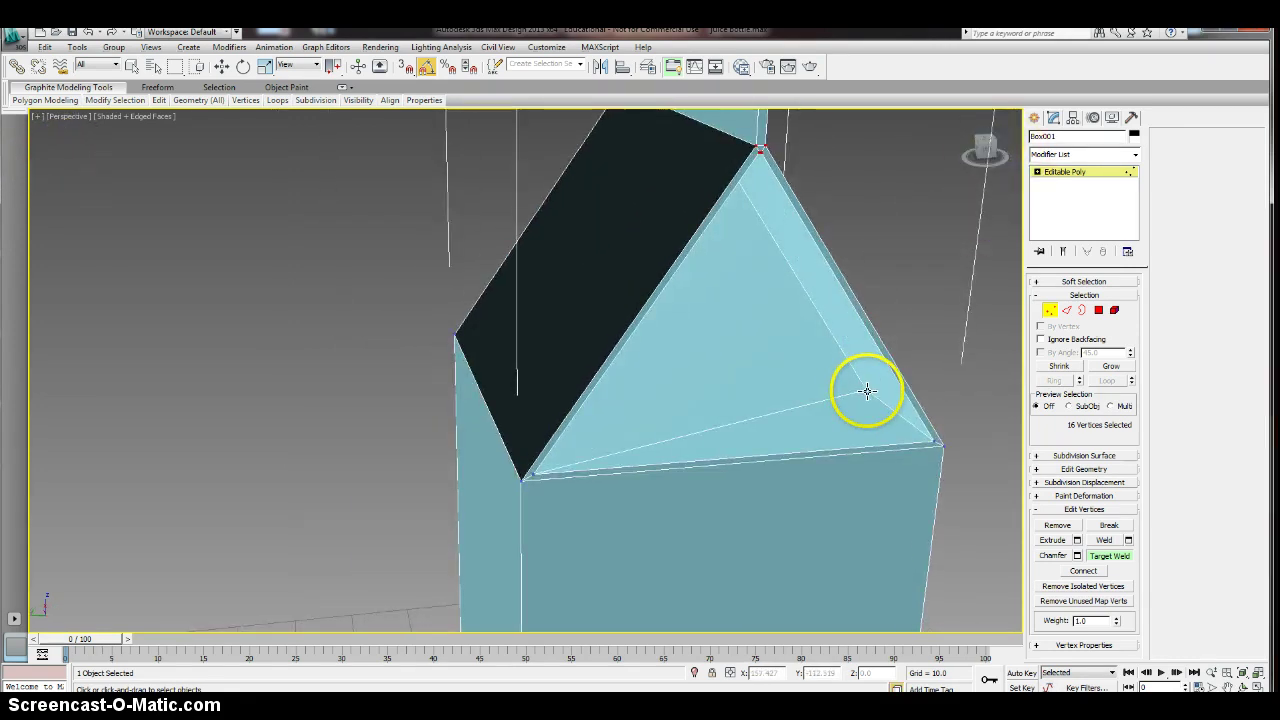
pyautogui.click(931, 441)
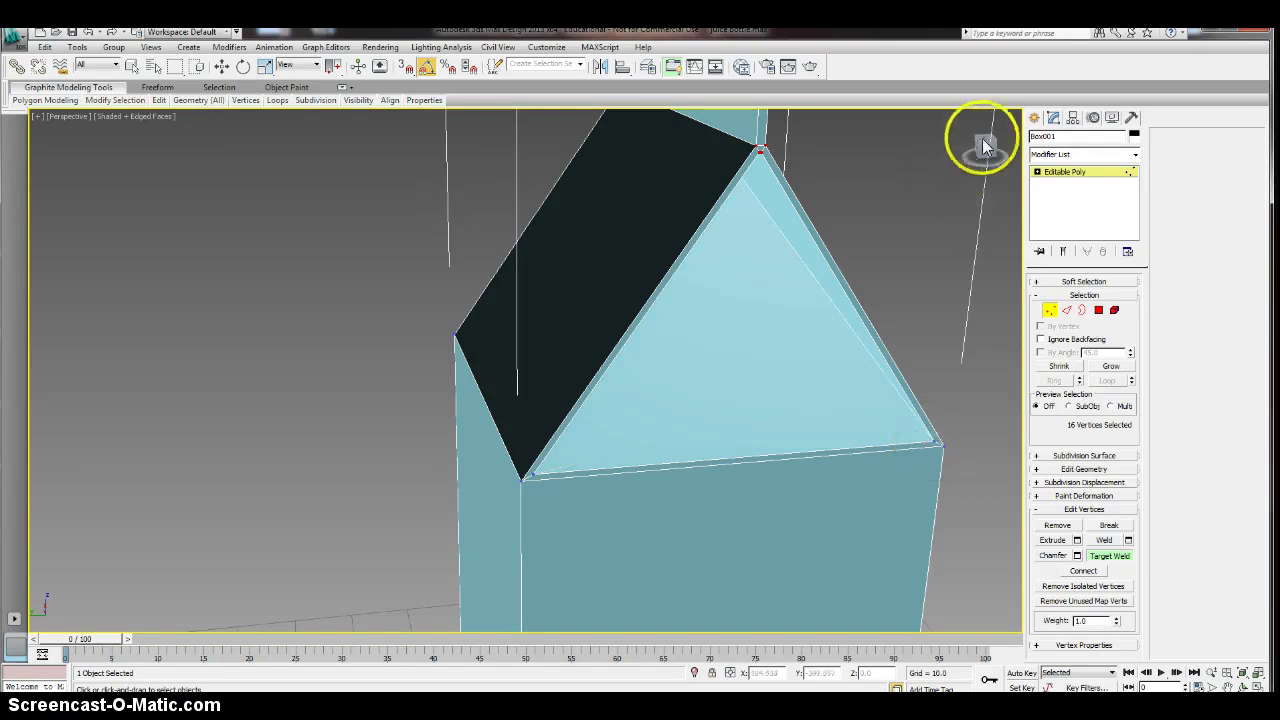
# - Target-weld the two recessed lower vertices of the opposite gable to the matching bottom corner vertices of its inset border
pyautogui.moveTo(986, 143); pyautogui.dragTo(700, 152)
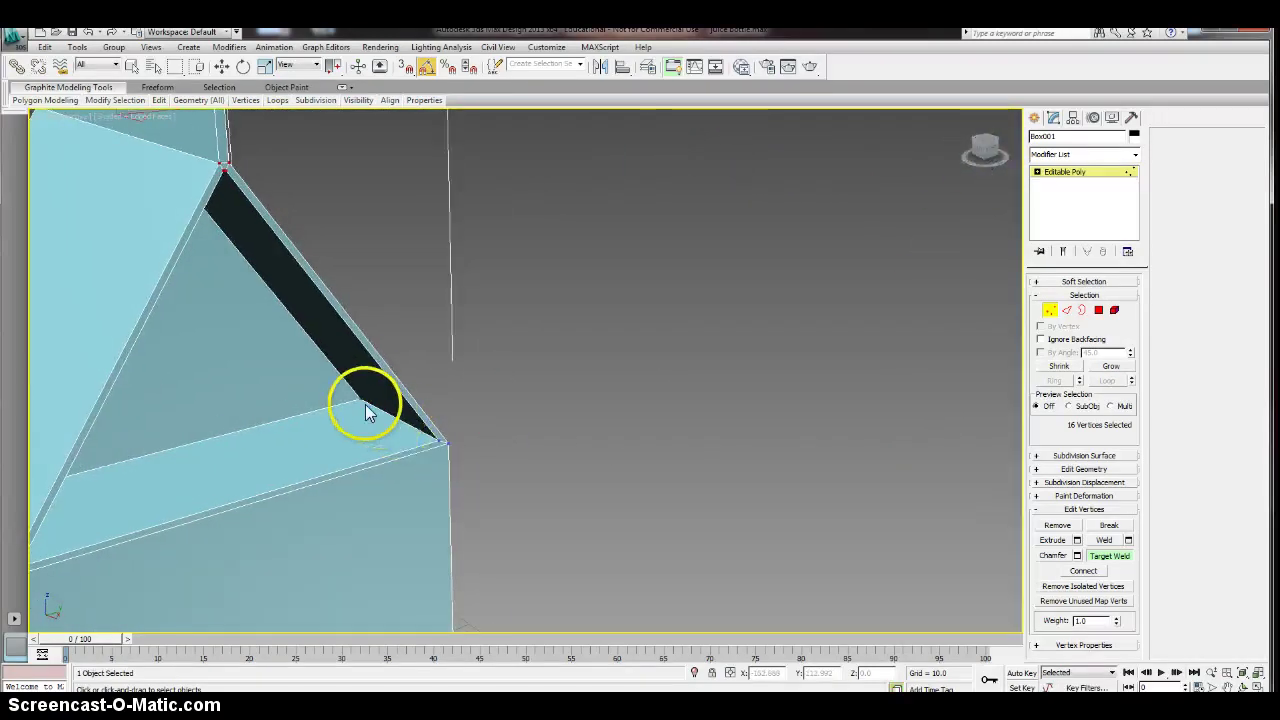
pyautogui.click(440, 440)
pyautogui.click(438, 440)
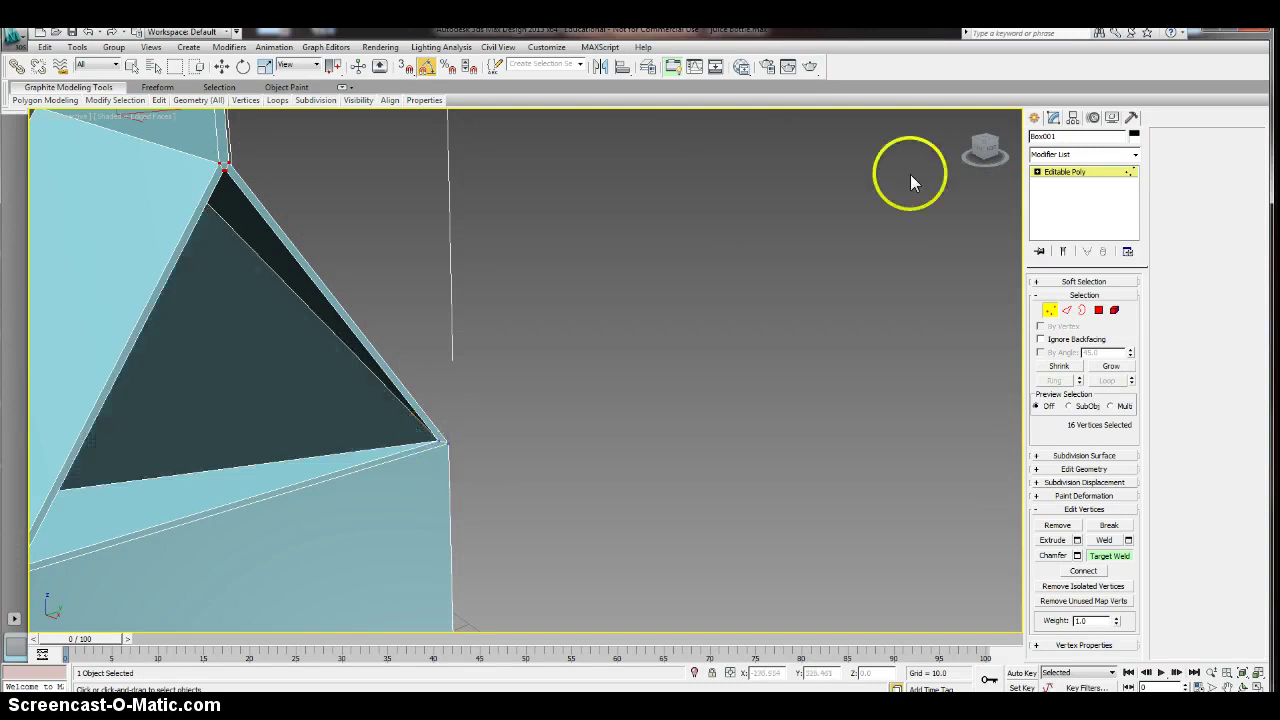
pyautogui.moveTo(991, 150); pyautogui.dragTo(928, 245)
pyautogui.moveTo(970, 152)
pyautogui.mouseDown()
pyautogui.moveTo(956, 140)
pyautogui.moveTo(985, 155)
pyautogui.mouseUp()
pyautogui.click(352, 342)
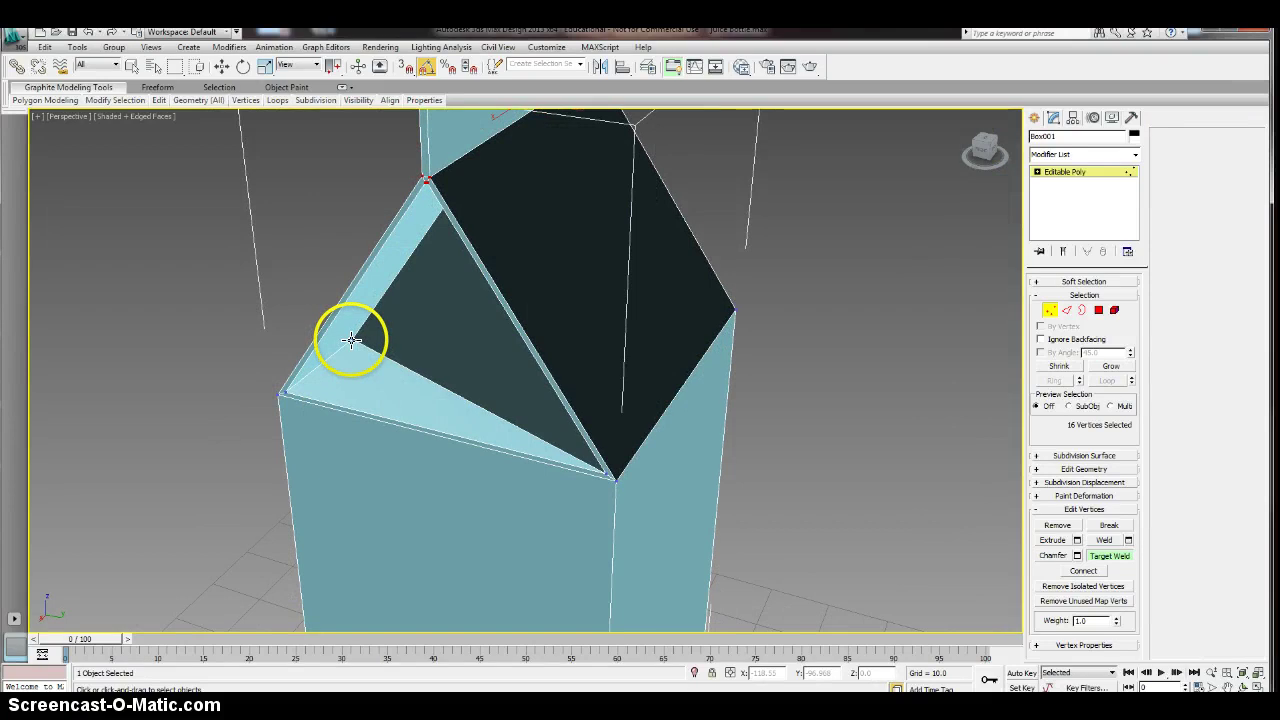
pyautogui.click(286, 392)
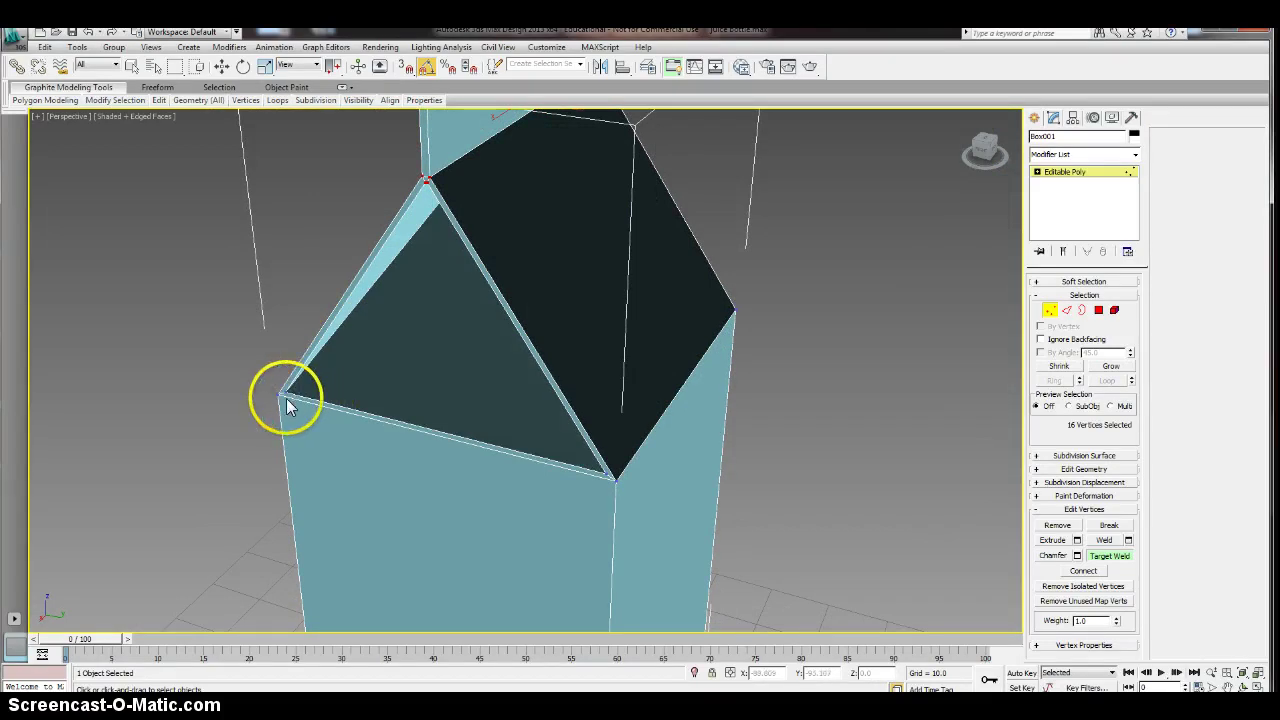
# - Examine the gable's peak end-on, where the inset border meets the carton's top fin, and clear the vertex selection
pyautogui.moveTo(425, 266); pyautogui.dragTo(434, 451, button='middle')
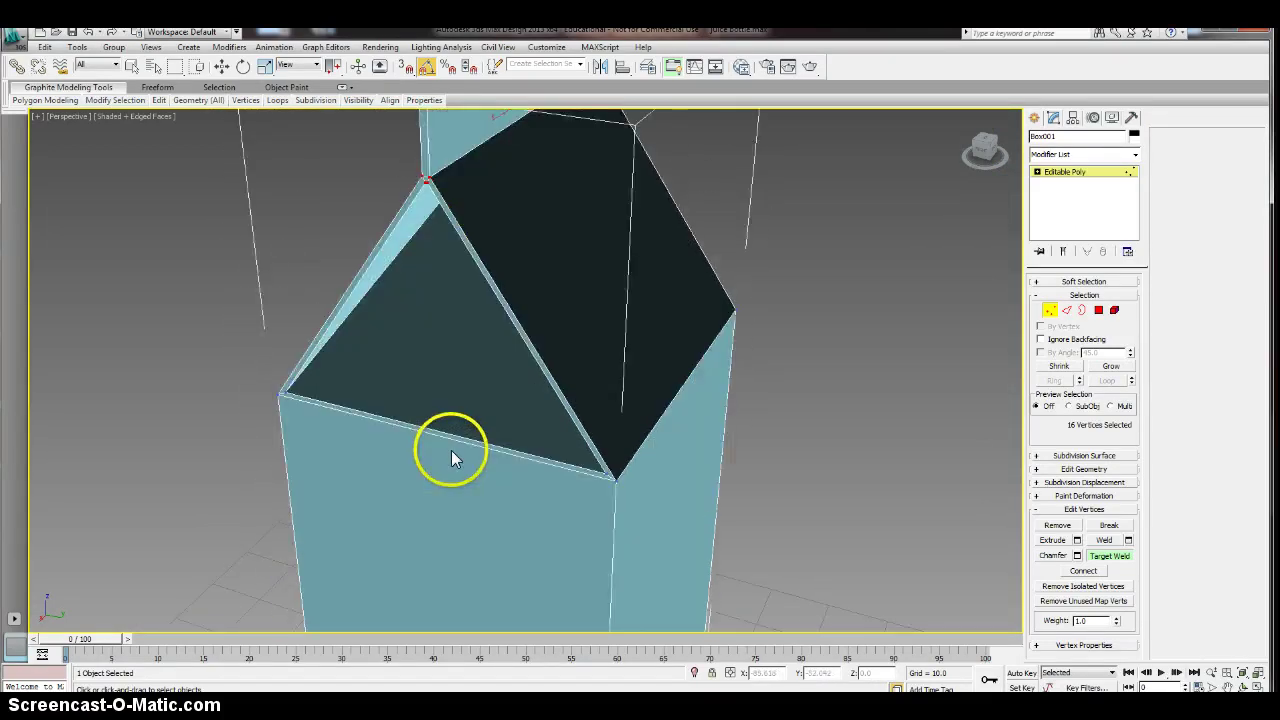
pyautogui.scroll(3, 499, 268)
pyautogui.moveTo(498, 268); pyautogui.dragTo(501, 443, button='middle')
pyautogui.scroll(-3, 509, 360)
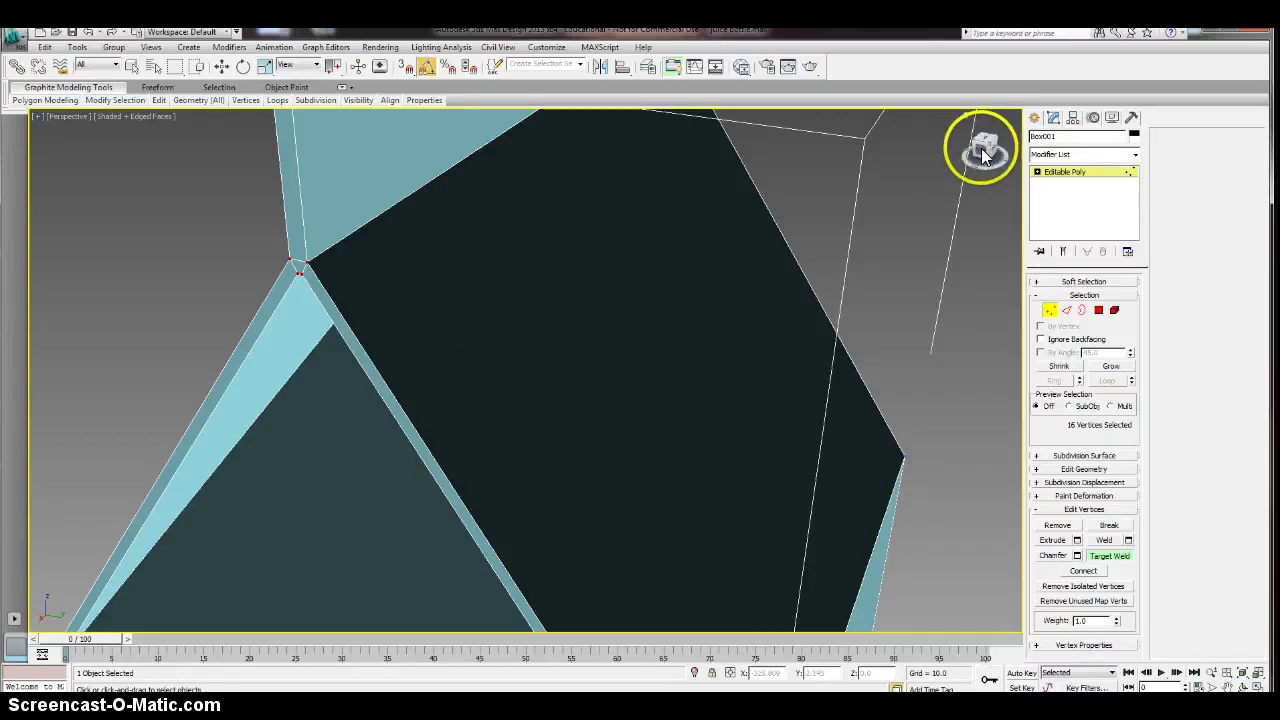
pyautogui.moveTo(983, 149); pyautogui.dragTo(687, 225)
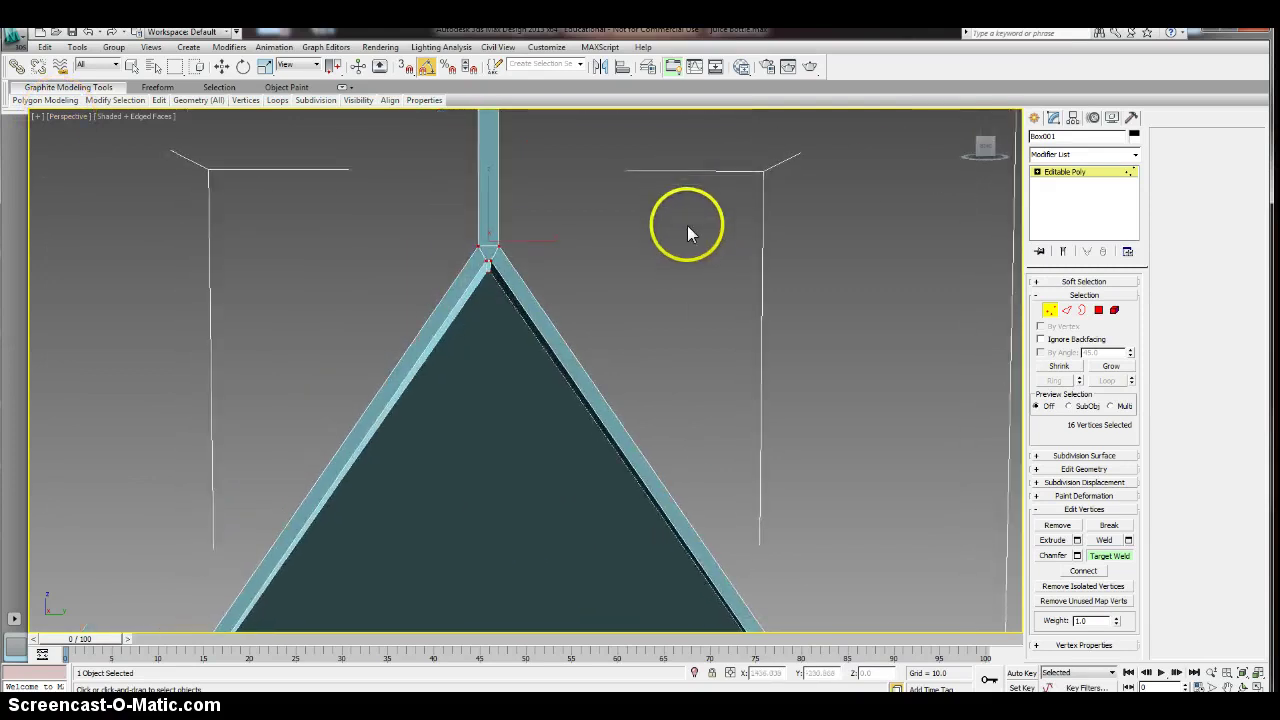
pyautogui.scroll(2, 687, 230)
pyautogui.rightClick(669, 214)
pyautogui.scroll(-1, 669, 216)
pyautogui.moveTo(669, 216); pyautogui.dragTo(676, 280, button='middle')
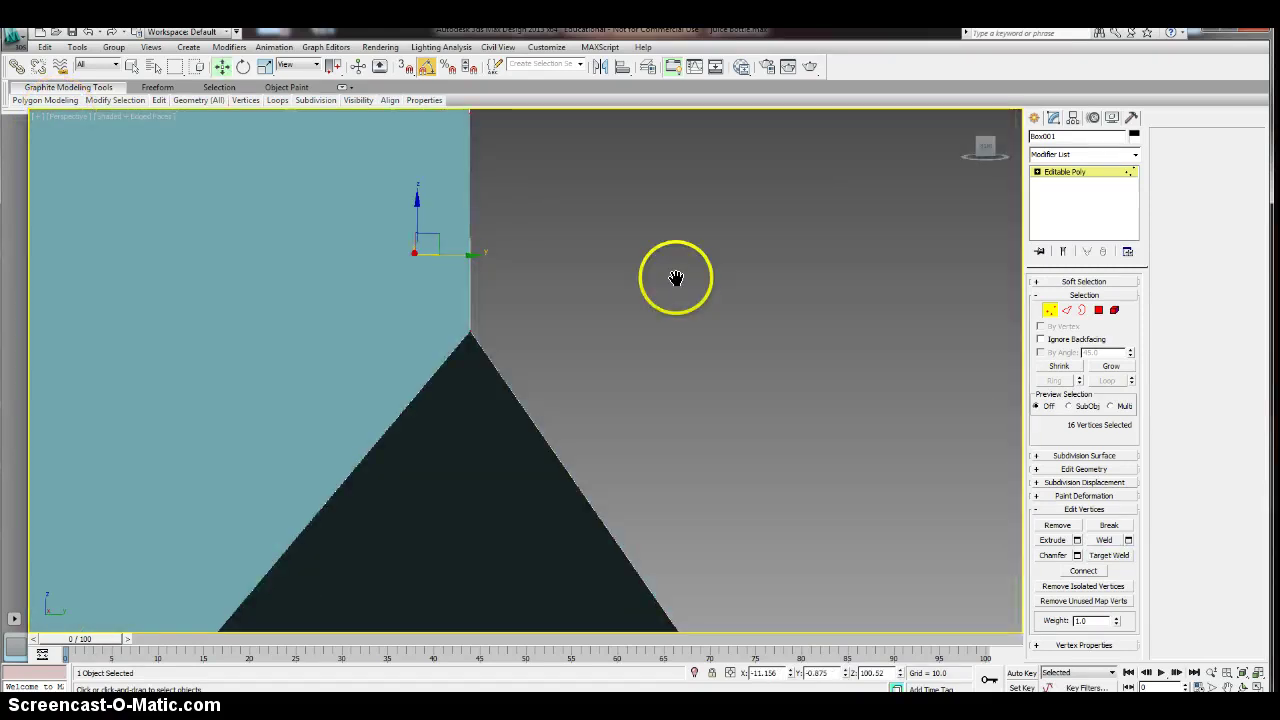
pyautogui.scroll(-1, 676, 282)
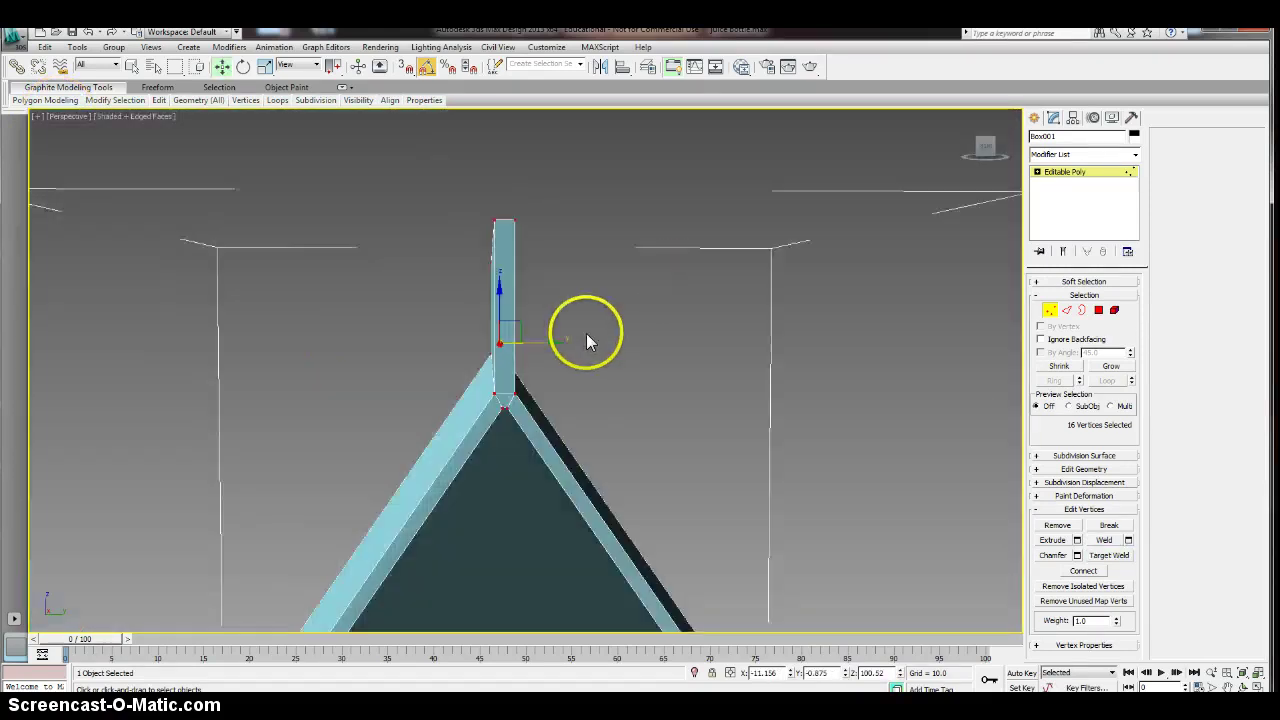
pyautogui.click(502, 411)
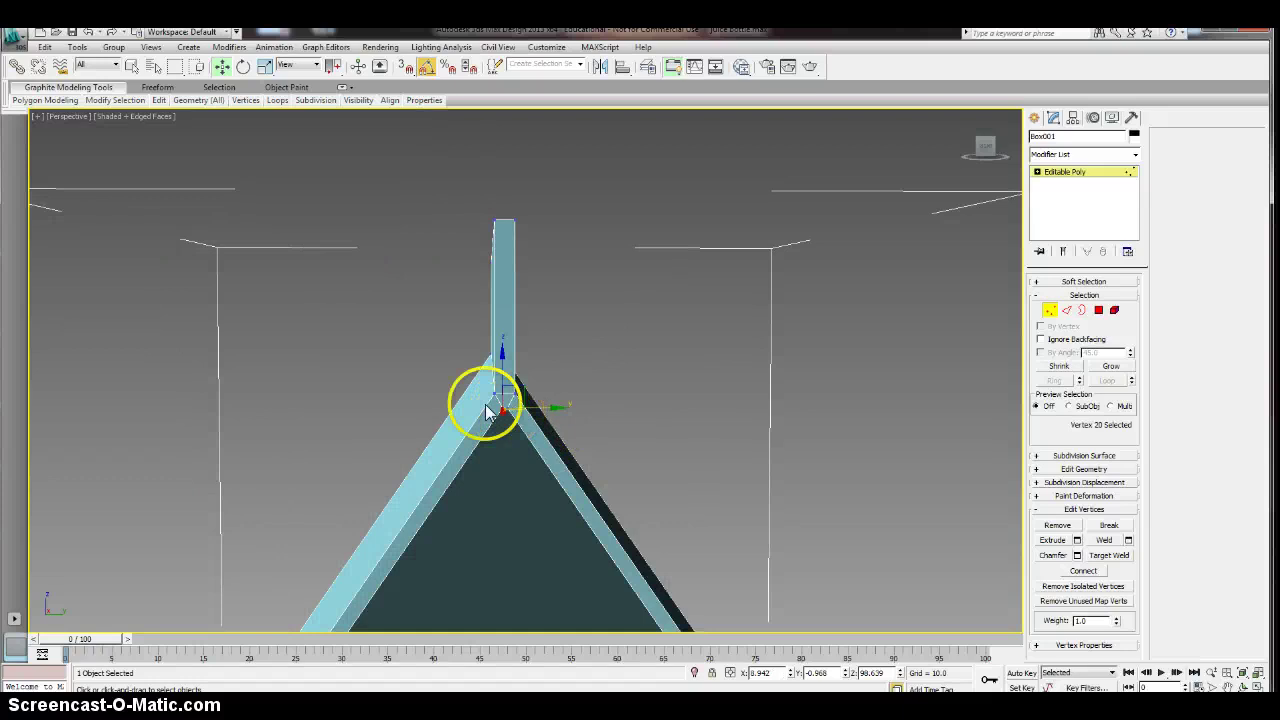
pyautogui.click(665, 413)
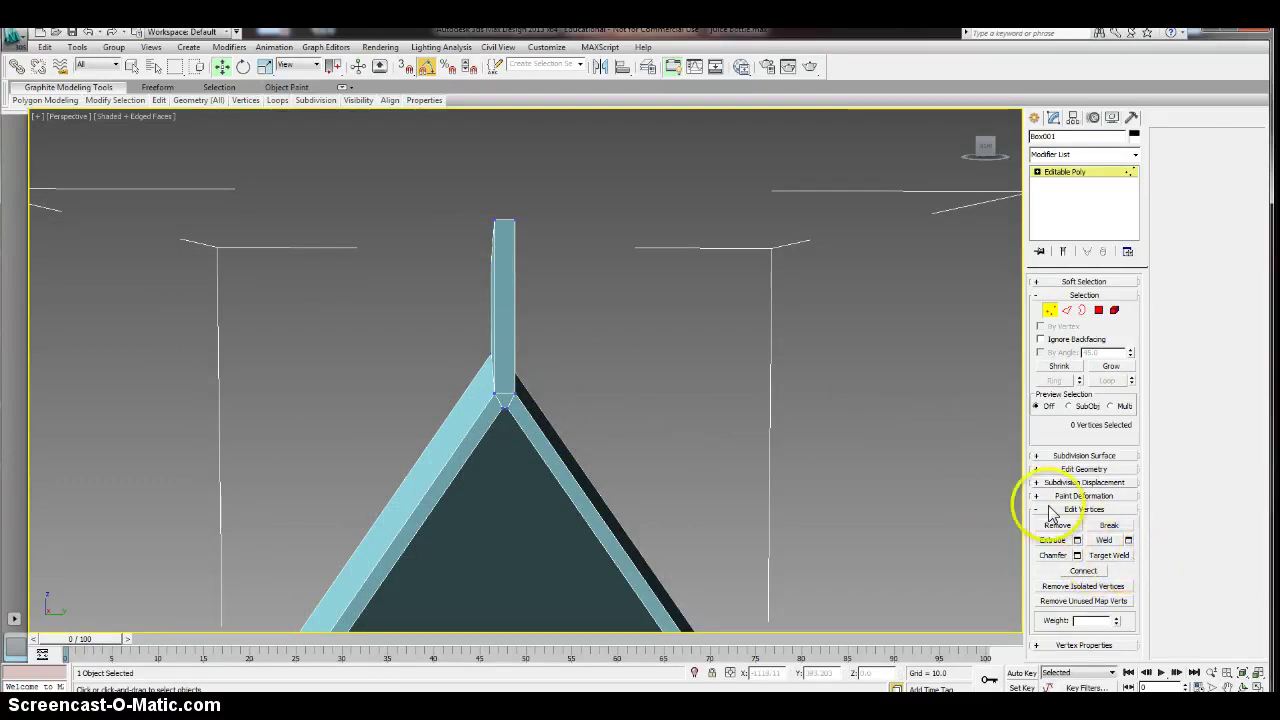
# - Select an apex vertex of the gable's inset border and examine the recessed apex vertices behind it up close
pyautogui.click(1107, 556)
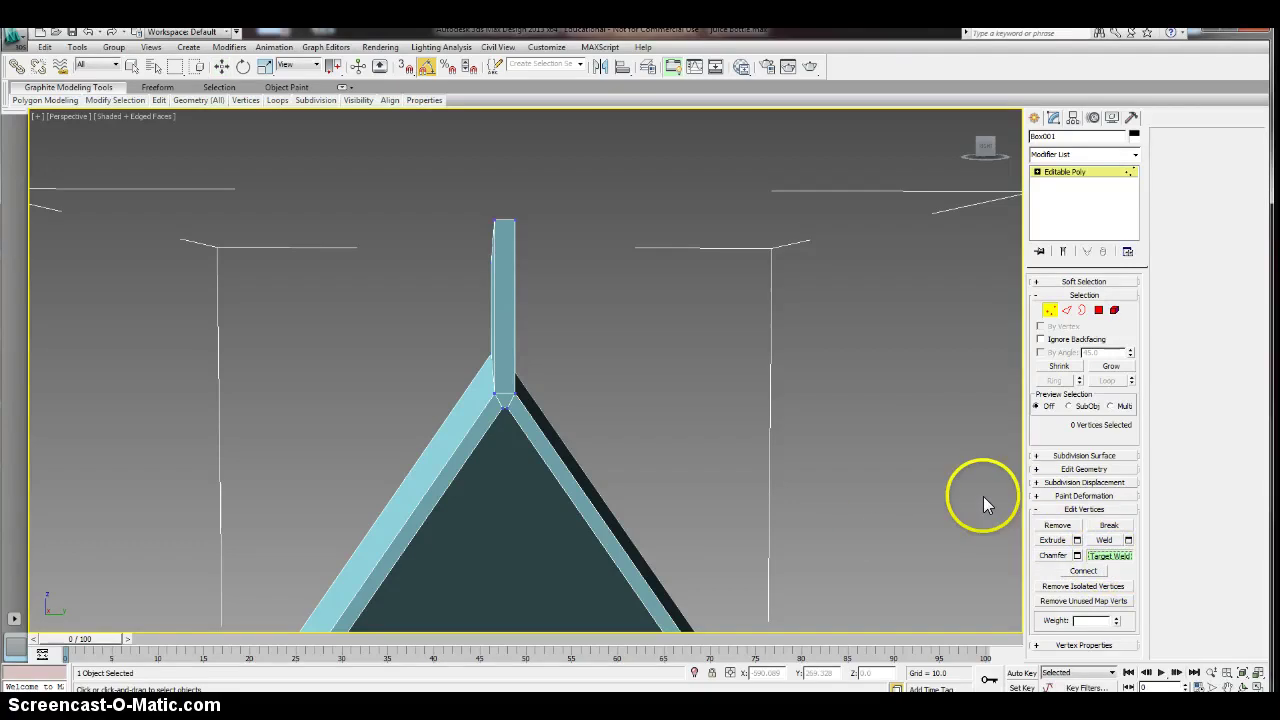
pyautogui.moveTo(646, 364); pyautogui.dragTo(628, 313, button='middle')
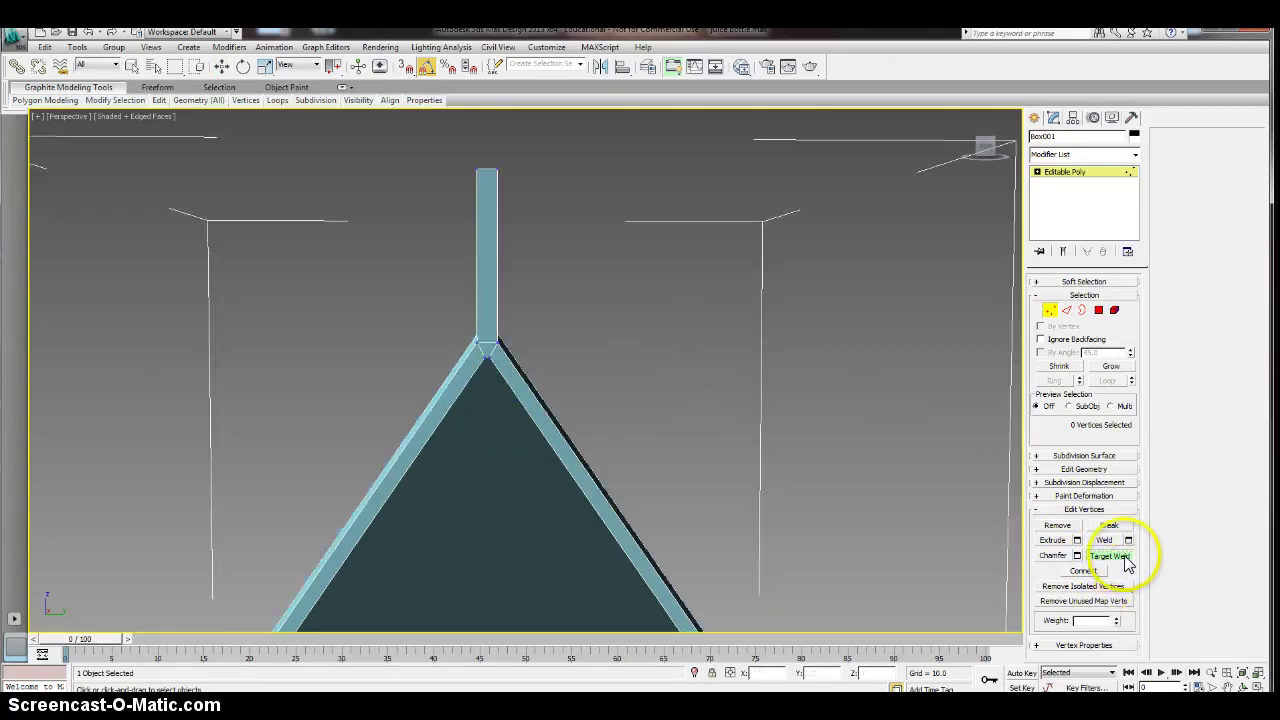
pyautogui.click(1113, 558)
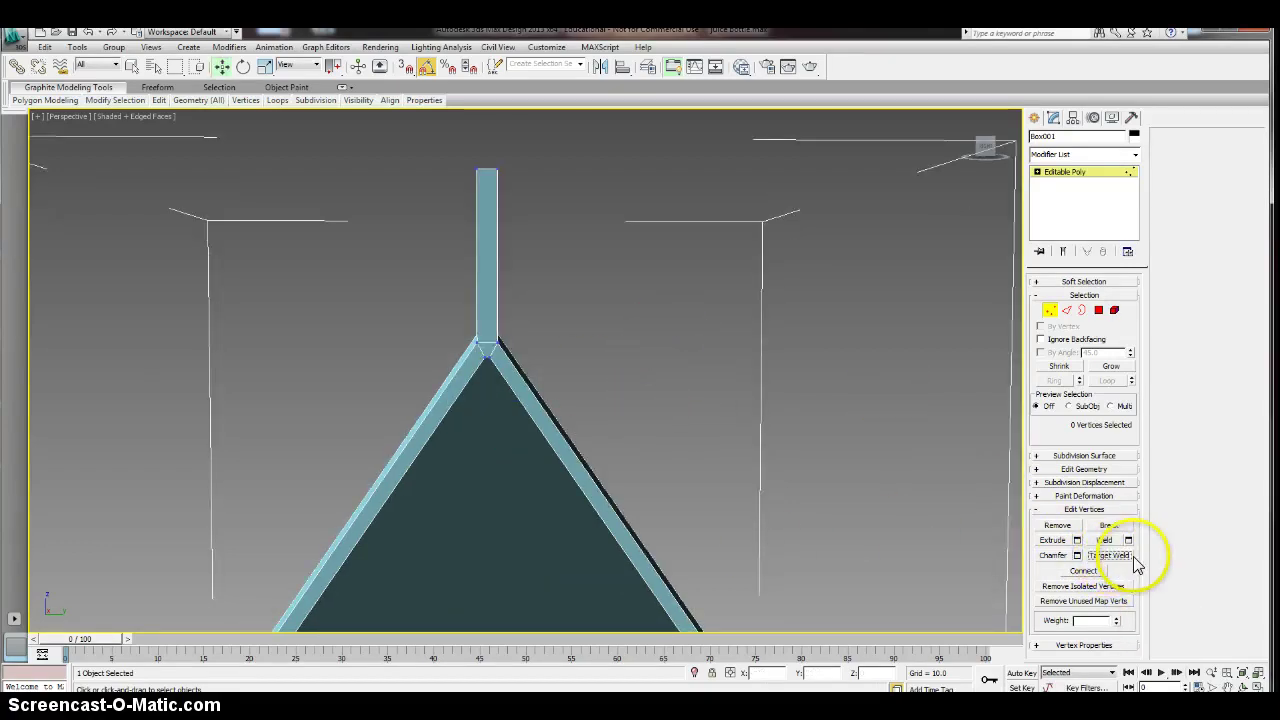
pyautogui.click(483, 362)
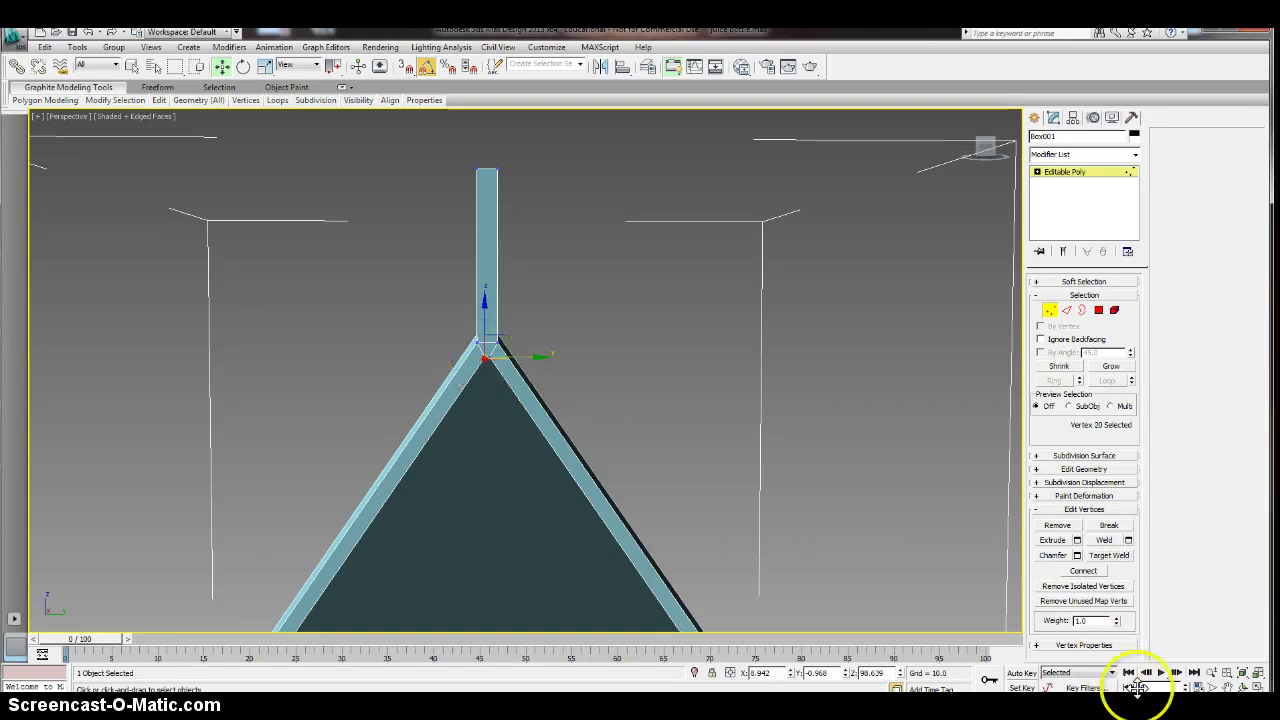
pyautogui.click(1259, 676)
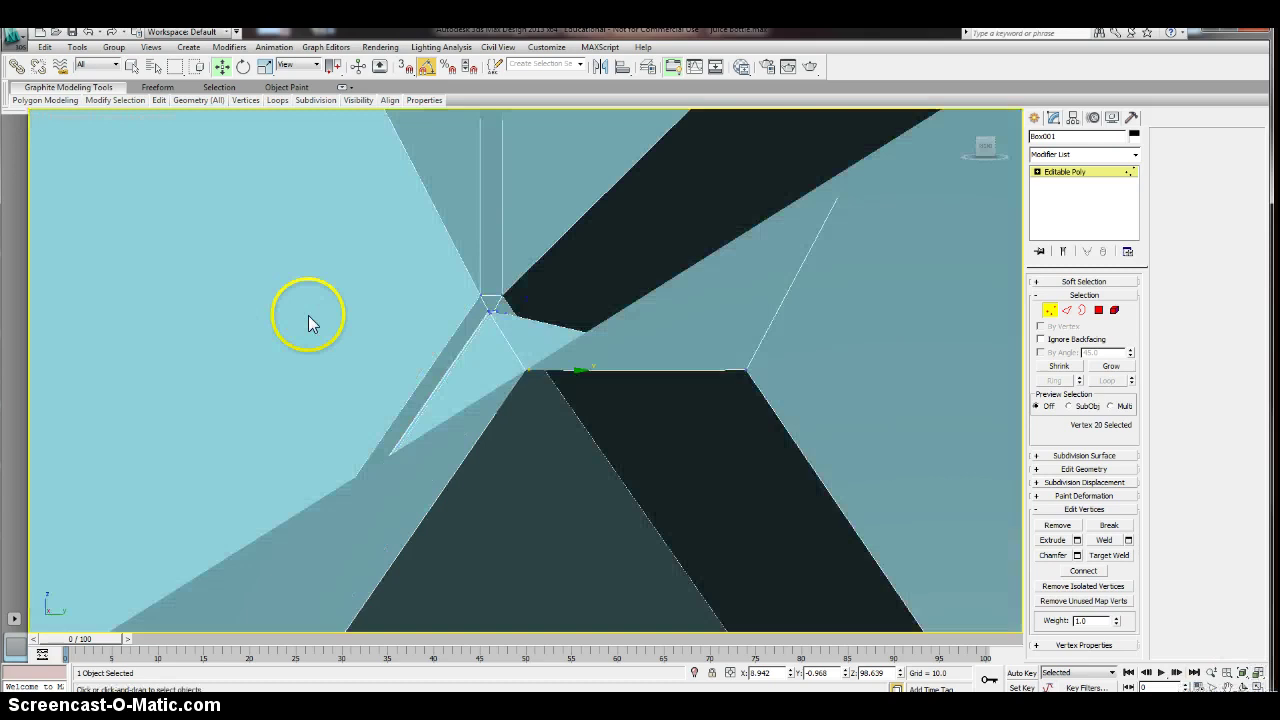
pyautogui.scroll(-5, 530, 396)
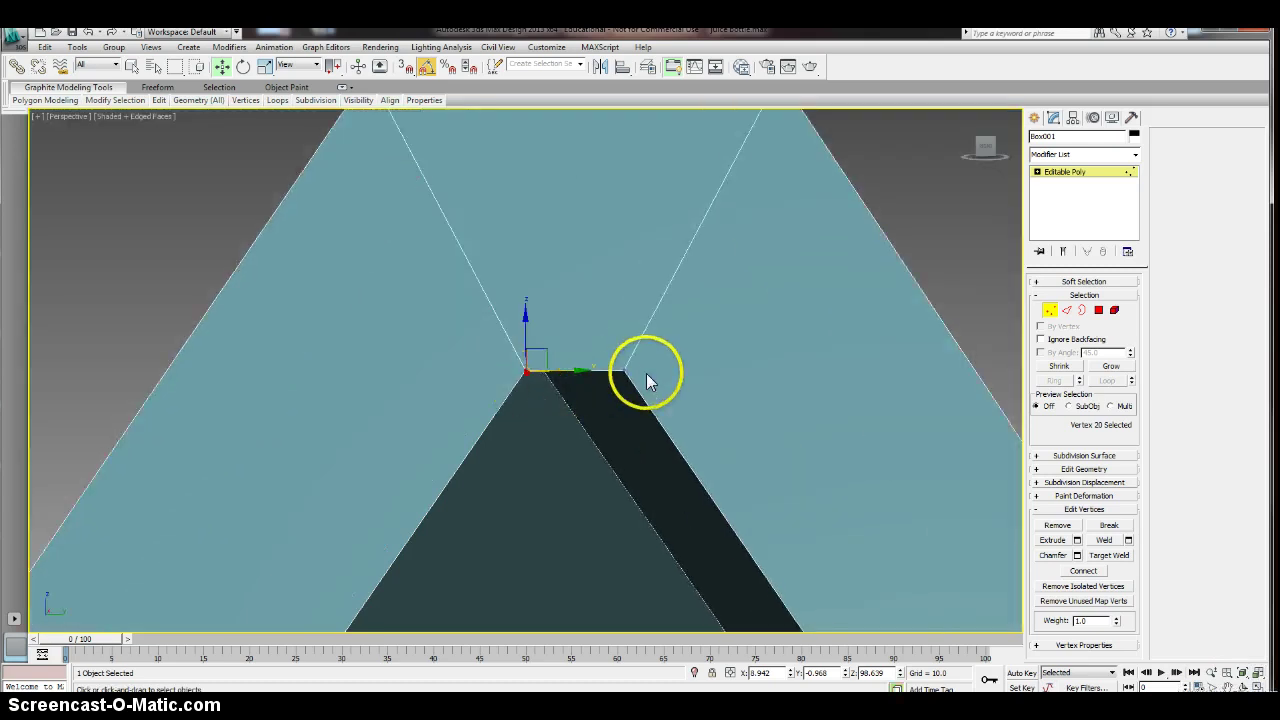
pyautogui.moveTo(986, 146)
pyautogui.mouseDown()
pyautogui.moveTo(971, 120)
pyautogui.moveTo(979, 141)
pyautogui.mouseUp()
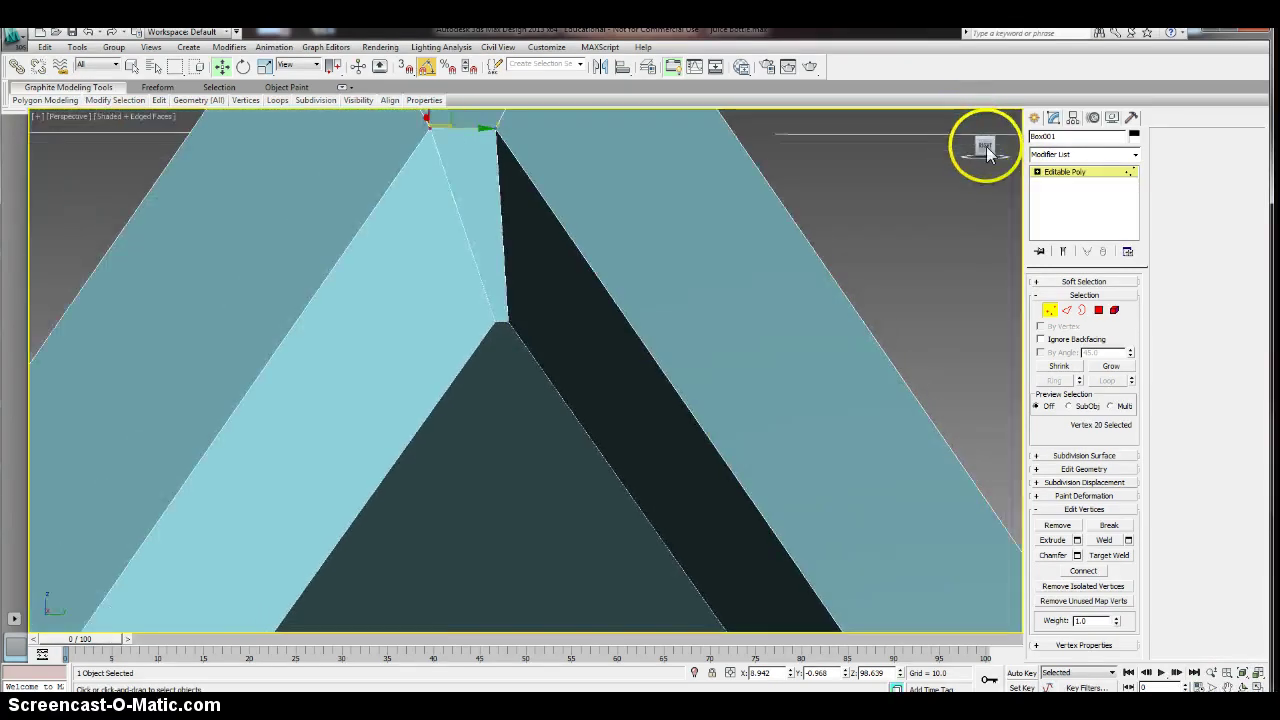
pyautogui.moveTo(483, 172)
pyautogui.mouseDown(button='middle')
pyautogui.moveTo(494, 203)
pyautogui.moveTo(489, 187)
pyautogui.mouseUp(button='middle')
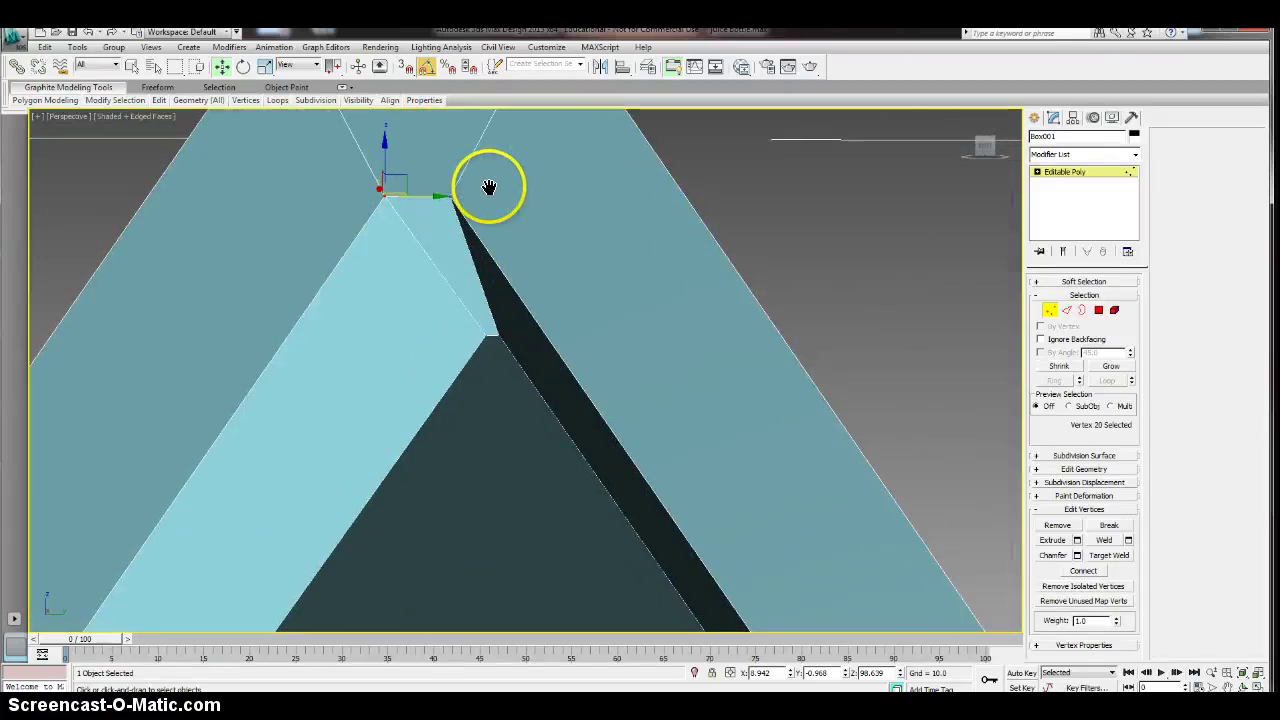
pyautogui.moveTo(491, 365); pyautogui.dragTo(508, 352, button='middle')
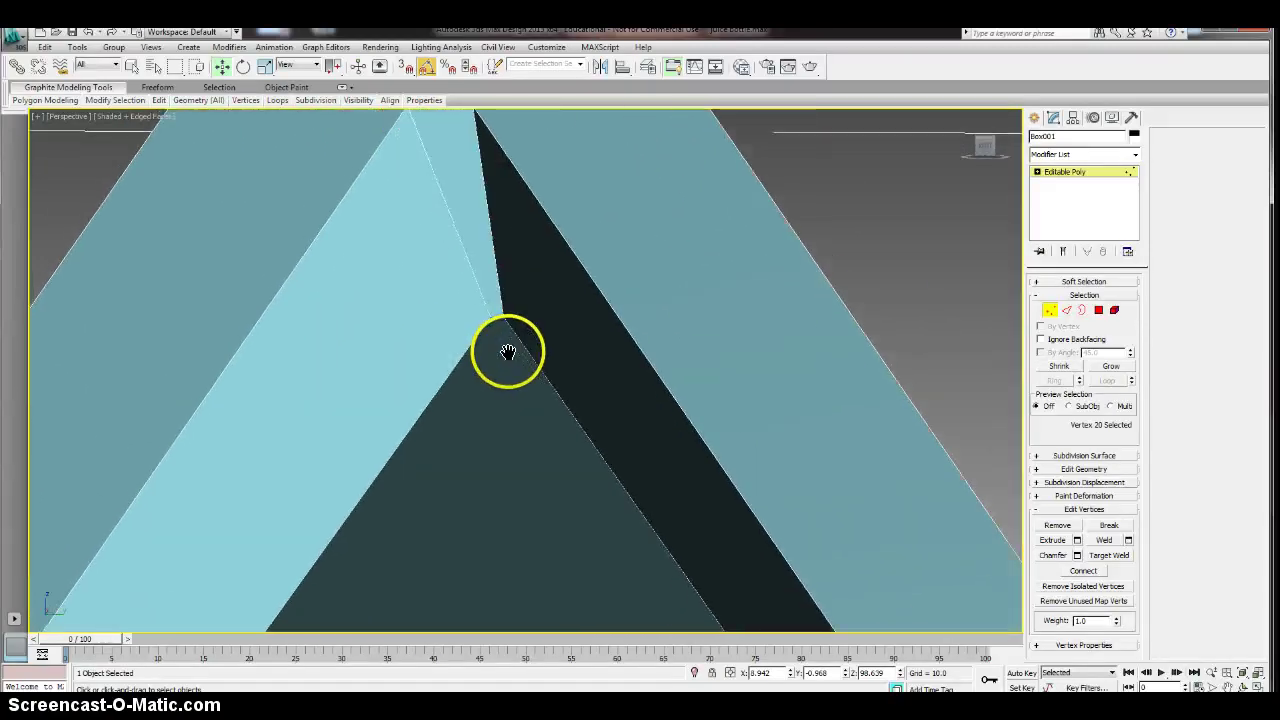
pyautogui.scroll(-2, 509, 352)
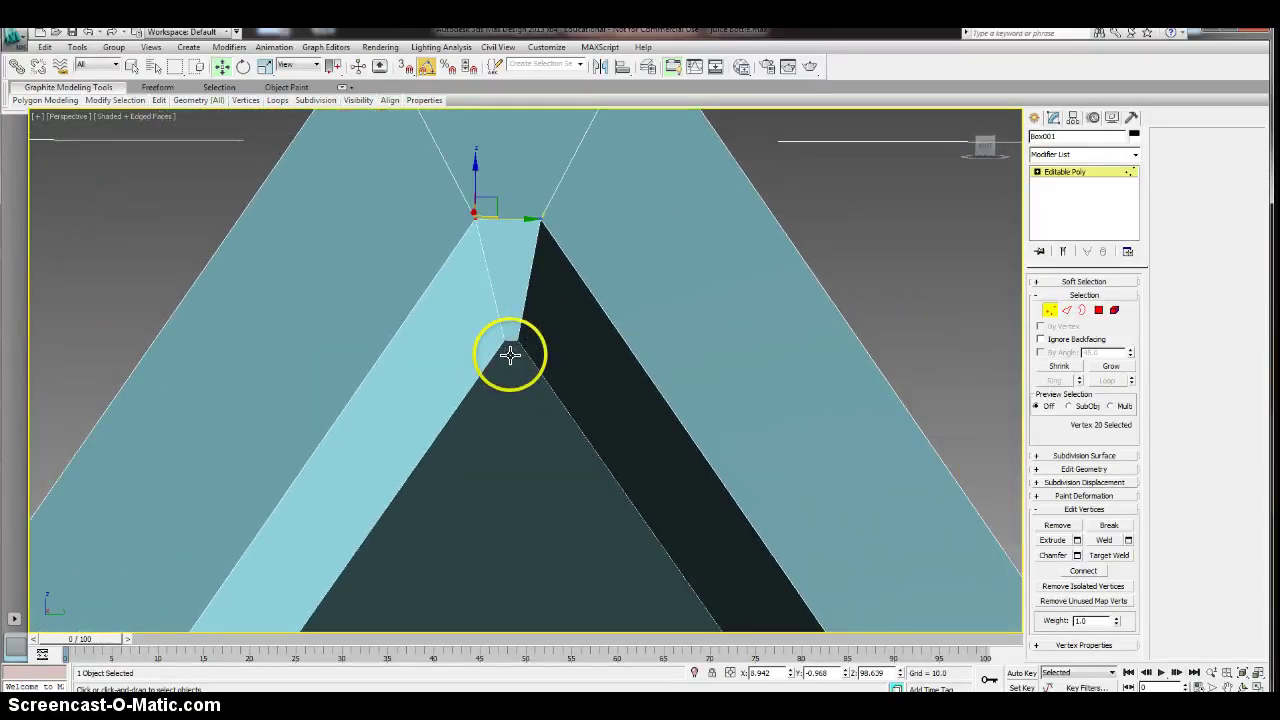
pyautogui.moveTo(508, 287); pyautogui.dragTo(506, 323, button='middle')
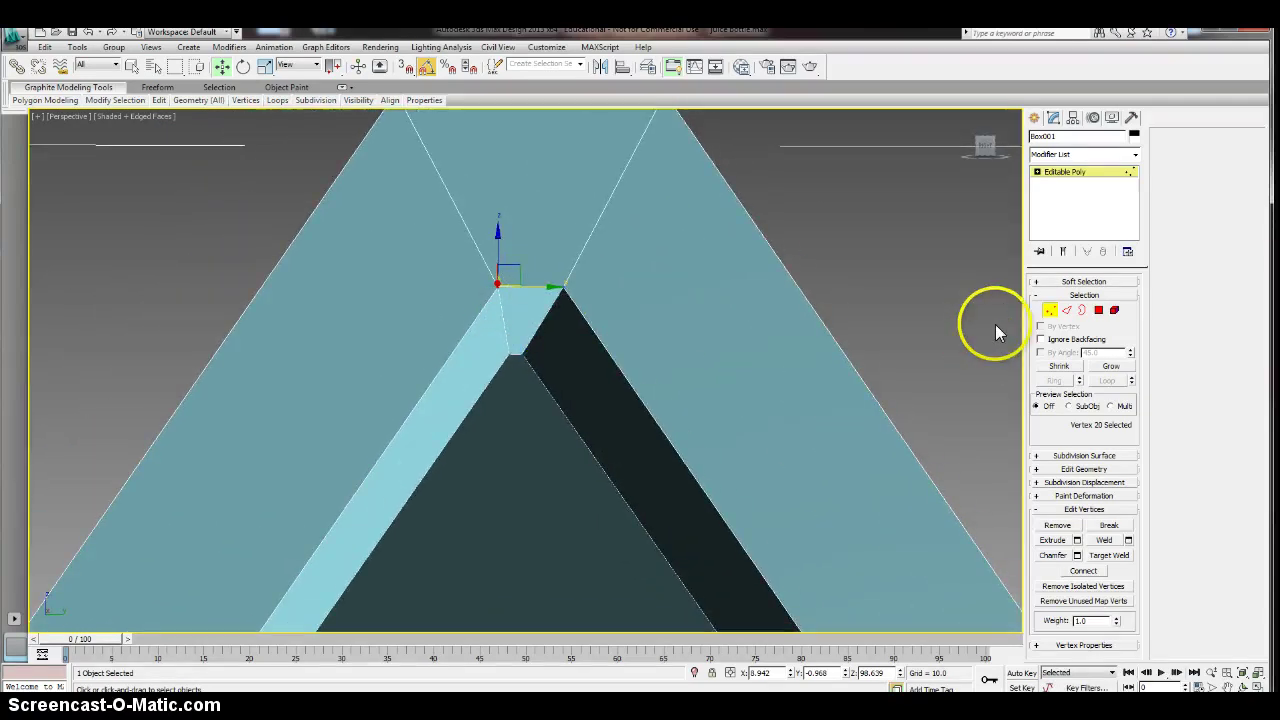
# - Target-weld the two recessed apex vertices of this gable into a single vertex
pyautogui.click(1106, 556)
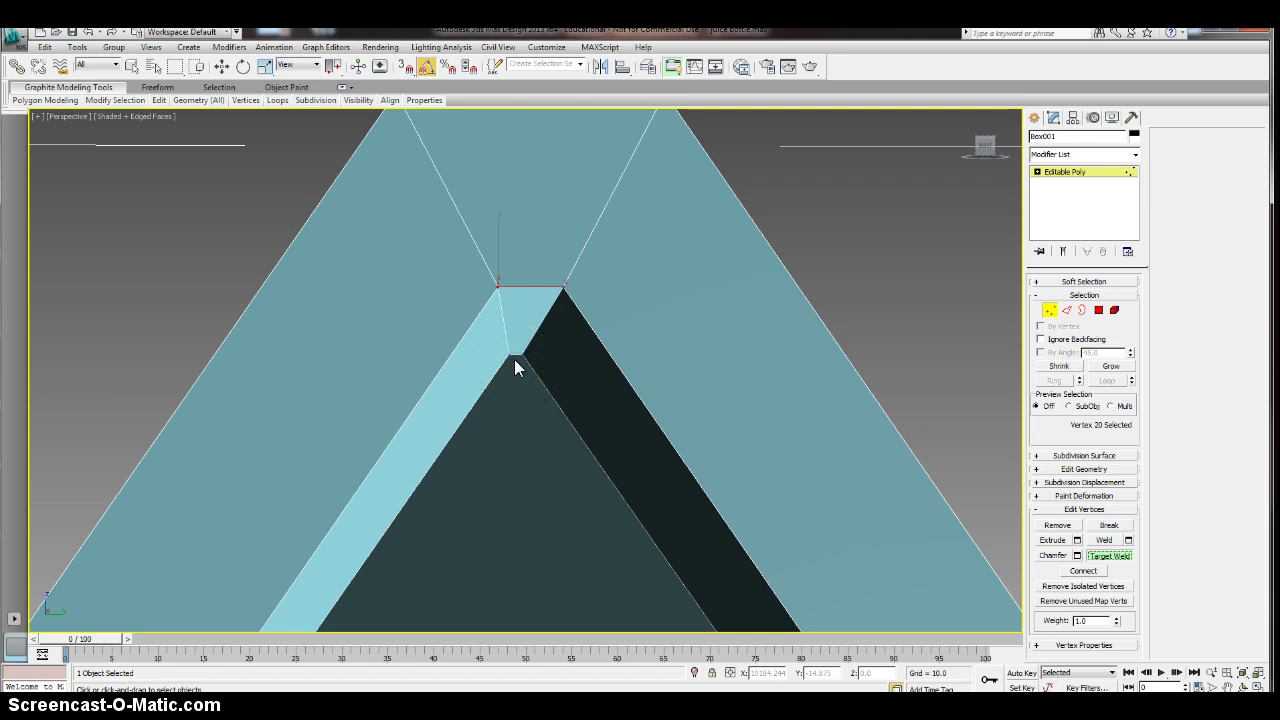
pyautogui.click(508, 352)
pyautogui.click(522, 353)
pyautogui.click(523, 356)
pyautogui.press('w')
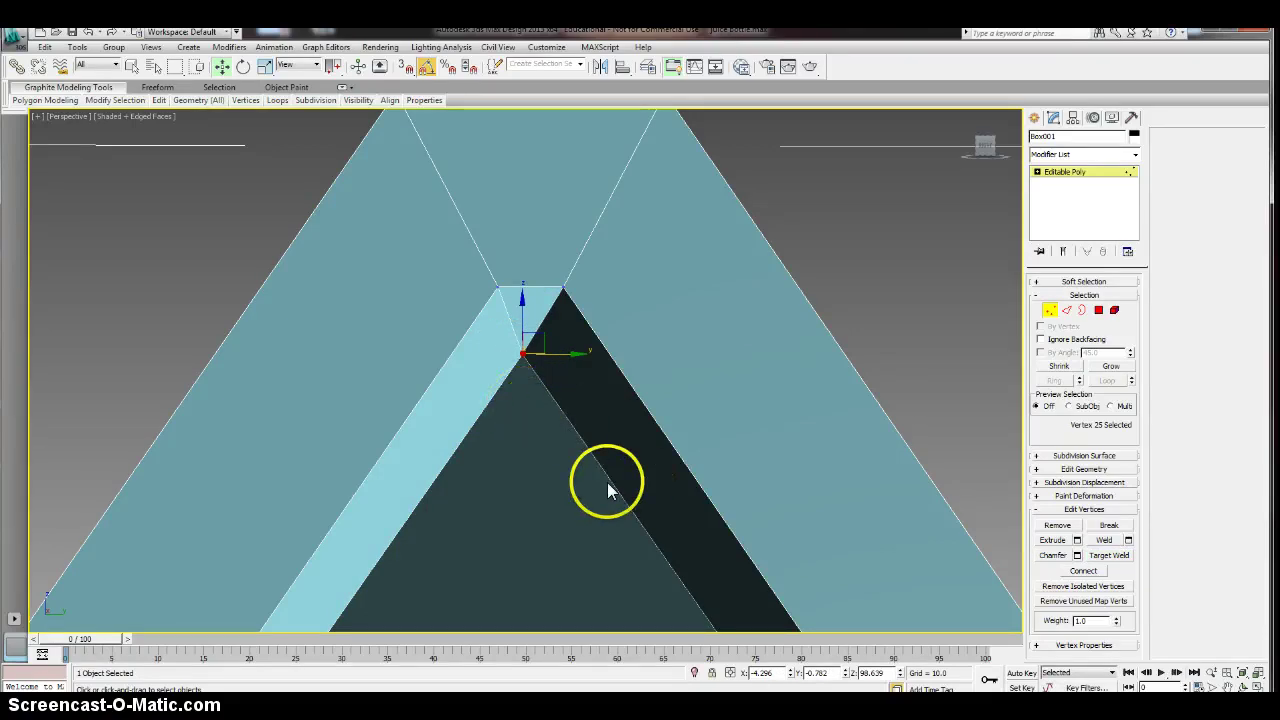
# - In a left wireframe view, move the welded apex vertex horizontally to Y about -0.875, centring it between the inset border's apex vertices
pyautogui.press('l')
pyautogui.scroll(4, 552, 461)
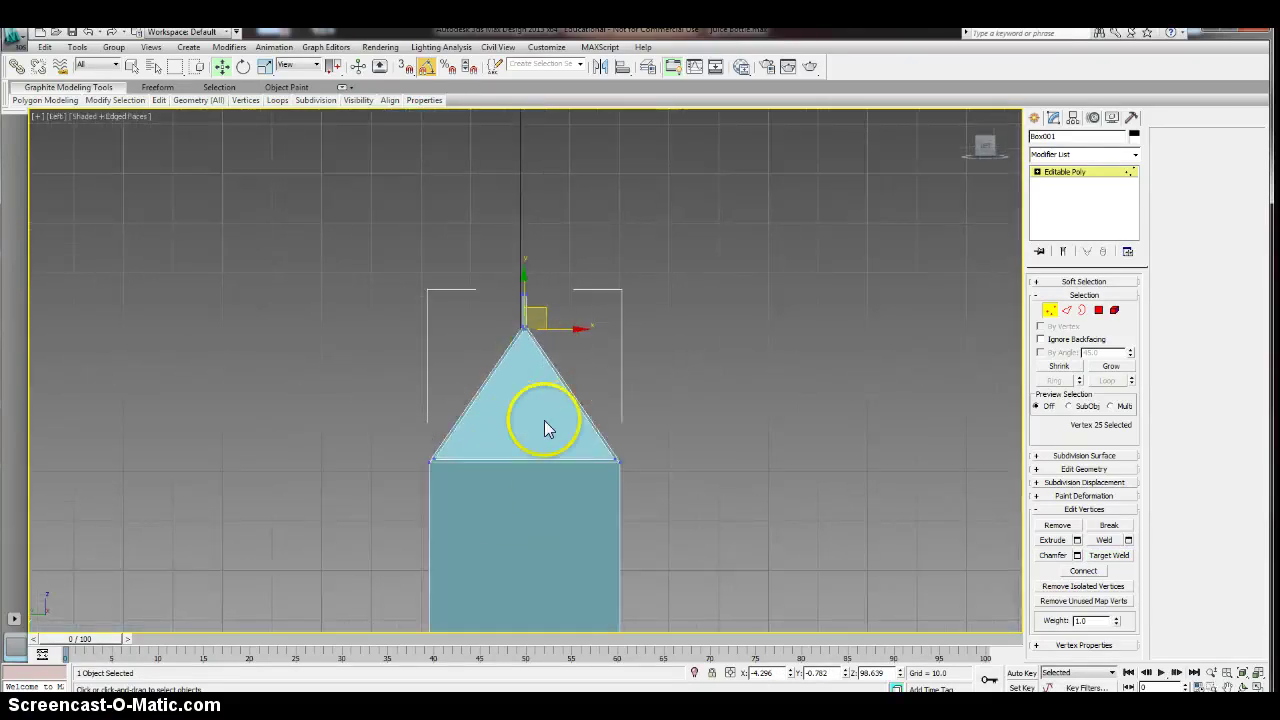
pyautogui.scroll(5, 547, 420)
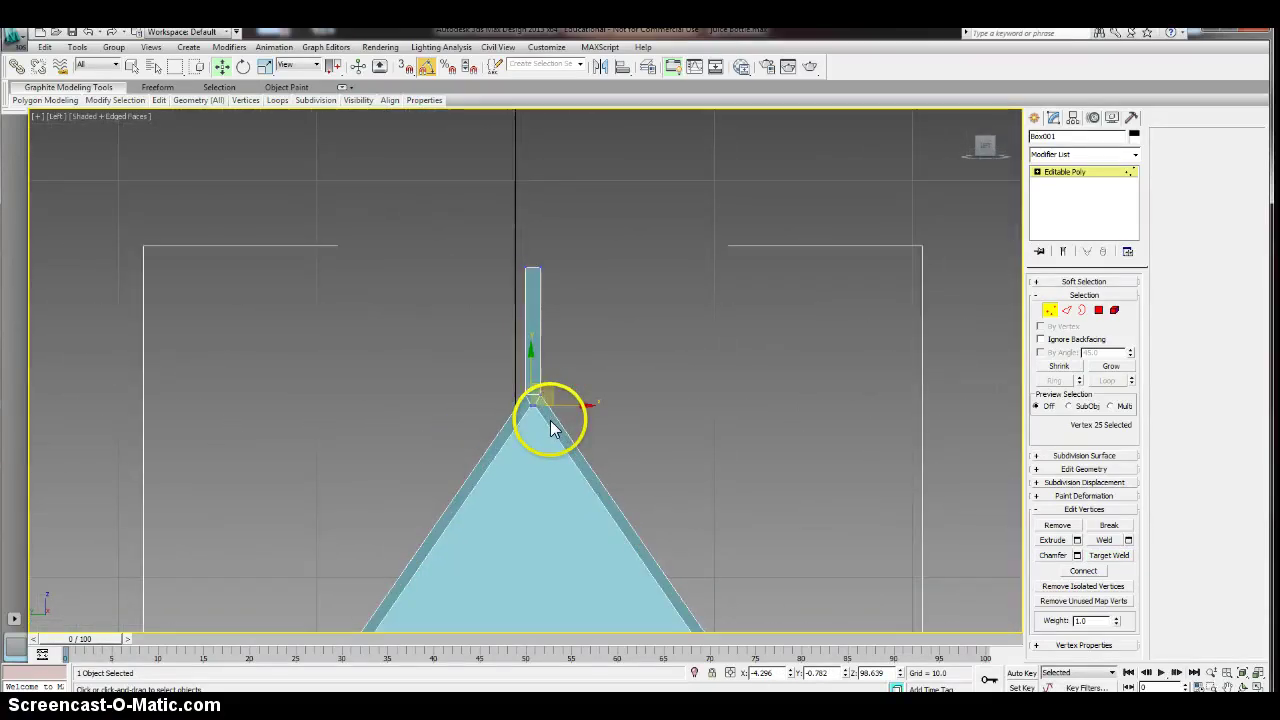
pyautogui.scroll(6, 580, 460)
pyautogui.moveTo(606, 520); pyautogui.dragTo(574, 437, button='middle')
pyautogui.press('F3')
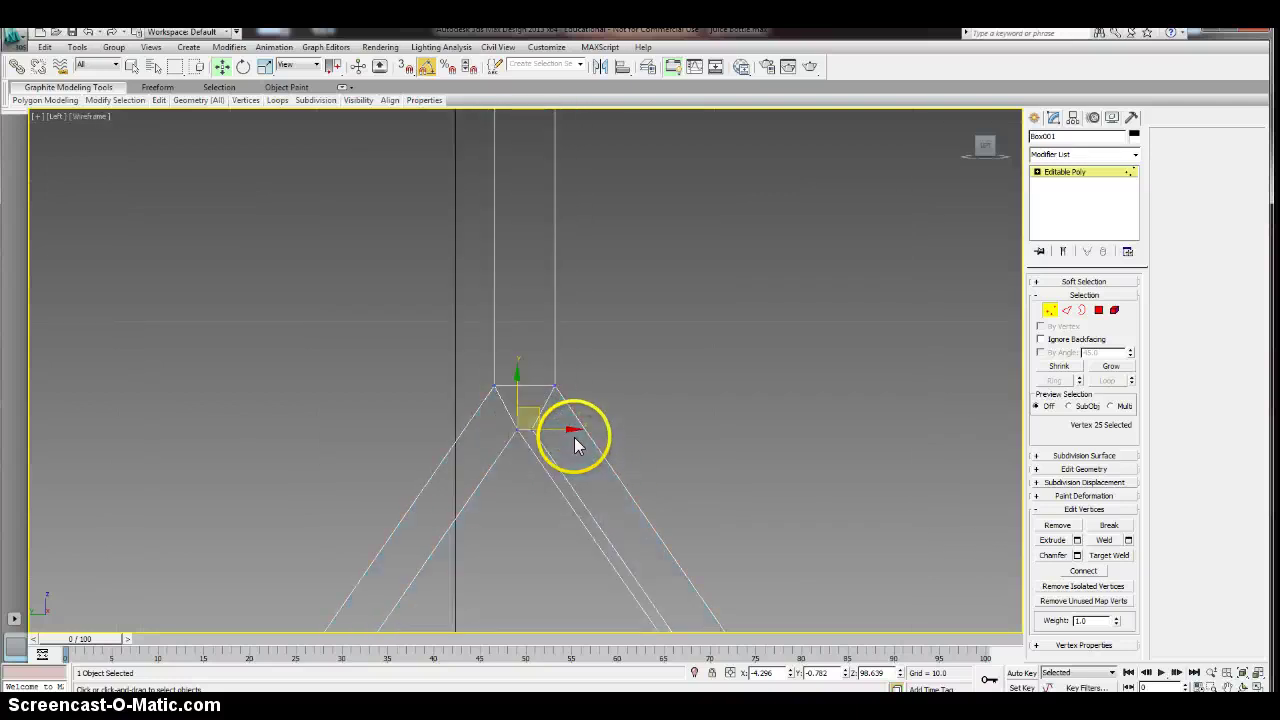
pyautogui.scroll(5, 562, 465)
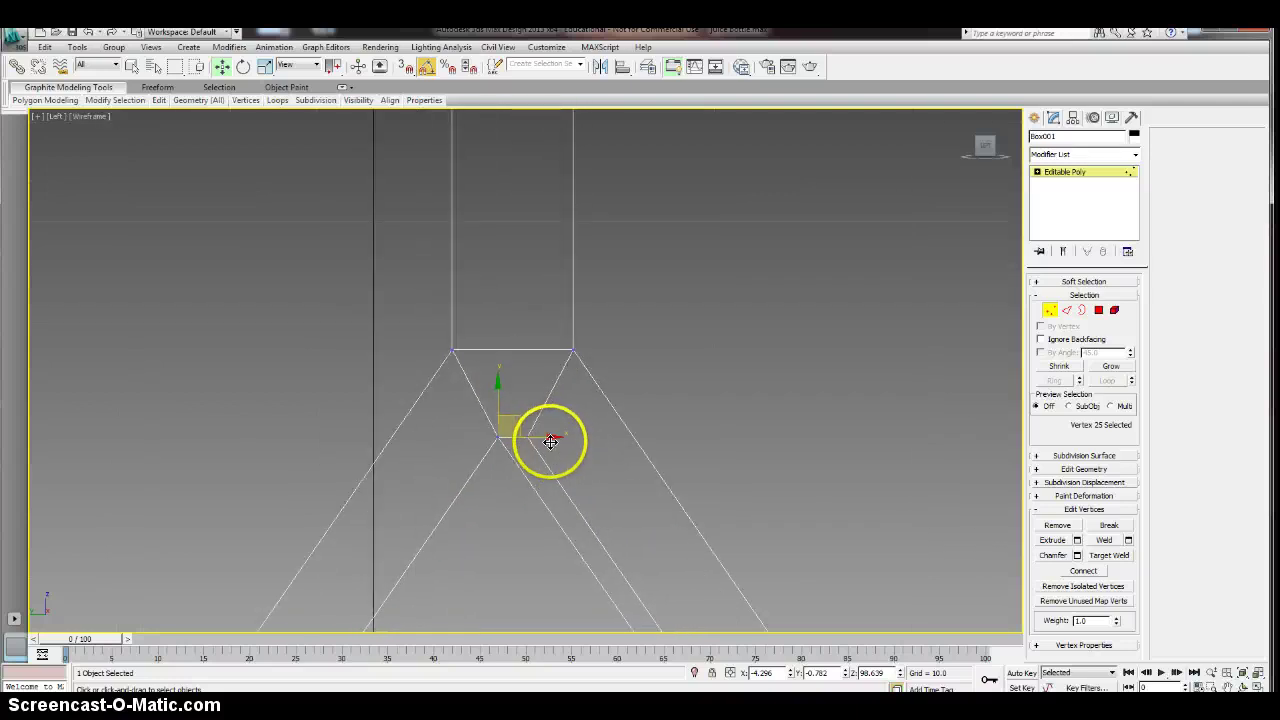
pyautogui.moveTo(550, 441); pyautogui.dragTo(561, 437)
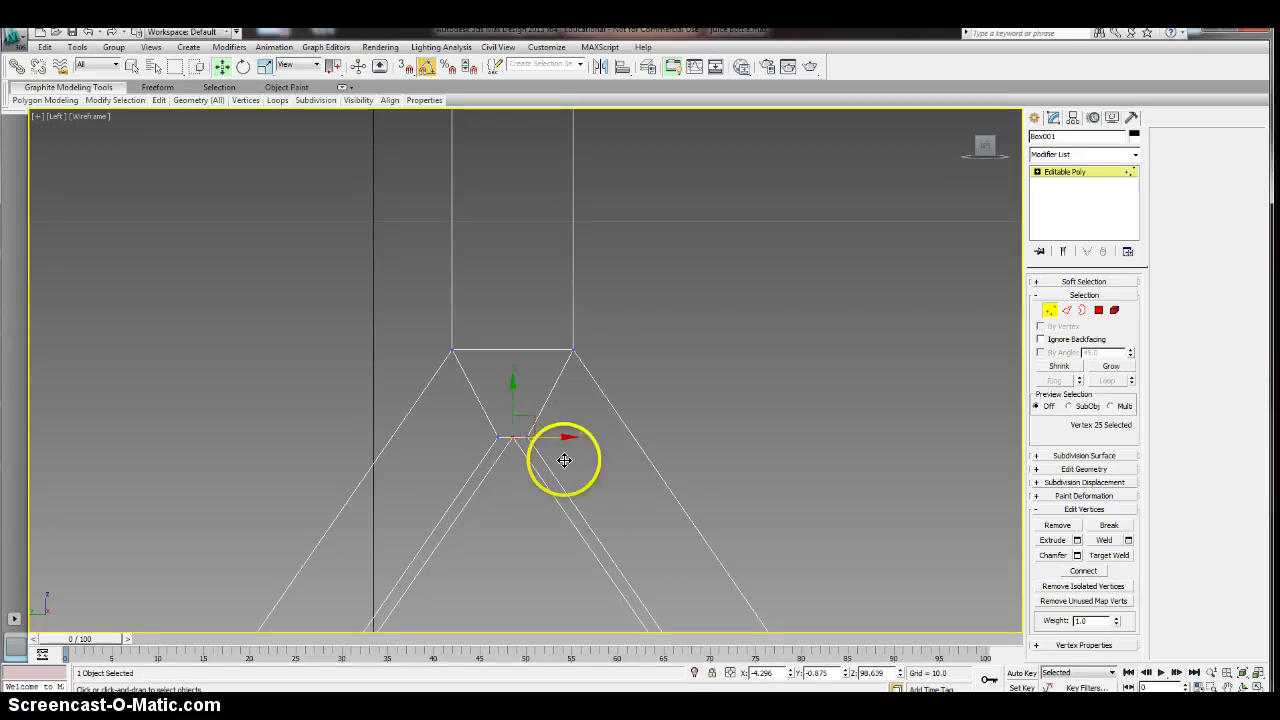
pyautogui.moveTo(564, 460); pyautogui.dragTo(578, 480, button='middle')
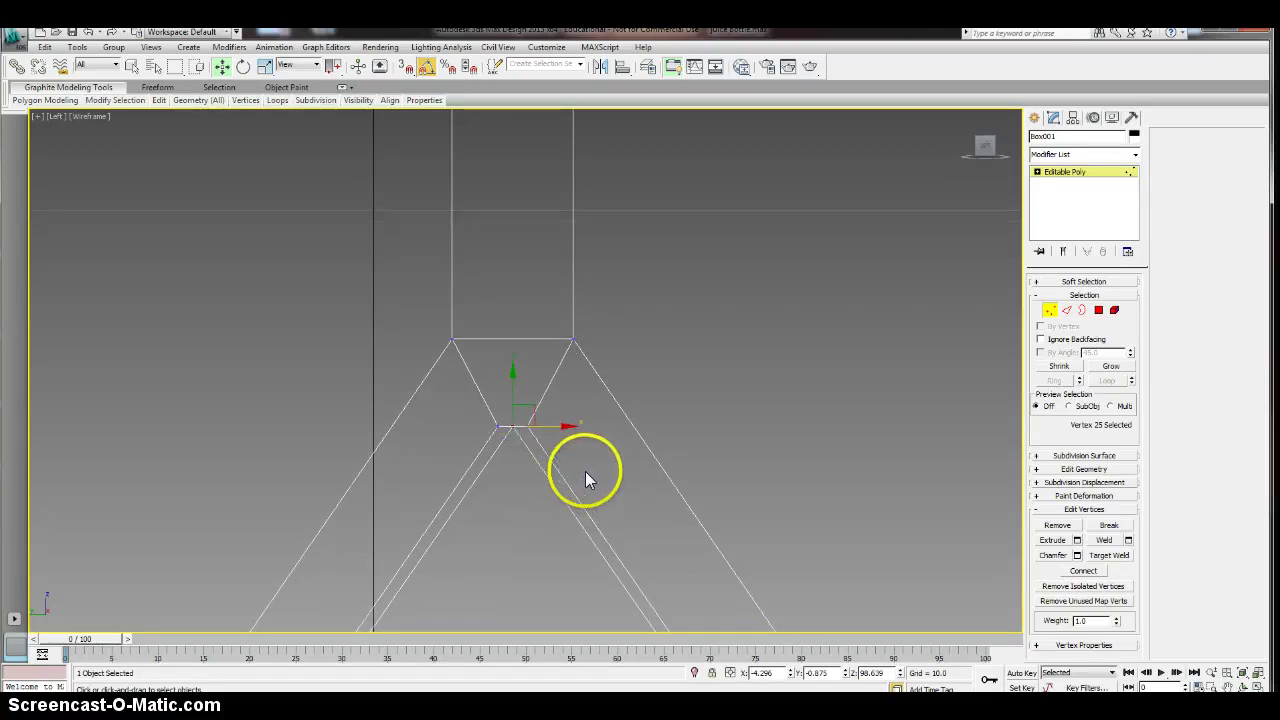
# - Return to the shaded perspective view and target-weld the two recessed apex vertices of the other gable into one
pyautogui.press('p')
pyautogui.scroll(-2, 609, 510)
pyautogui.keyDown('alt'); pyautogui.moveTo(640, 449); pyautogui.dragTo(626, 469, button='middle'); pyautogui.keyUp('alt')
pyautogui.press('F3')
pyautogui.scroll(-2, 626, 469)
pyautogui.scroll(-8, 676, 493)
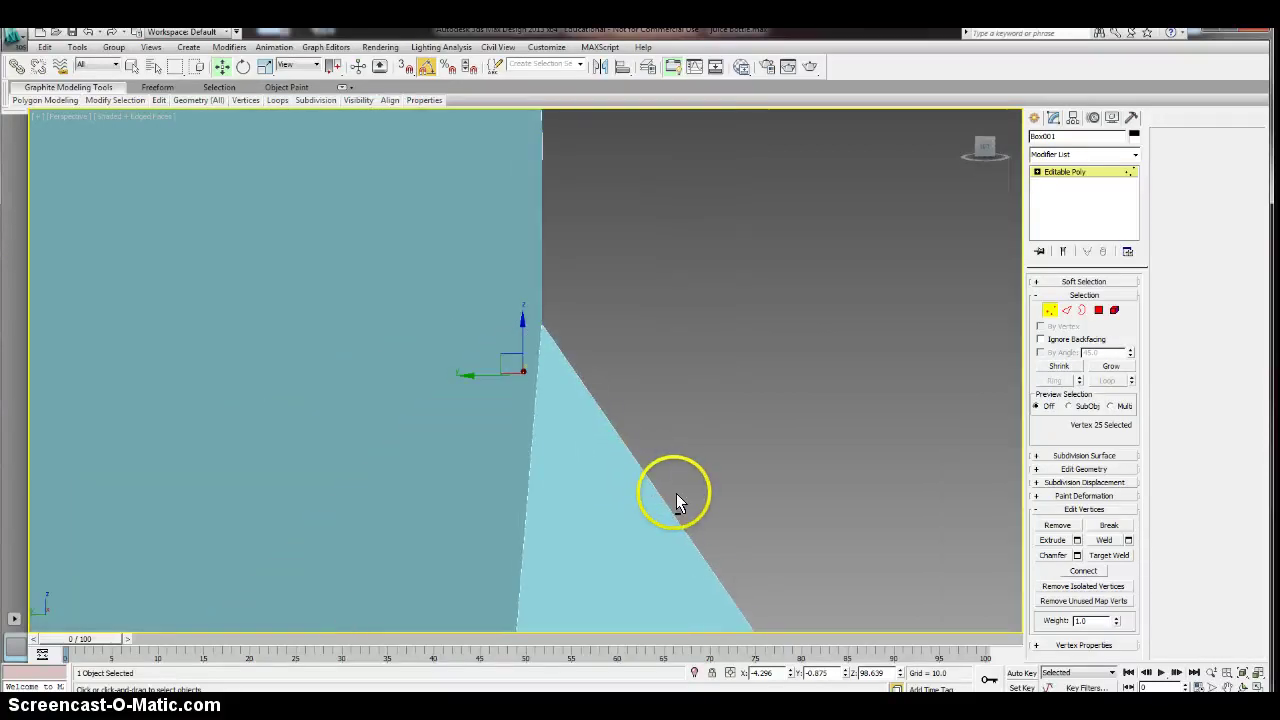
pyautogui.scroll(4, 537, 369)
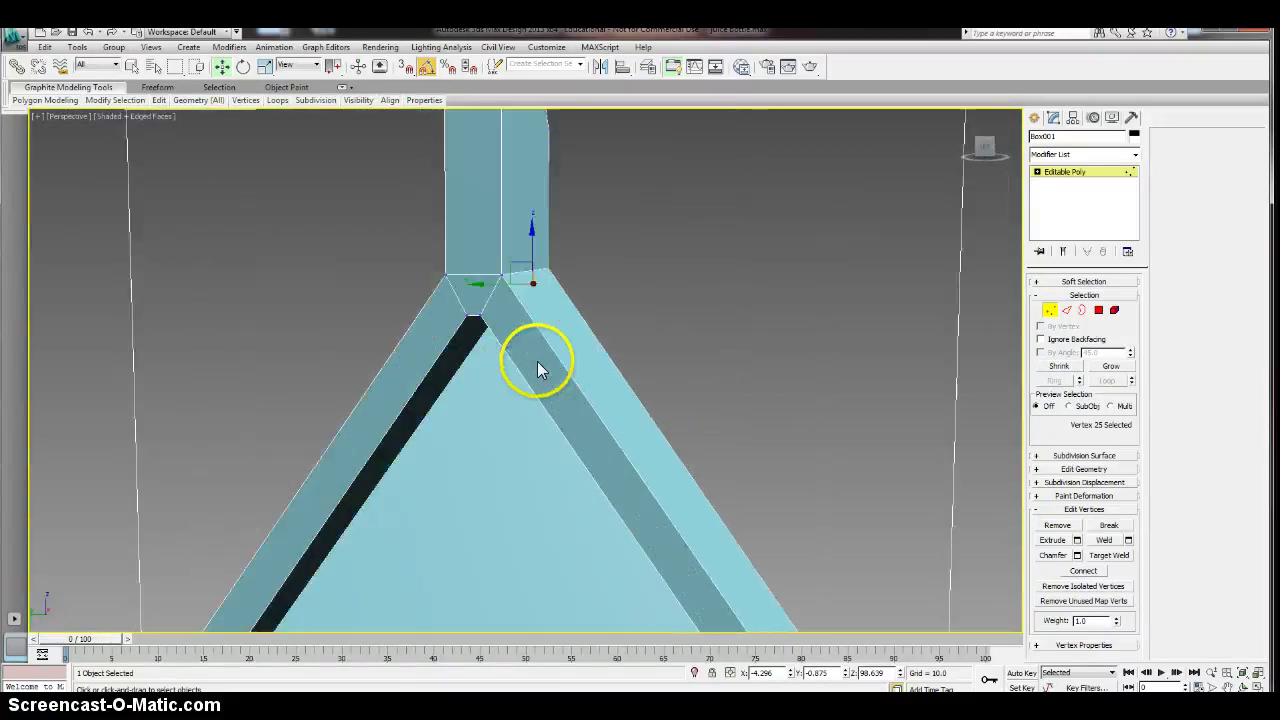
pyautogui.scroll(-2, 408, 289)
pyautogui.keyDown('alt'); pyautogui.moveTo(409, 289); pyautogui.dragTo(432, 306, button='middle'); pyautogui.keyUp('alt')
pyautogui.click(515, 351)
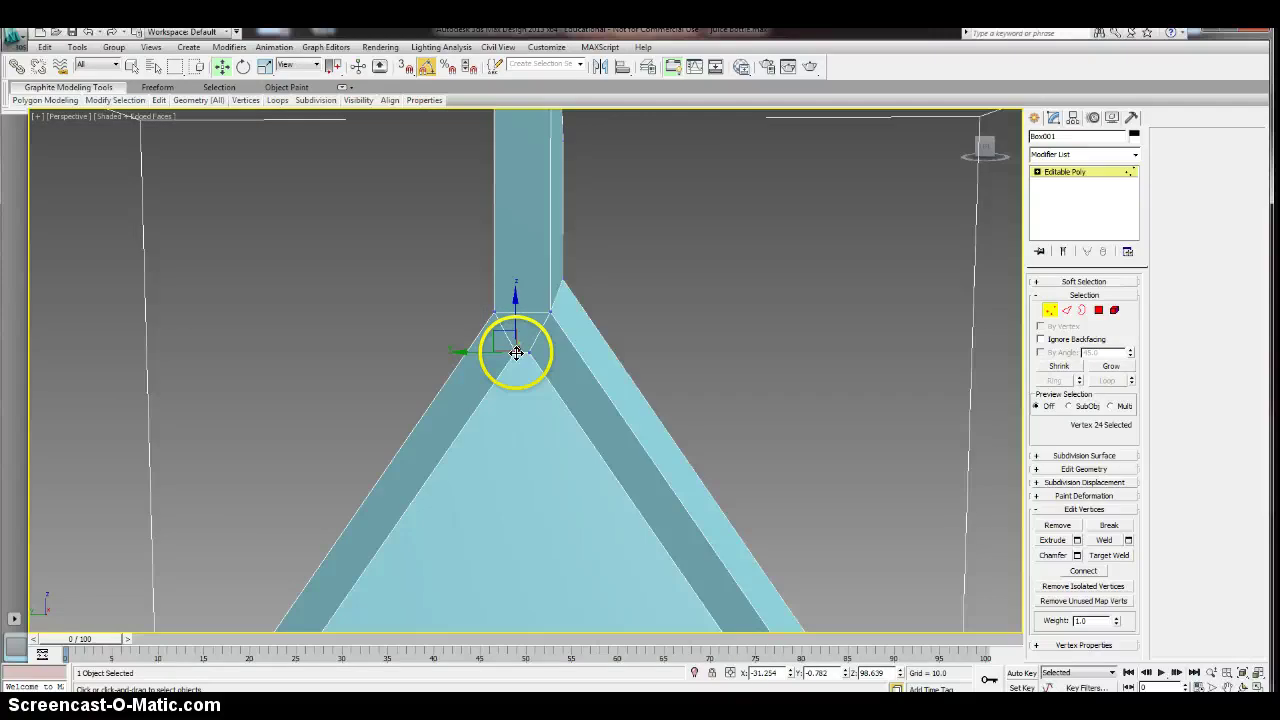
pyautogui.click(984, 142)
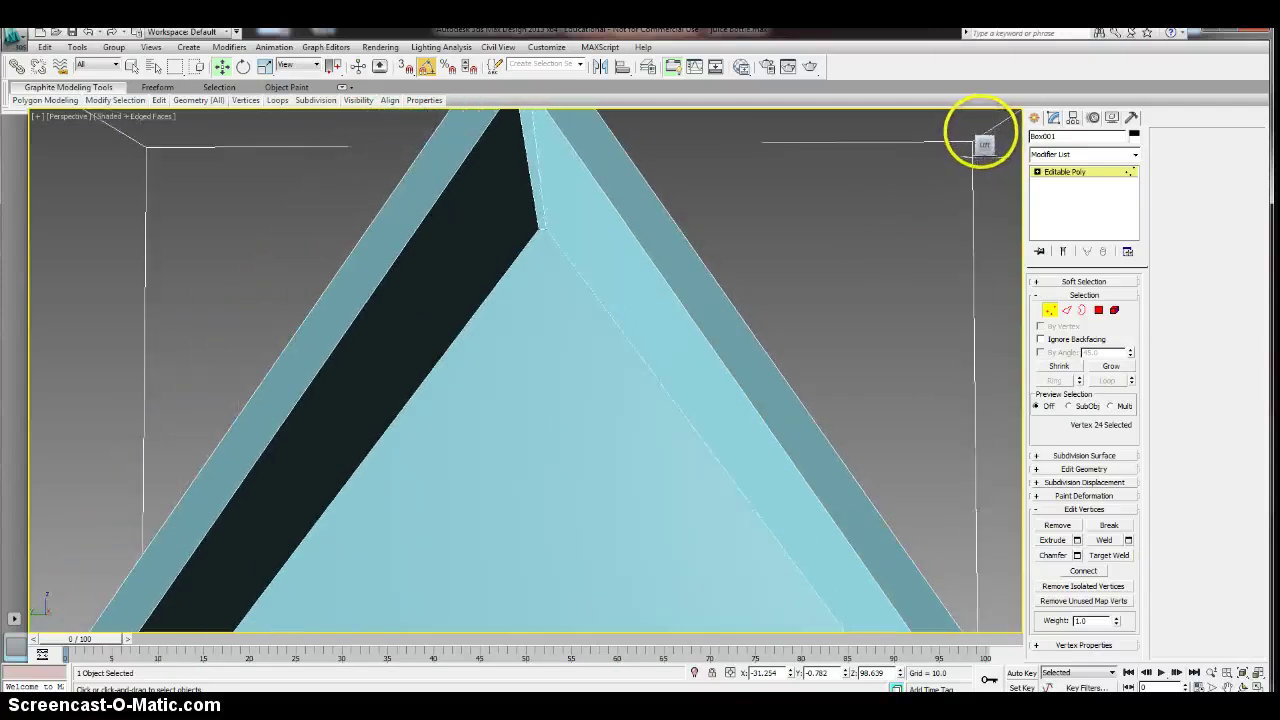
pyautogui.click(1100, 558)
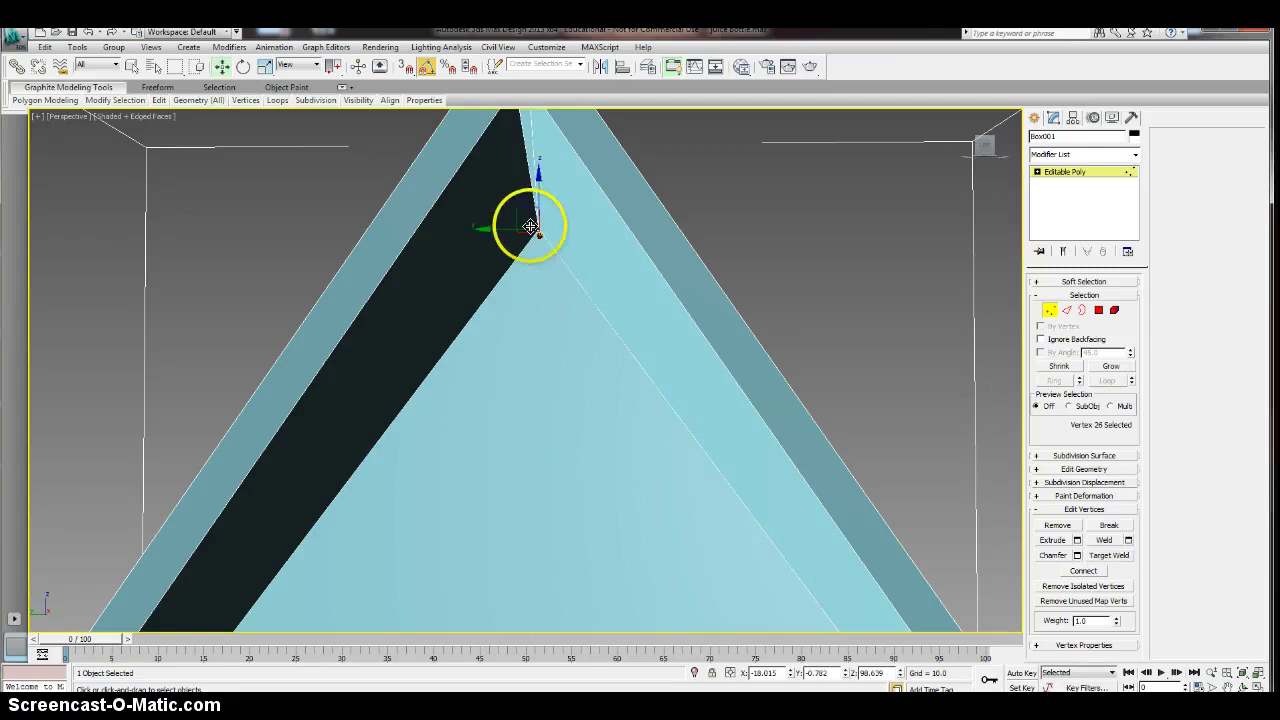
# - In a left wireframe view, move this second gable's welded apex vertex horizontally to Y about -0.875, then leave vertex editing
pyautogui.press('F3')
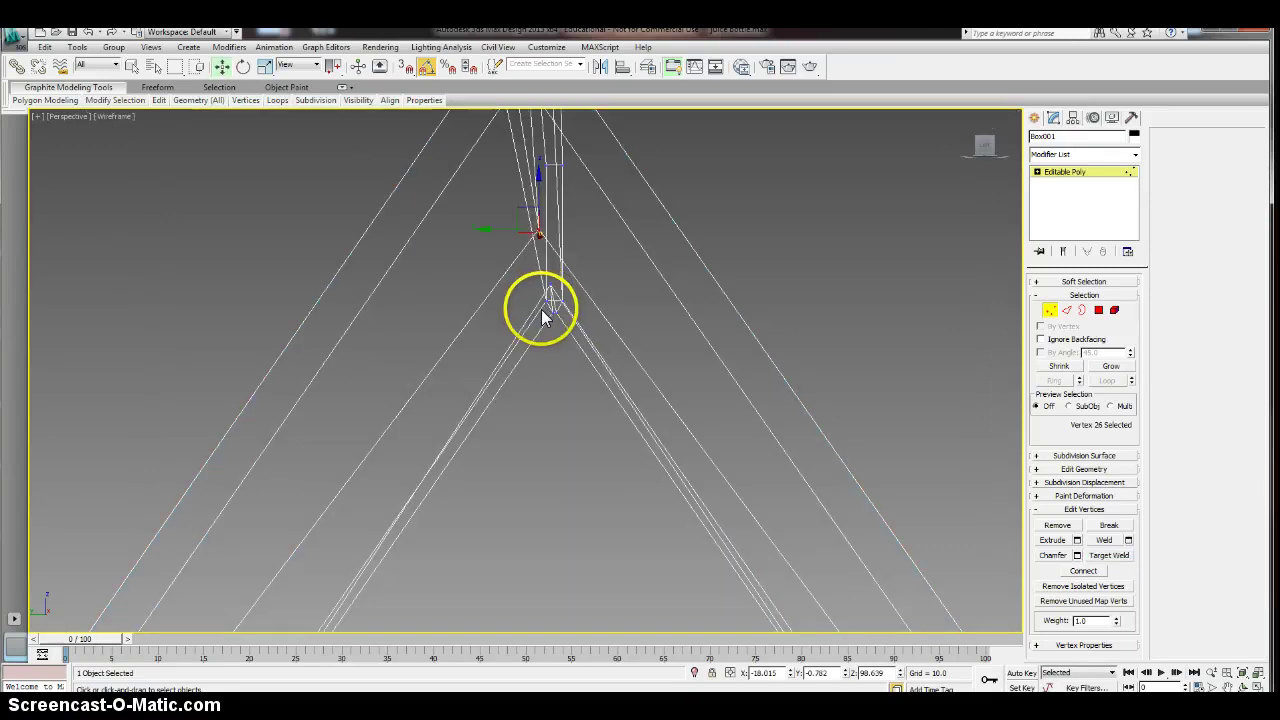
pyautogui.press('f')
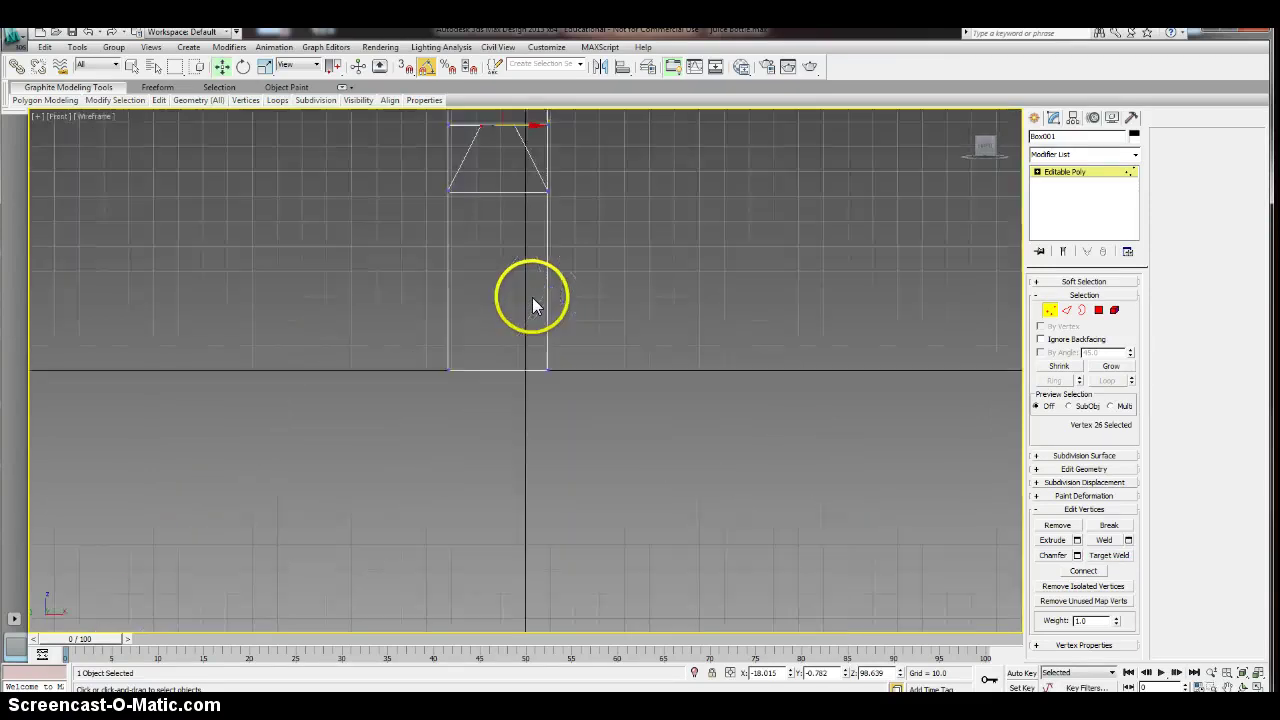
pyautogui.moveTo(563, 271); pyautogui.dragTo(572, 333, button='middle')
pyautogui.press('l')
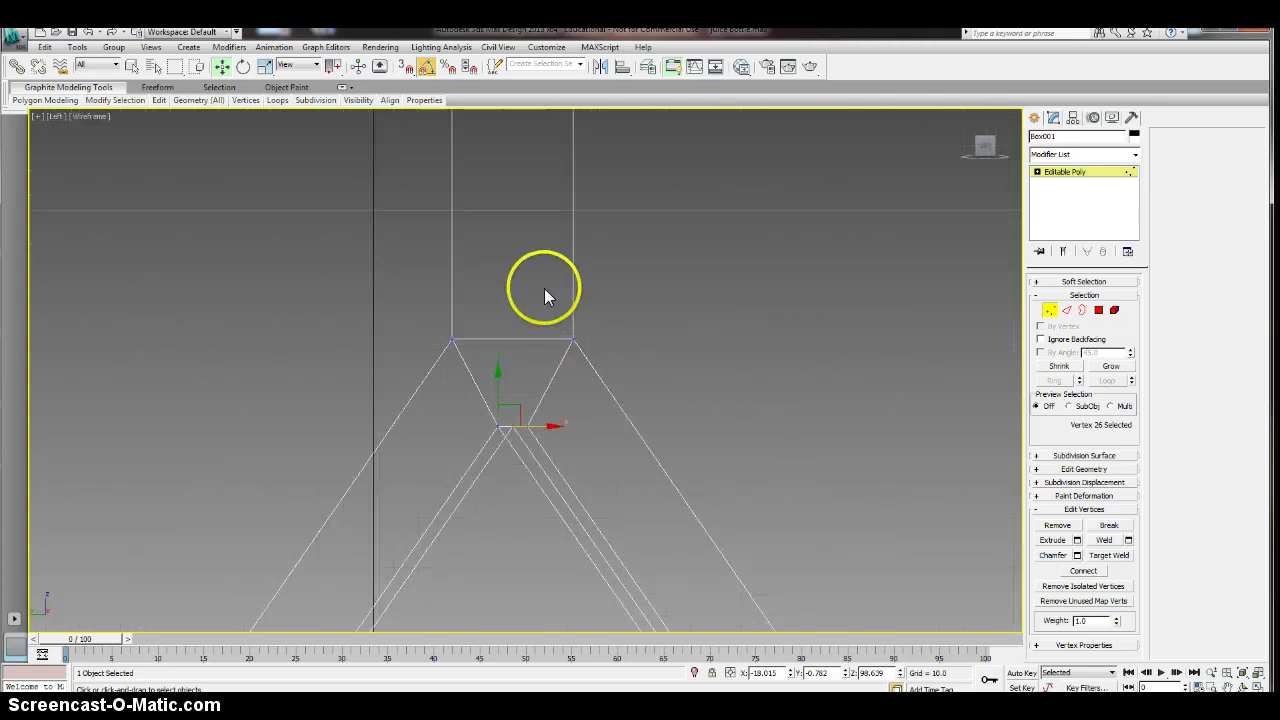
pyautogui.moveTo(544, 291); pyautogui.dragTo(542, 297, button='middle')
pyautogui.scroll(2, 557, 437)
pyautogui.moveTo(550, 381)
pyautogui.mouseDown(button='middle')
pyautogui.moveTo(566, 535)
pyautogui.moveTo(537, 375)
pyautogui.mouseUp(button='middle')
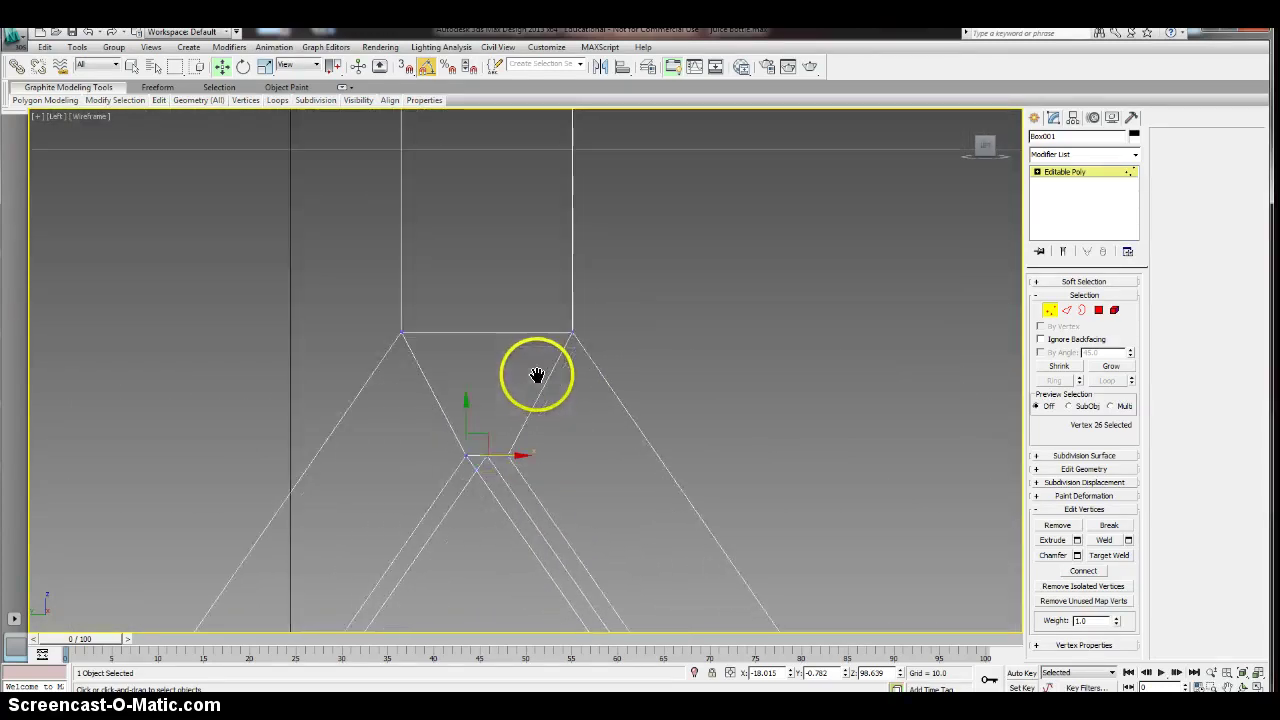
pyautogui.scroll(2, 552, 493)
pyautogui.click(1254, 675)
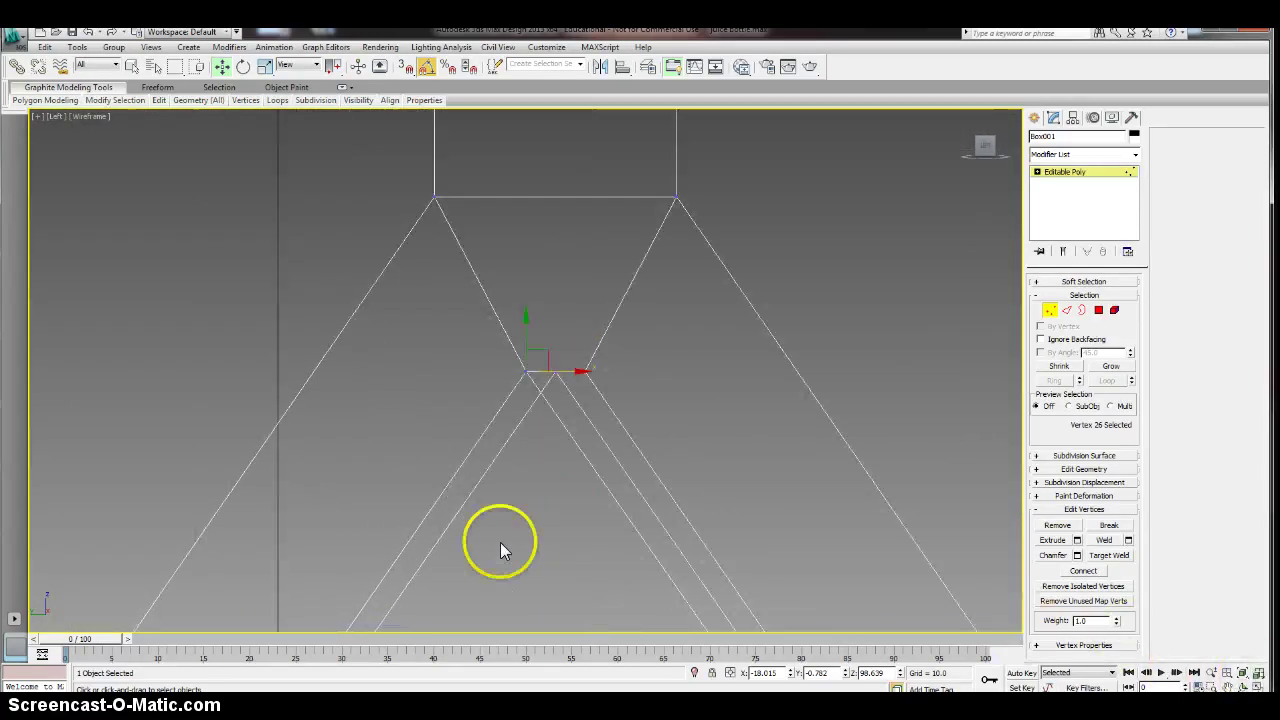
pyautogui.moveTo(569, 371); pyautogui.dragTo(598, 373)
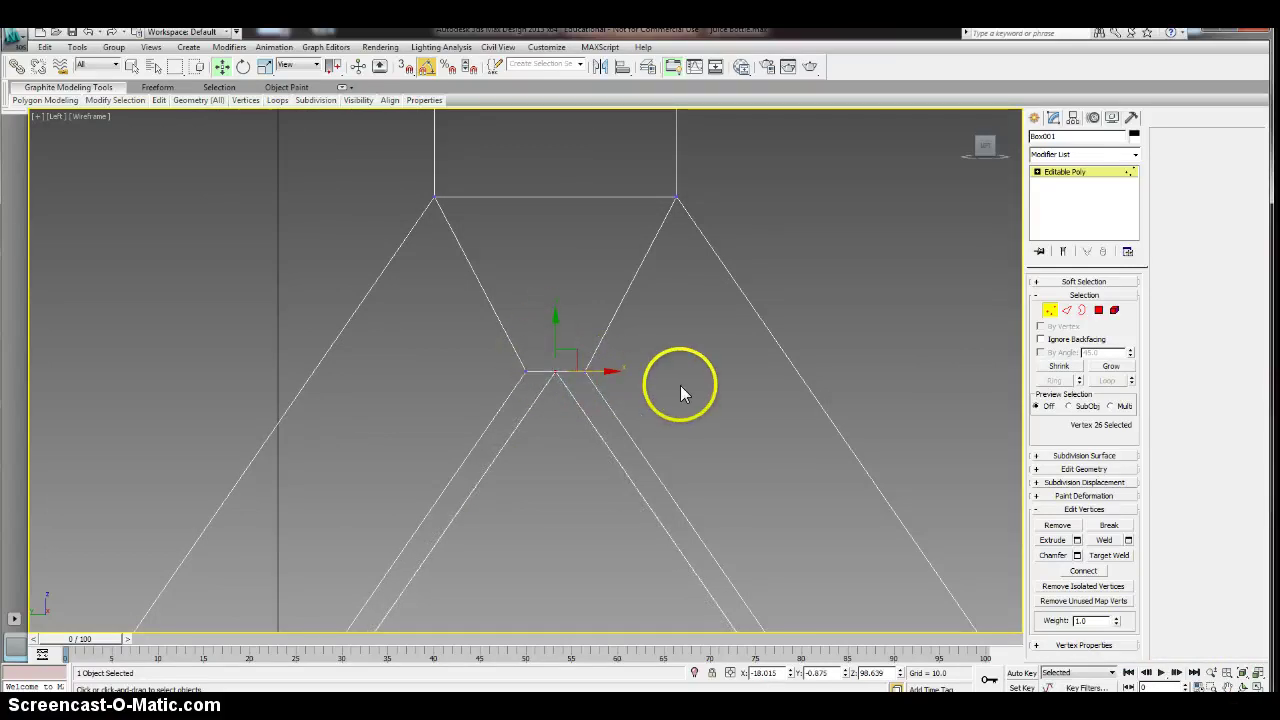
pyautogui.click(1049, 310)
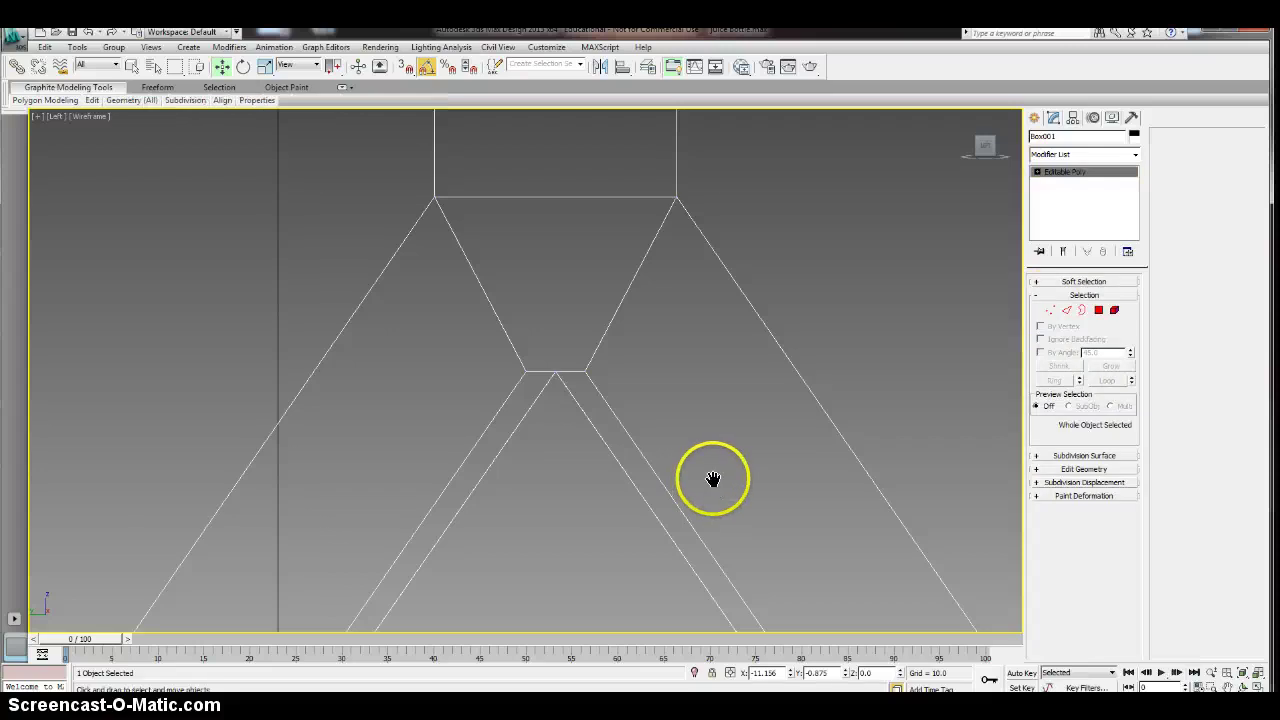
# - Return to a shaded perspective view and examine the recessed gable and the whole carton from several angles
pyautogui.scroll(-2, 715, 479)
pyautogui.scroll(-5, 733, 499)
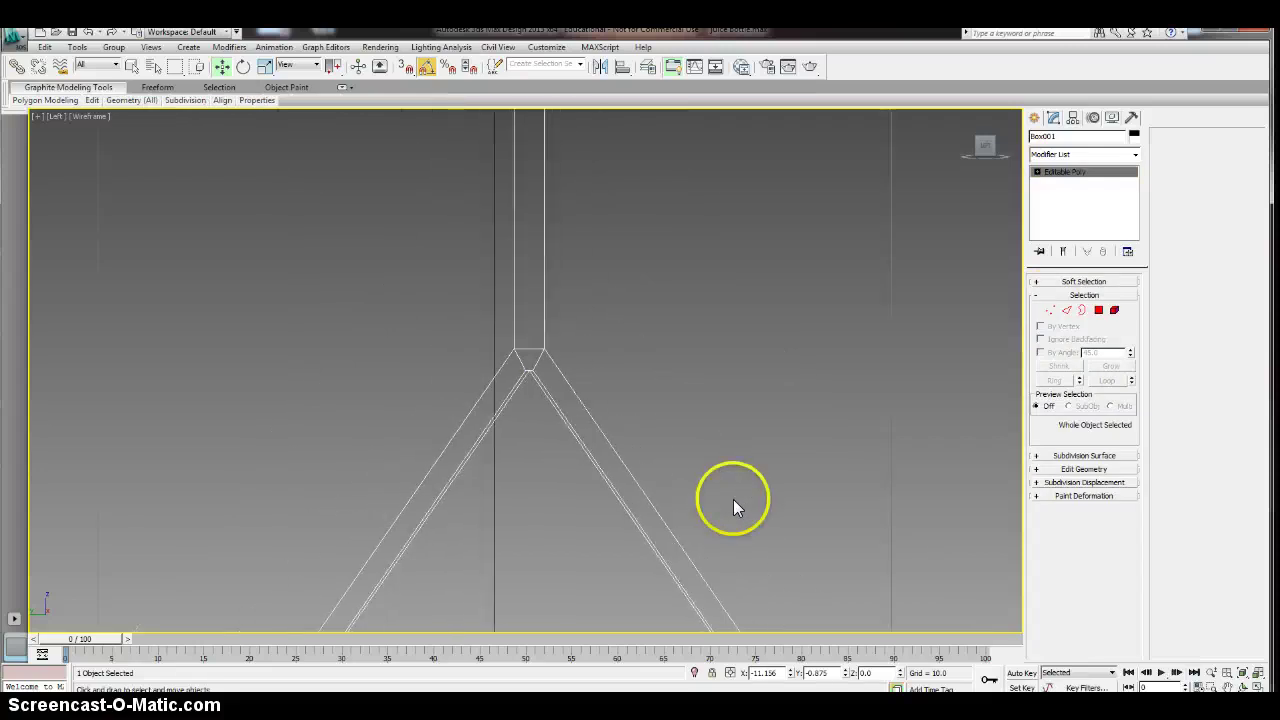
pyautogui.press('F3')
pyautogui.scroll(-2, 723, 467)
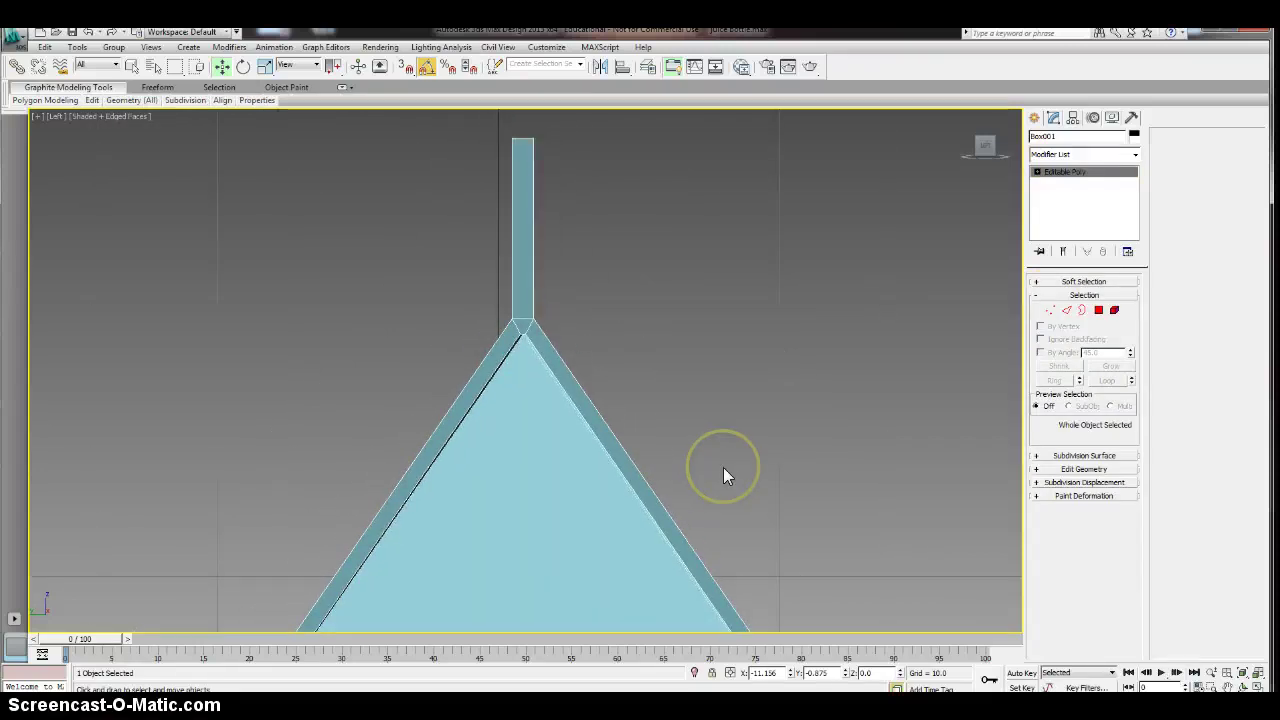
pyautogui.press('p')
pyautogui.scroll(-4, 706, 514)
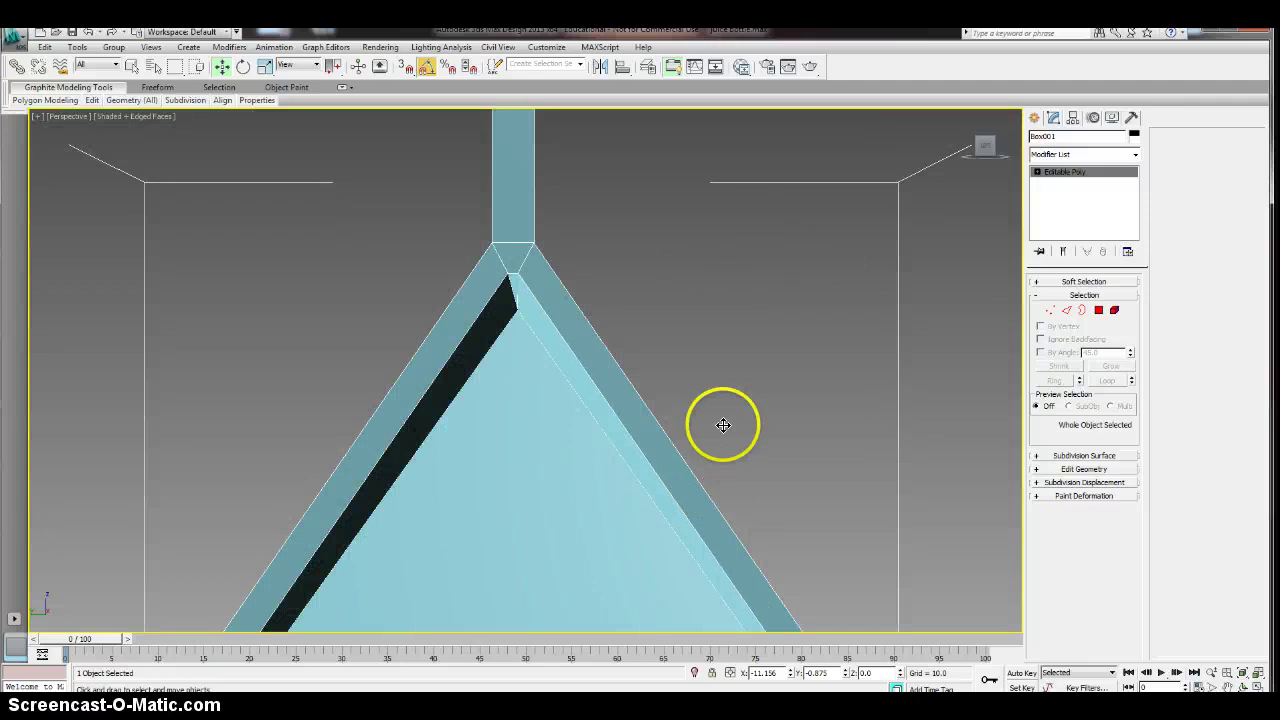
pyautogui.keyDown('alt'); pyautogui.moveTo(723, 425); pyautogui.dragTo(707, 443, button='middle'); pyautogui.keyUp('alt')
pyautogui.scroll(-4, 769, 473)
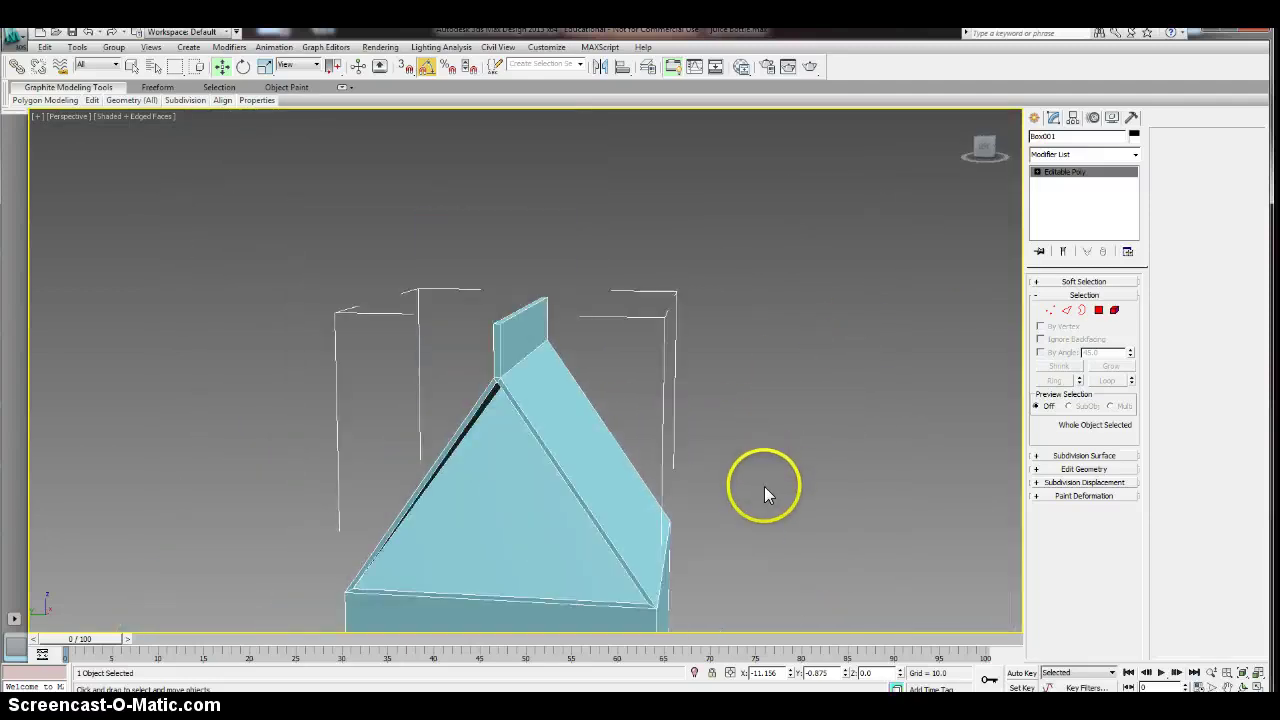
pyautogui.moveTo(764, 486); pyautogui.dragTo(803, 349, button='middle')
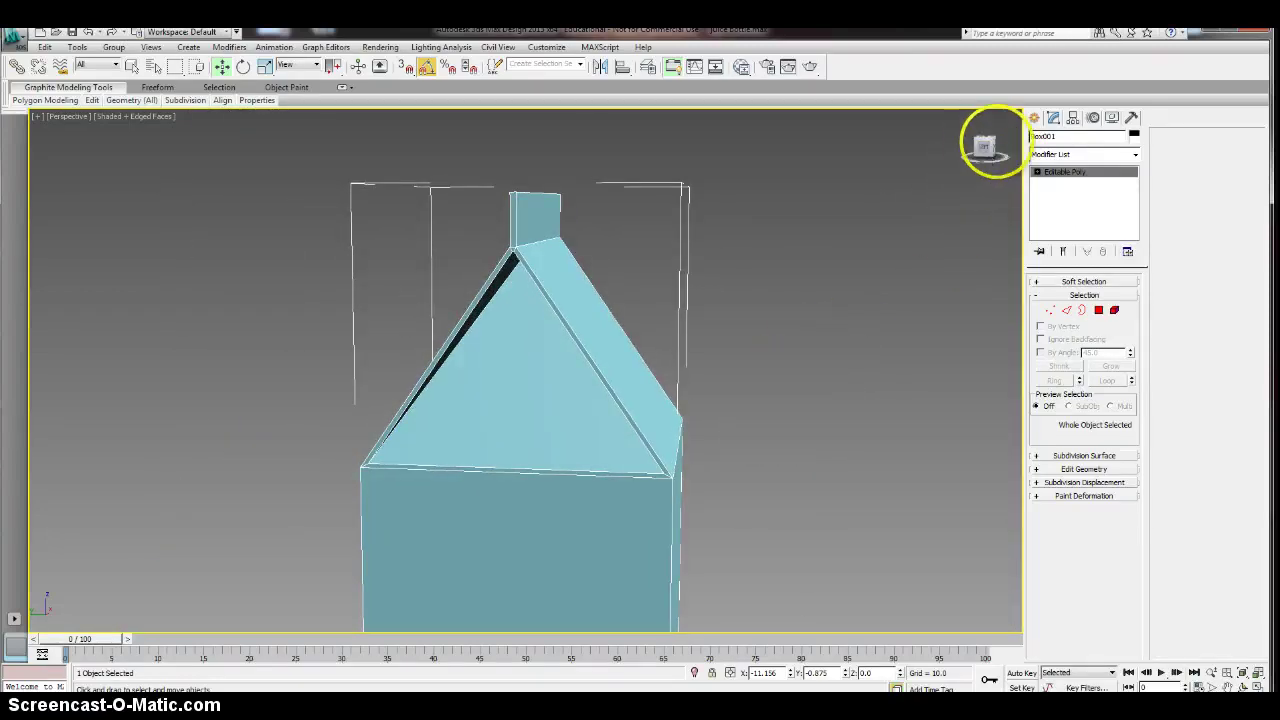
pyautogui.moveTo(993, 143); pyautogui.dragTo(877, 426)
pyautogui.scroll(-5, 833, 423)
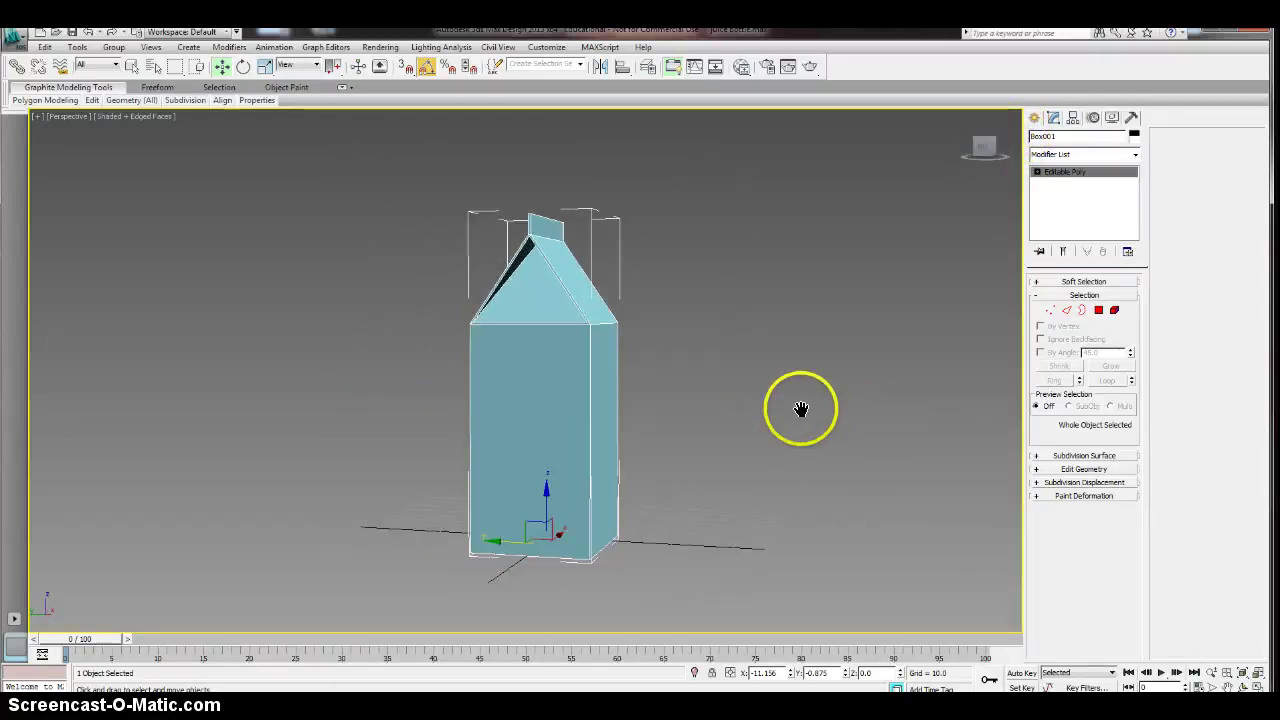
pyautogui.moveTo(801, 408); pyautogui.dragTo(803, 434, button='middle')
pyautogui.scroll(4, 793, 406)
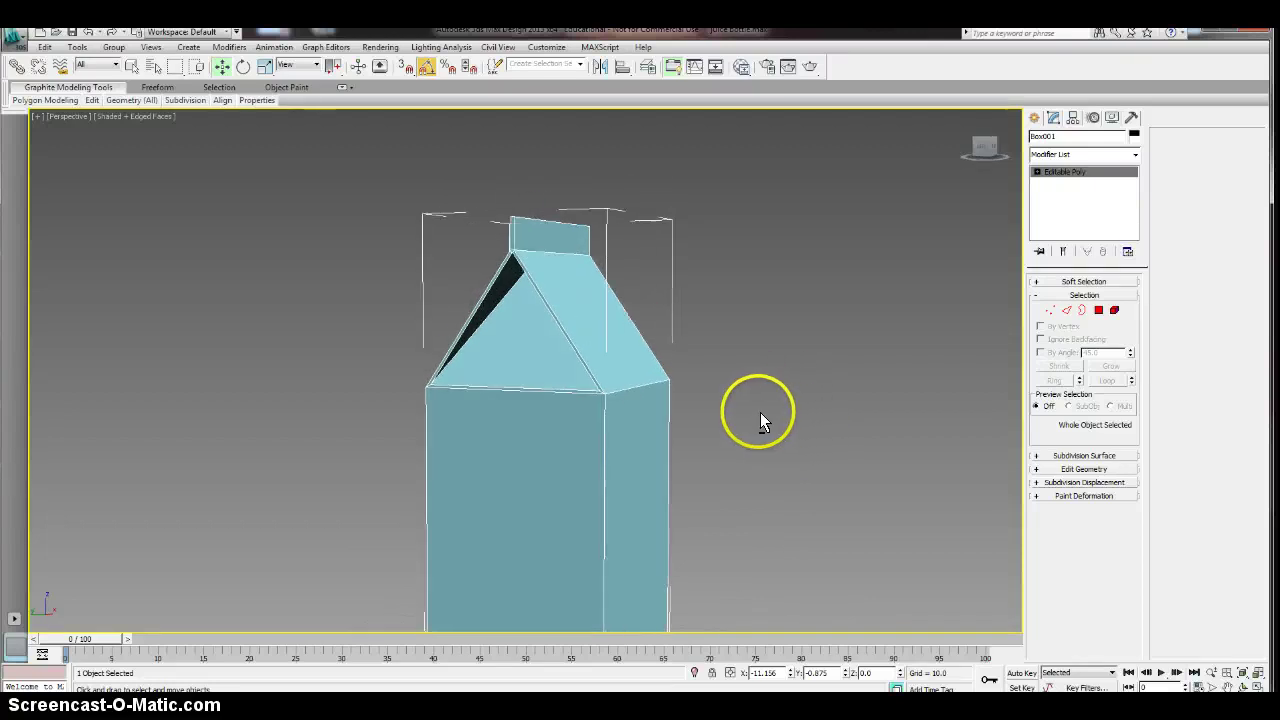
pyautogui.scroll(1, 750, 416)
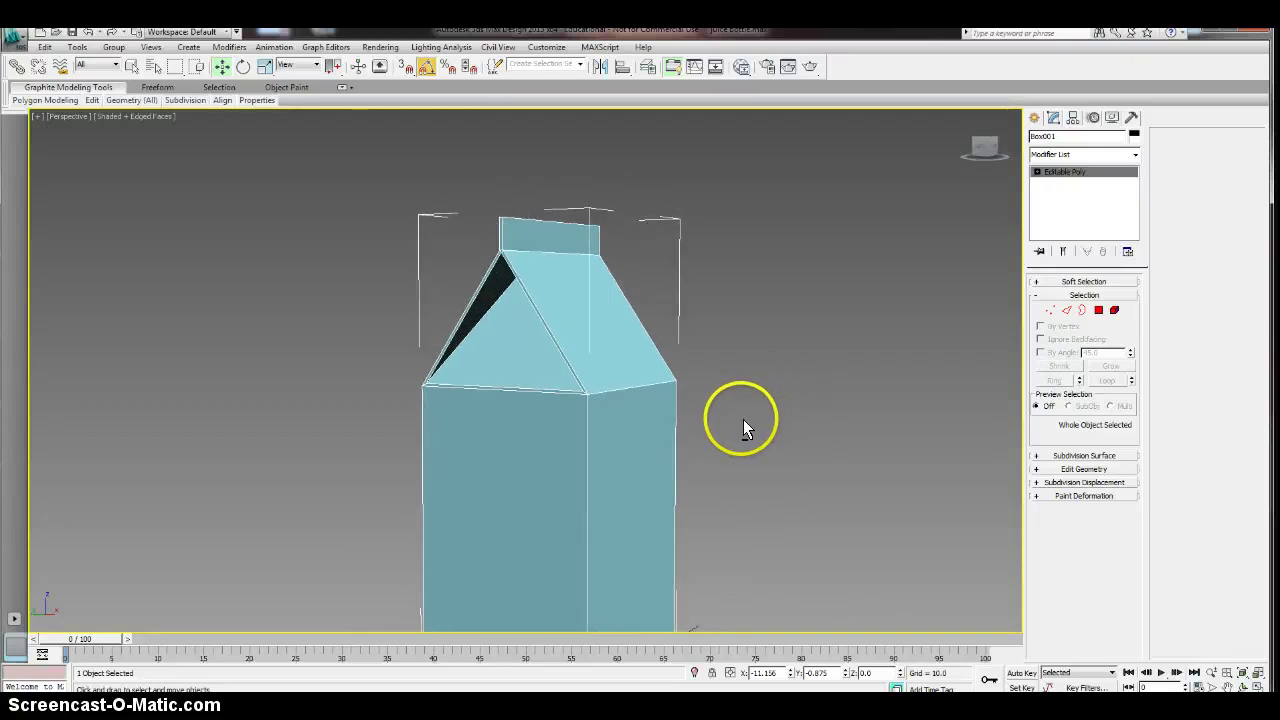
# - Leave polygon editing and apply an Unwrap UVW modifier to the whole carton
pyautogui.click(1072, 197)
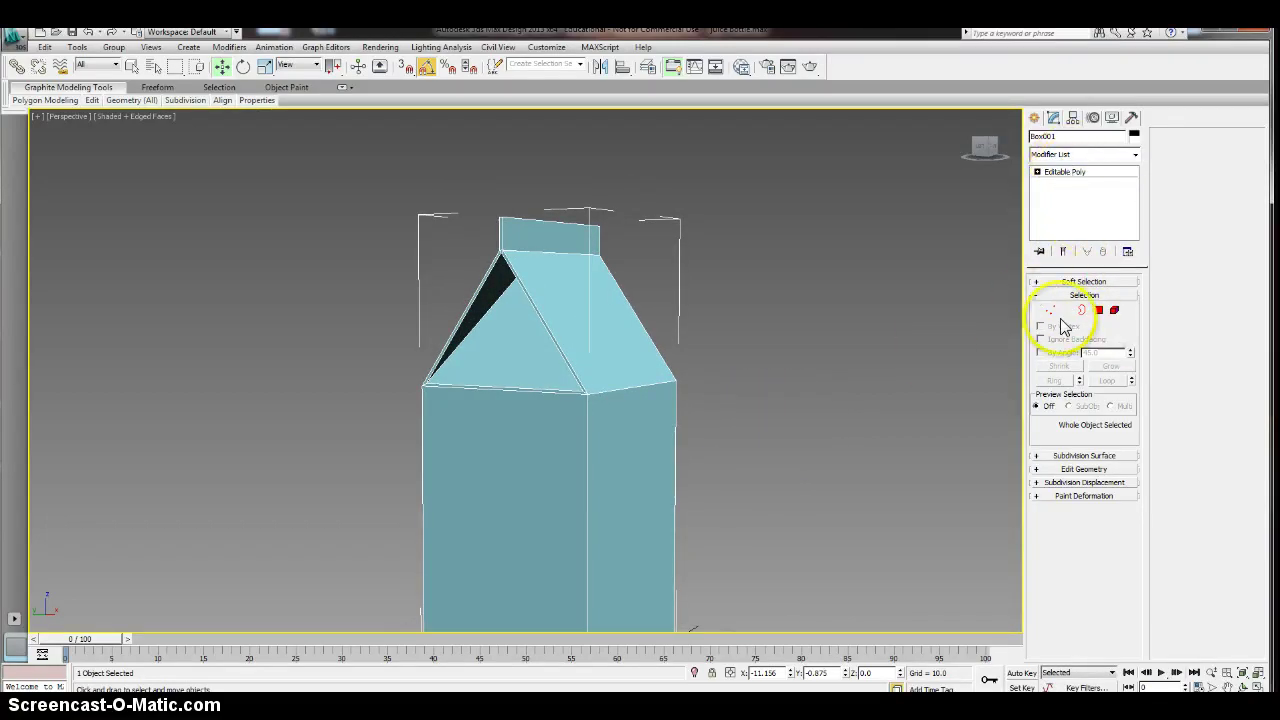
pyautogui.click(1098, 310)
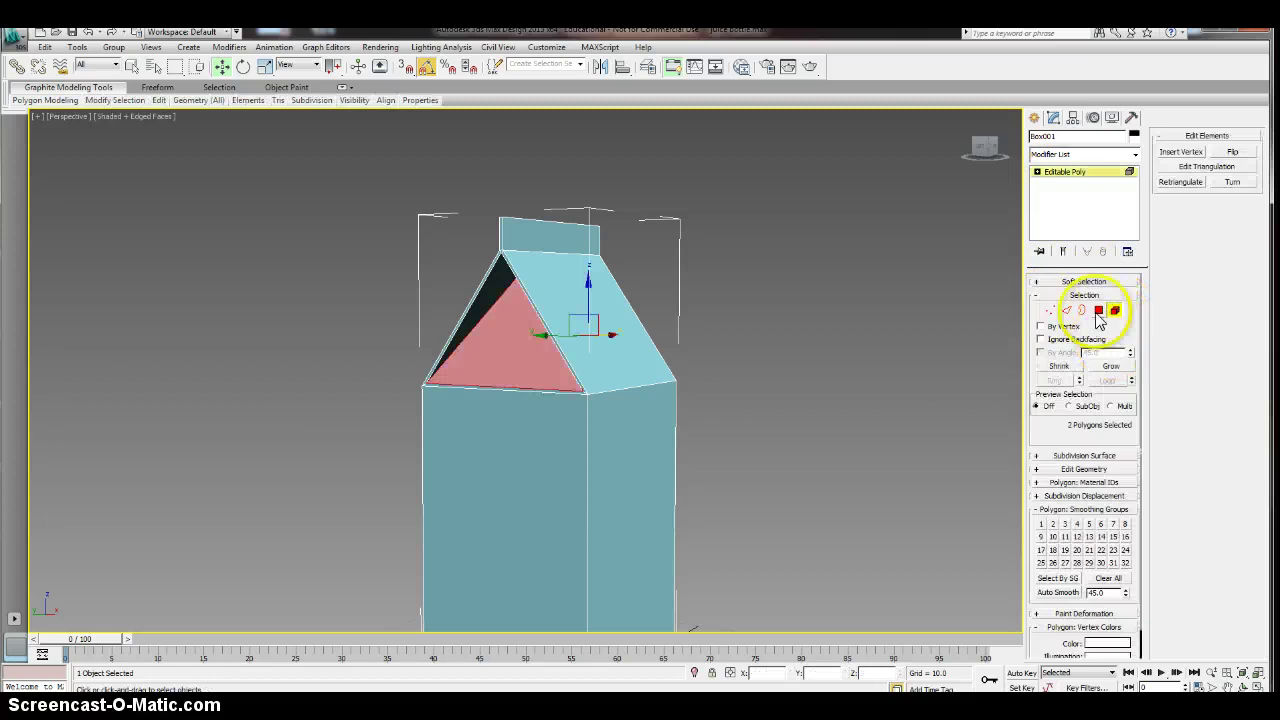
pyautogui.click(1099, 312)
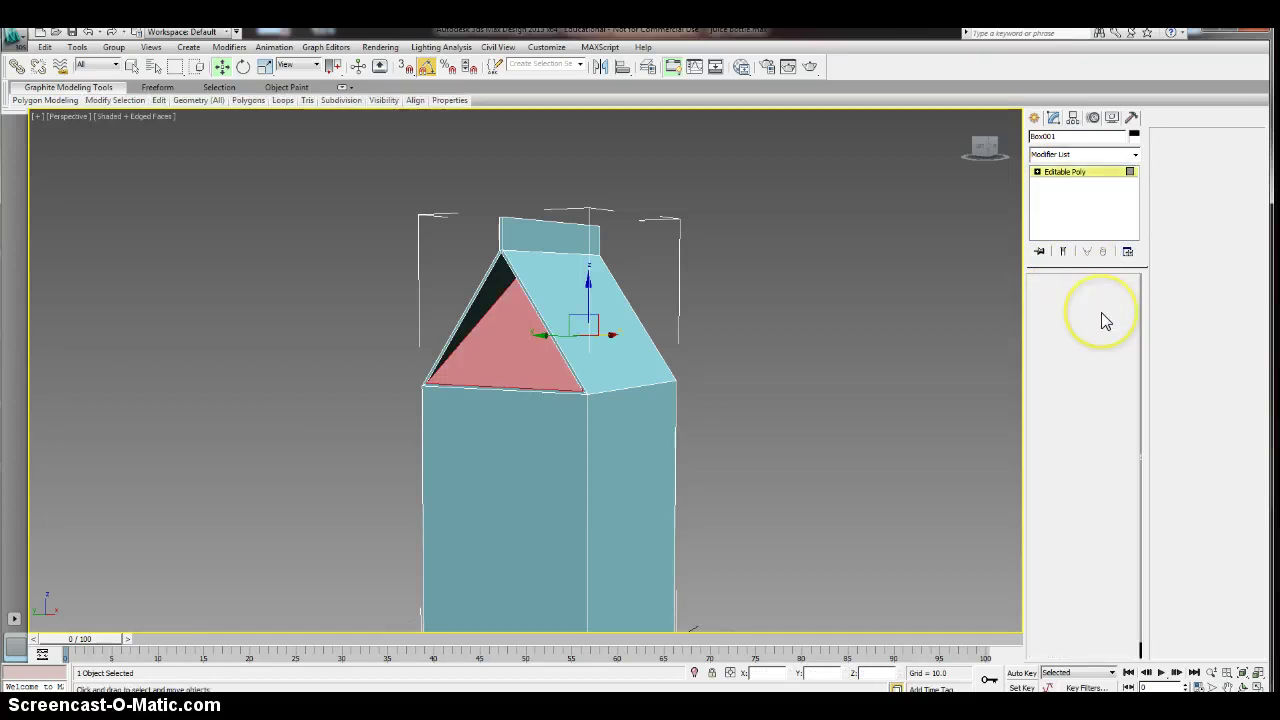
pyautogui.click(1112, 158)
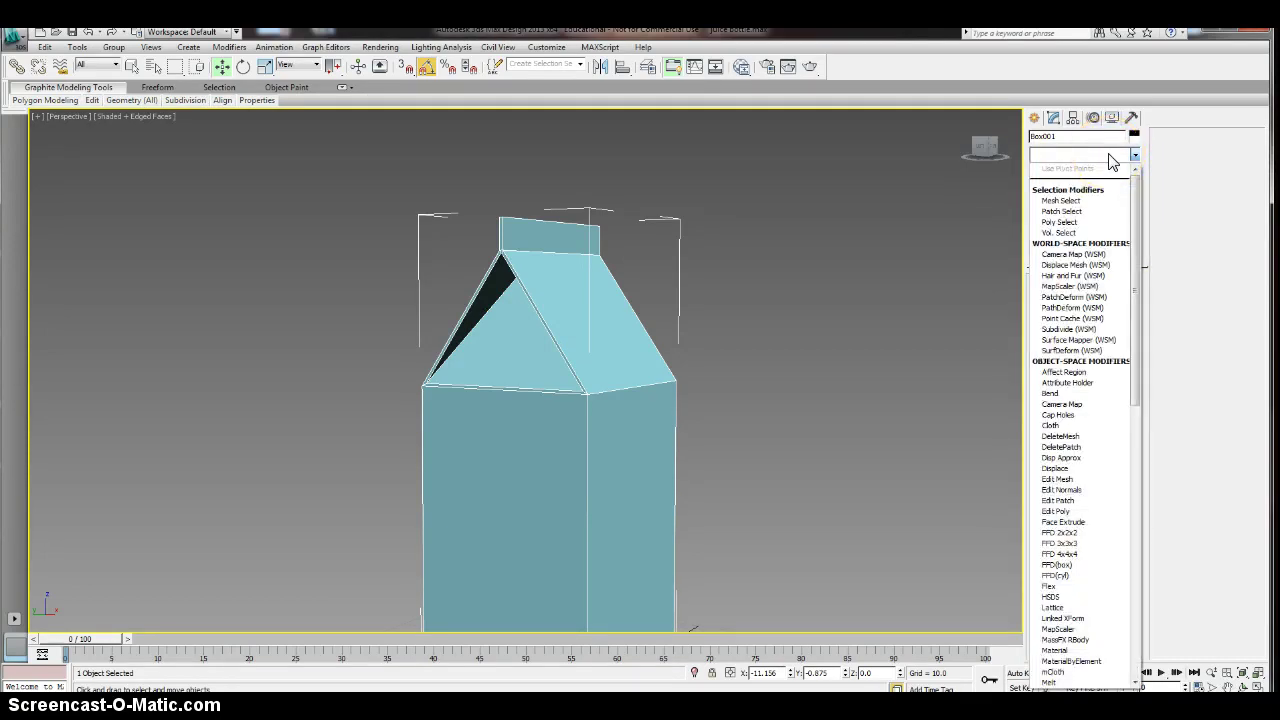
pyautogui.scroll(-10, 1112, 160)
pyautogui.click(1085, 578)
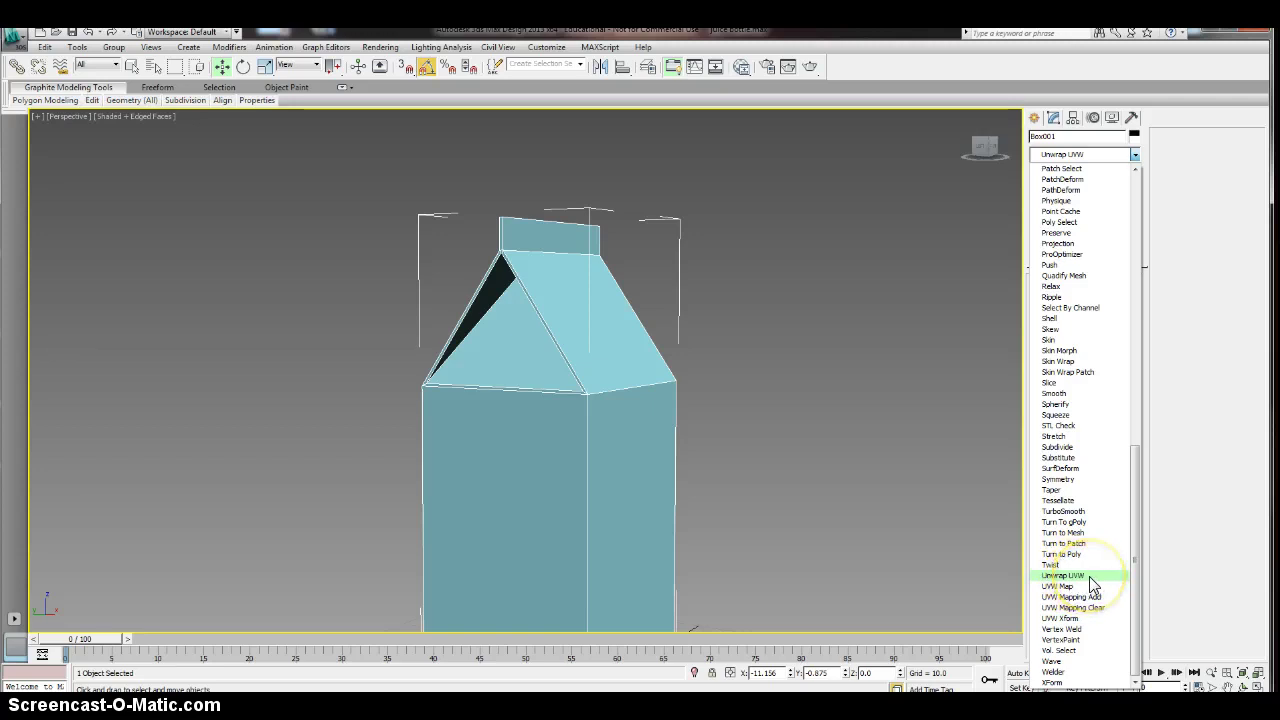
pyautogui.click(1090, 580)
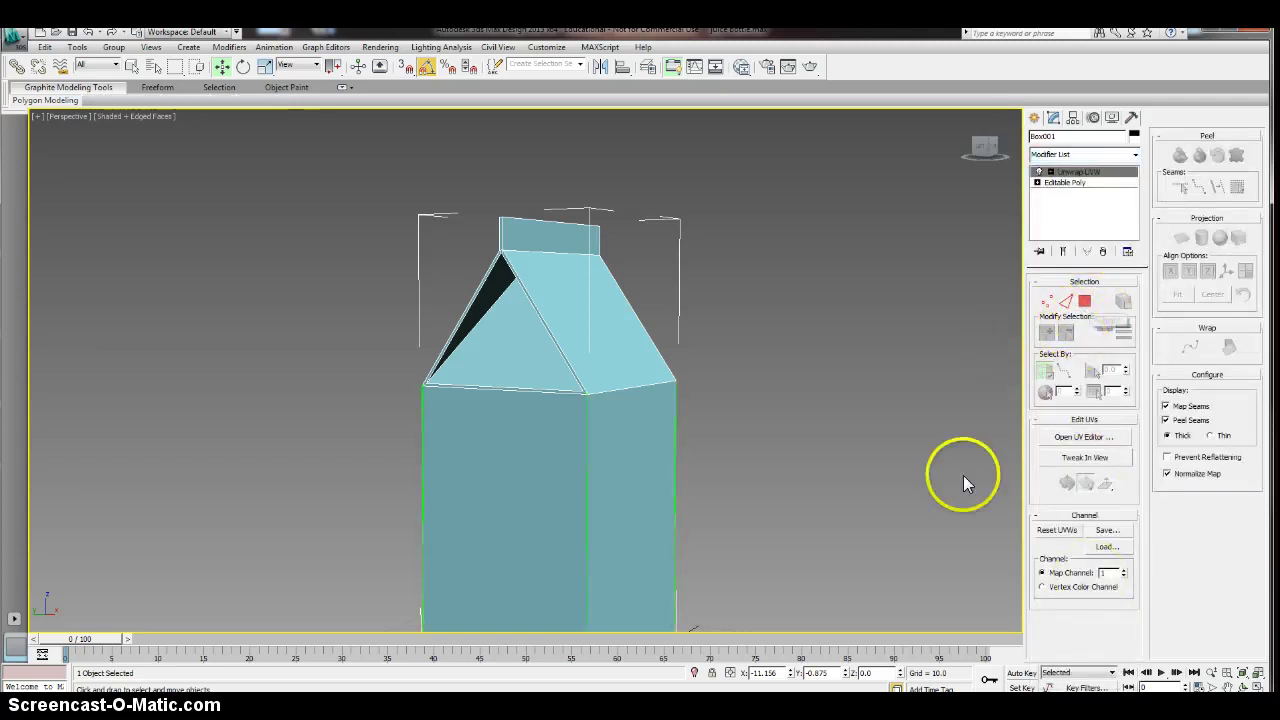
# - Open the UV editor for the carton and bring its entire default UV layout into view
pyautogui.scroll(-4, 831, 474)
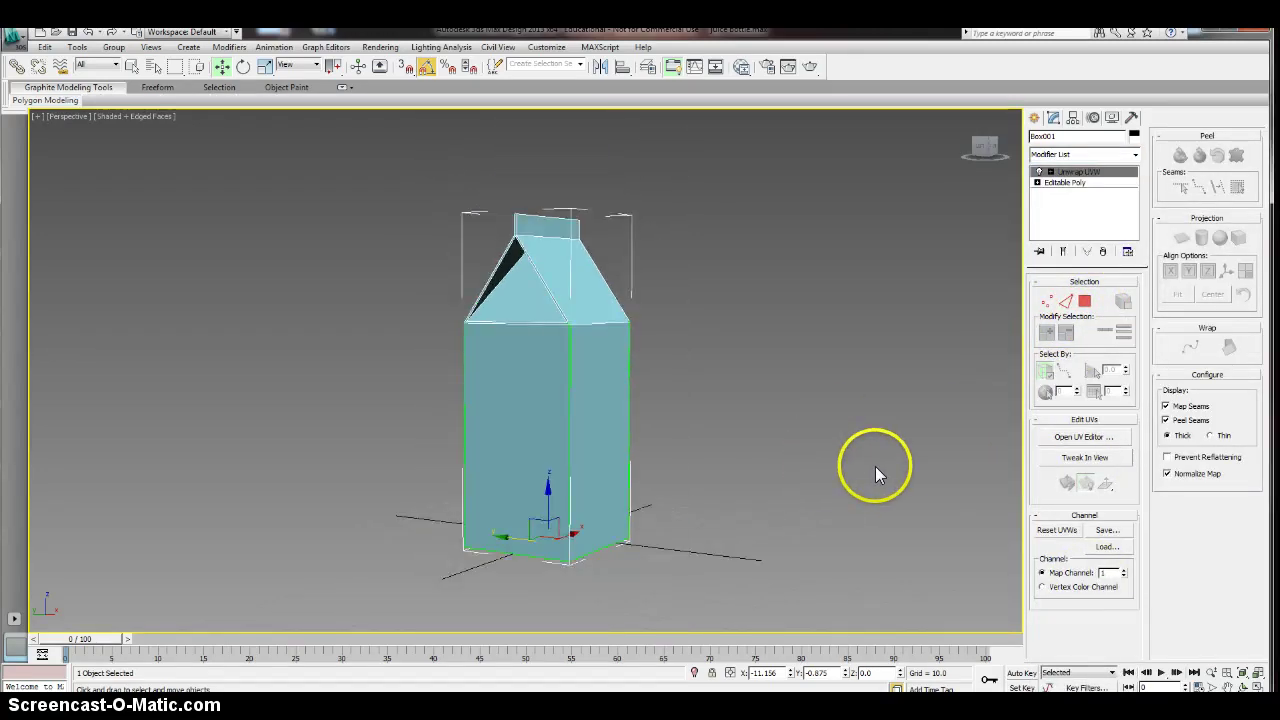
pyautogui.click(1100, 441)
pyautogui.click(527, 397)
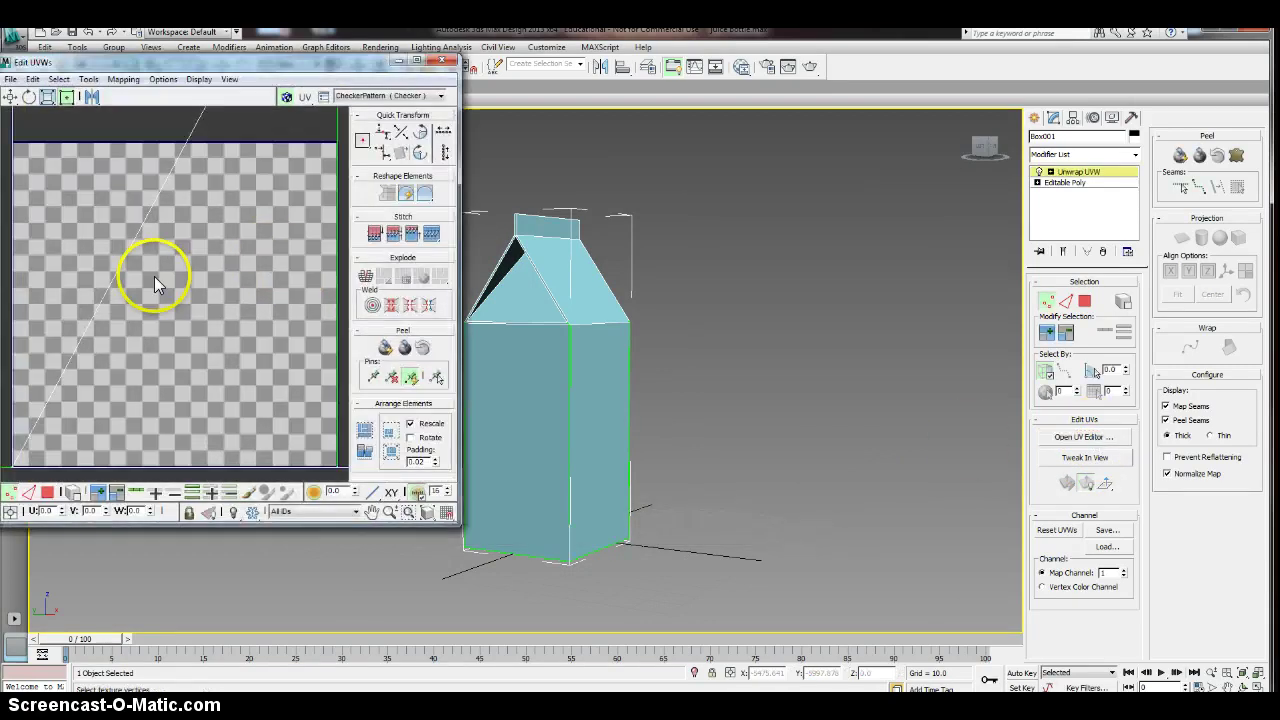
pyautogui.scroll(-4, 185, 278)
pyautogui.scroll(-5, 240, 345)
pyautogui.moveTo(236, 286); pyautogui.dragTo(254, 361, button='middle')
pyautogui.scroll(-5, 240, 345)
pyautogui.scroll(2, 234, 331)
pyautogui.scroll(2, 254, 361)
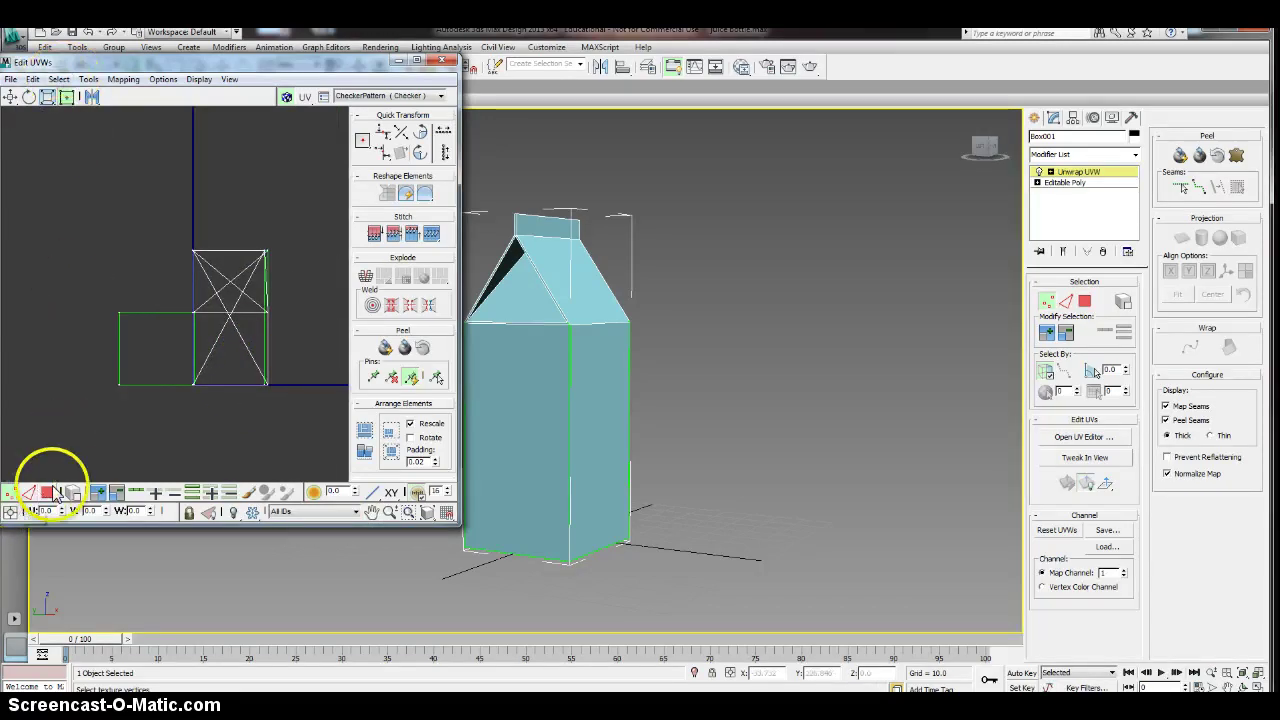
# - Select all of the carton's faces in polygon mode and apply a box projection to their UVs
pyautogui.click(248, 268)
pyautogui.click(46, 494)
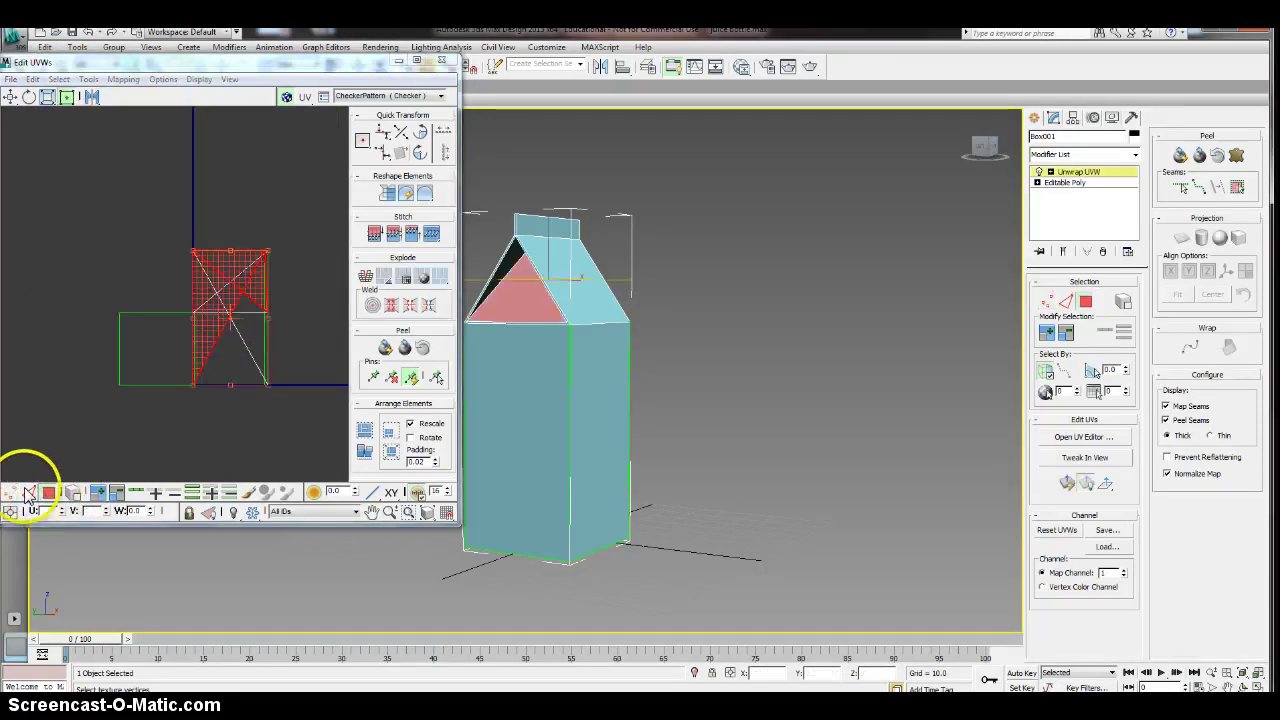
pyautogui.click(491, 343)
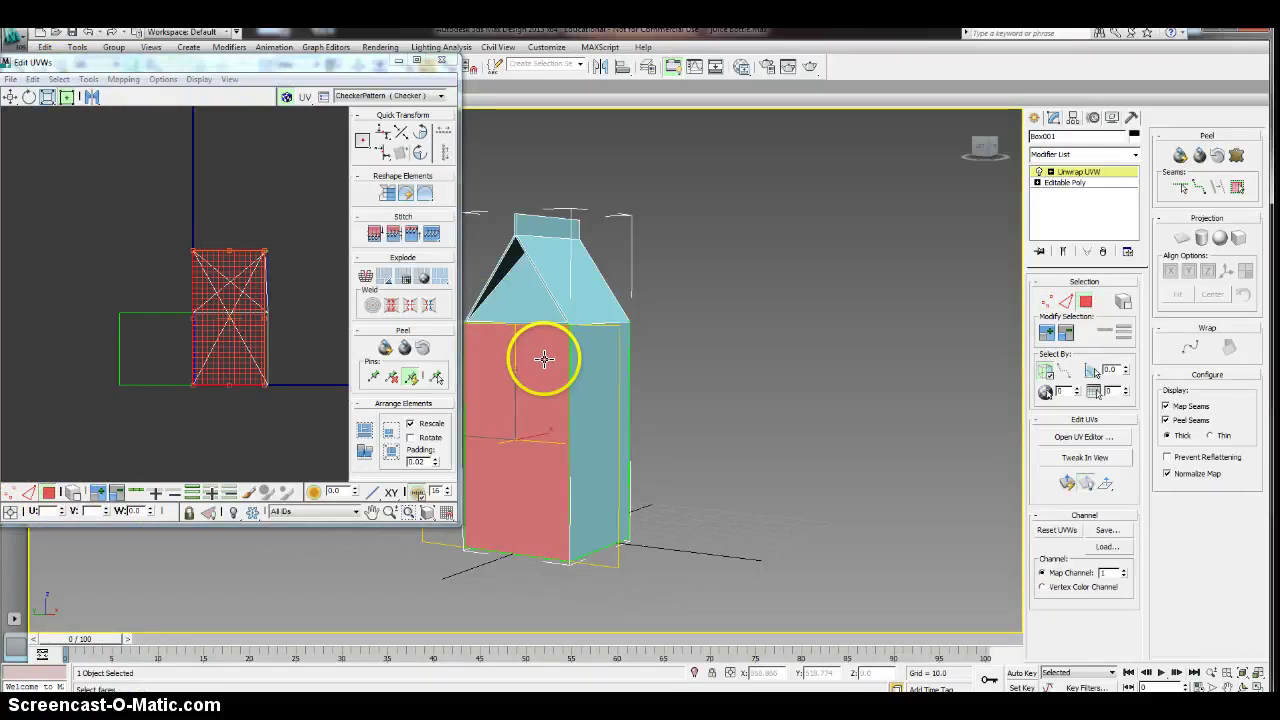
pyautogui.moveTo(110, 215); pyautogui.dragTo(311, 389)
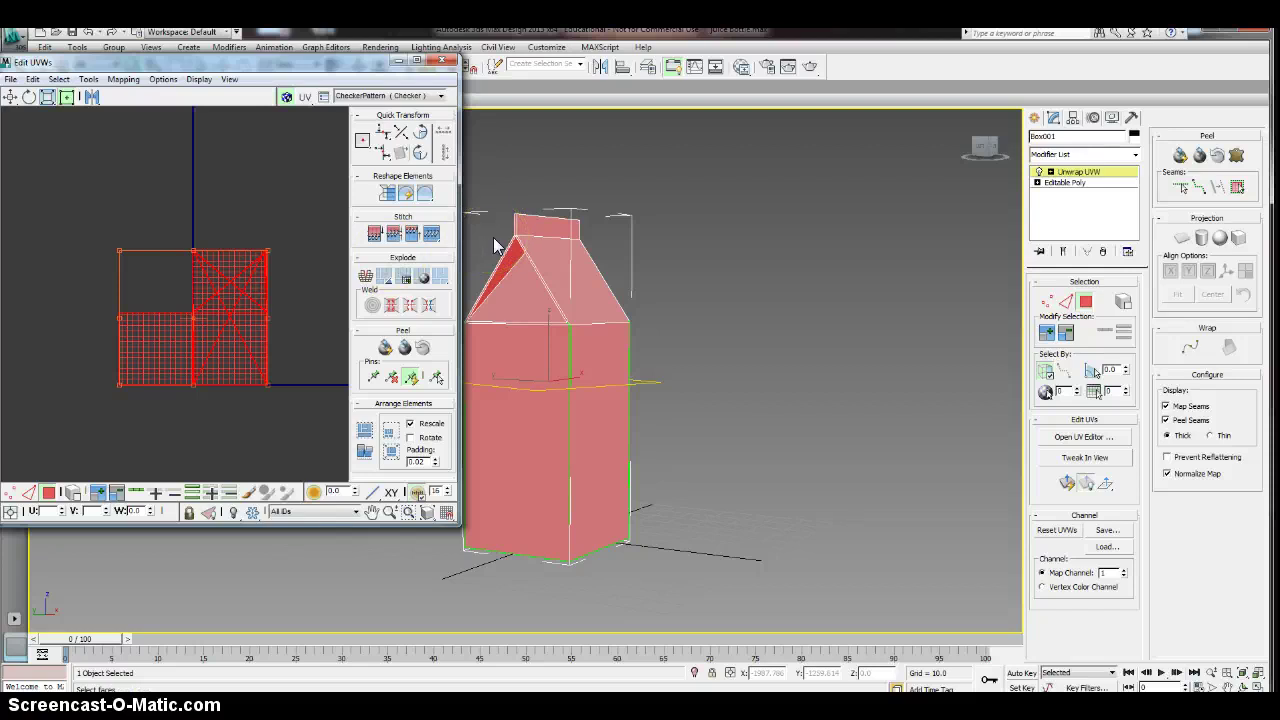
pyautogui.click(1217, 162)
pyautogui.click(1240, 238)
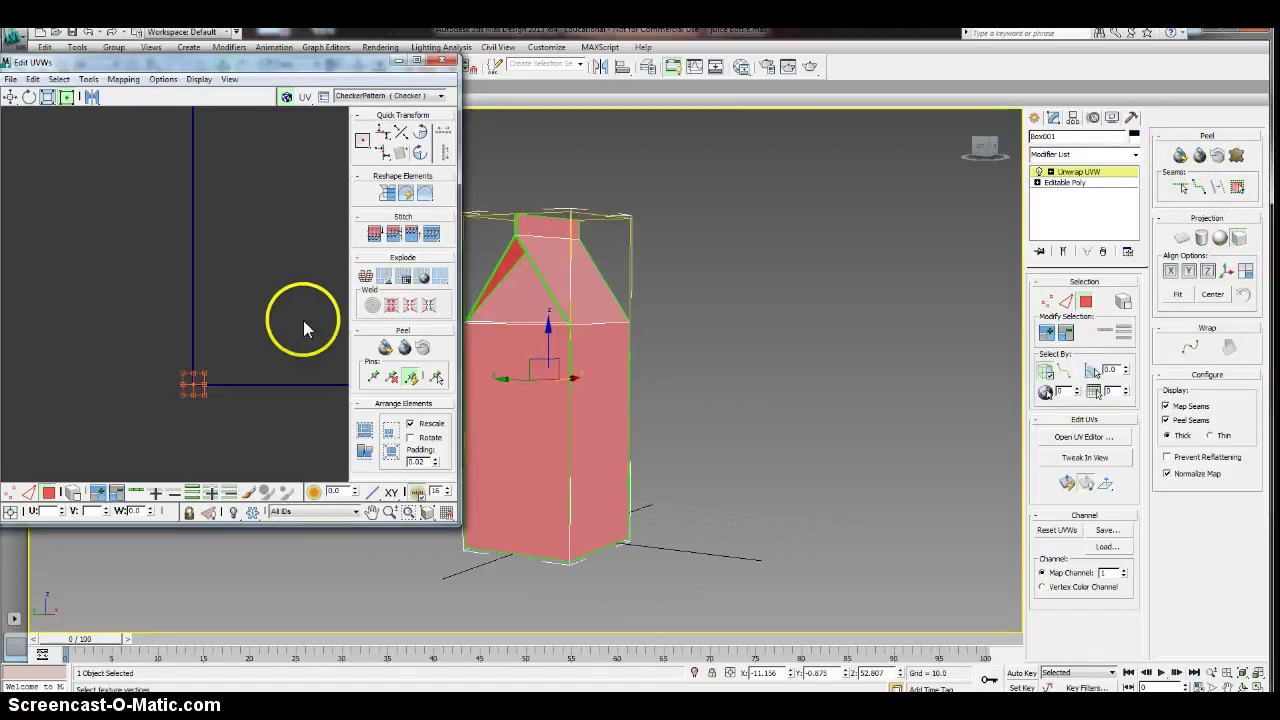
# - Zoom in on the box-mapped UV layout and examine it against the CheckerPattern background texture
pyautogui.moveTo(259, 385); pyautogui.dragTo(259, 332, button='middle')
pyautogui.scroll(4, 250, 354)
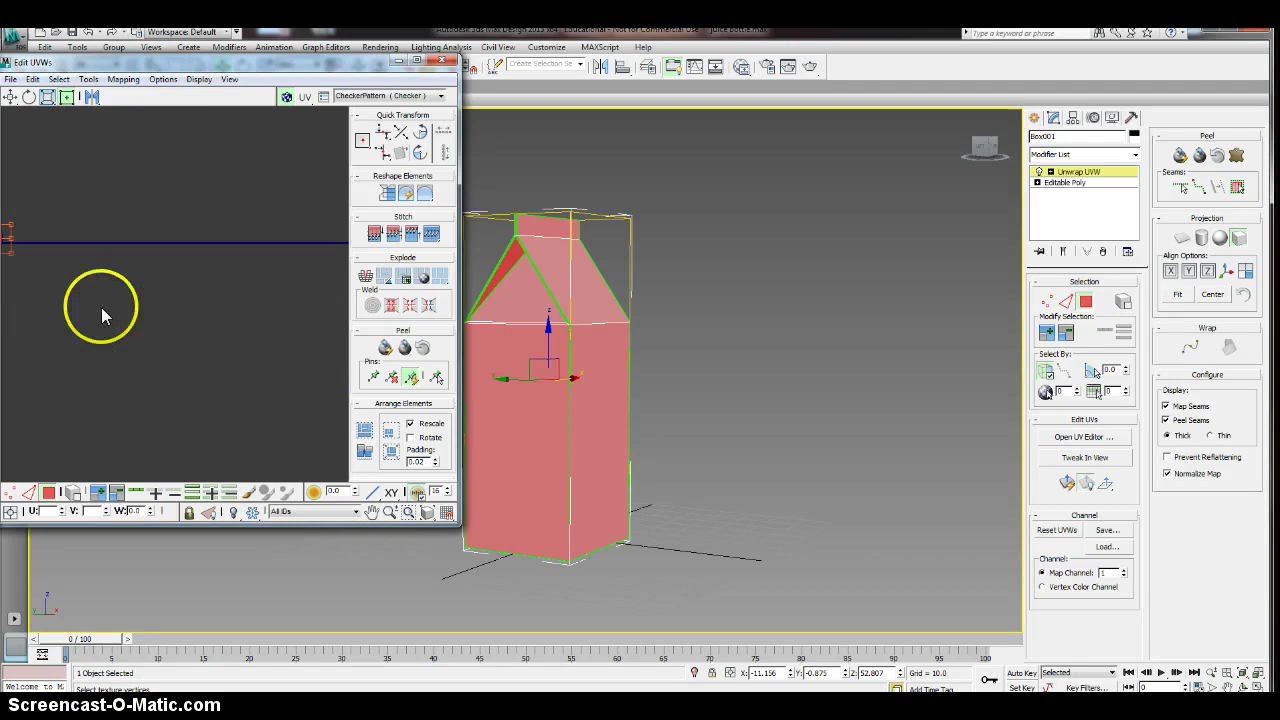
pyautogui.moveTo(101, 309); pyautogui.dragTo(275, 412, button='middle')
pyautogui.moveTo(152, 356); pyautogui.dragTo(153, 409, button='middle')
pyautogui.scroll(5, 186, 373)
pyautogui.scroll(4, 284, 350)
pyautogui.moveTo(243, 366); pyautogui.dragTo(273, 354, button='middle')
pyautogui.scroll(3, 247, 355)
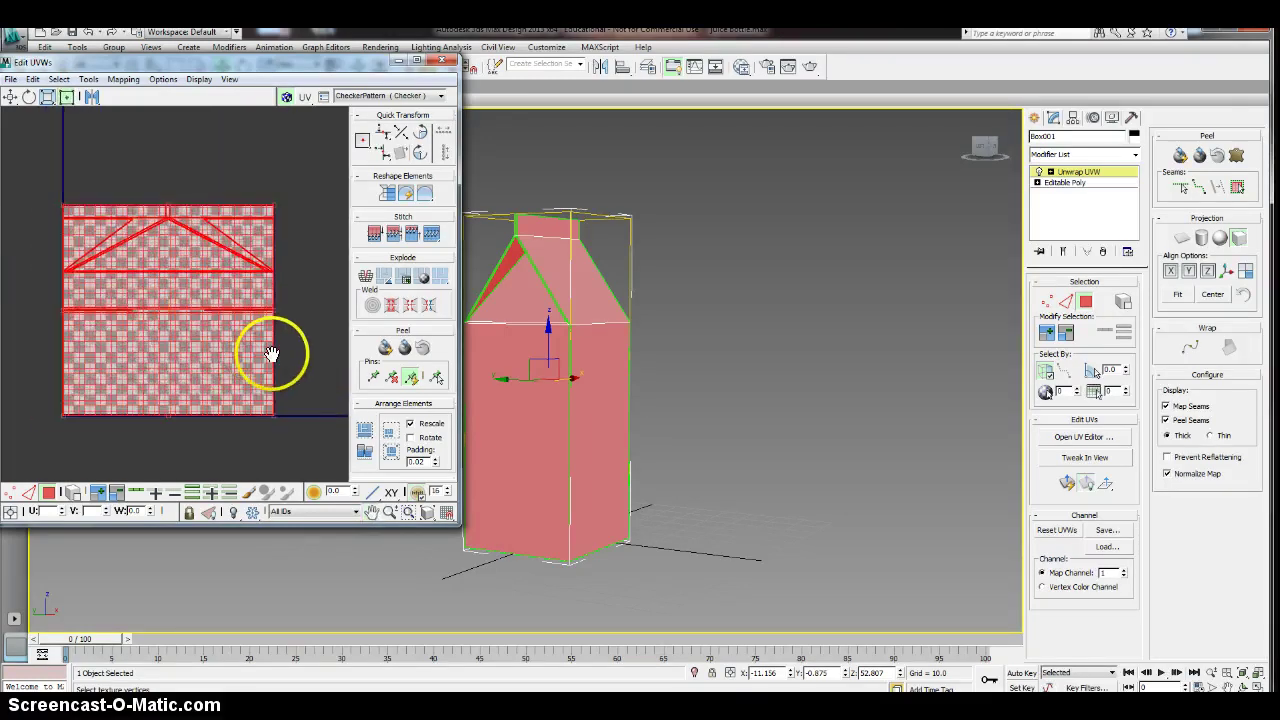
pyautogui.click(418, 96)
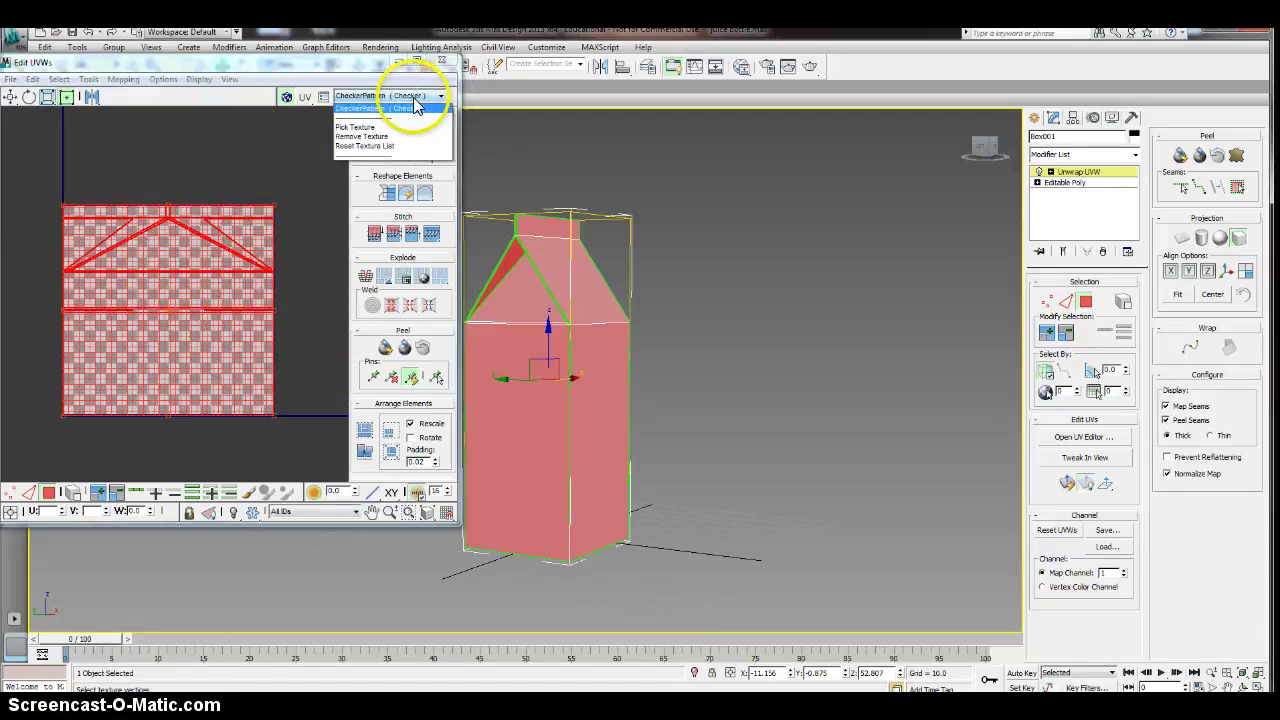
pyautogui.click(400, 107)
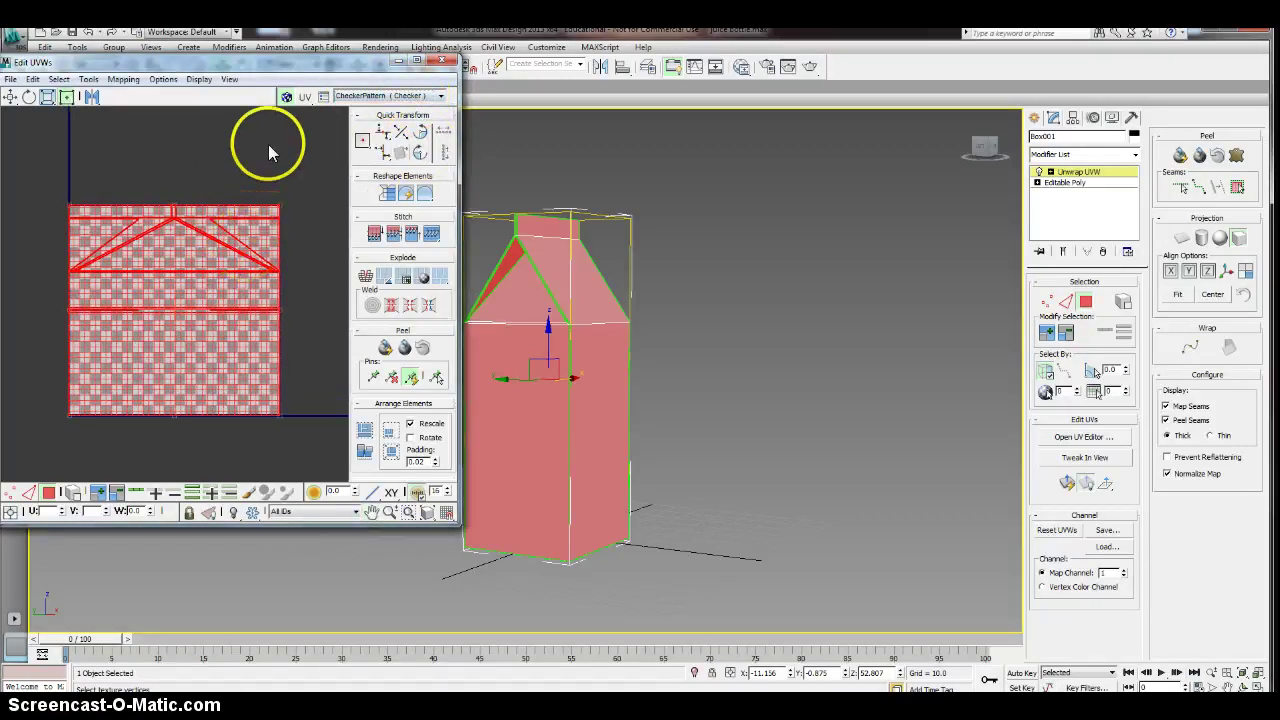
# - Close the UV editor and switch to the carton's base Editable Poly level, accepting the topology warning
pyautogui.moveTo(620, 346); pyautogui.dragTo(714, 366, button='middle')
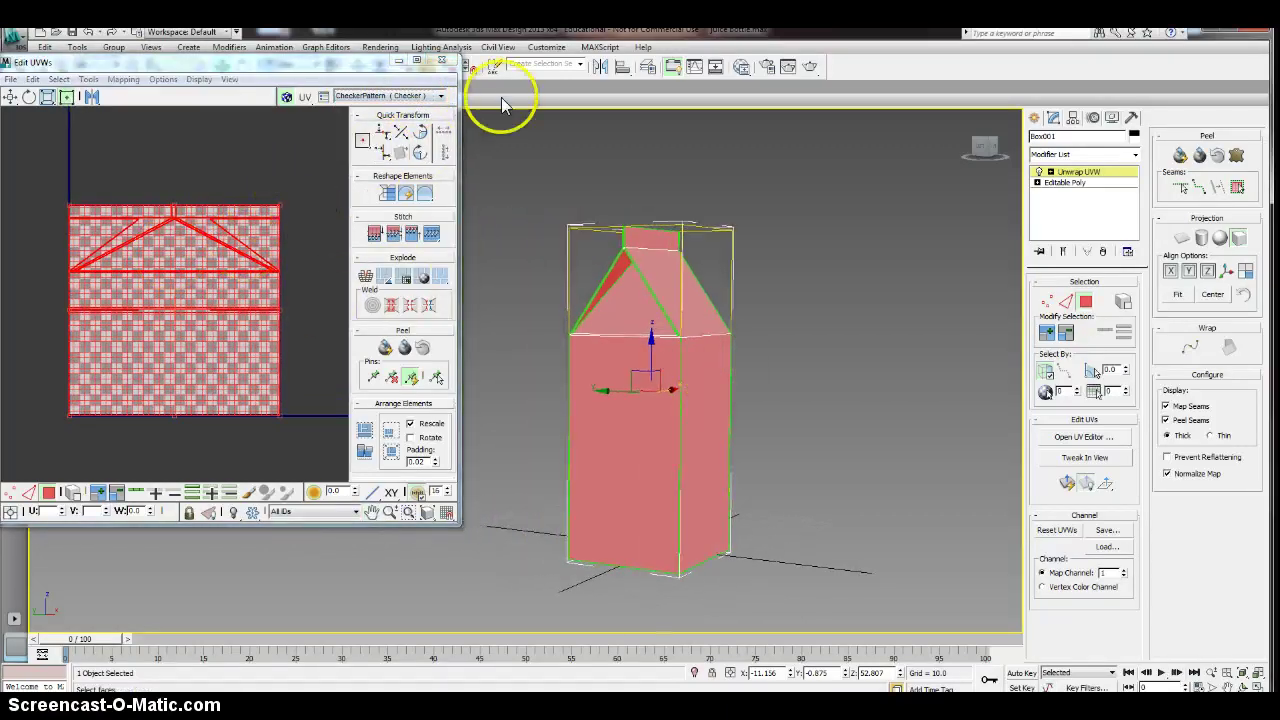
pyautogui.click(446, 62)
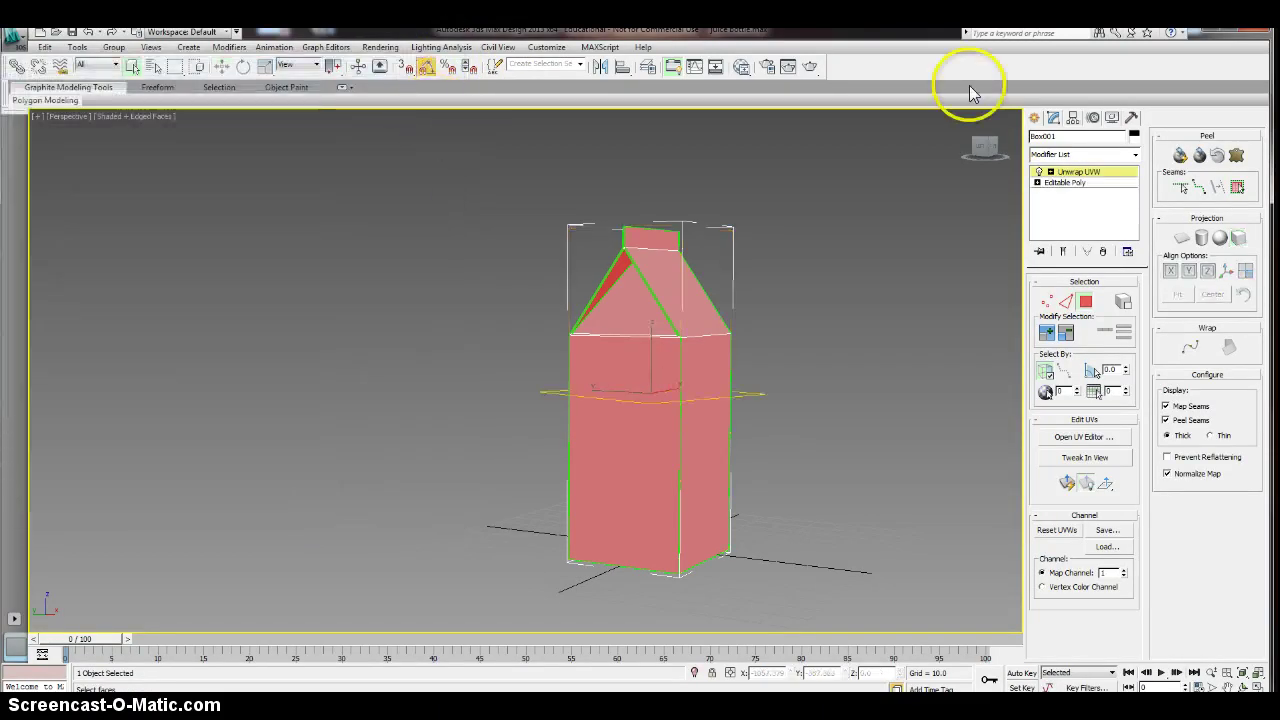
pyautogui.click(1077, 183)
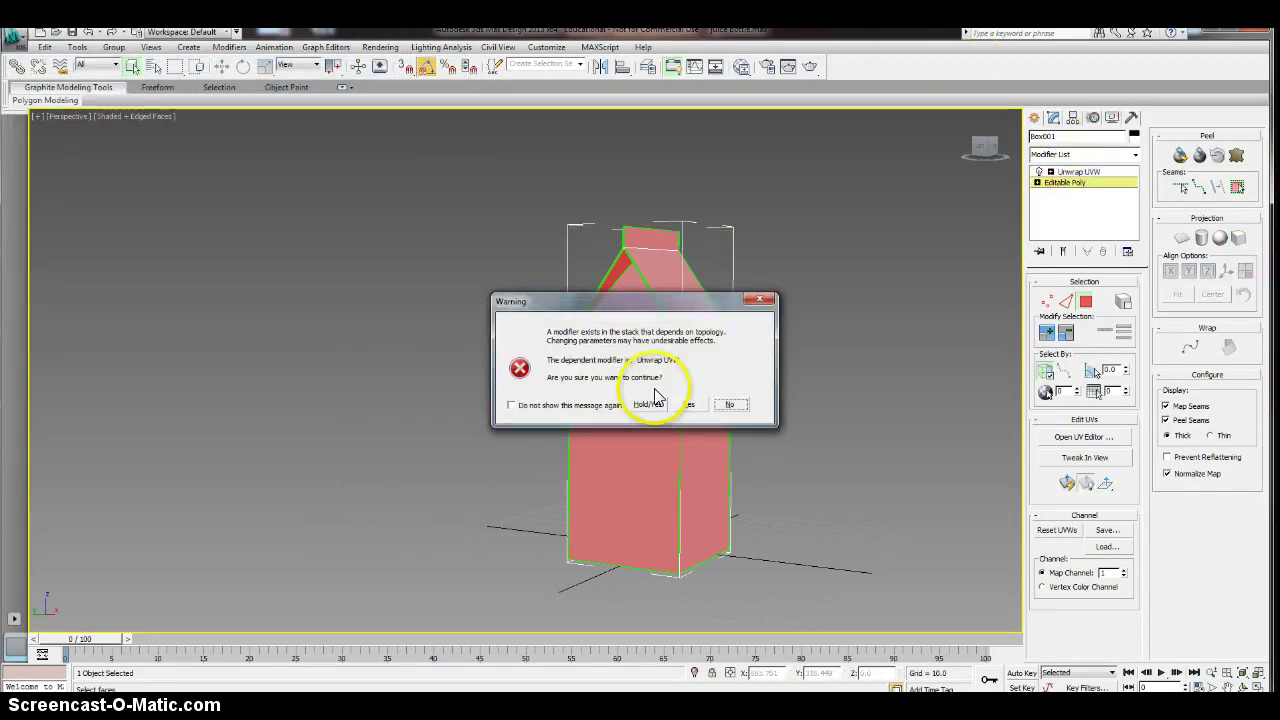
pyautogui.click(689, 405)
# - Collapse the Unwrap UVW modifier into the carton's Editable Poly, accepting the collapse warning
pyautogui.click(1074, 173)
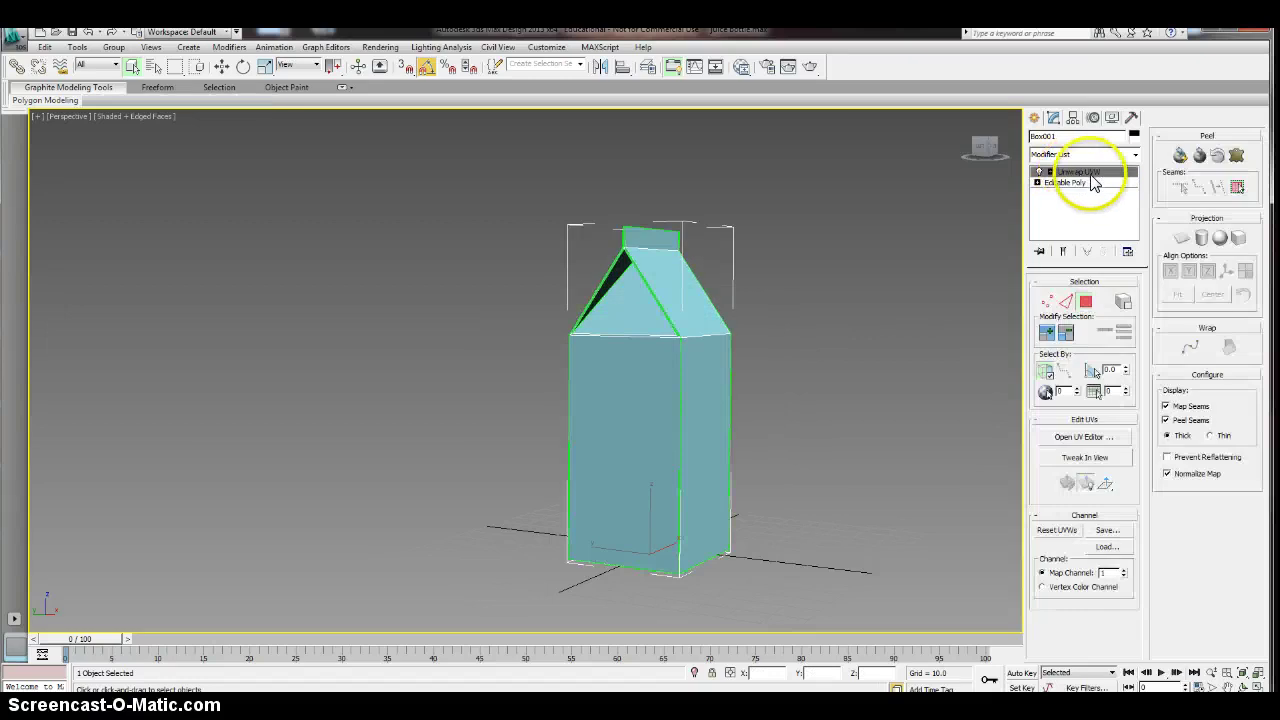
pyautogui.rightClick(1092, 178)
pyautogui.click(1083, 220)
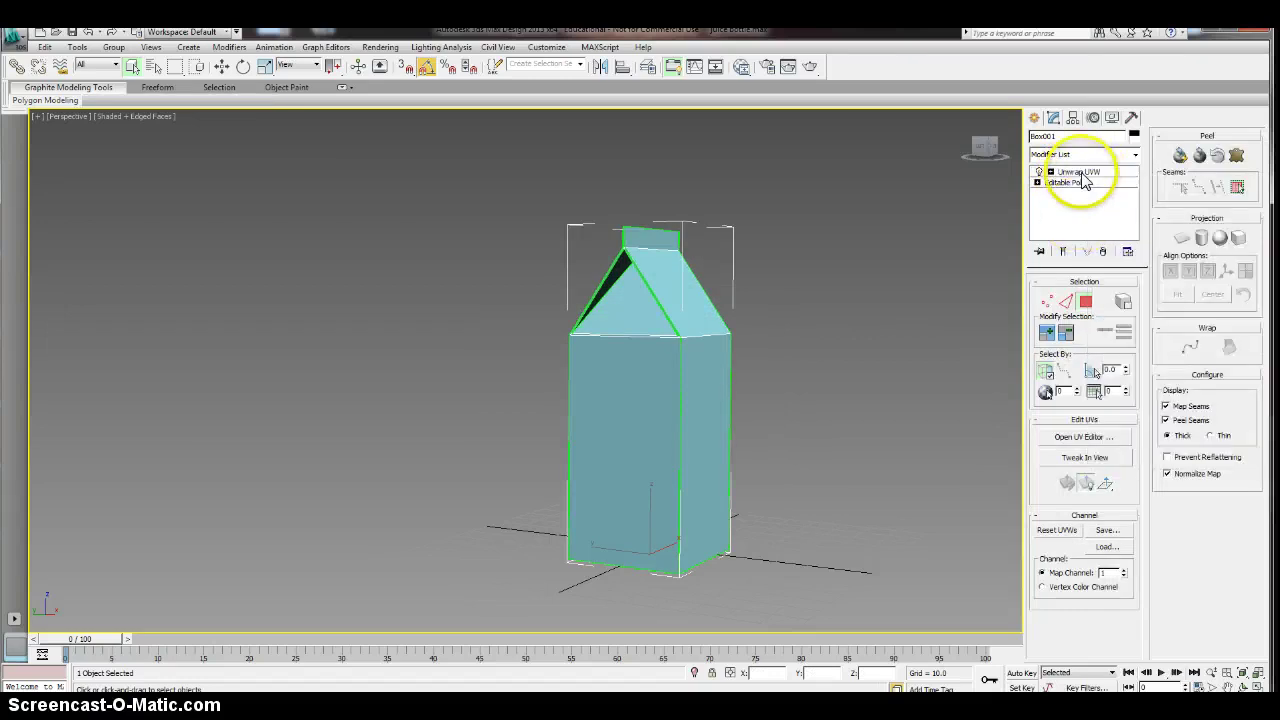
pyautogui.click(1080, 174)
pyautogui.click(1072, 174)
pyautogui.rightClick(1100, 178)
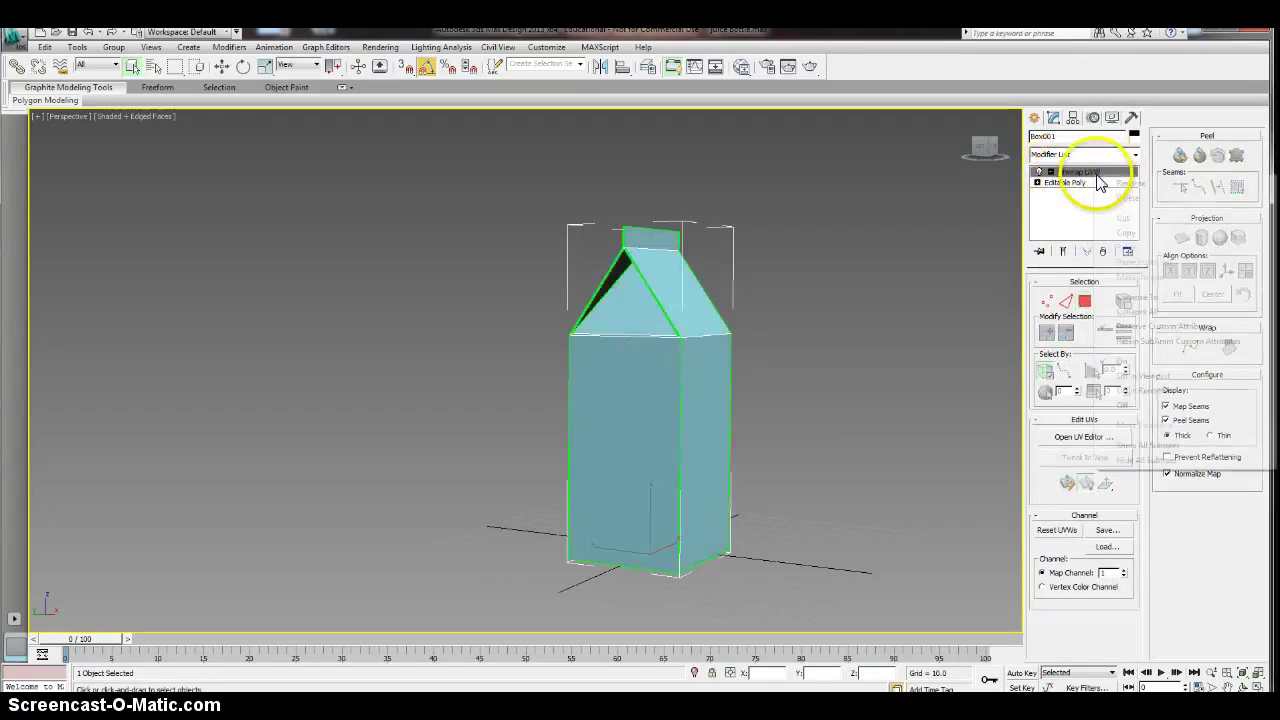
pyautogui.click(1146, 300)
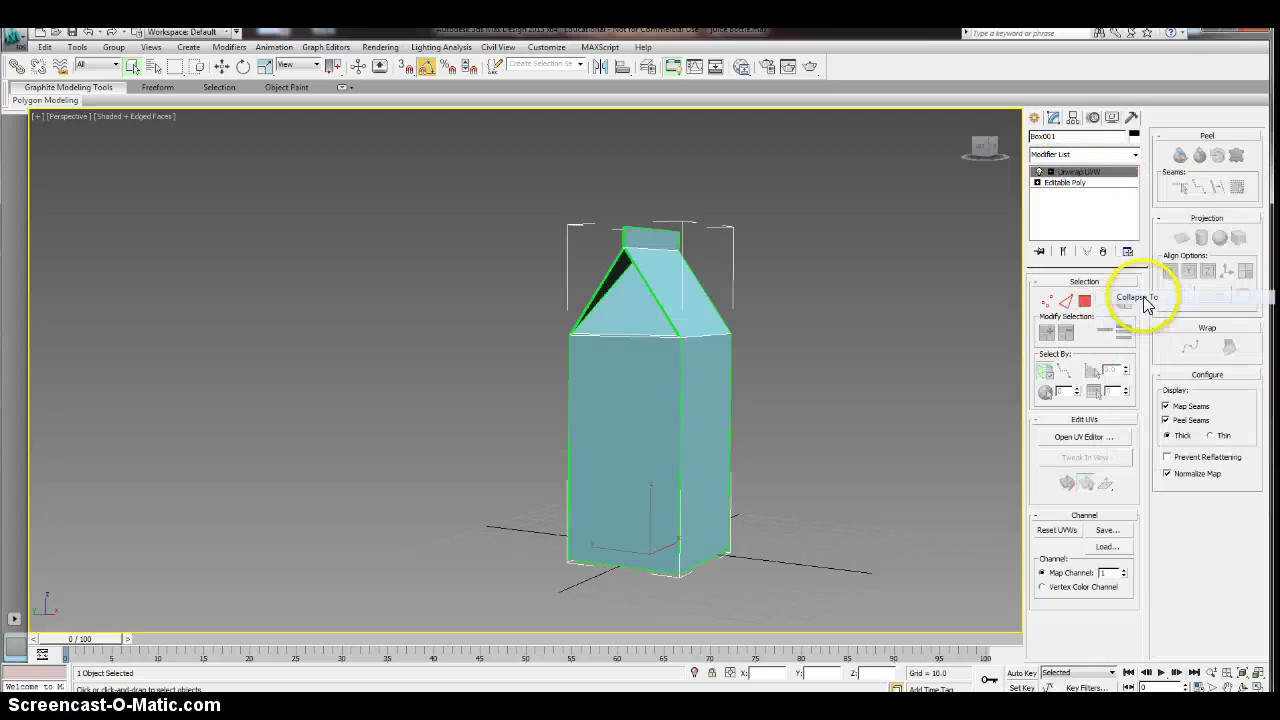
pyautogui.click(698, 420)
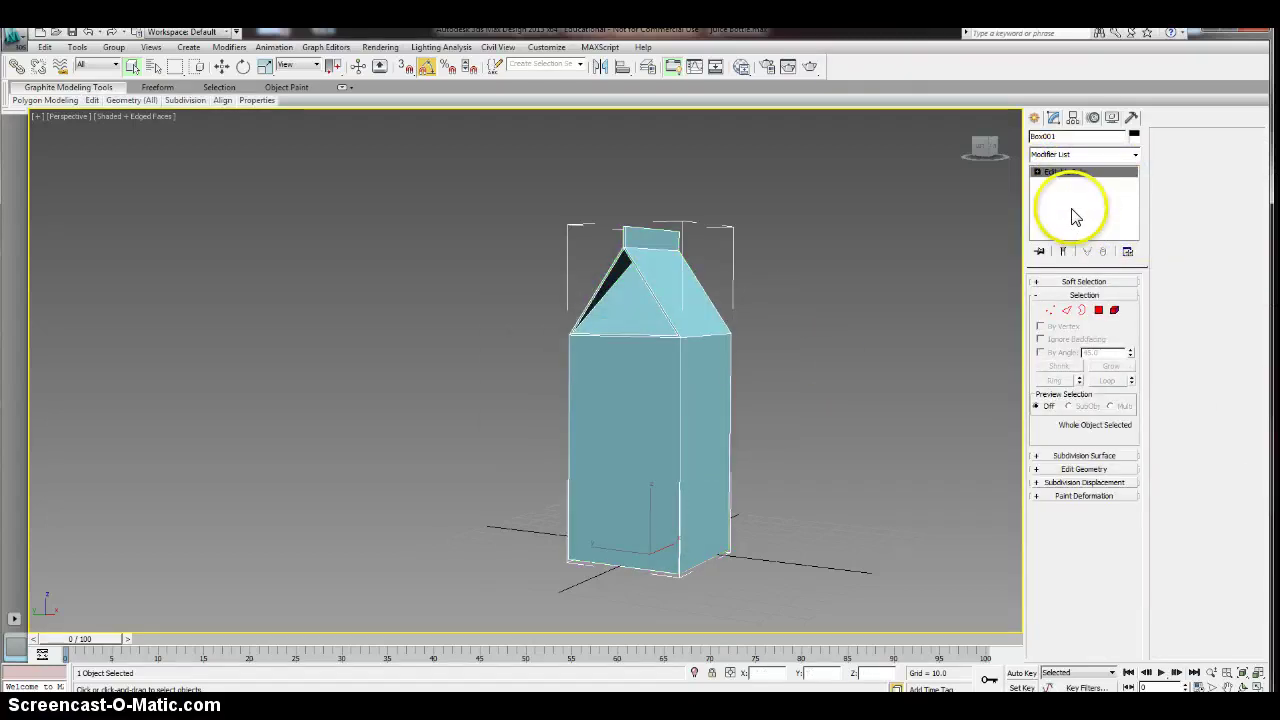
# - Open the Slate Material Editor and make room in the node view below the juice bottle material
pyautogui.click(741, 66)
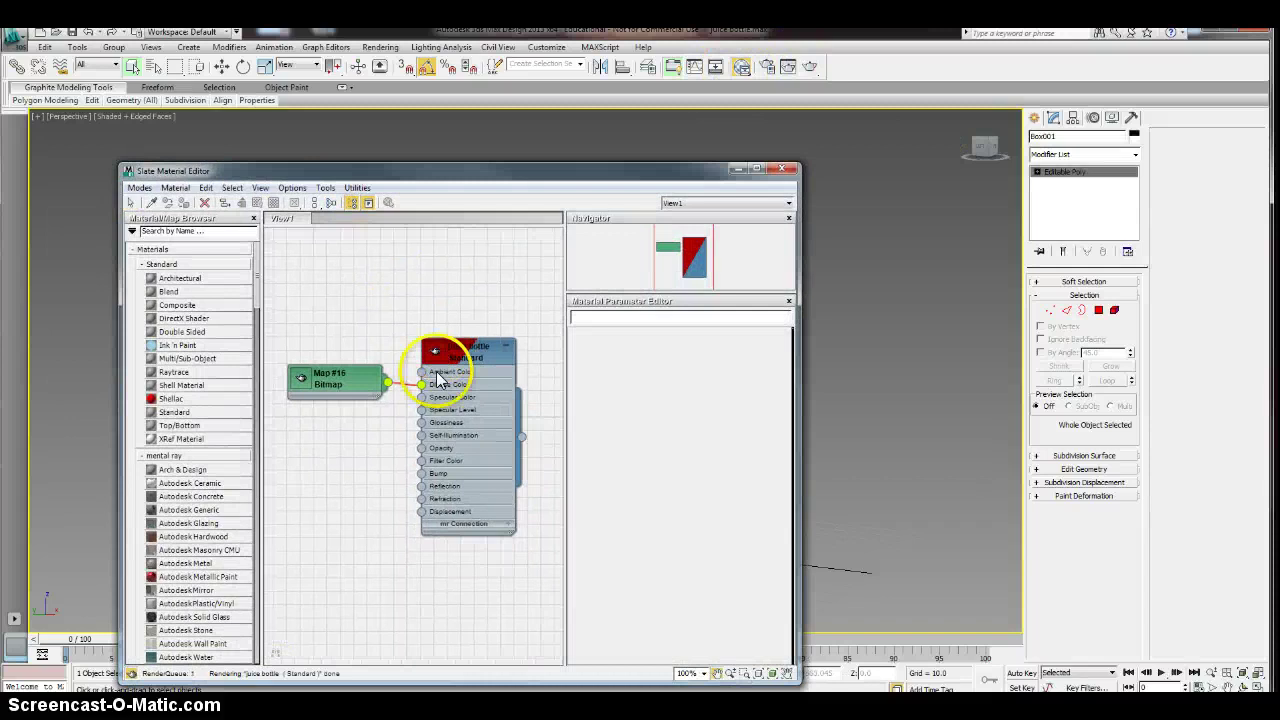
pyautogui.moveTo(437, 375); pyautogui.dragTo(400, 307, button='middle')
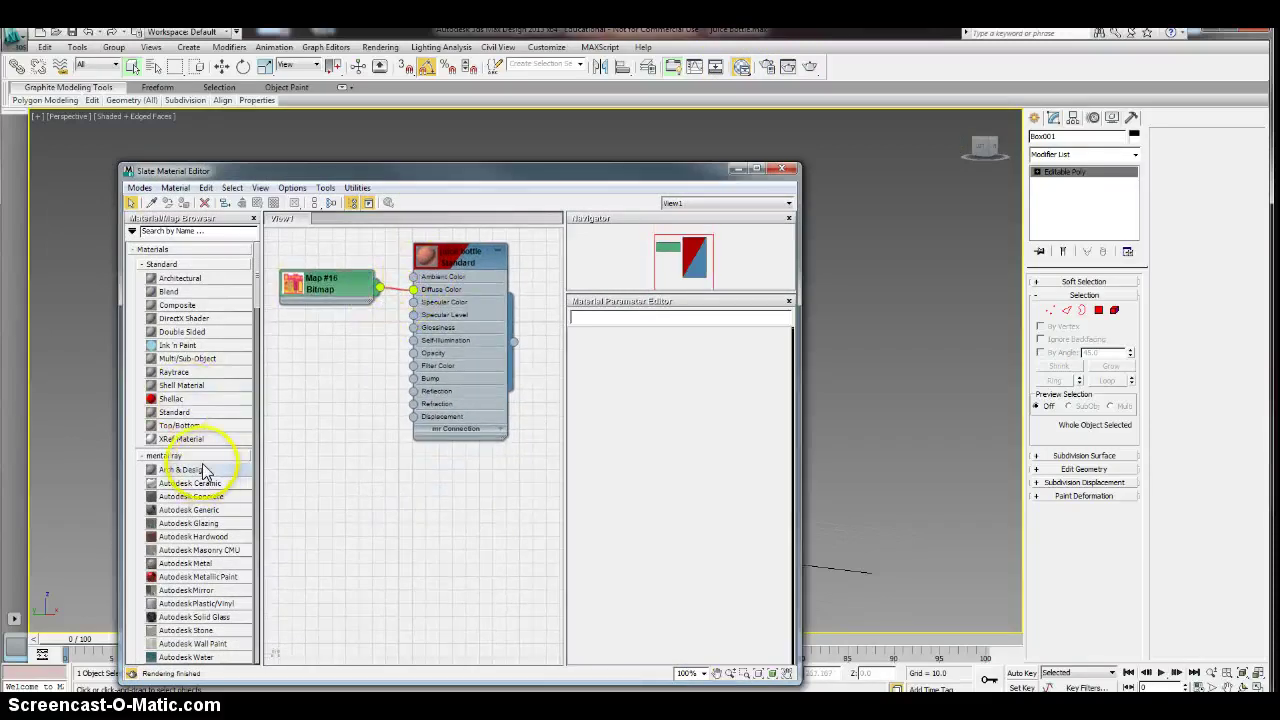
# - Add a new Standard material and start a Bitmap map for its Diffuse Color
pyautogui.moveTo(165, 412); pyautogui.dragTo(473, 488)
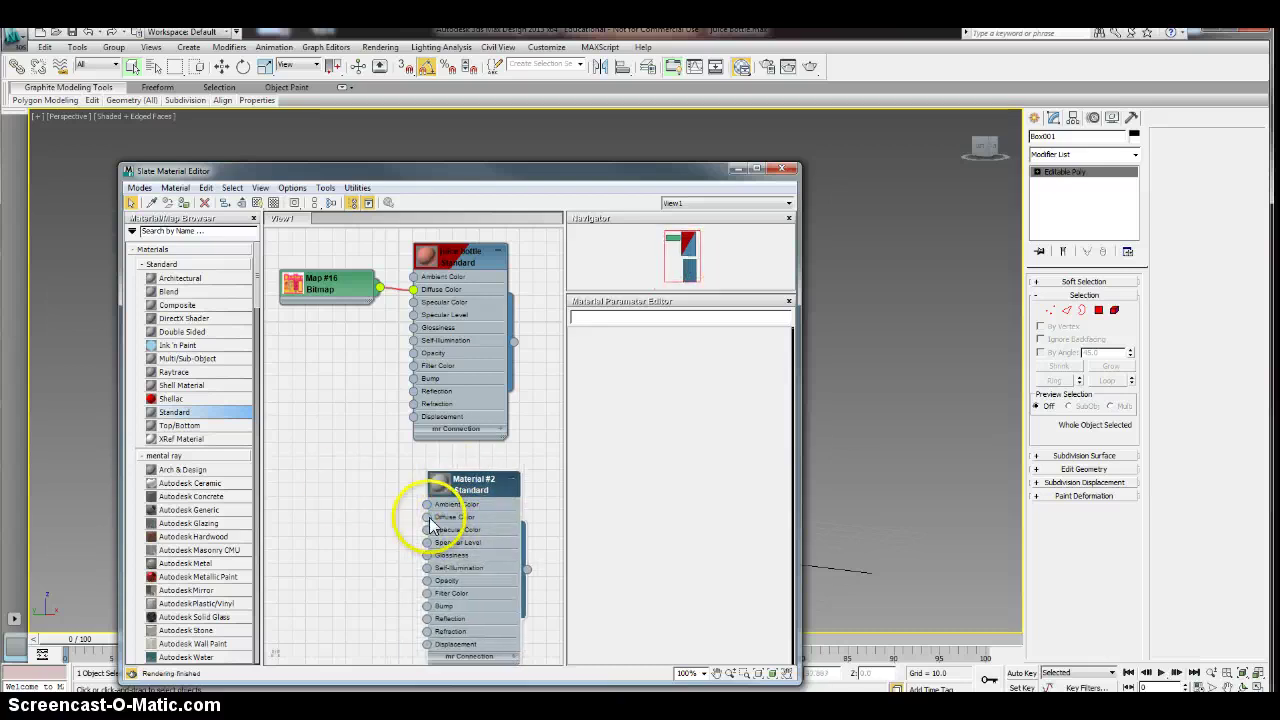
pyautogui.moveTo(424, 525); pyautogui.dragTo(337, 518)
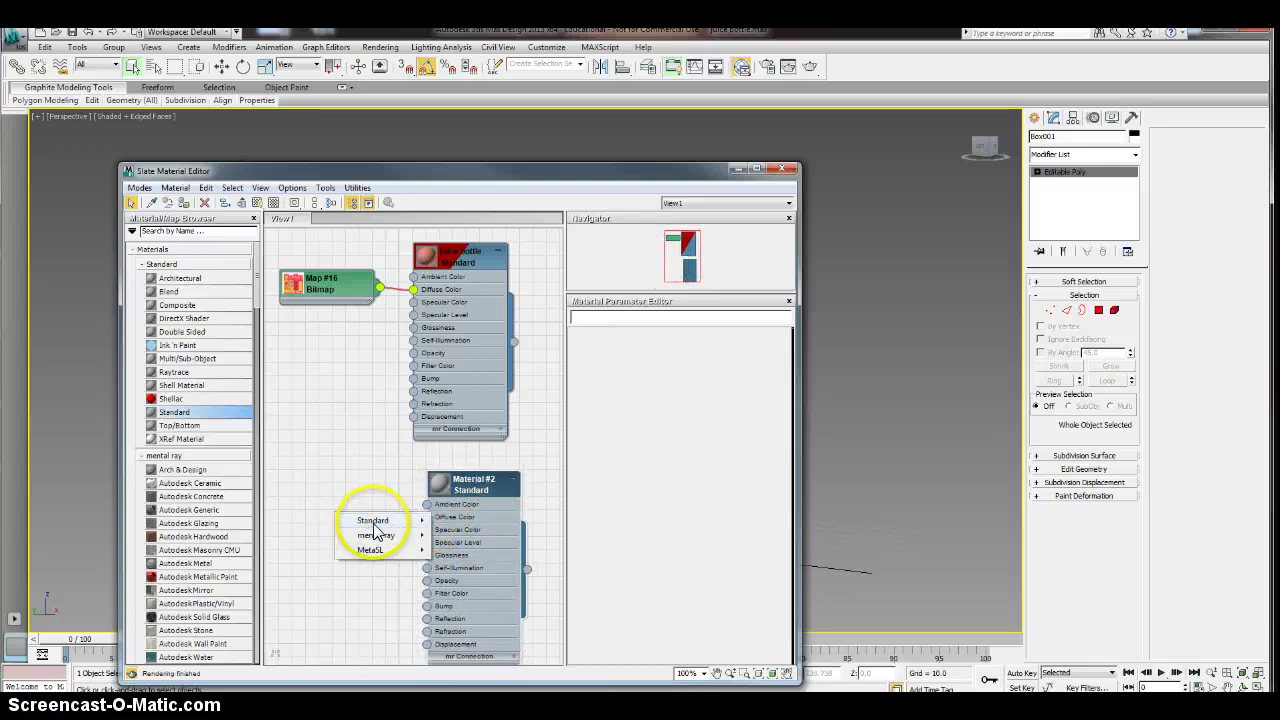
pyautogui.moveTo(366, 522)
pyautogui.click(510, 40)
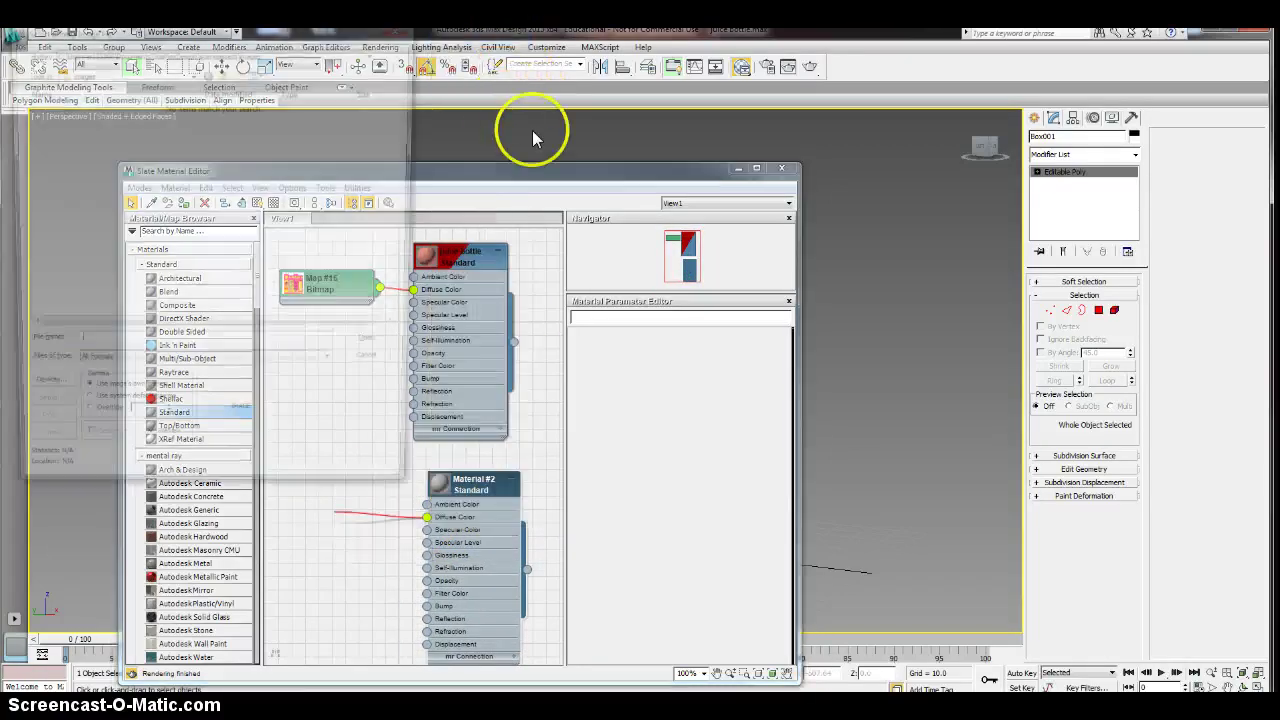
# - Browse the shared (I:) drive to 2nd Period's Project 4_Label Design folder and look through its label files
pyautogui.click(188, 74)
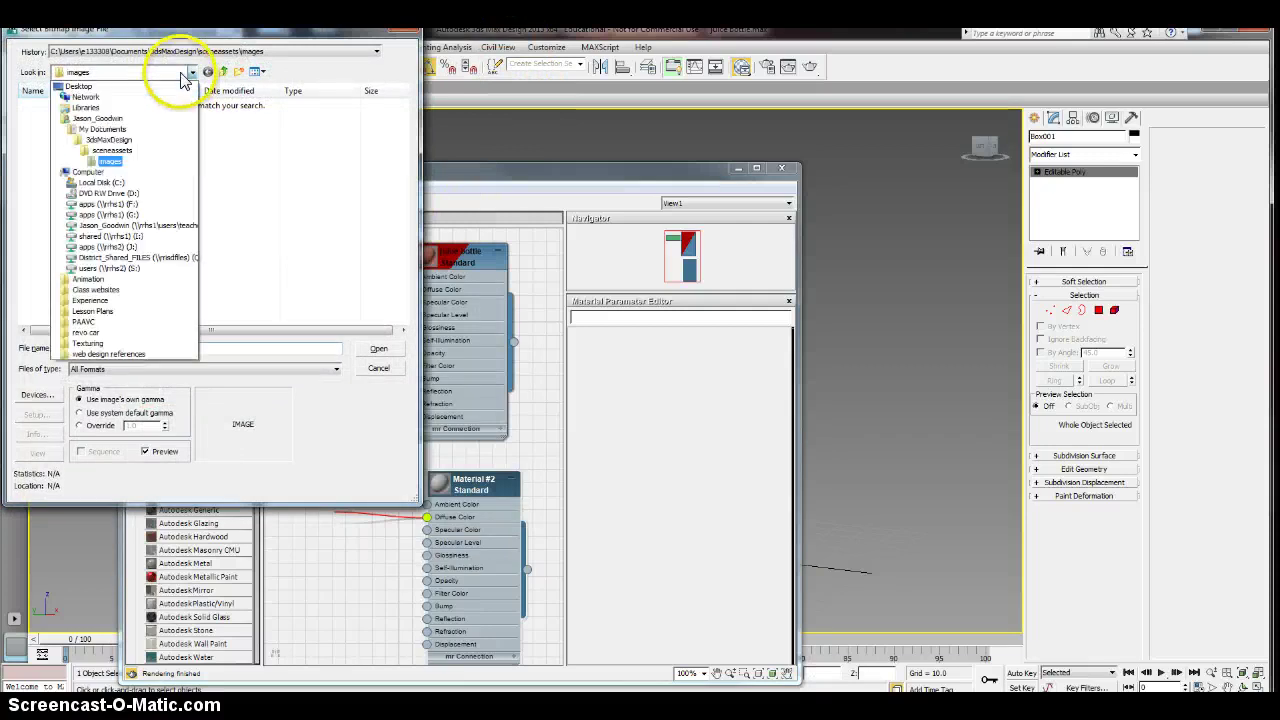
pyautogui.click(116, 238)
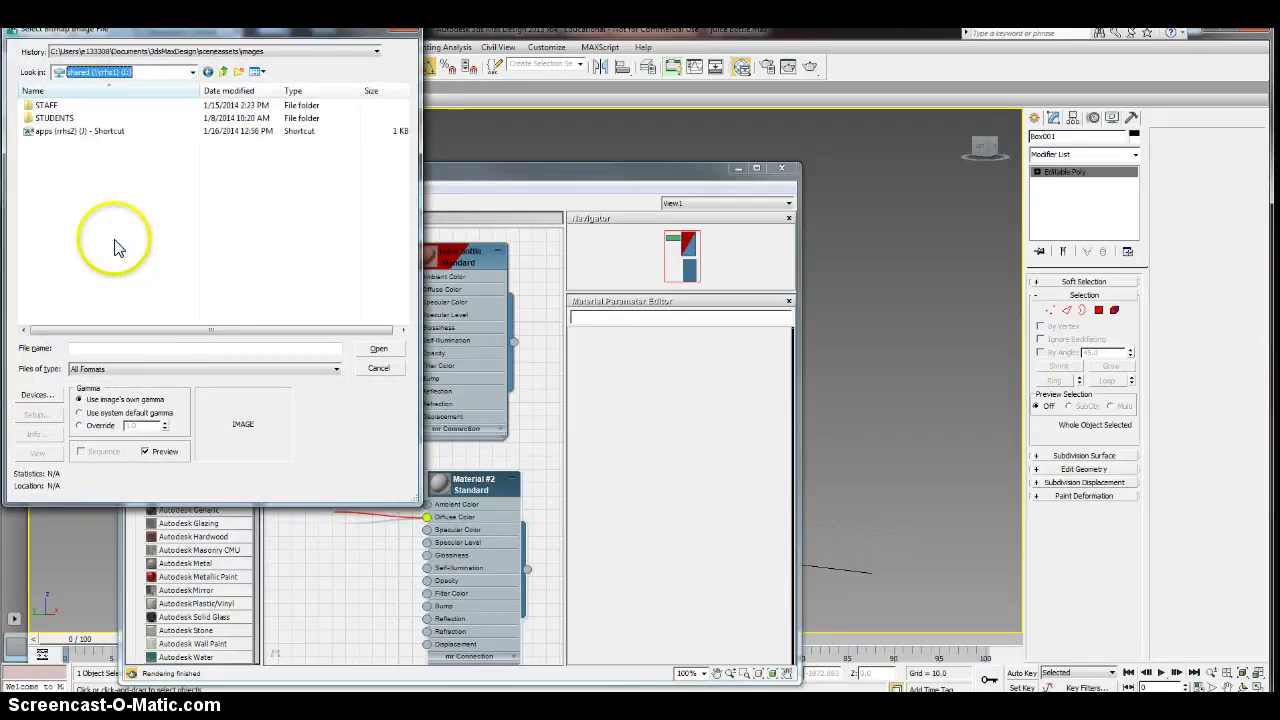
pyautogui.doubleClick(55, 131)
pyautogui.doubleClick(72, 138)
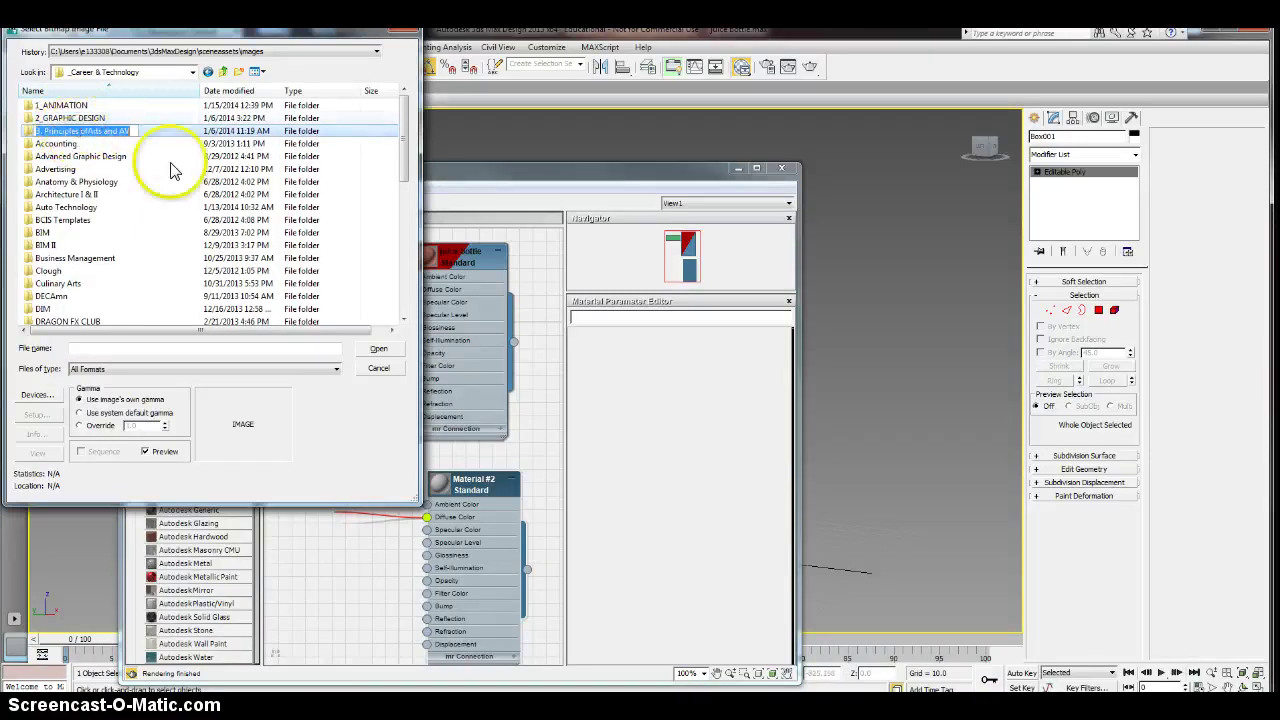
pyautogui.doubleClick(57, 134)
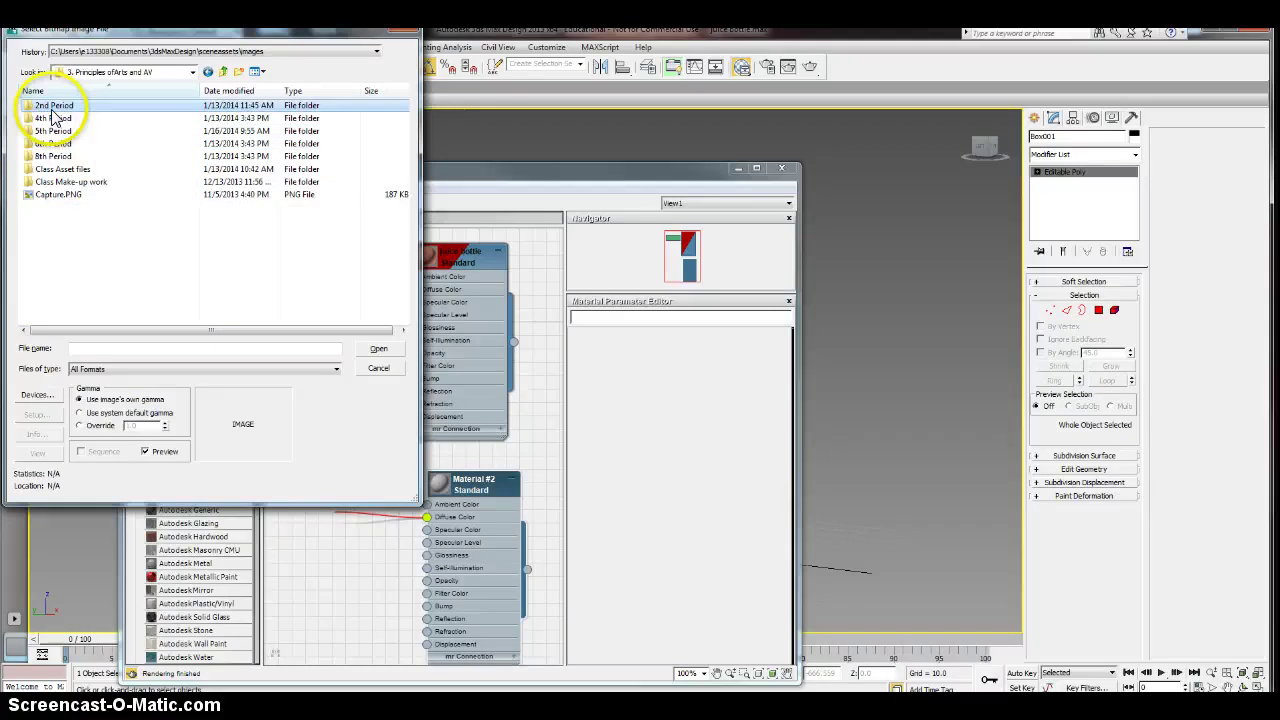
pyautogui.doubleClick(54, 106)
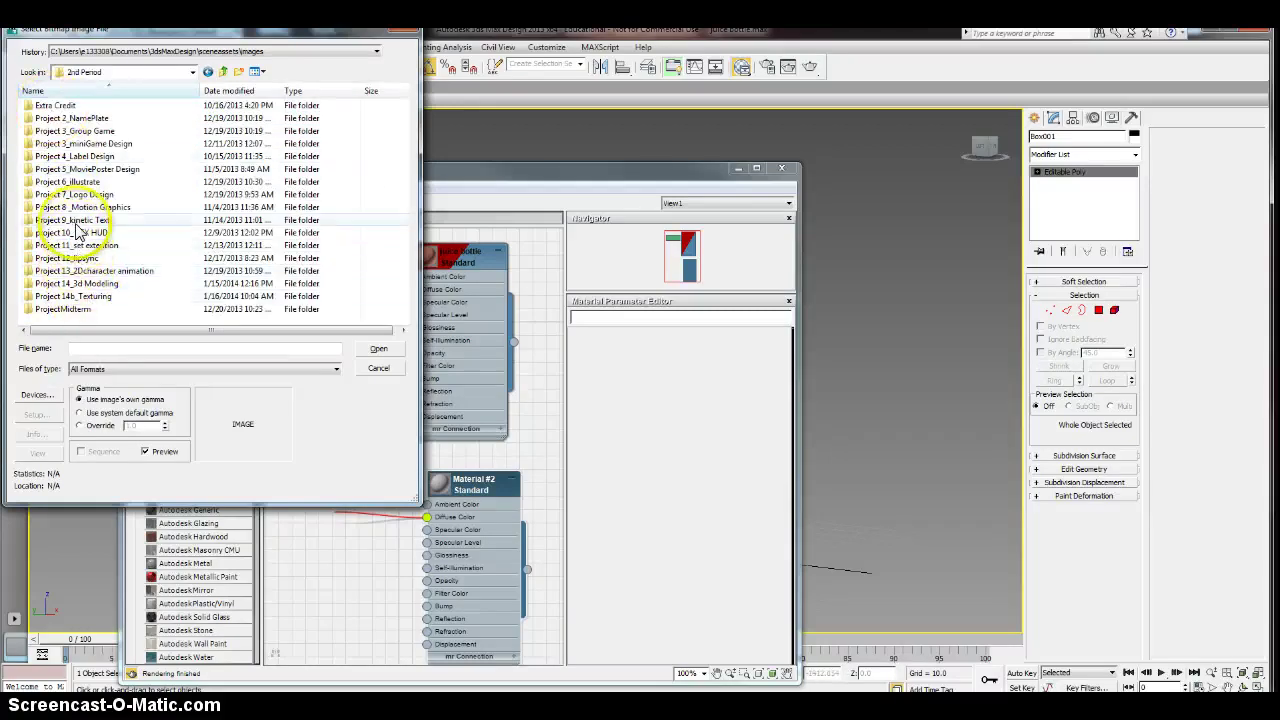
pyautogui.doubleClick(71, 159)
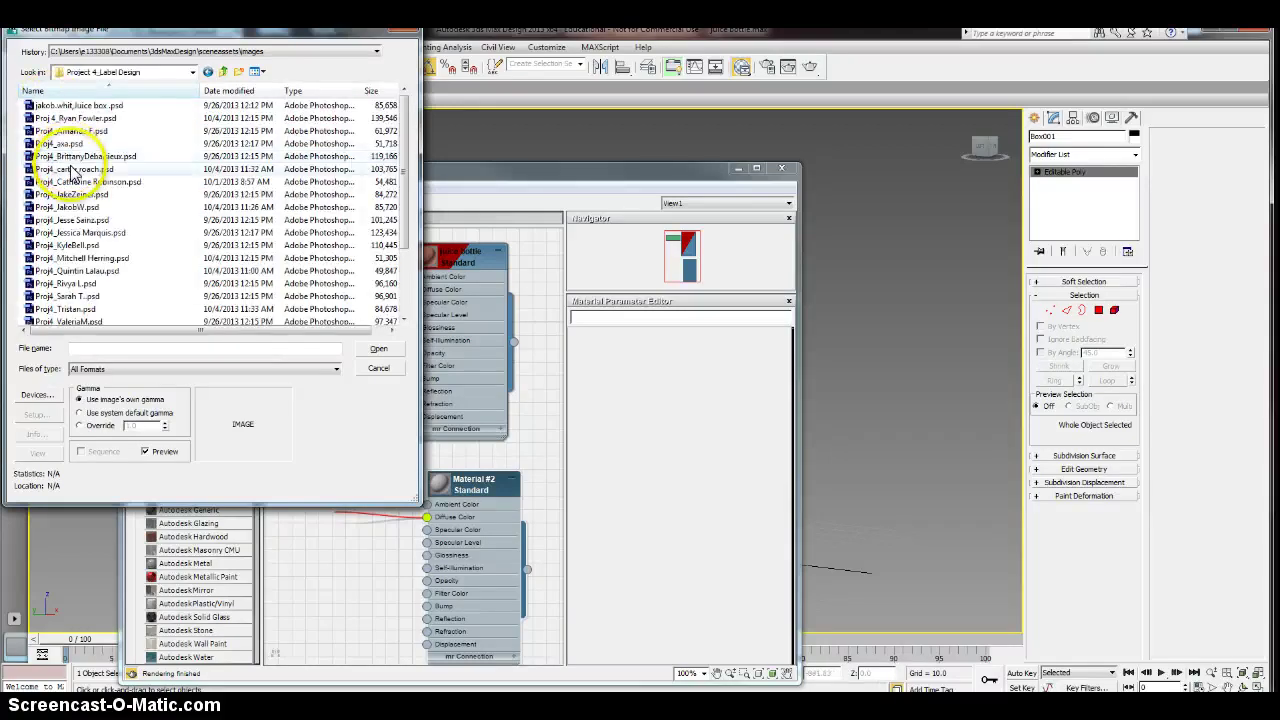
pyautogui.moveTo(409, 171); pyautogui.dragTo(417, 132)
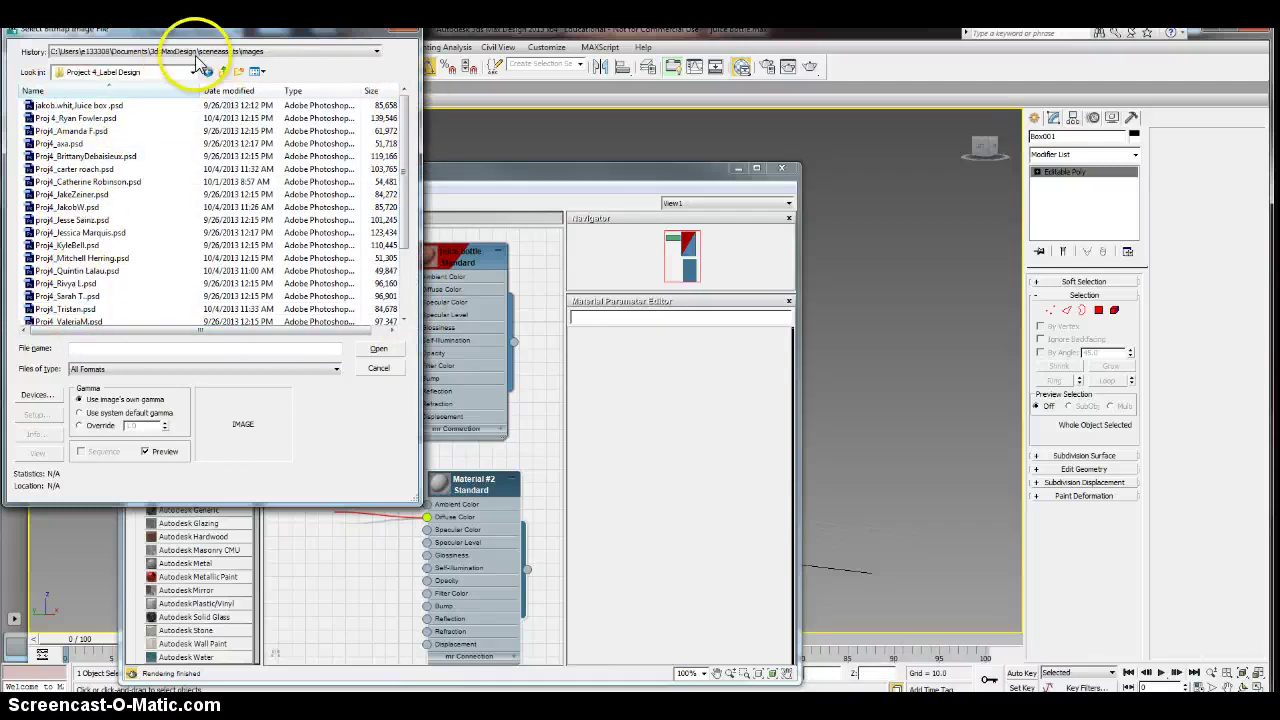
# - Look through 4th Period's Project 4_Label Design folder for a label image, showing the files as extra large icons
pyautogui.click(223, 71)
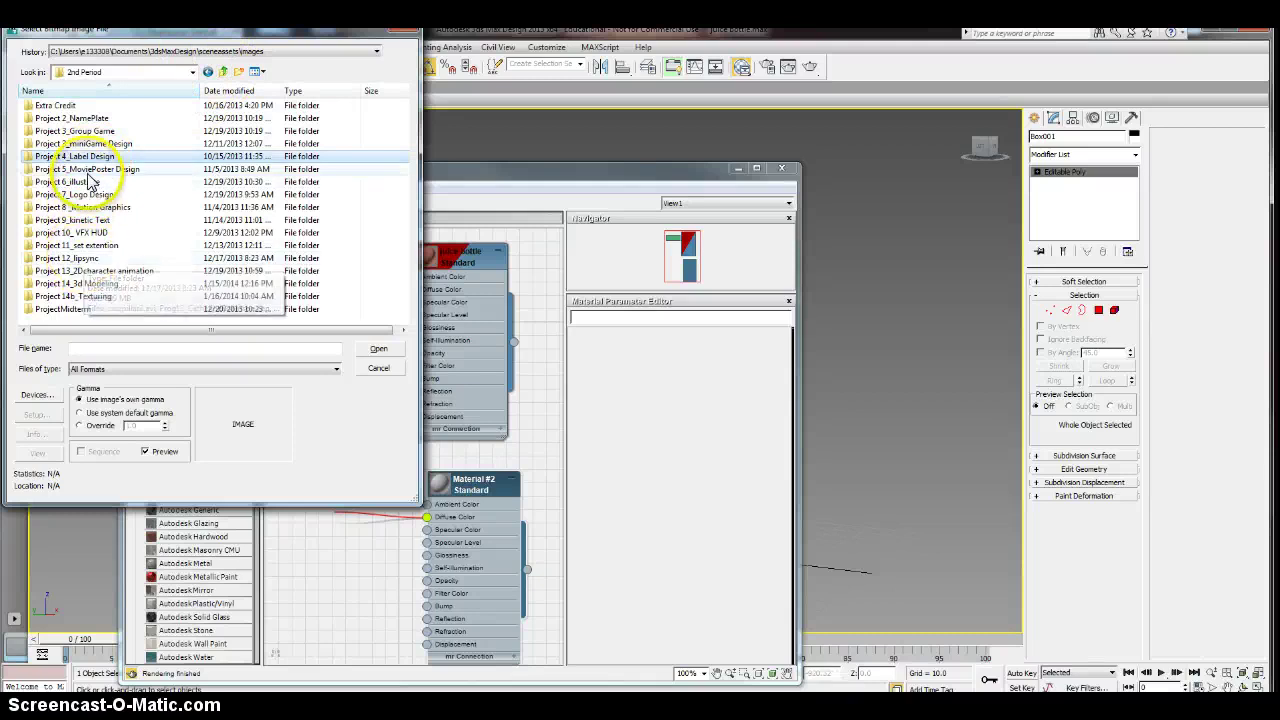
pyautogui.click(223, 71)
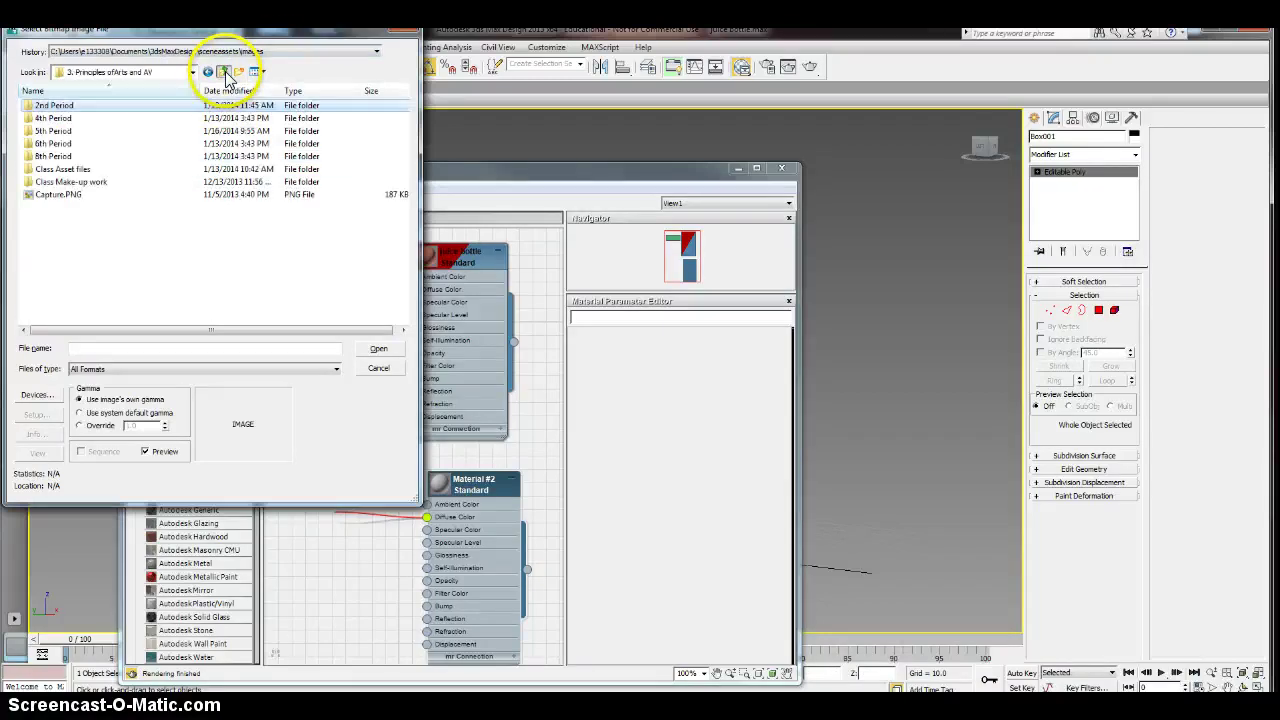
pyautogui.doubleClick(70, 119)
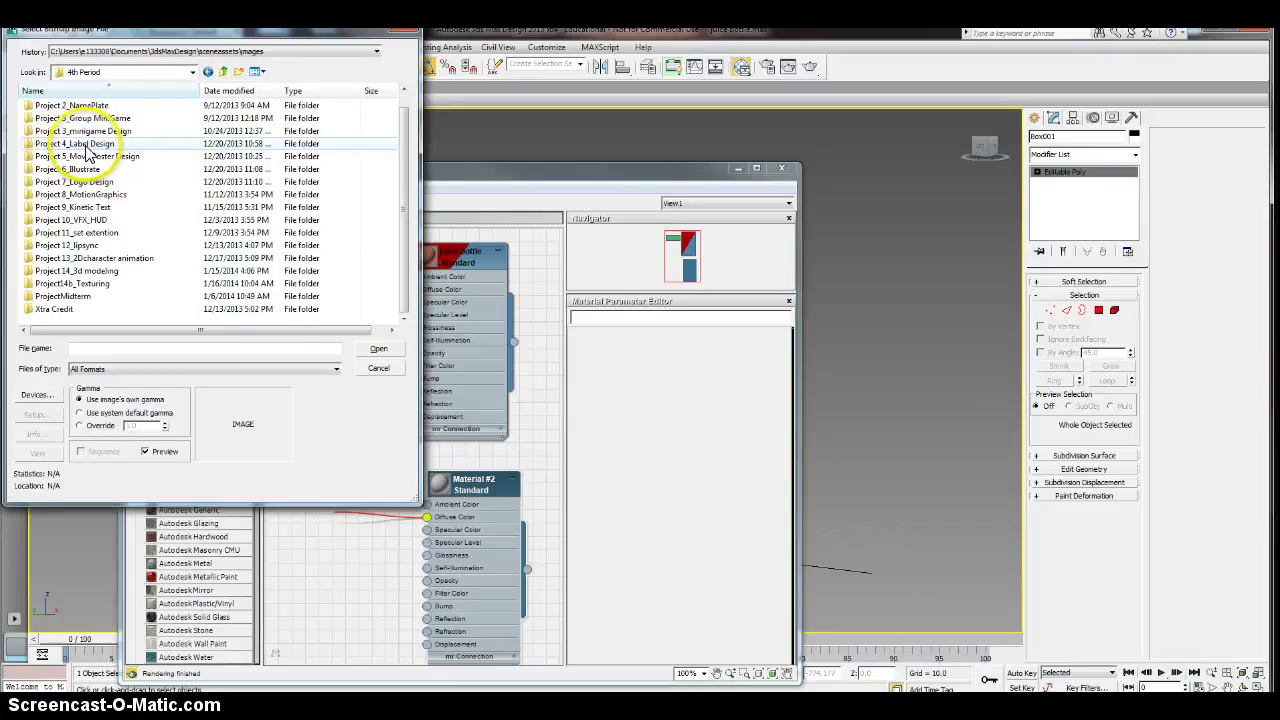
pyautogui.doubleClick(88, 146)
pyautogui.scroll(-2, 150, 210)
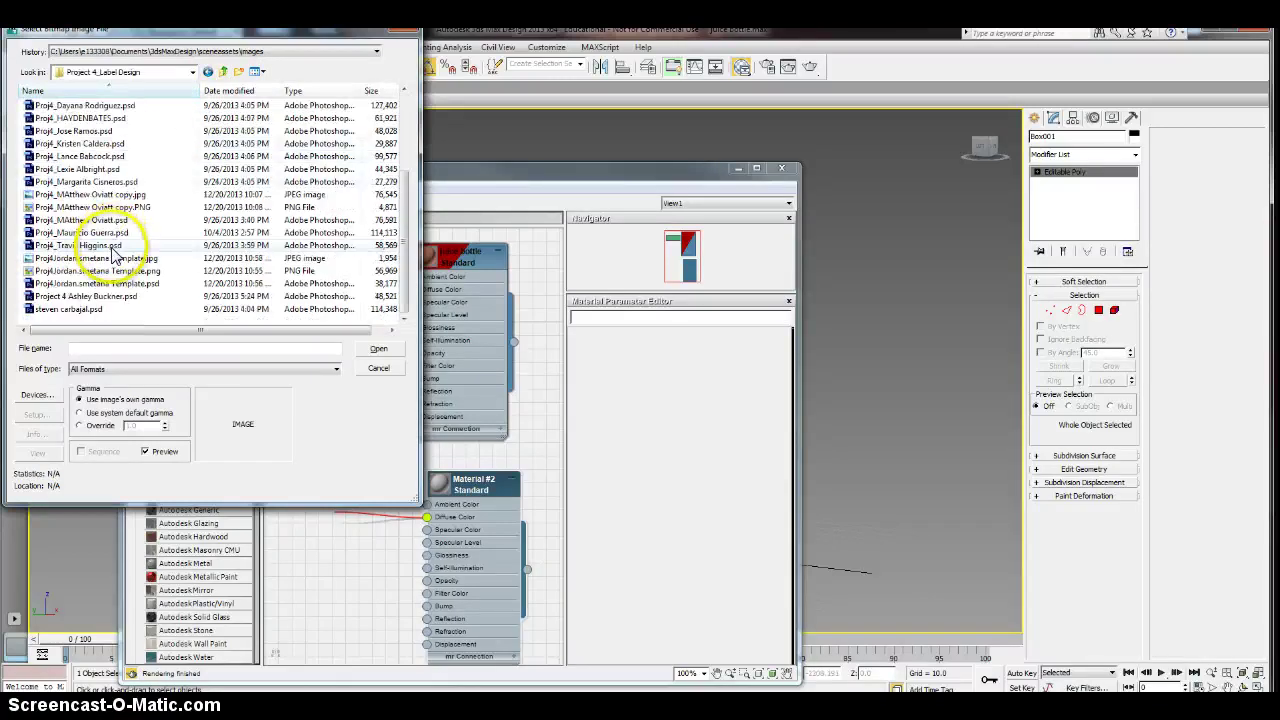
pyautogui.click(257, 72)
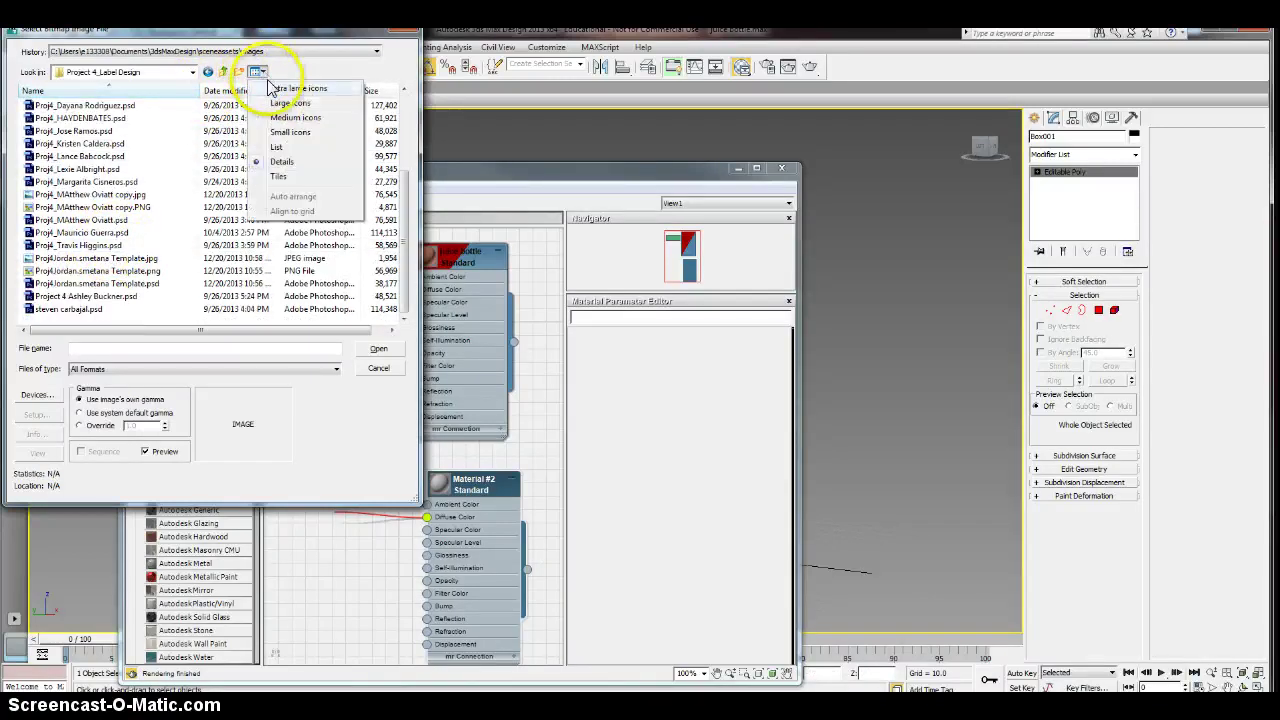
pyautogui.click(278, 92)
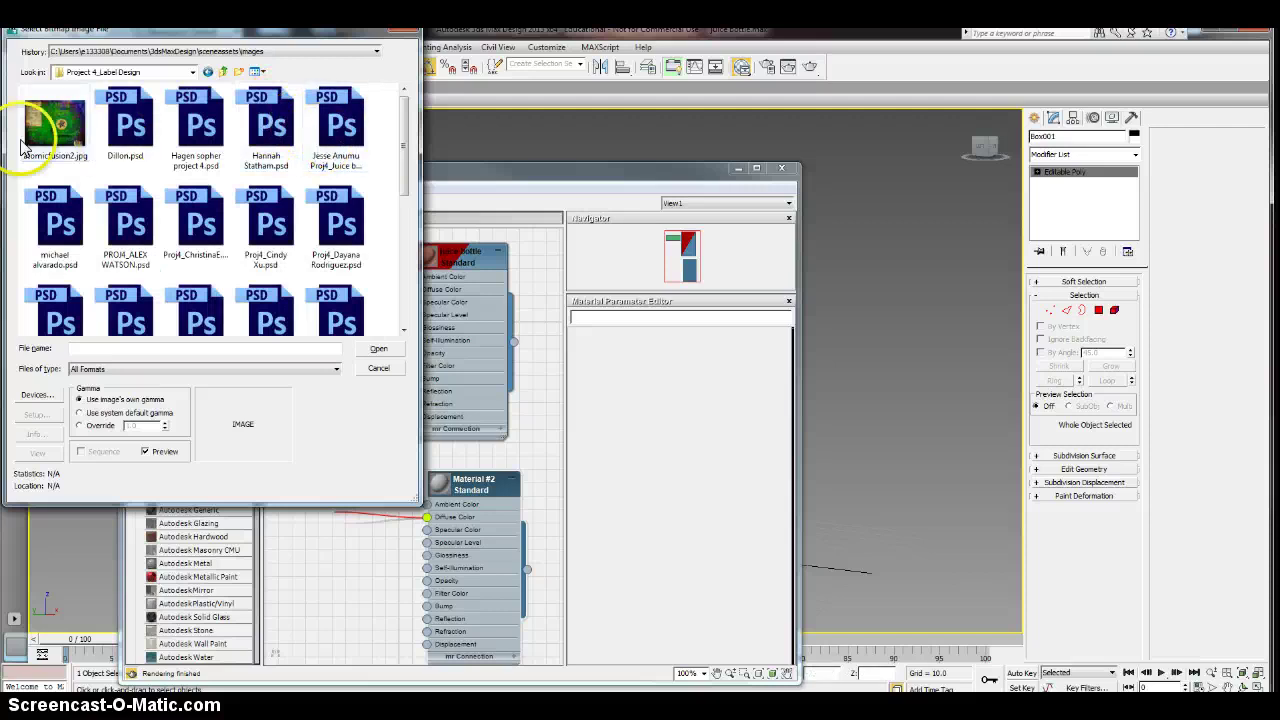
pyautogui.scroll(-5, 200, 210)
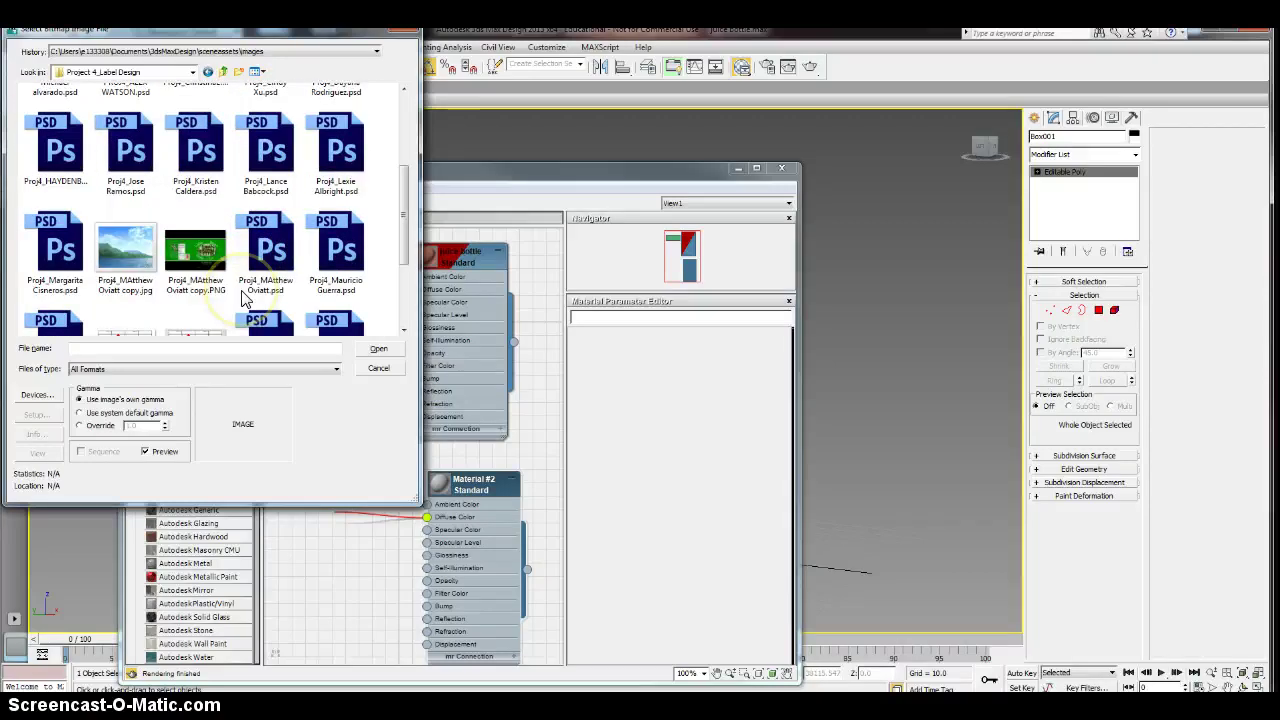
pyautogui.scroll(3, 244, 297)
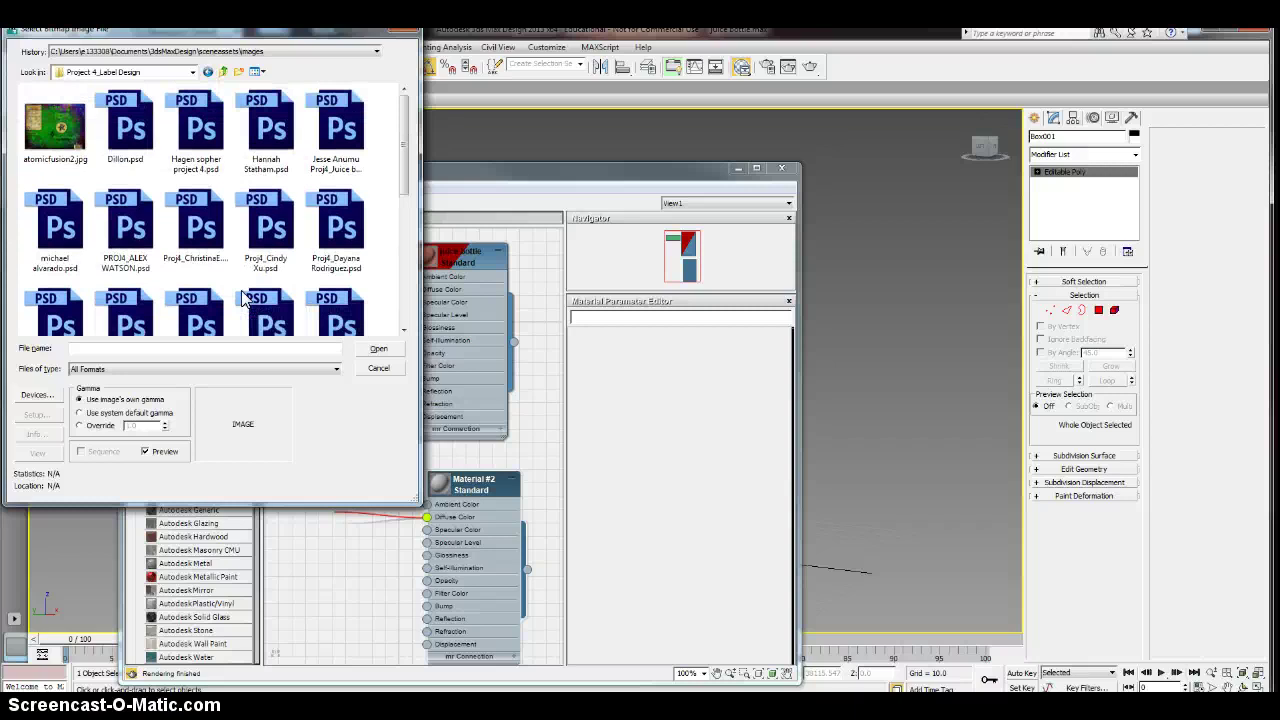
pyautogui.scroll(-5, 238, 281)
# - Cancel the bitmap selection and delete the newly added Standard material
pyautogui.click(225, 73)
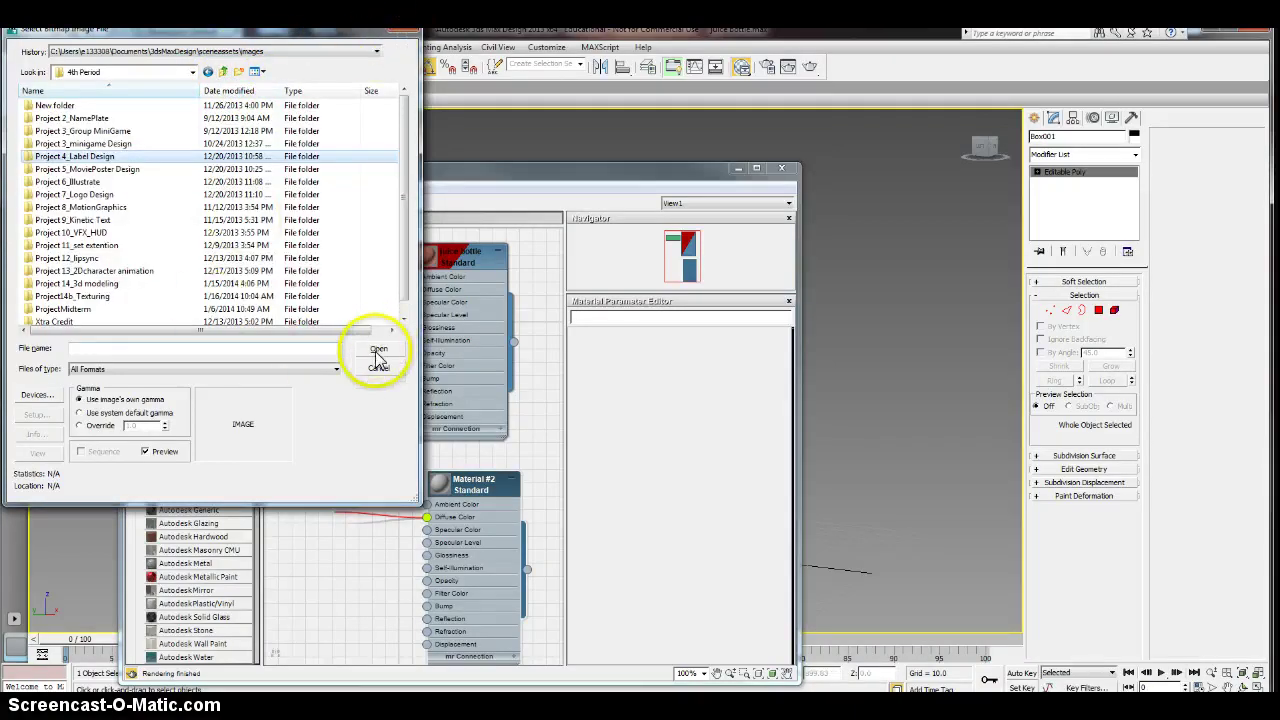
pyautogui.click(405, 28)
pyautogui.click(470, 480)
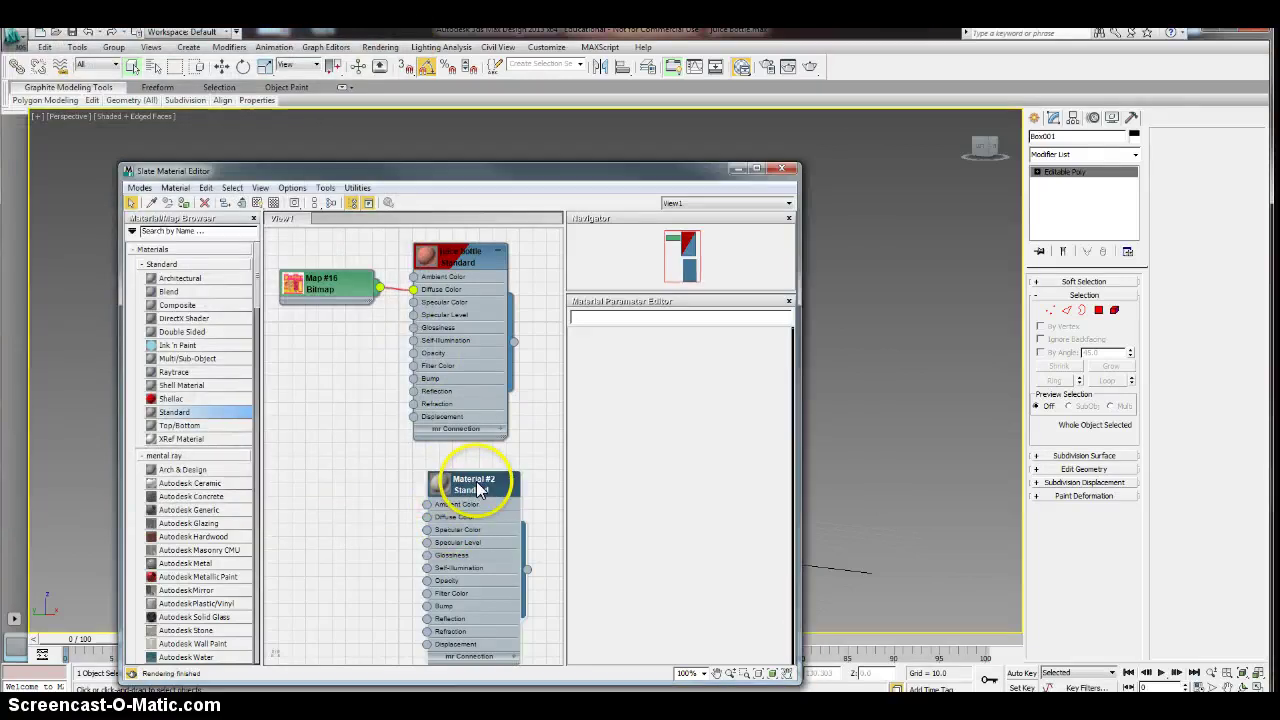
pyautogui.press('Delete')
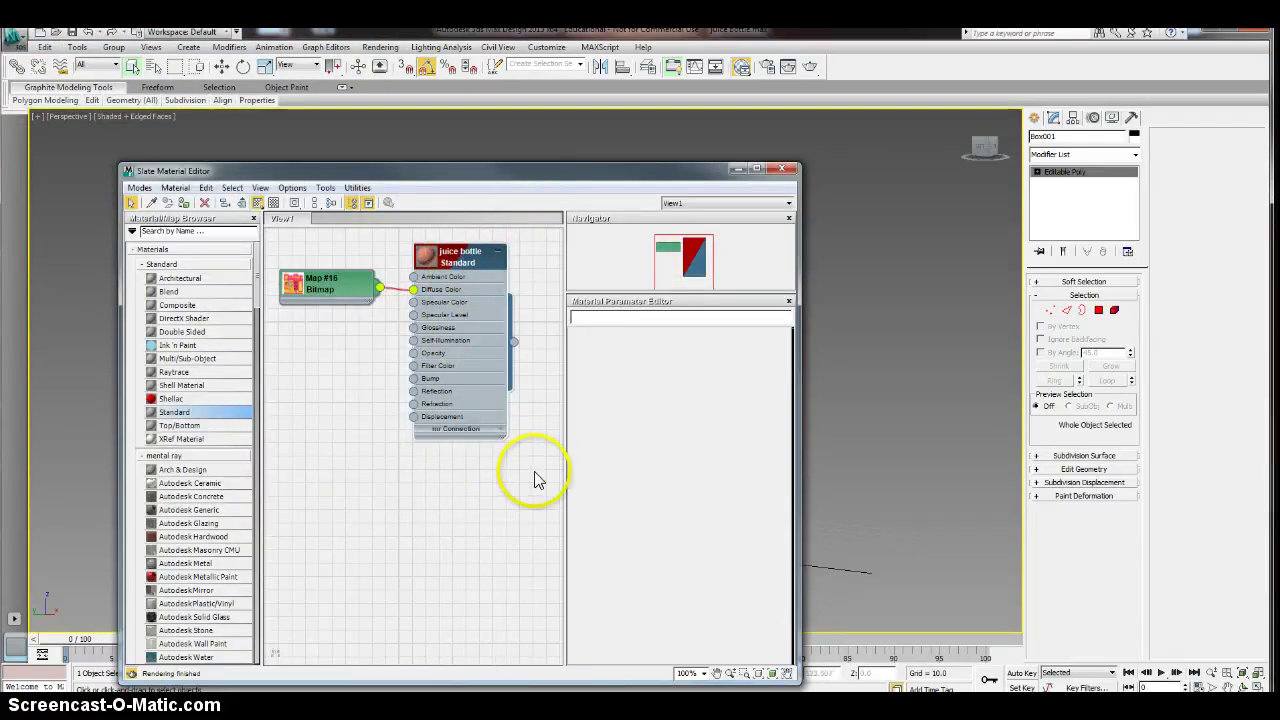
# - Assign the juice bottle material to the carton, then turn off its shaded display in the viewport
pyautogui.moveTo(569, 176); pyautogui.dragTo(585, 449)
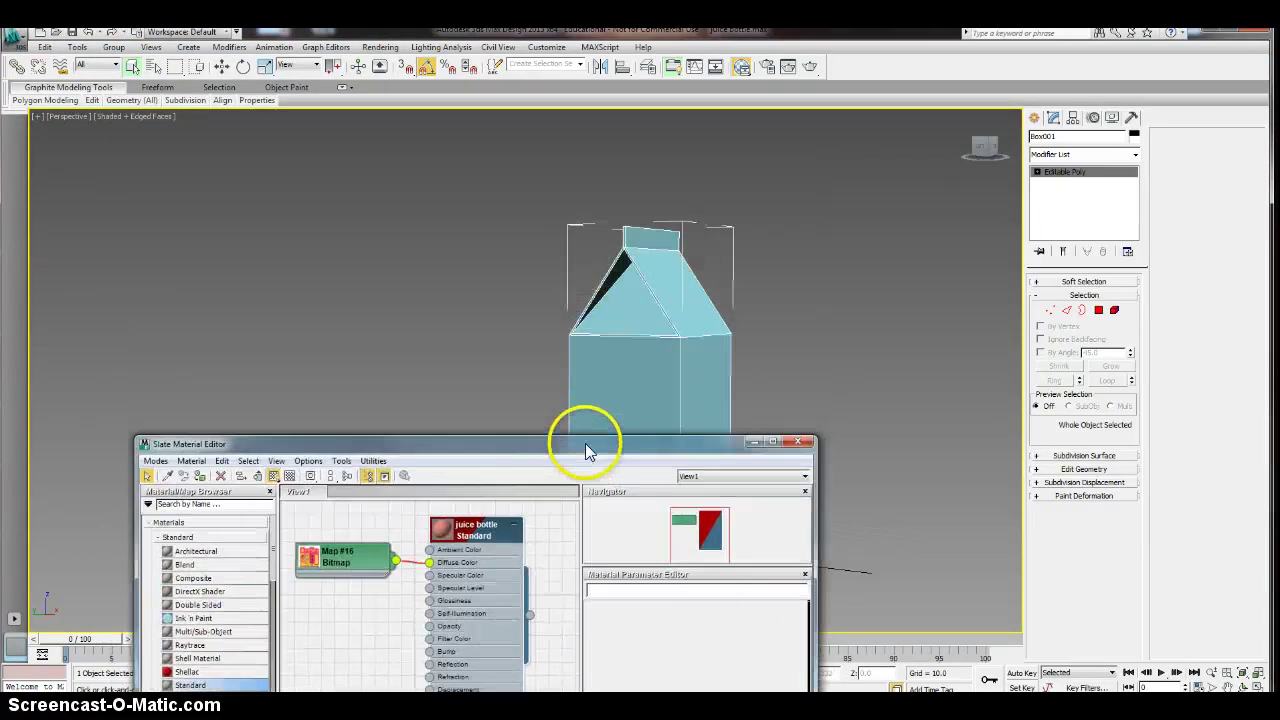
pyautogui.rightClick(461, 543)
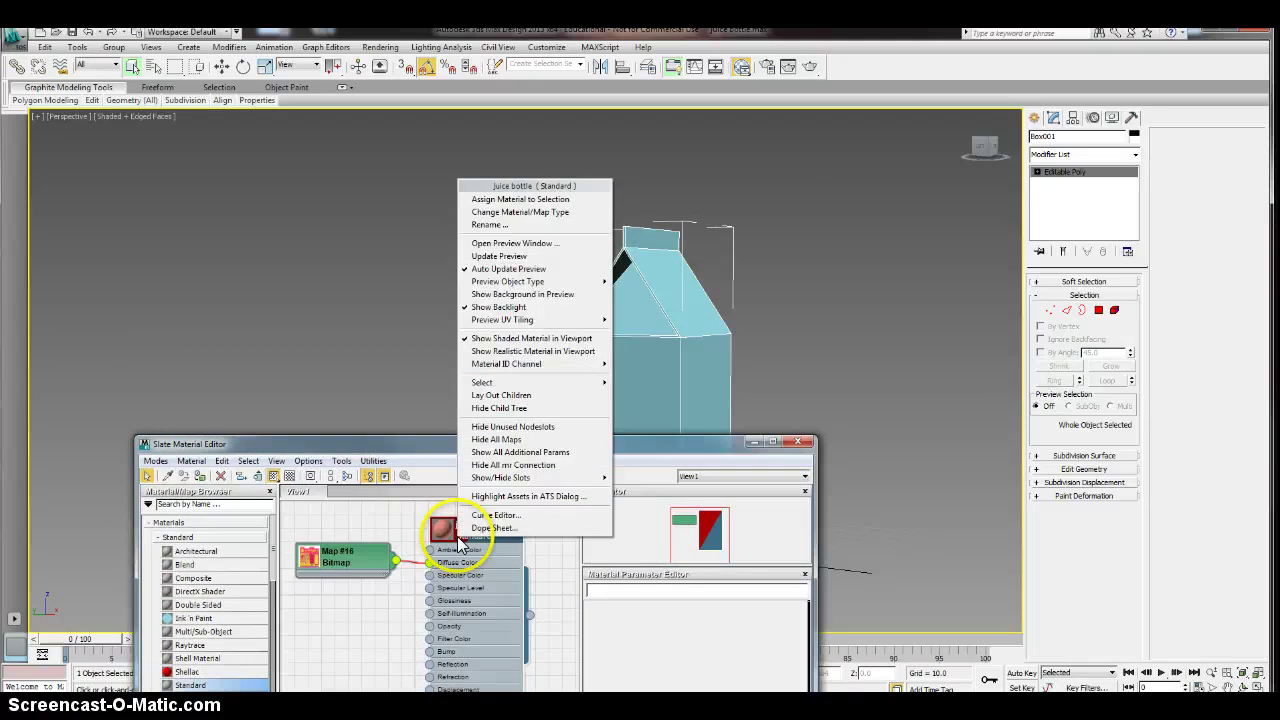
pyautogui.click(537, 204)
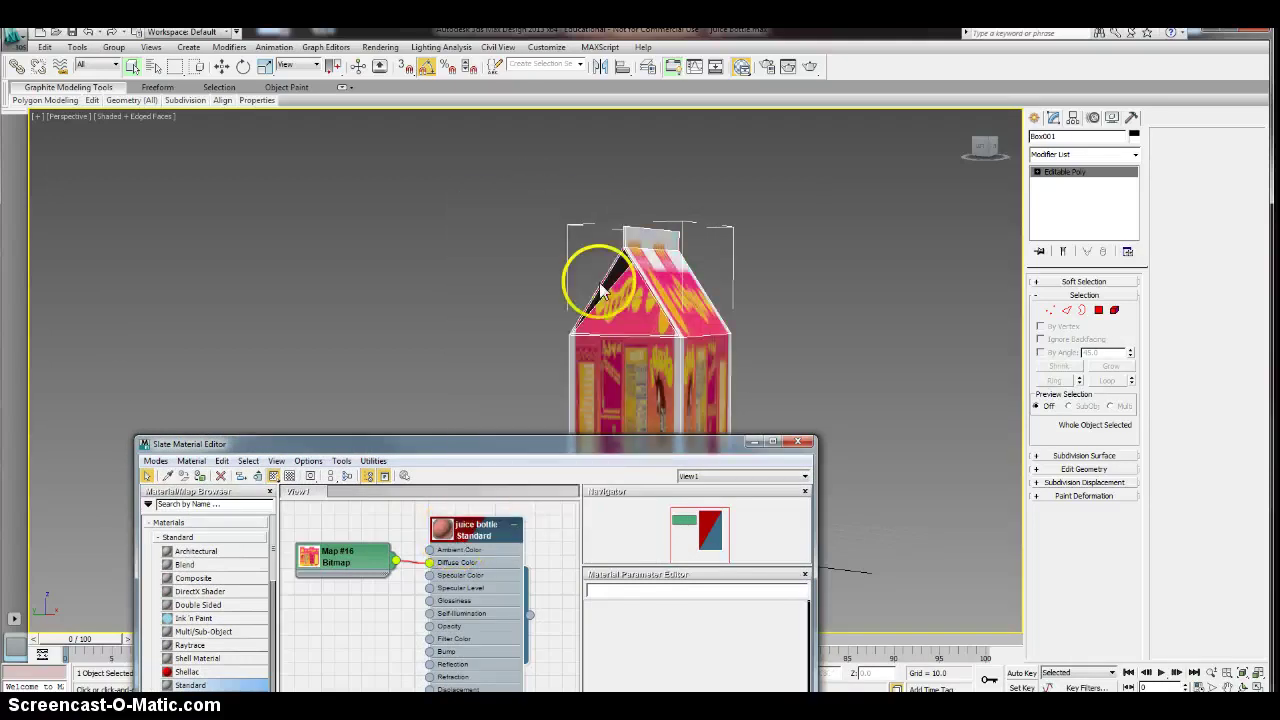
pyautogui.click(274, 477)
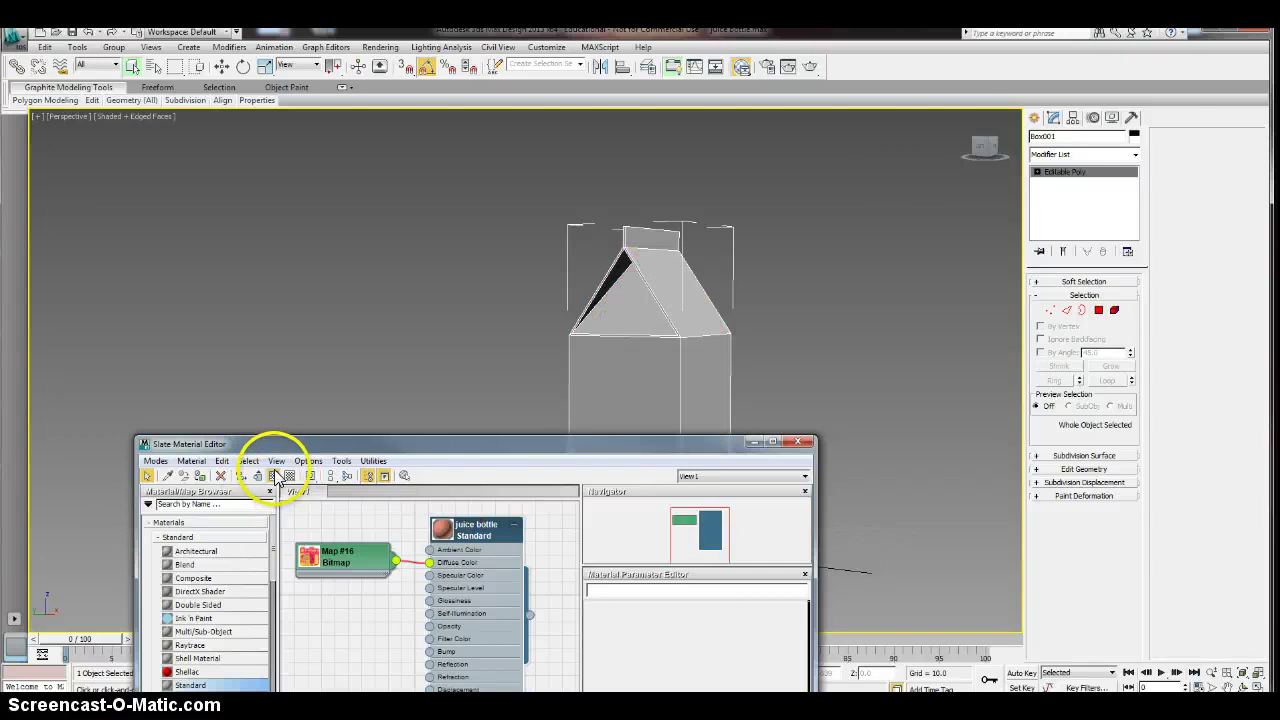
# - Display the juice bottle material's shaded label on the carton in the viewport and close the Slate Material Editor
pyautogui.click(274, 478)
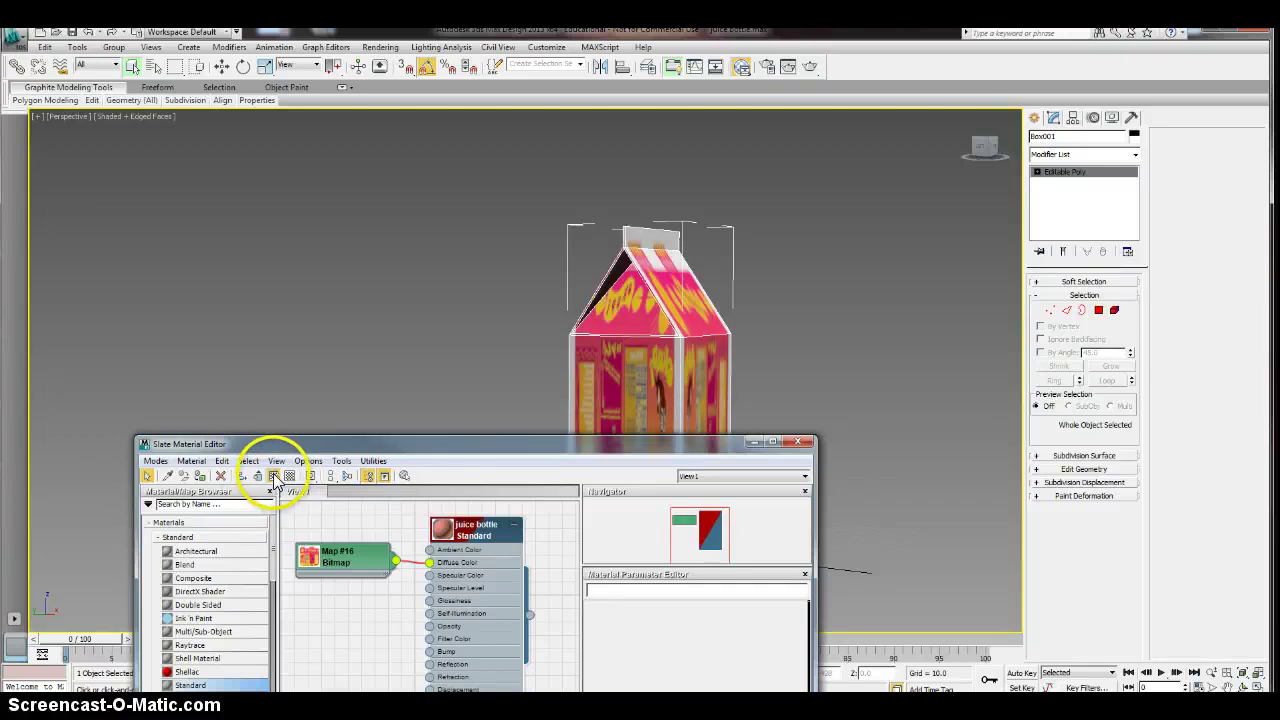
pyautogui.click(274, 477)
pyautogui.click(274, 477)
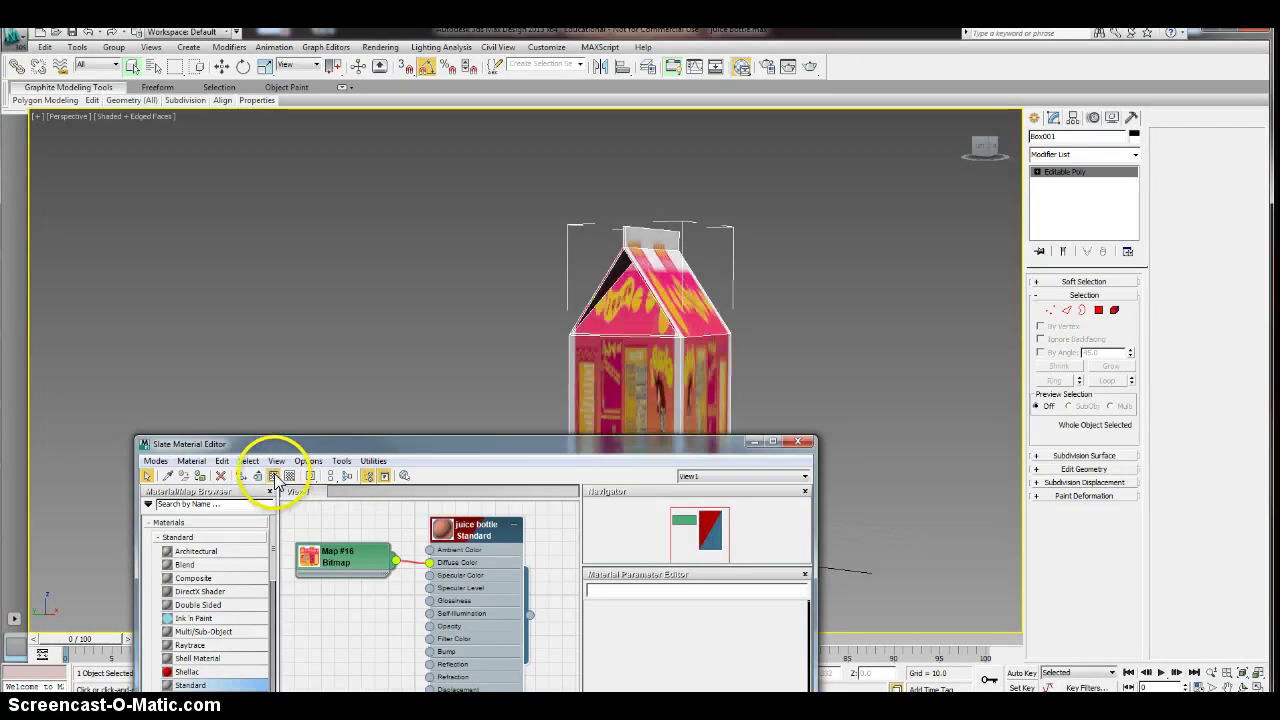
pyautogui.click(797, 443)
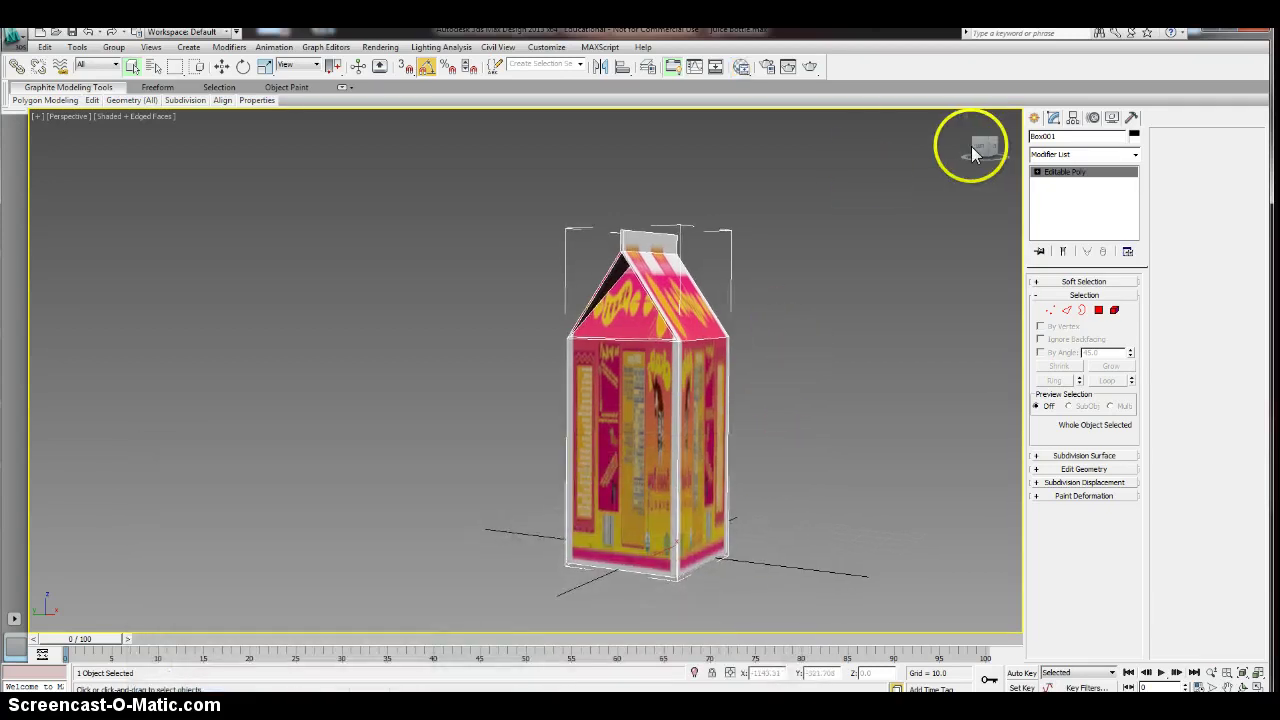
# - Add an Unwrap UVW modifier on top of the carton's Editable Poly and open its UV editor
pyautogui.moveTo(981, 144); pyautogui.dragTo(880, 148)
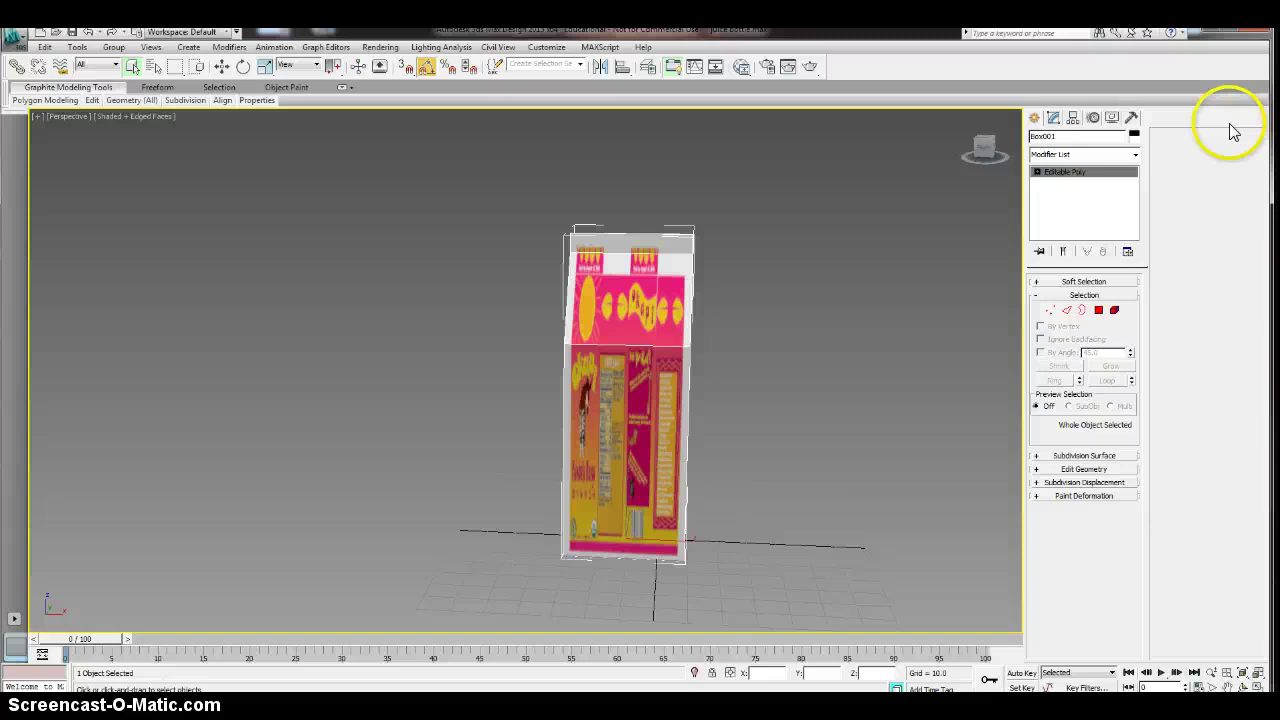
pyautogui.click(1088, 158)
pyautogui.scroll(-15, 1088, 163)
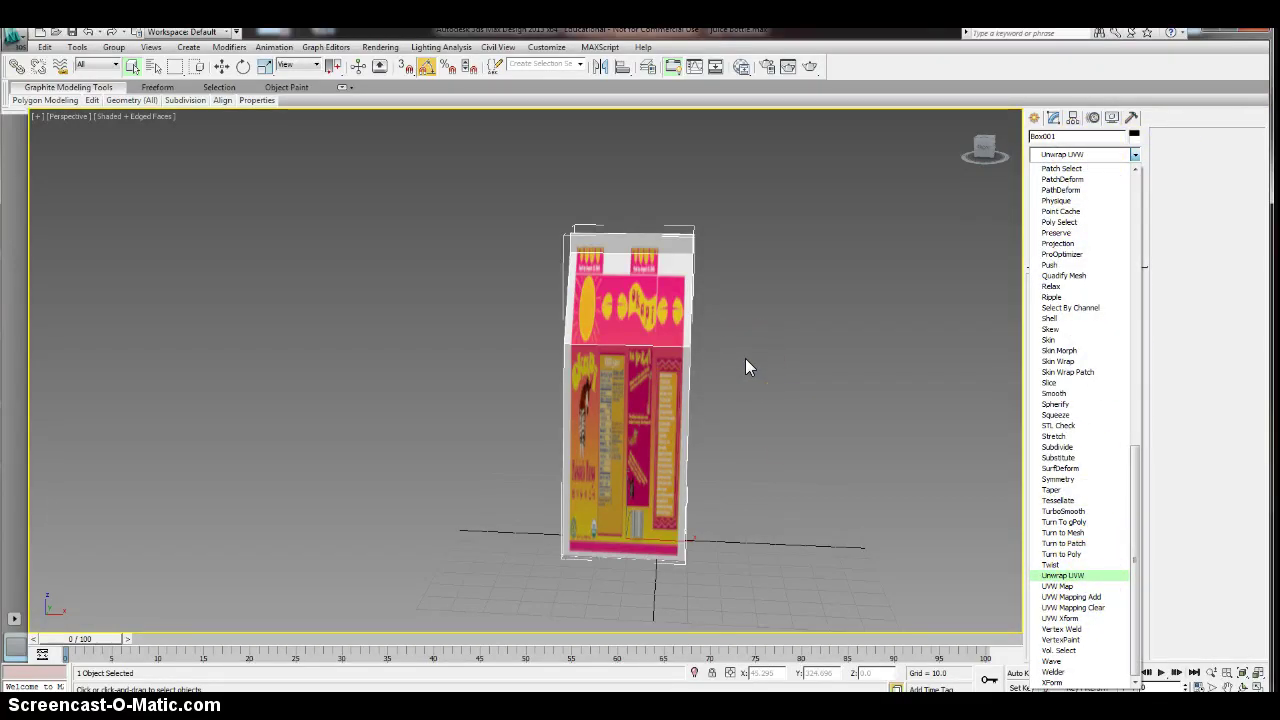
pyautogui.click(1083, 584)
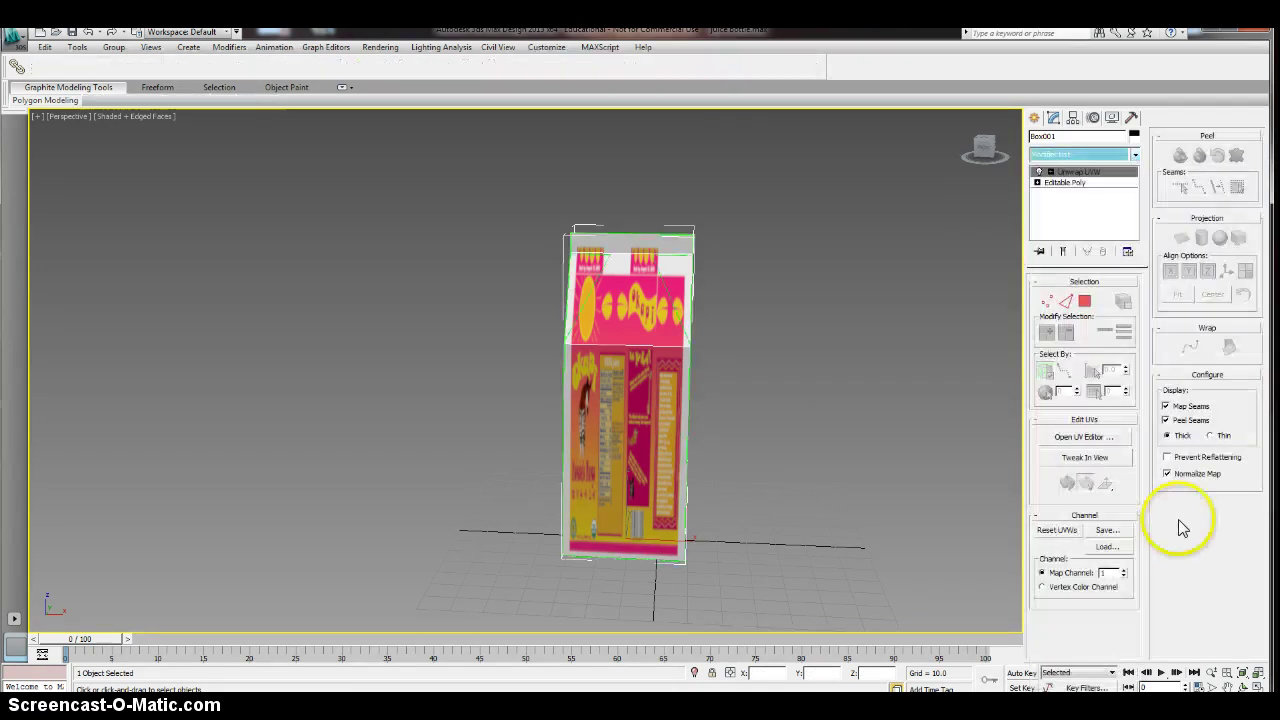
pyautogui.click(1094, 439)
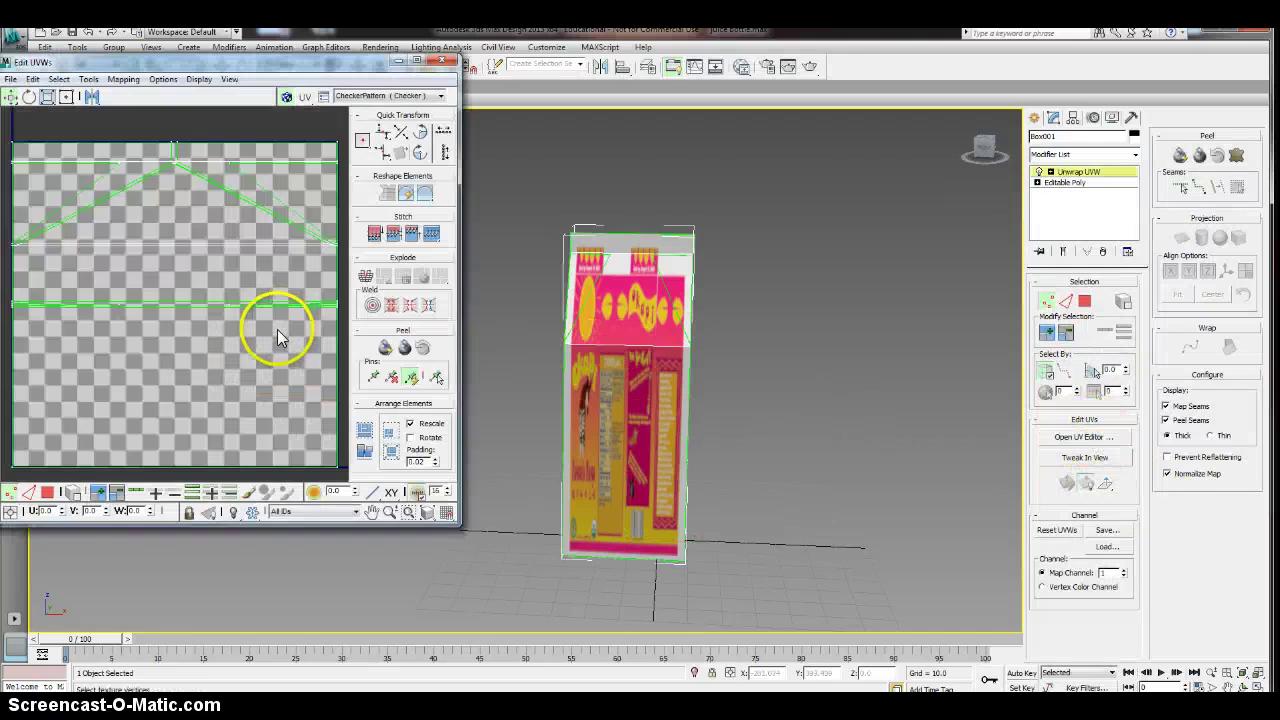
# - Show the Map #16 label image as the background of the UV editor instead of the checker pattern
pyautogui.click(388, 95)
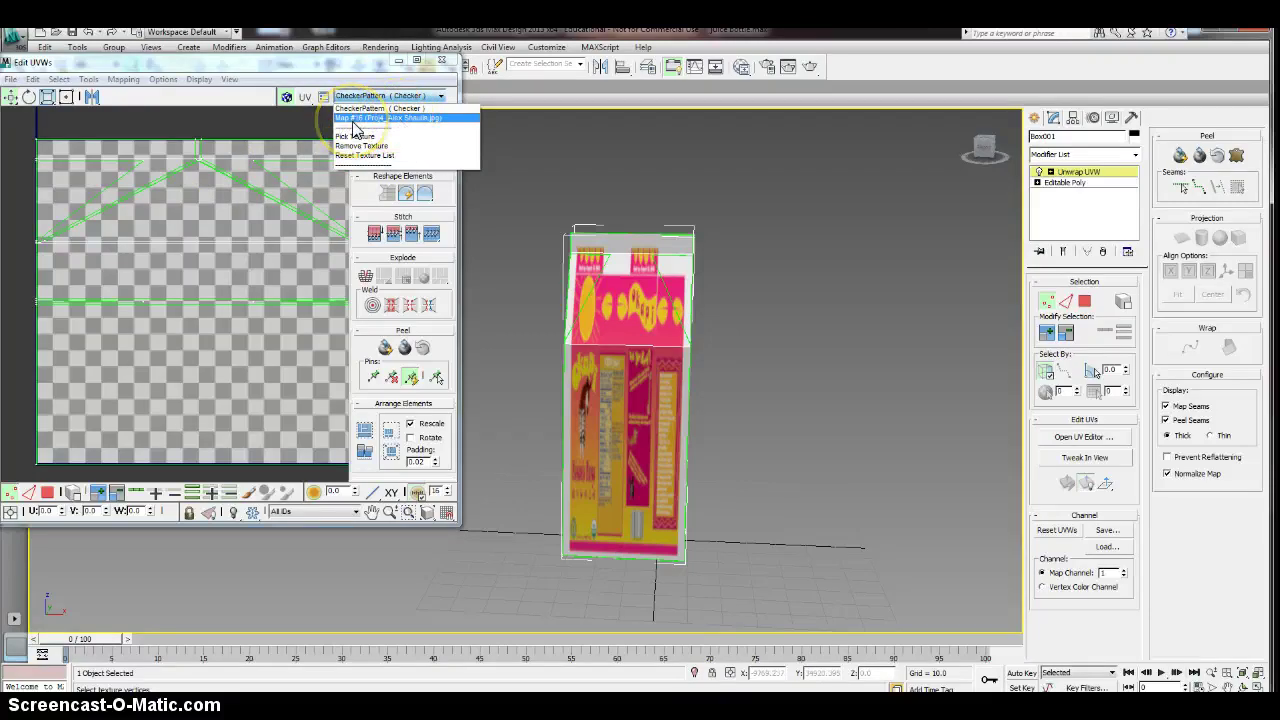
pyautogui.click(401, 118)
pyautogui.click(286, 289)
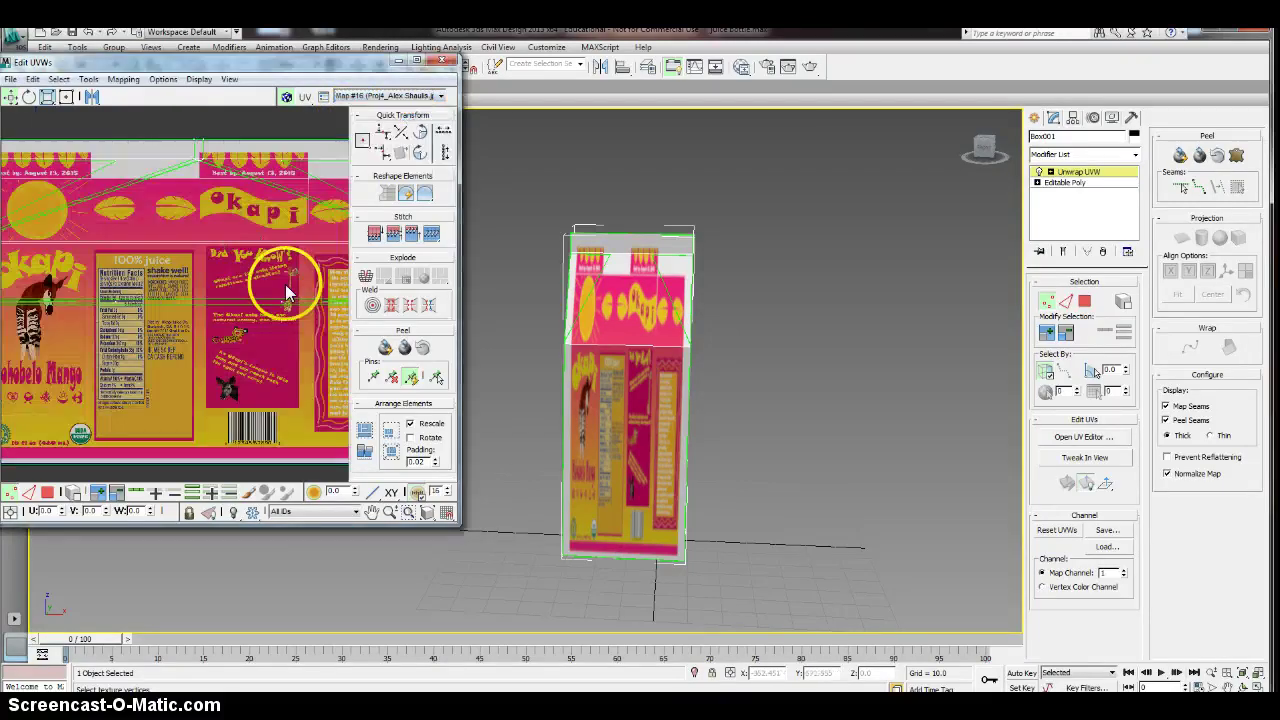
pyautogui.scroll(-2, 200, 323)
pyautogui.scroll(-2, 240, 323)
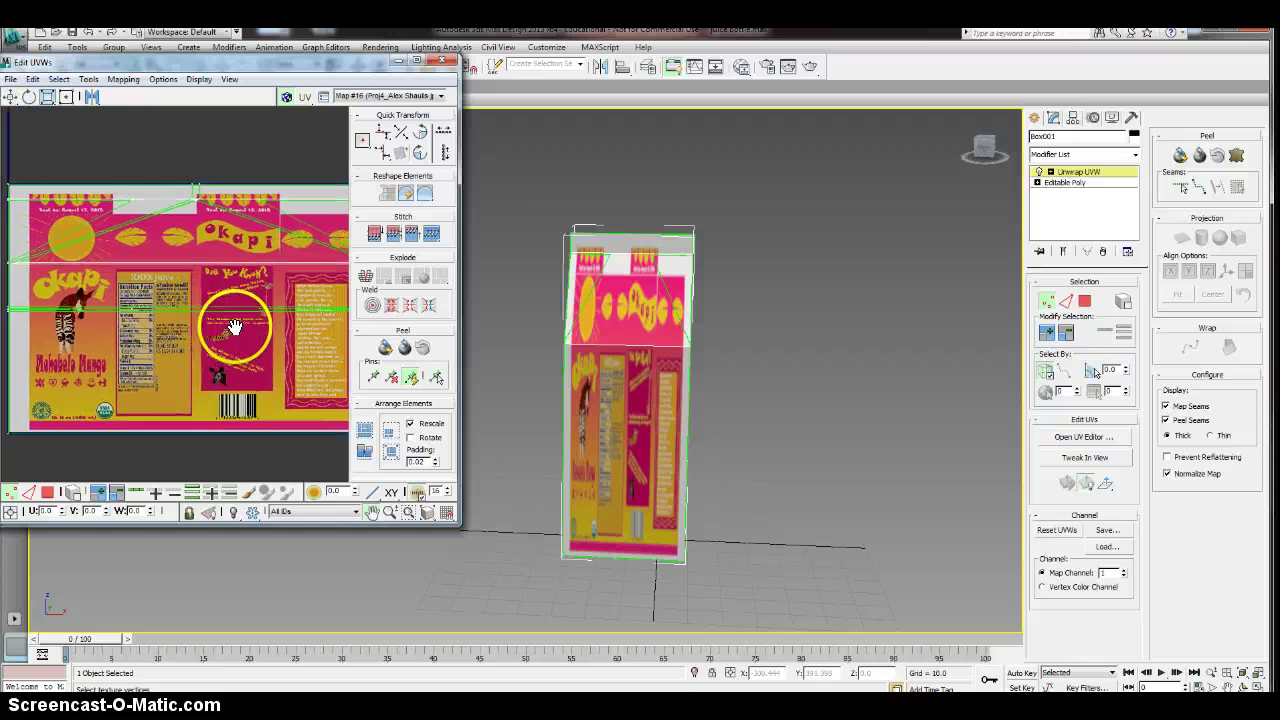
# - Select the faces of one sloped-roof side of the carton: the tall body side, the roof slope above it and the top flap
pyautogui.click(1085, 301)
pyautogui.click(657, 371)
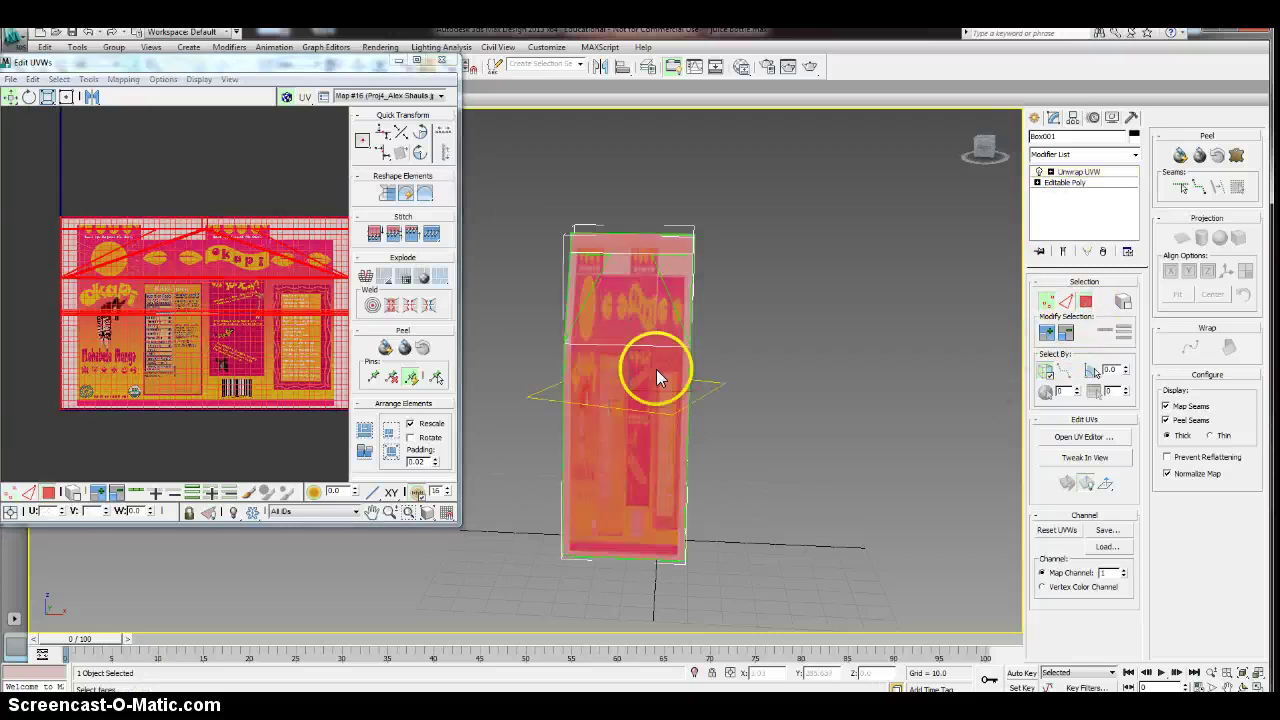
pyautogui.click(630, 368)
pyautogui.keyDown('ctrl'); pyautogui.click(637, 316); pyautogui.keyUp('ctrl')
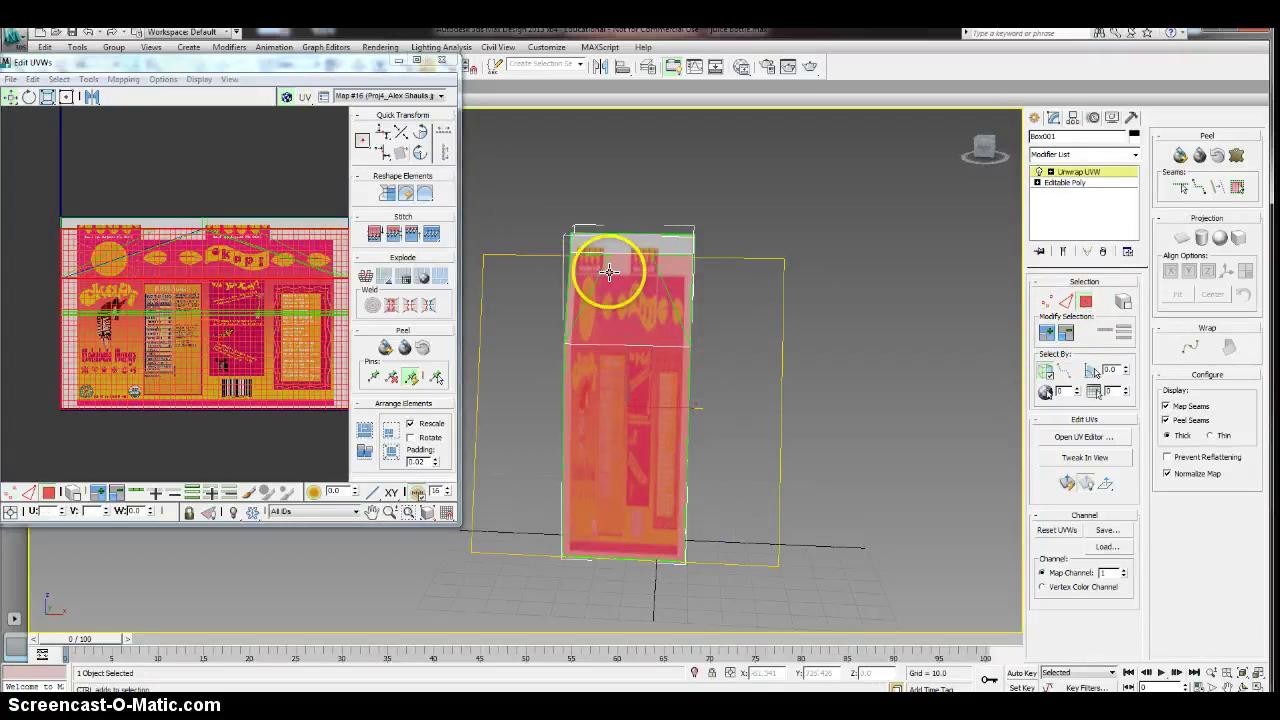
pyautogui.hotkey('ctrl', 'd')
pyautogui.click(655, 310)
pyautogui.keyDown('ctrl'); pyautogui.click(630, 408); pyautogui.keyUp('ctrl')
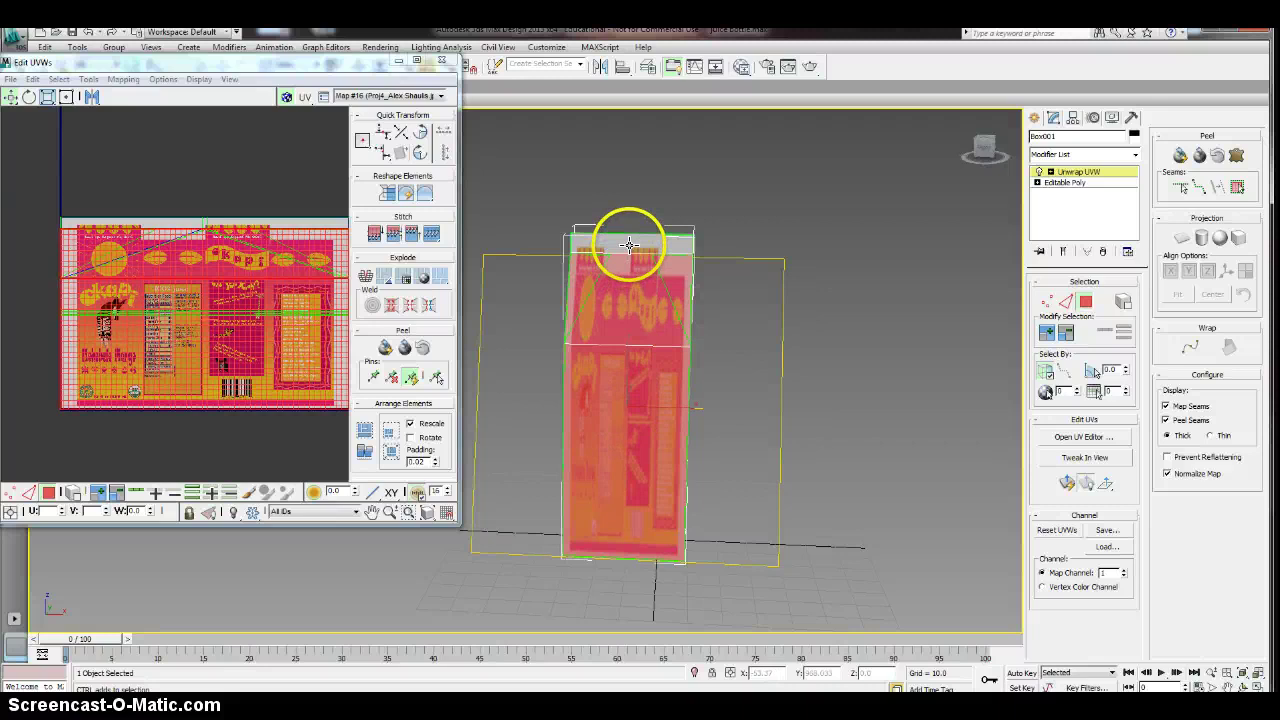
pyautogui.keyDown('ctrl'); pyautogui.click(629, 245); pyautogui.keyUp('ctrl')
# - Apply a planar projection to the selected side, roof slope and top flap faces
pyautogui.moveTo(243, 300); pyautogui.dragTo(226, 300, button='middle')
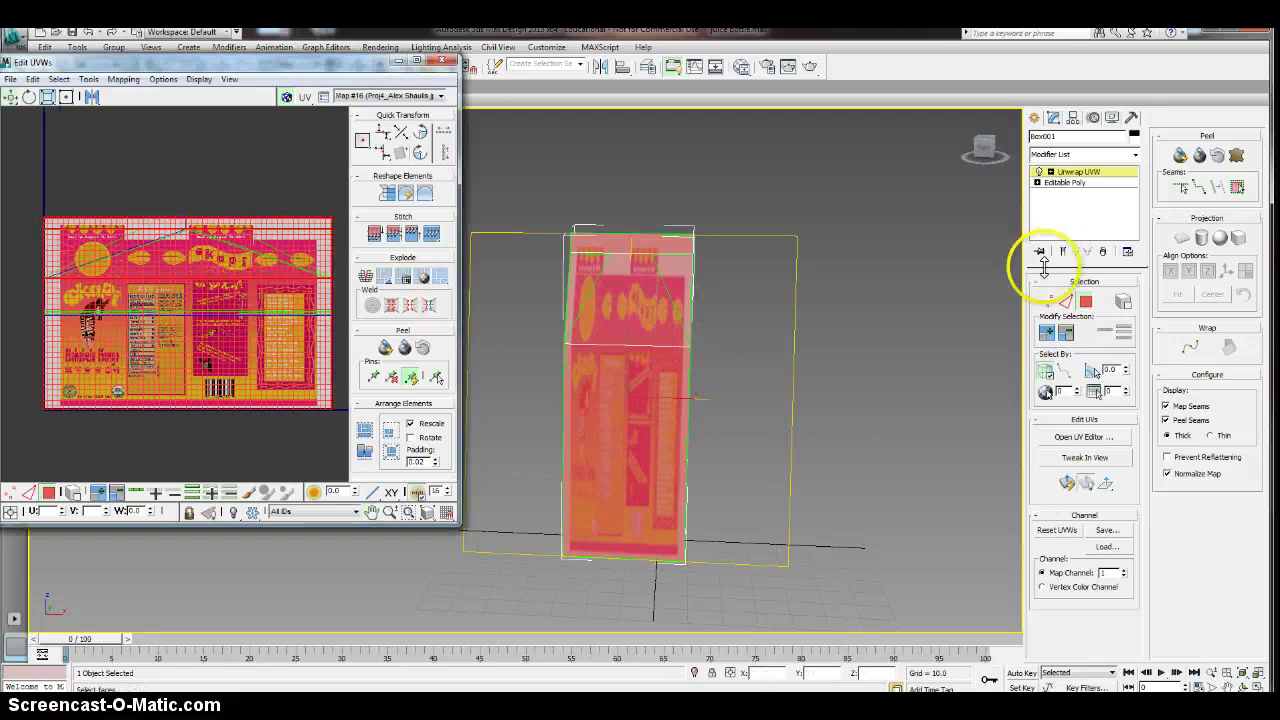
pyautogui.click(1182, 240)
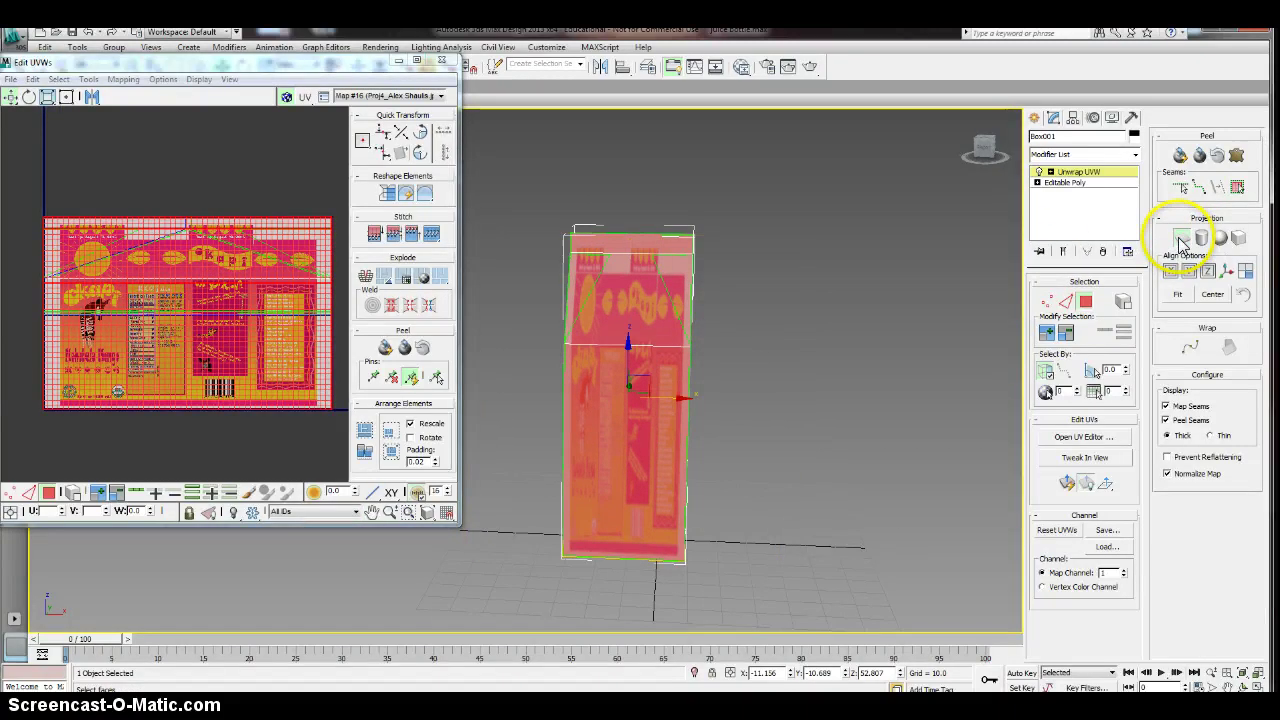
pyautogui.moveTo(285, 335); pyautogui.dragTo(280, 337, button='middle')
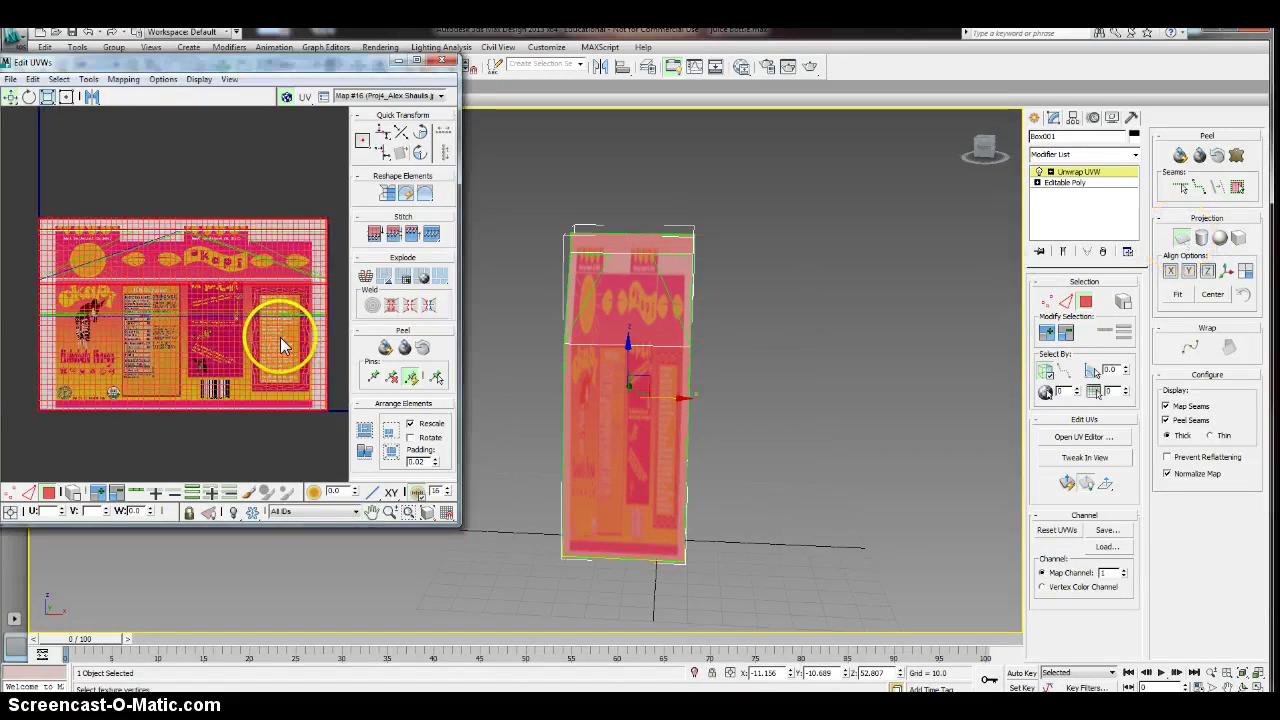
pyautogui.click(1181, 237)
# - Narrow the selected UVs horizontally and place them over the okapi front panel with the sun above it
pyautogui.click(48, 97)
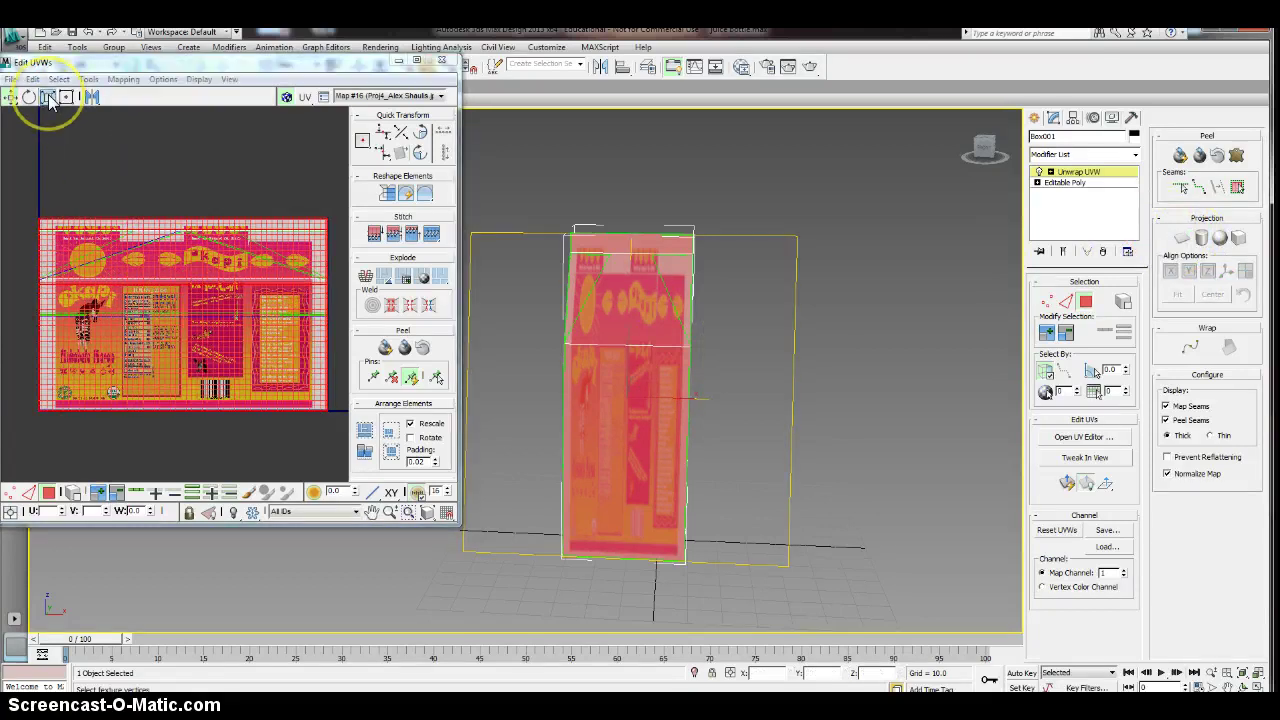
pyautogui.moveTo(50, 118); pyautogui.dragTo(50, 128)
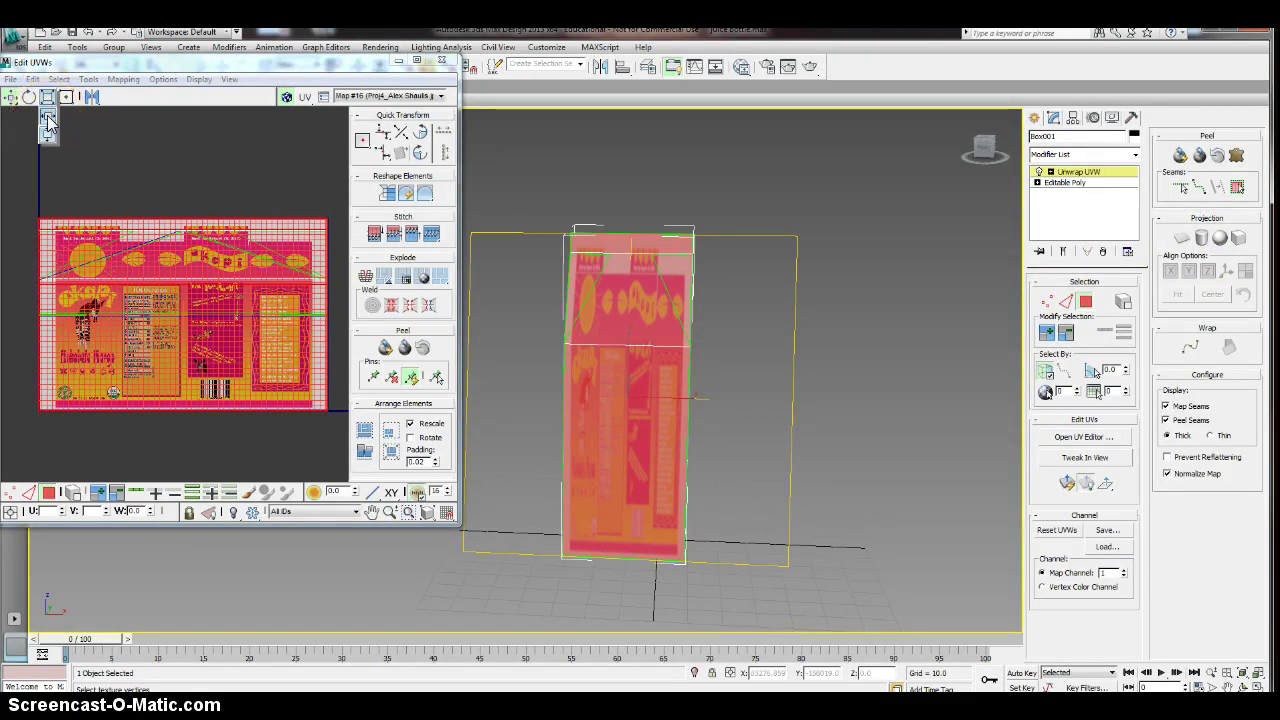
pyautogui.moveTo(46, 118); pyautogui.dragTo(53, 129)
pyautogui.moveTo(214, 343); pyautogui.dragTo(104, 328)
pyautogui.click(10, 96)
# - Scale the front panel UVs vertically to match the label artwork's height and leave face selection
pyautogui.click(48, 97)
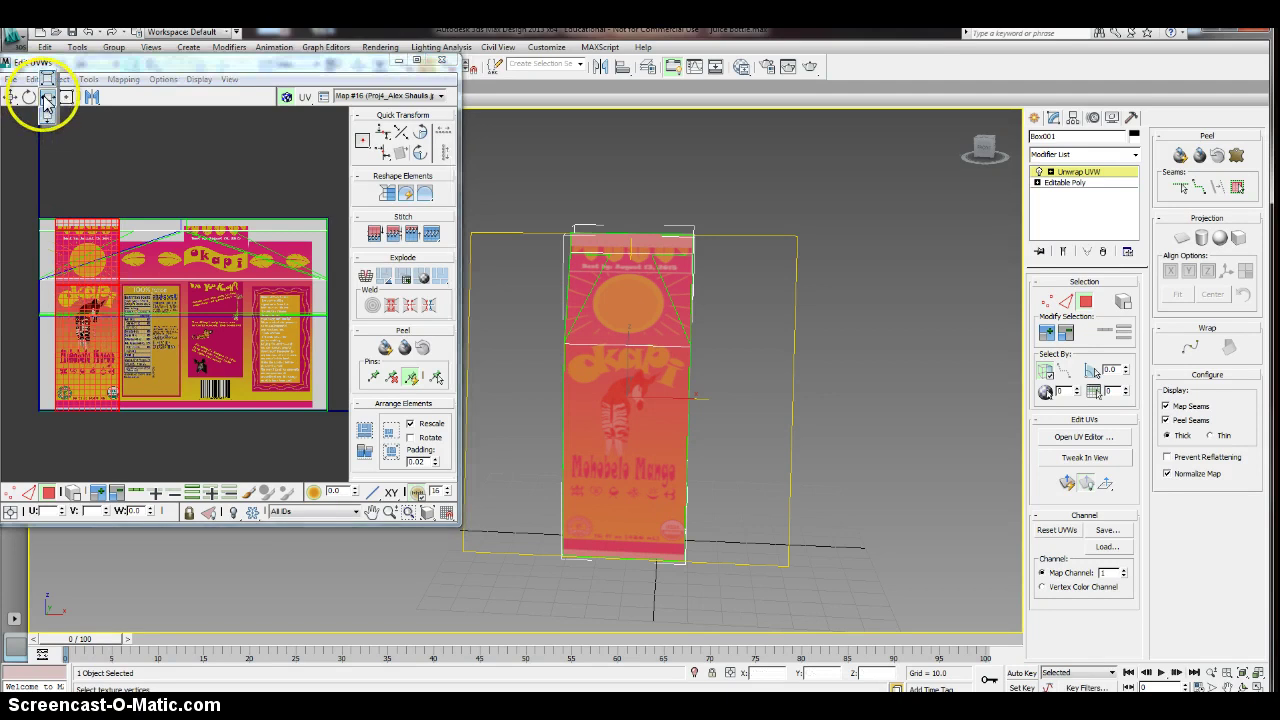
pyautogui.moveTo(46, 99); pyautogui.dragTo(48, 115)
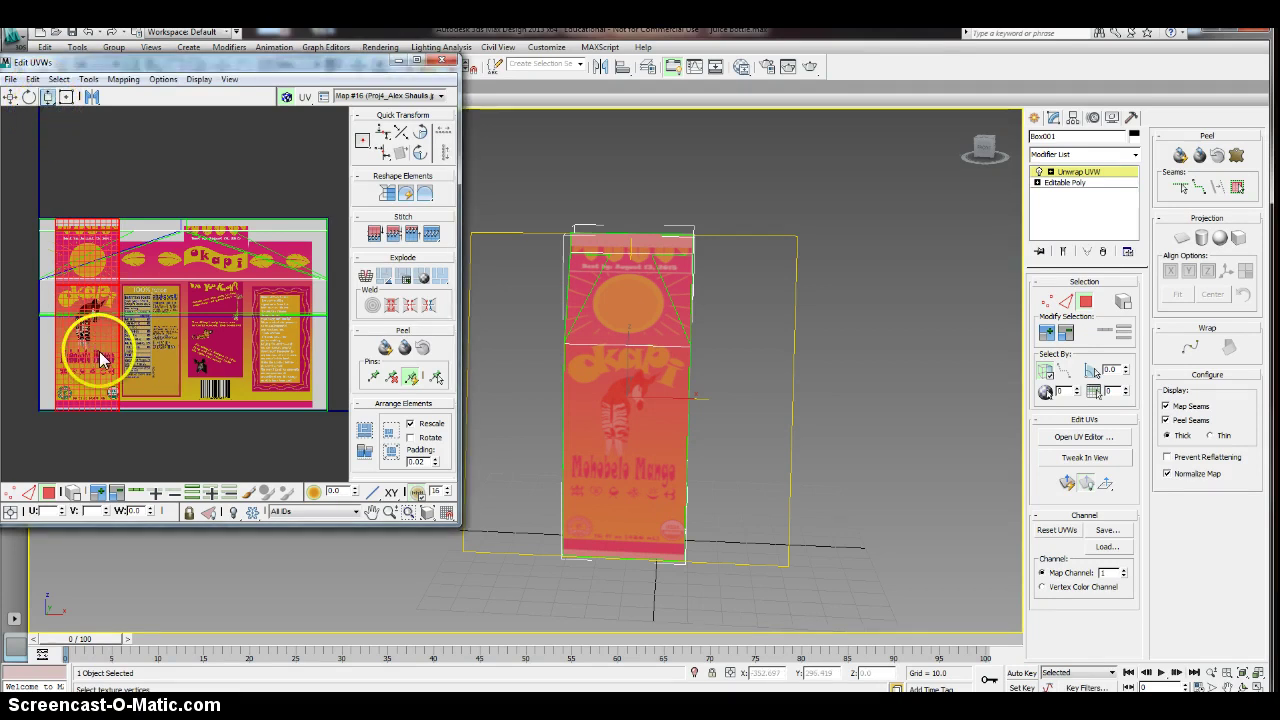
pyautogui.moveTo(99, 353); pyautogui.dragTo(102, 362)
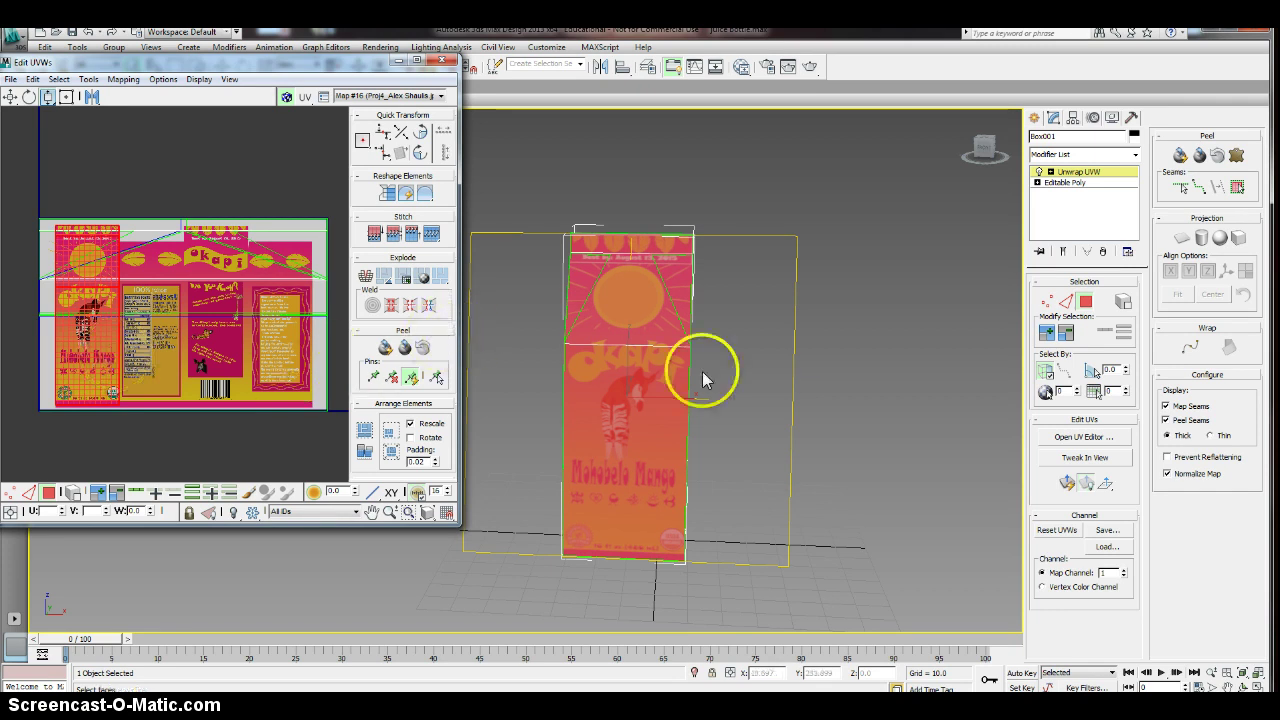
pyautogui.click(1086, 301)
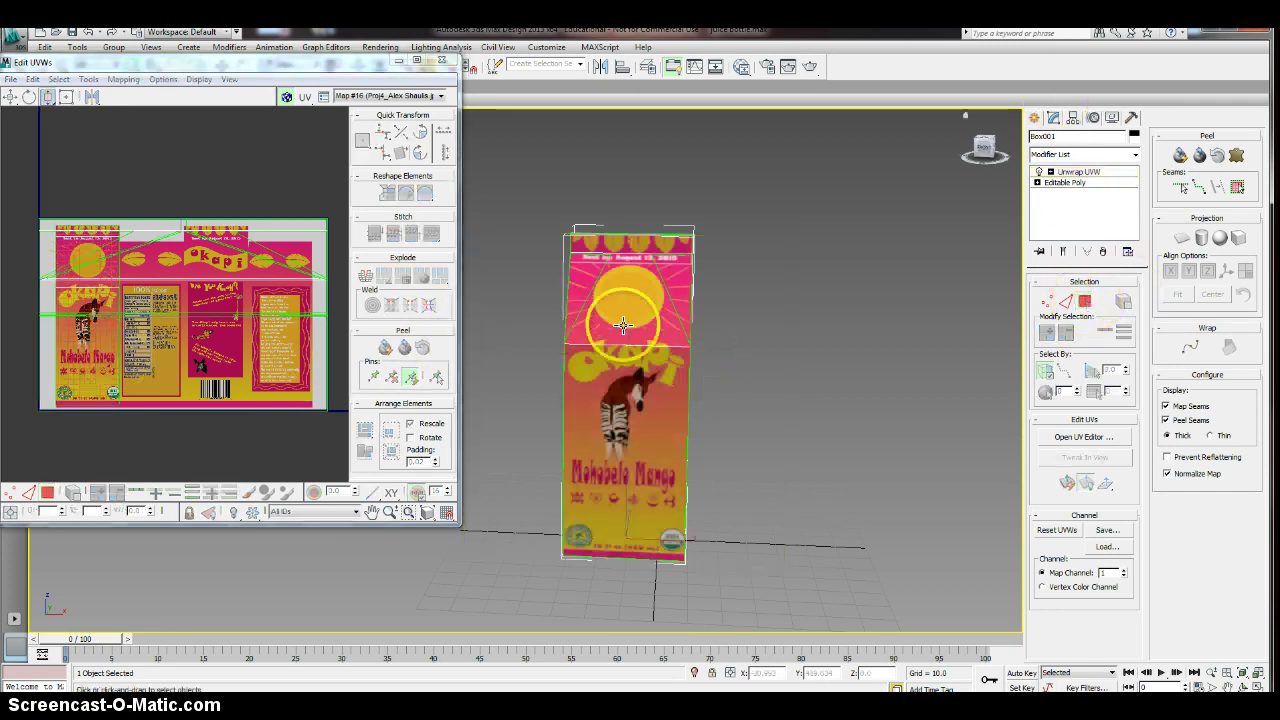
# - Select the opposite side of the carton: its tall body face, the roof slope above it and the top flap
pyautogui.keyDown('alt'); pyautogui.moveTo(622, 325); pyautogui.dragTo(715, 338, button='middle'); pyautogui.keyUp('alt')
pyautogui.moveTo(638, 482); pyautogui.dragTo(698, 382, button='middle')
pyautogui.moveTo(838, 220); pyautogui.dragTo(764, 331, button='middle')
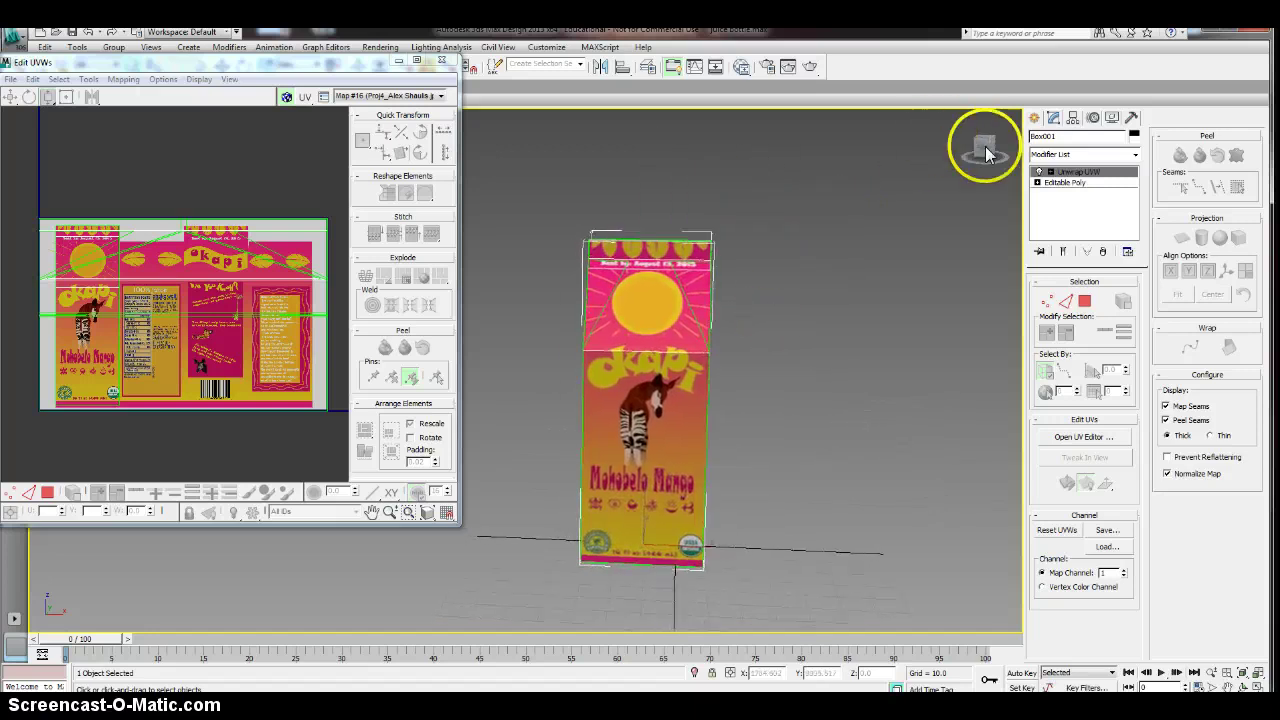
pyautogui.moveTo(967, 150); pyautogui.dragTo(725, 151)
pyautogui.click(709, 421)
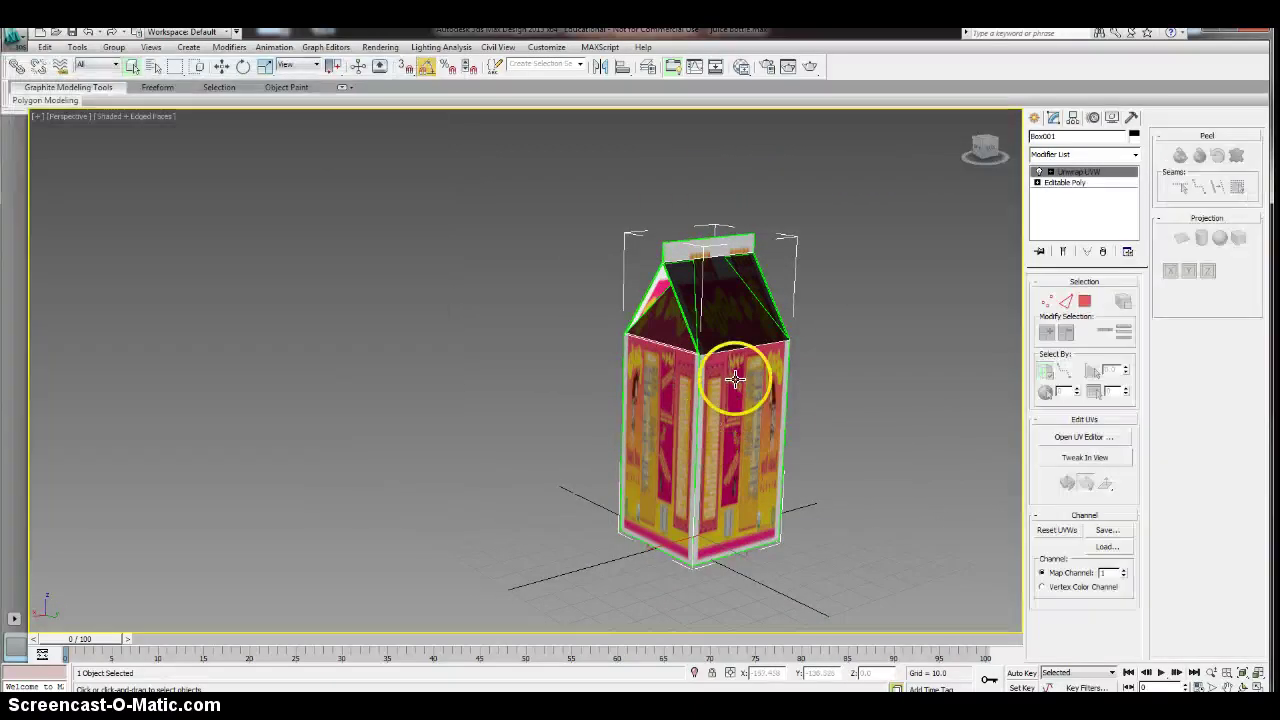
pyautogui.click(1085, 302)
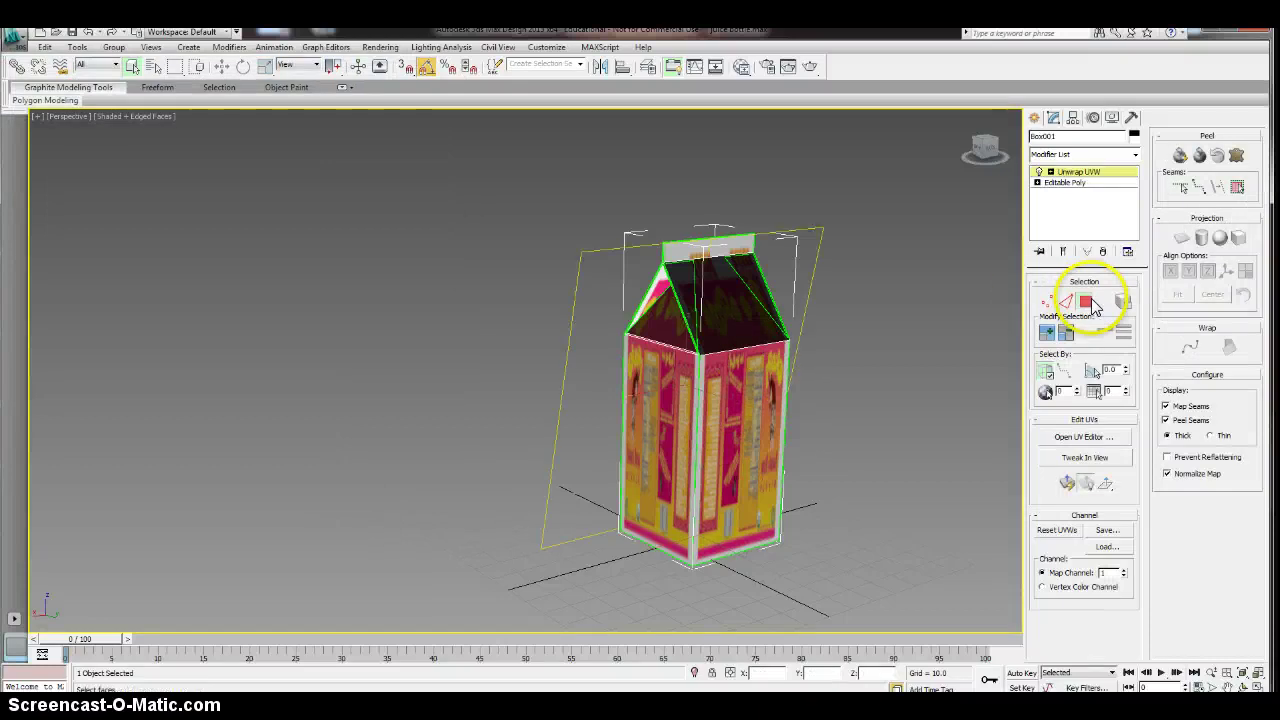
pyautogui.click(723, 389)
pyautogui.keyDown('ctrl'); pyautogui.click(732, 306); pyautogui.keyUp('ctrl')
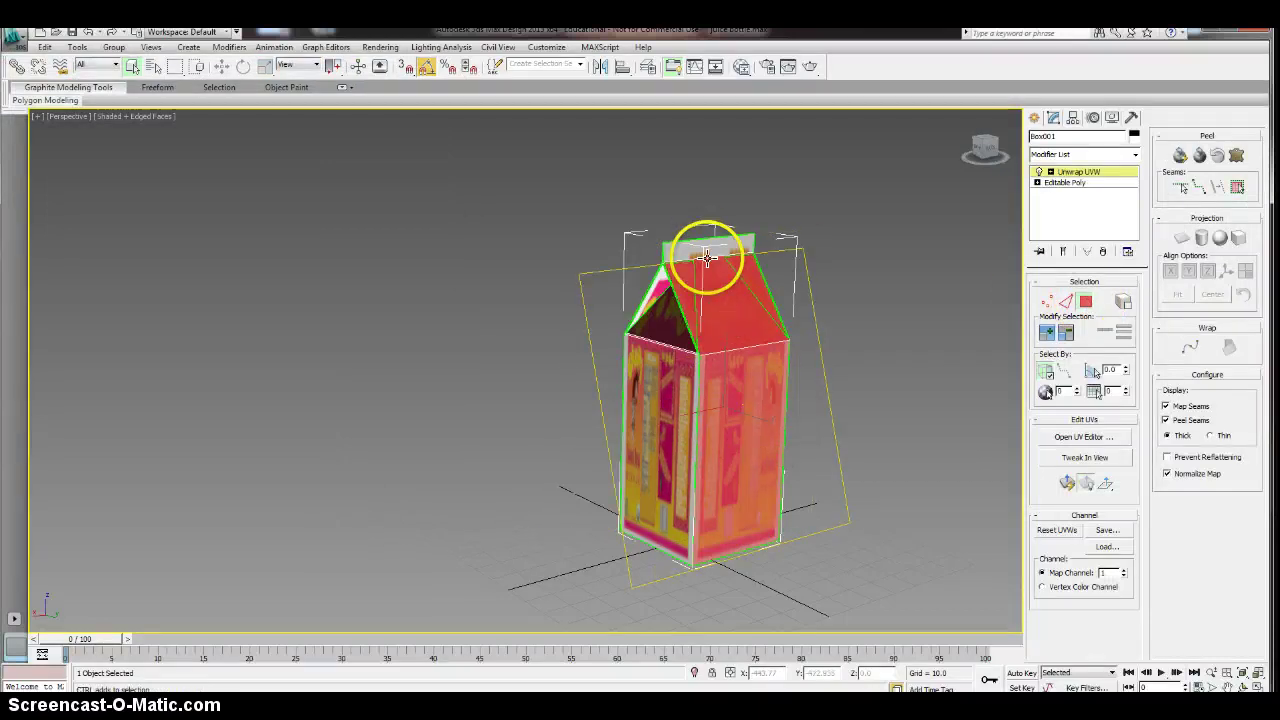
pyautogui.keyDown('ctrl'); pyautogui.click(709, 245); pyautogui.keyUp('ctrl')
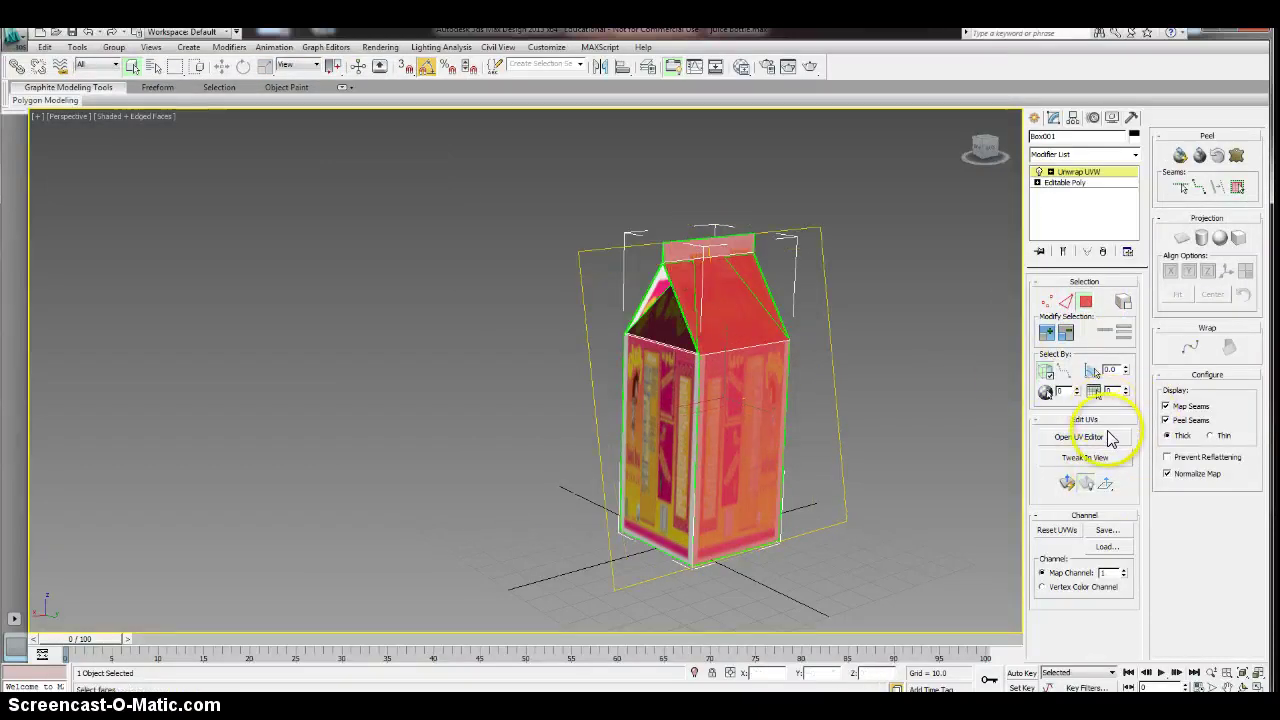
# - Reopen the UV editor and scale the opposite side's UVs vertically to fit the label artwork's height
pyautogui.click(1078, 437)
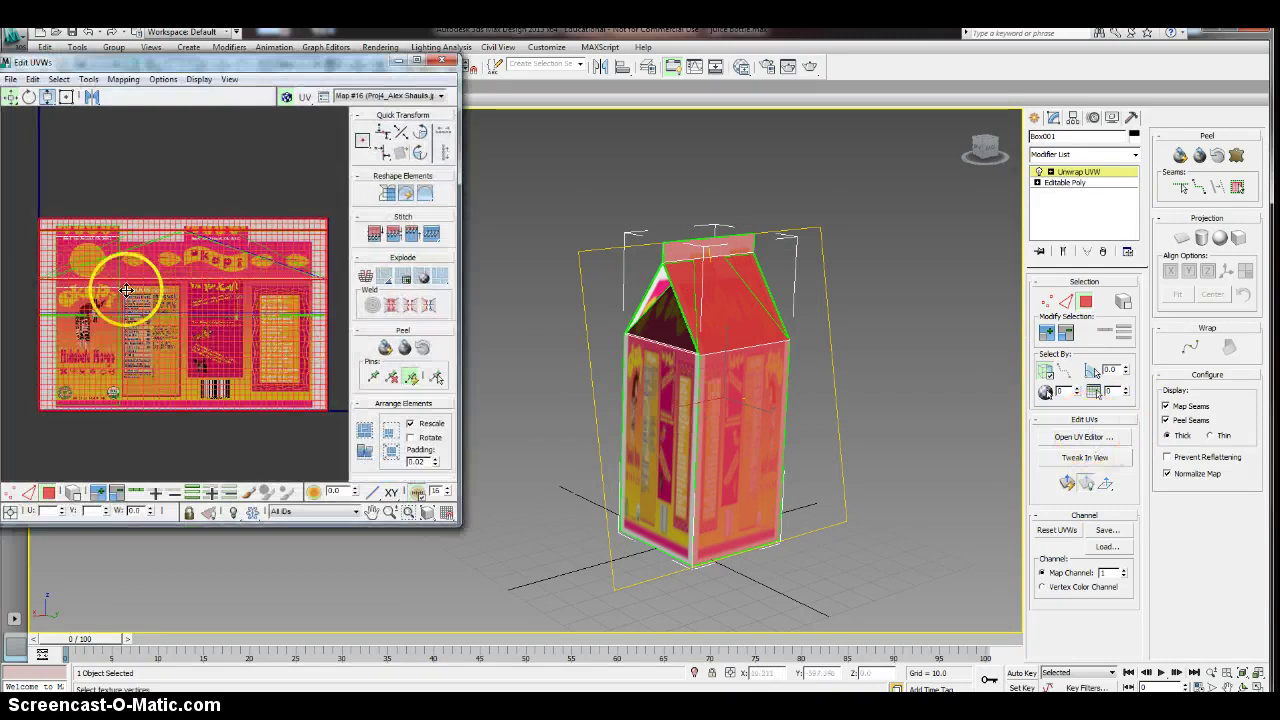
pyautogui.click(47, 98)
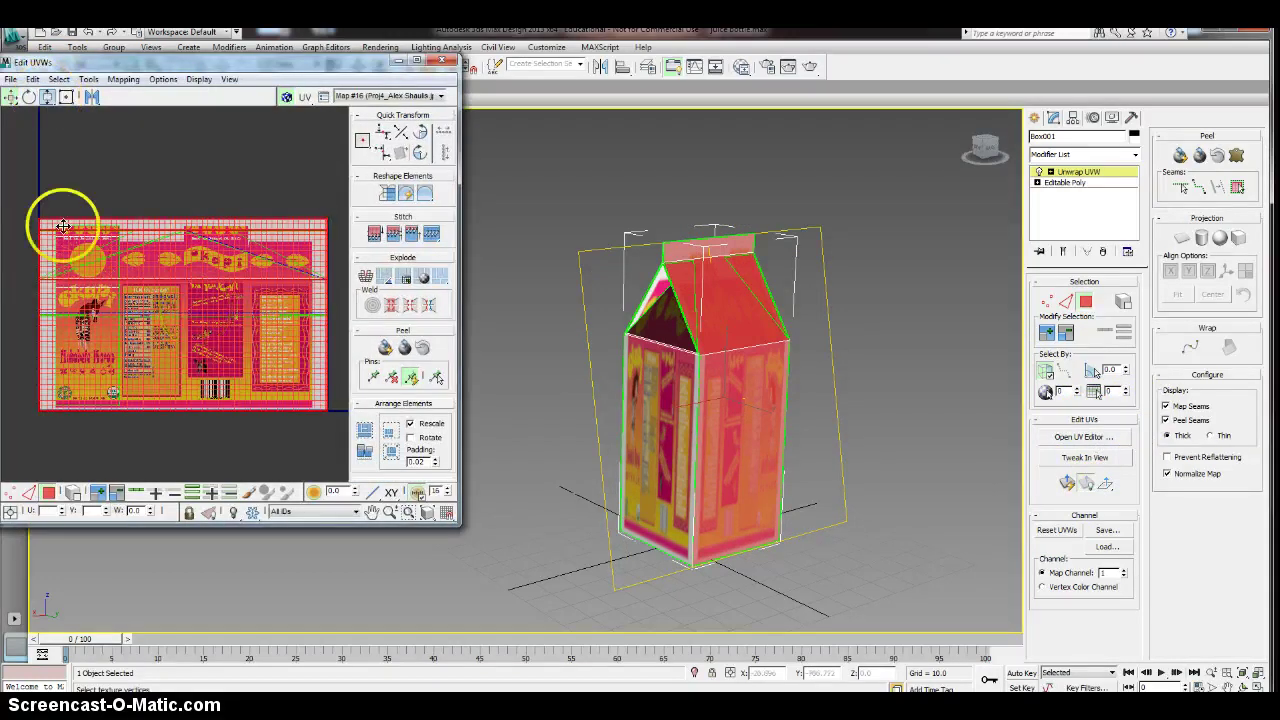
pyautogui.moveTo(164, 322)
pyautogui.mouseDown()
pyautogui.moveTo(177, 354)
pyautogui.moveTo(175, 333)
pyautogui.mouseUp()
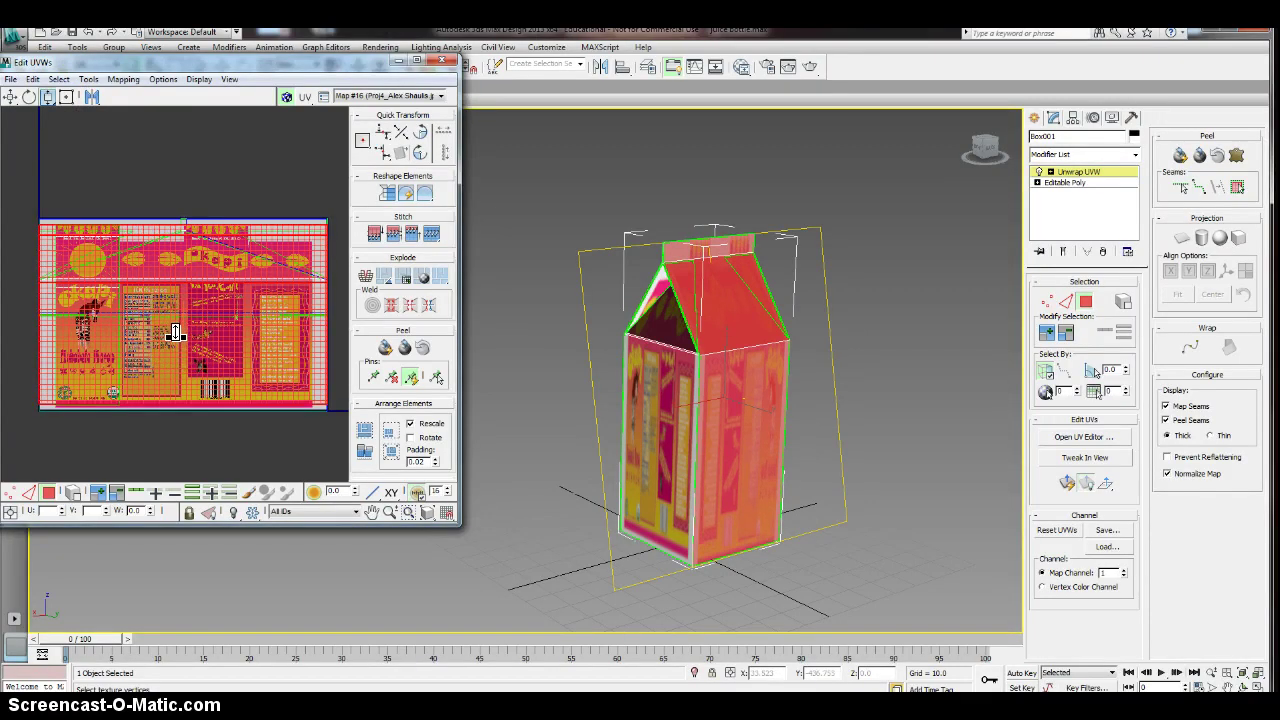
# - Narrow the opposite side's UVs horizontally and place them over the label panel with the barcode and the okapi banner
pyautogui.click(15, 133)
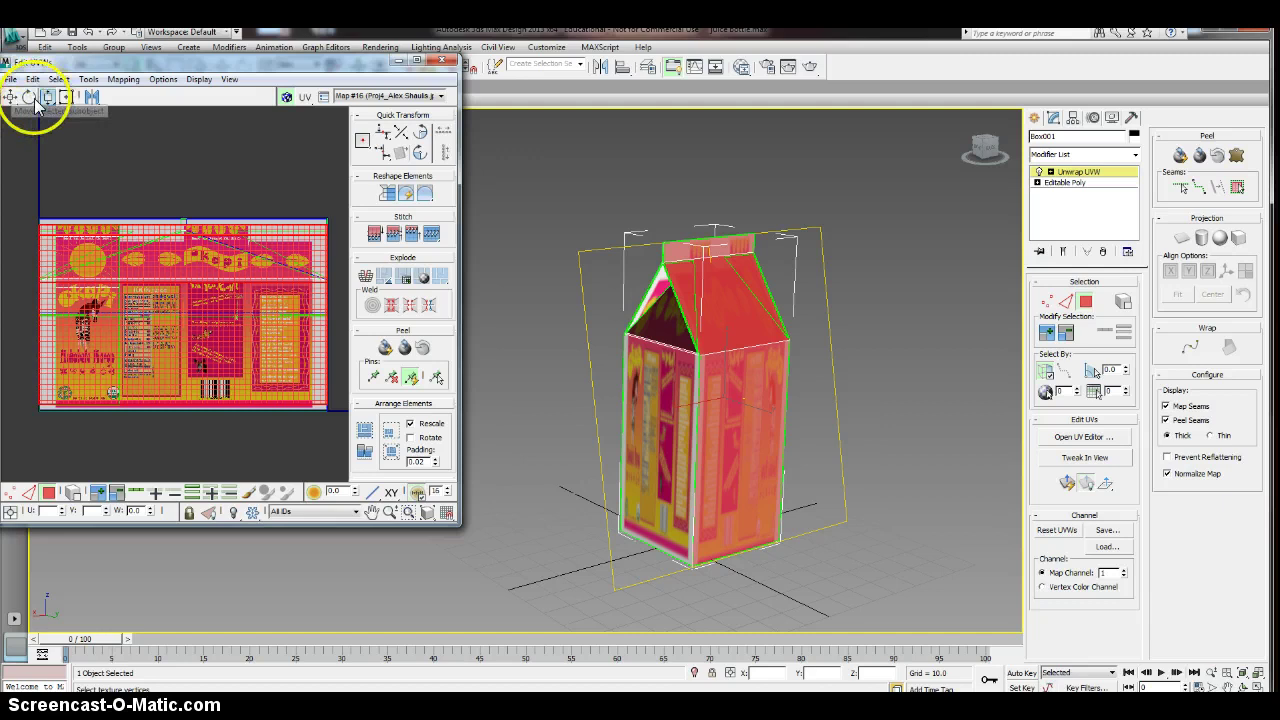
pyautogui.click(48, 98)
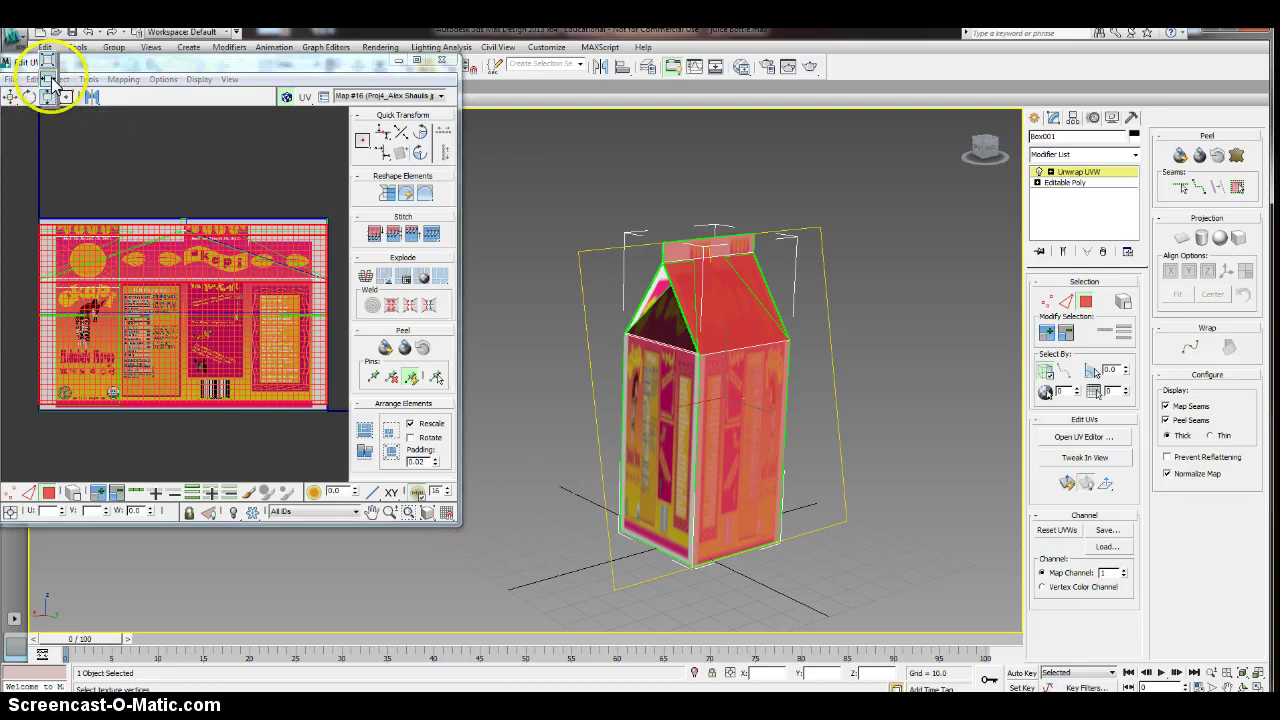
pyautogui.click(49, 80)
pyautogui.moveTo(241, 321); pyautogui.dragTo(212, 370)
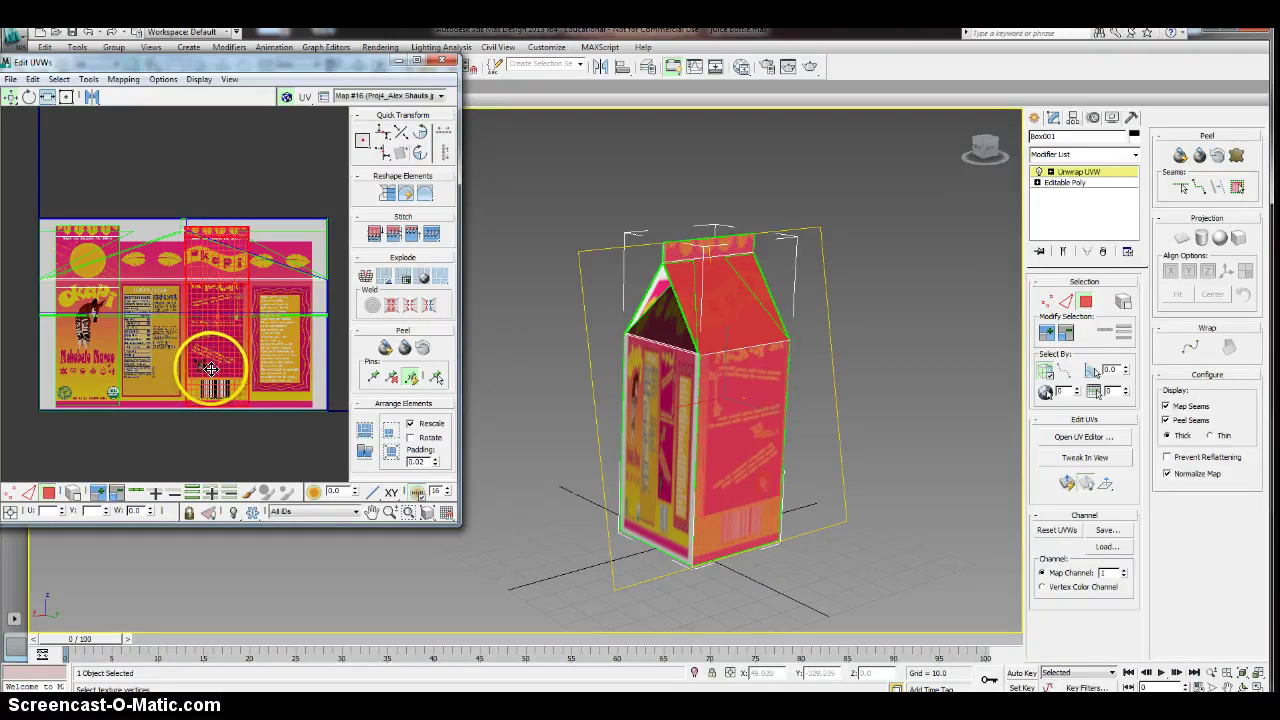
pyautogui.keyDown('alt'); pyautogui.moveTo(528, 474); pyautogui.dragTo(651, 331, button='middle'); pyautogui.keyUp('alt')
pyautogui.scroll(3, 779, 485)
pyautogui.scroll(5, 228, 345)
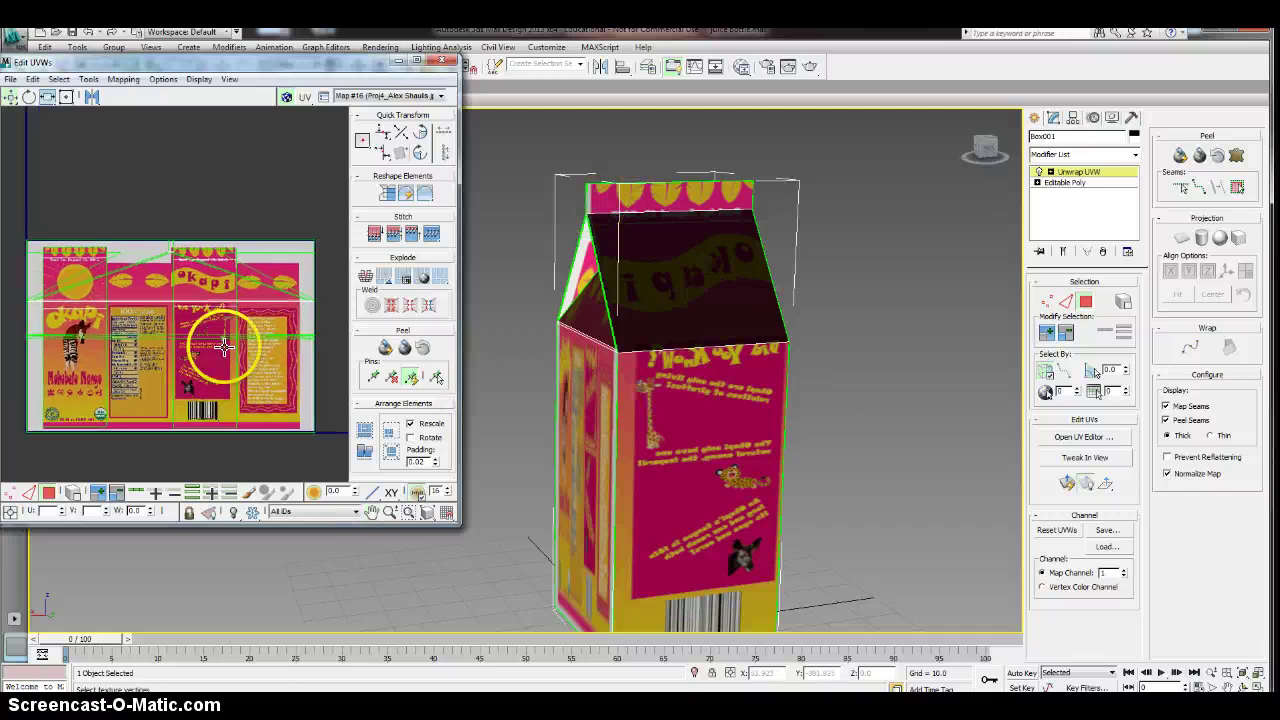
pyautogui.scroll(-3, 190, 378)
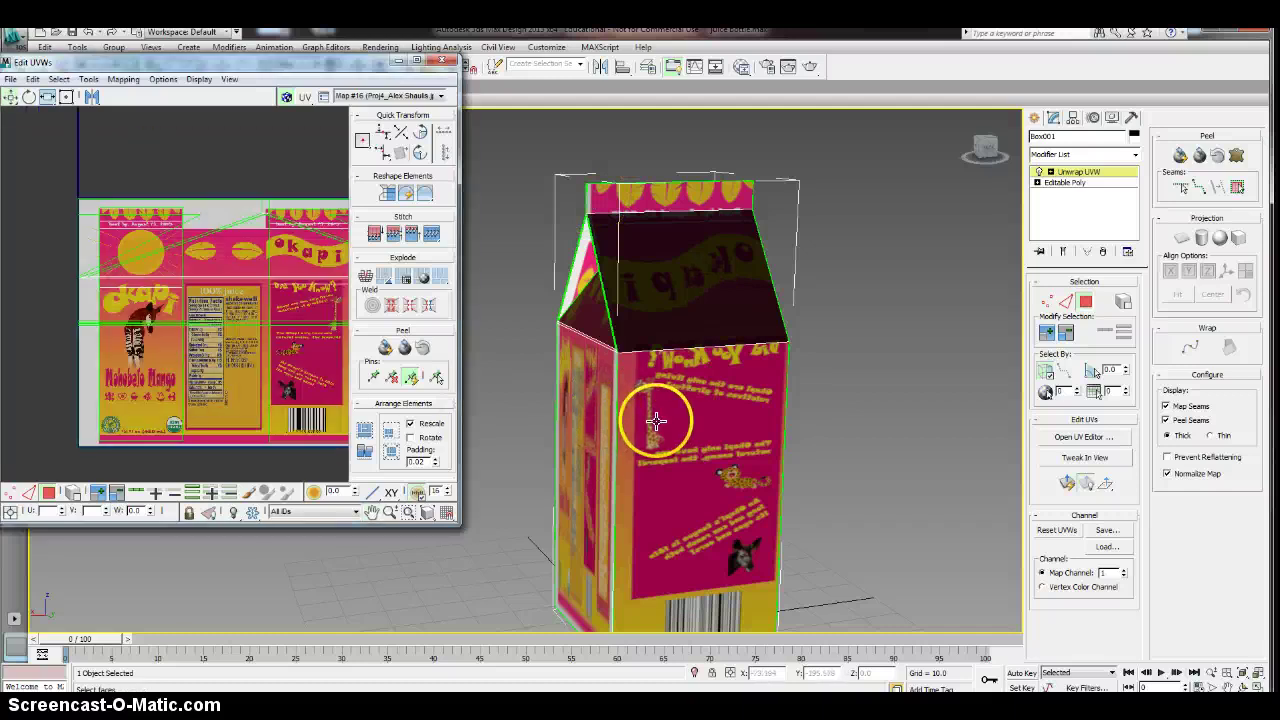
# - Select all of the carton's UVs and move them clear below the label artwork
pyautogui.scroll(-1, 161, 351)
pyautogui.scroll(-1, 163, 300)
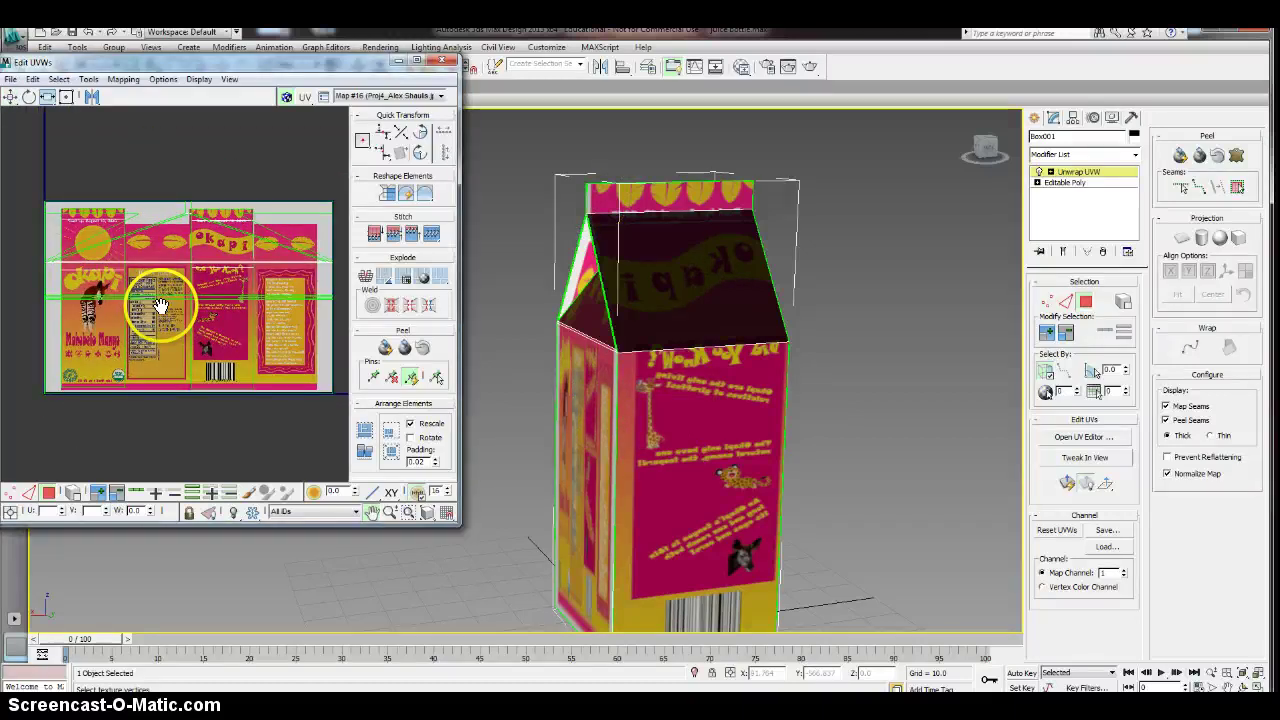
pyautogui.moveTo(290, 371); pyautogui.dragTo(400, 438)
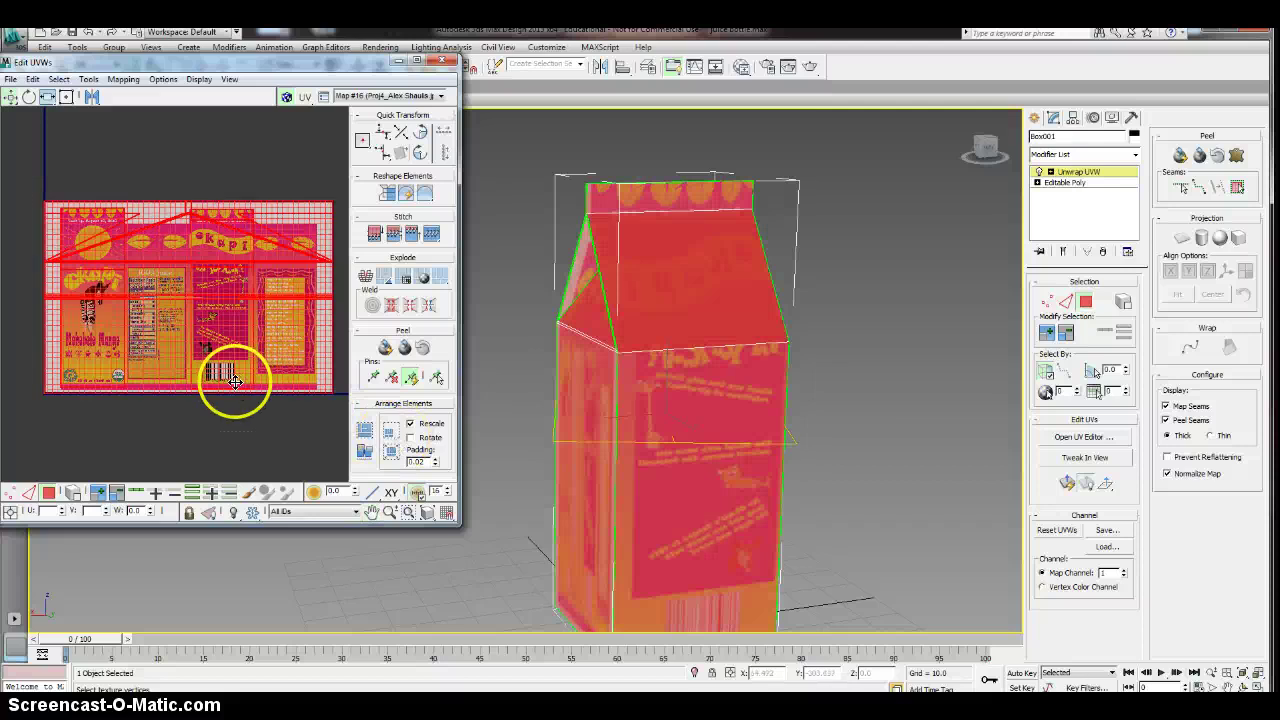
pyautogui.moveTo(234, 382); pyautogui.dragTo(237, 334, button='middle')
pyautogui.scroll(-2, 239, 331)
pyautogui.moveTo(209, 271); pyautogui.dragTo(223, 406)
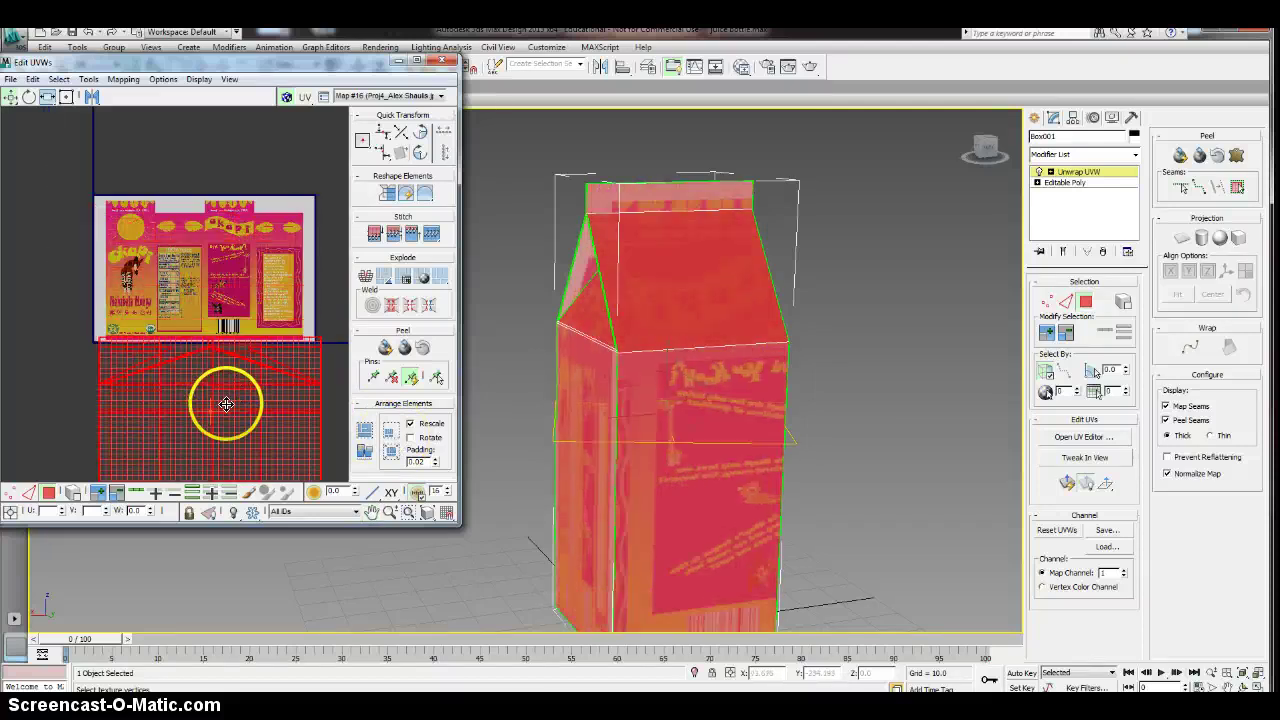
pyautogui.moveTo(221, 379); pyautogui.dragTo(217, 366, button='middle')
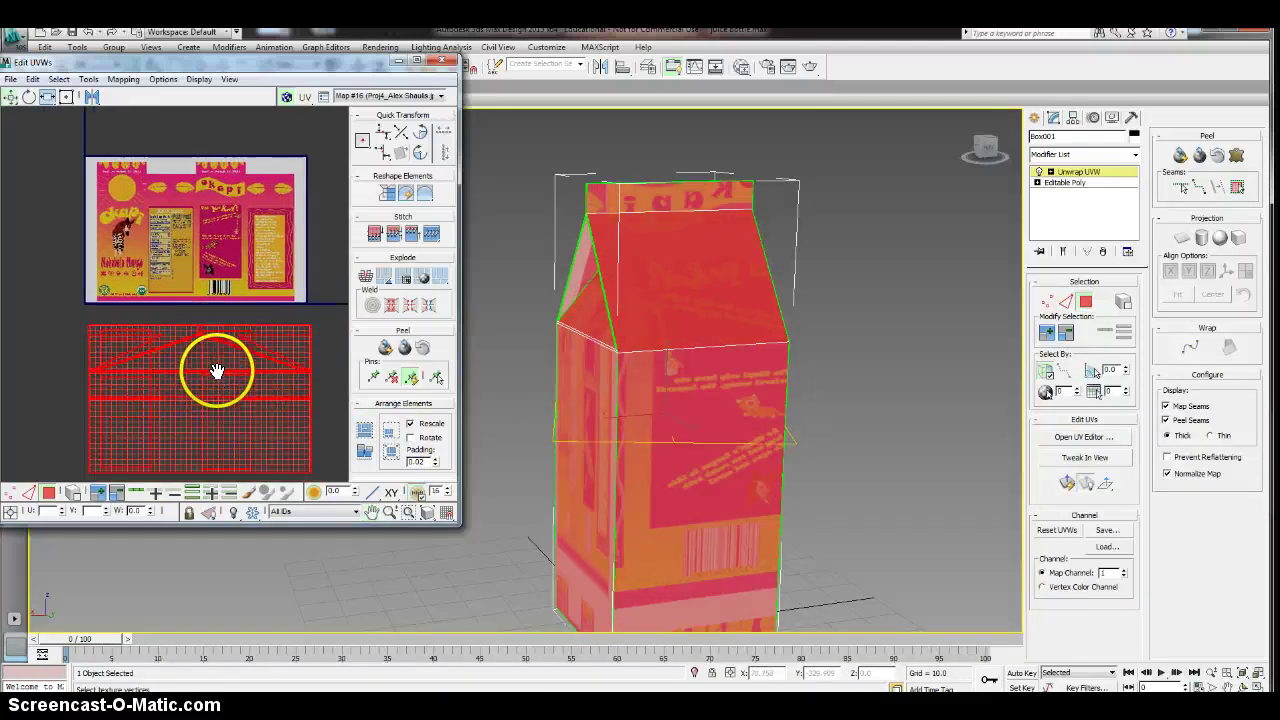
# - Select the back side's body, roof slope and top flap, move their UVs onto the barcode and okapi banner panel, and deselect
pyautogui.click(777, 349)
pyautogui.keyDown('ctrl'); pyautogui.click(694, 297); pyautogui.keyUp('ctrl')
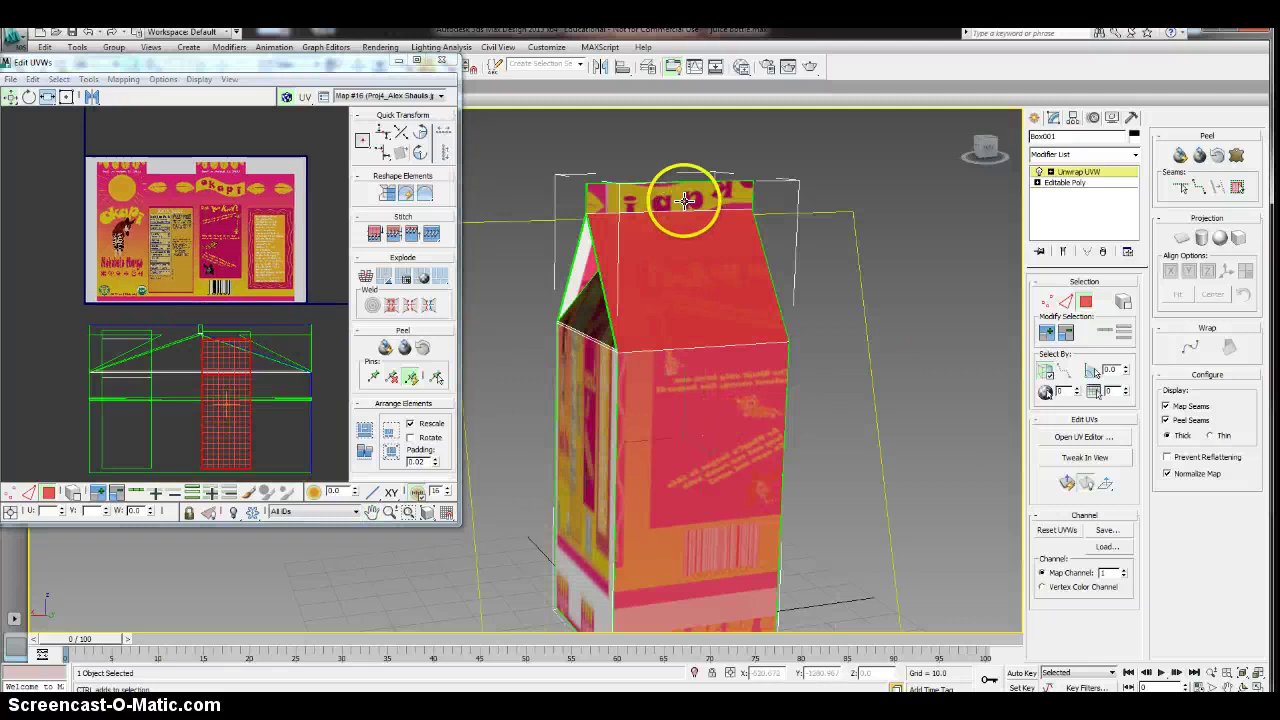
pyautogui.keyDown('ctrl'); pyautogui.click(686, 200); pyautogui.keyUp('ctrl')
pyautogui.moveTo(234, 411); pyautogui.dragTo(230, 256)
pyautogui.click(908, 420)
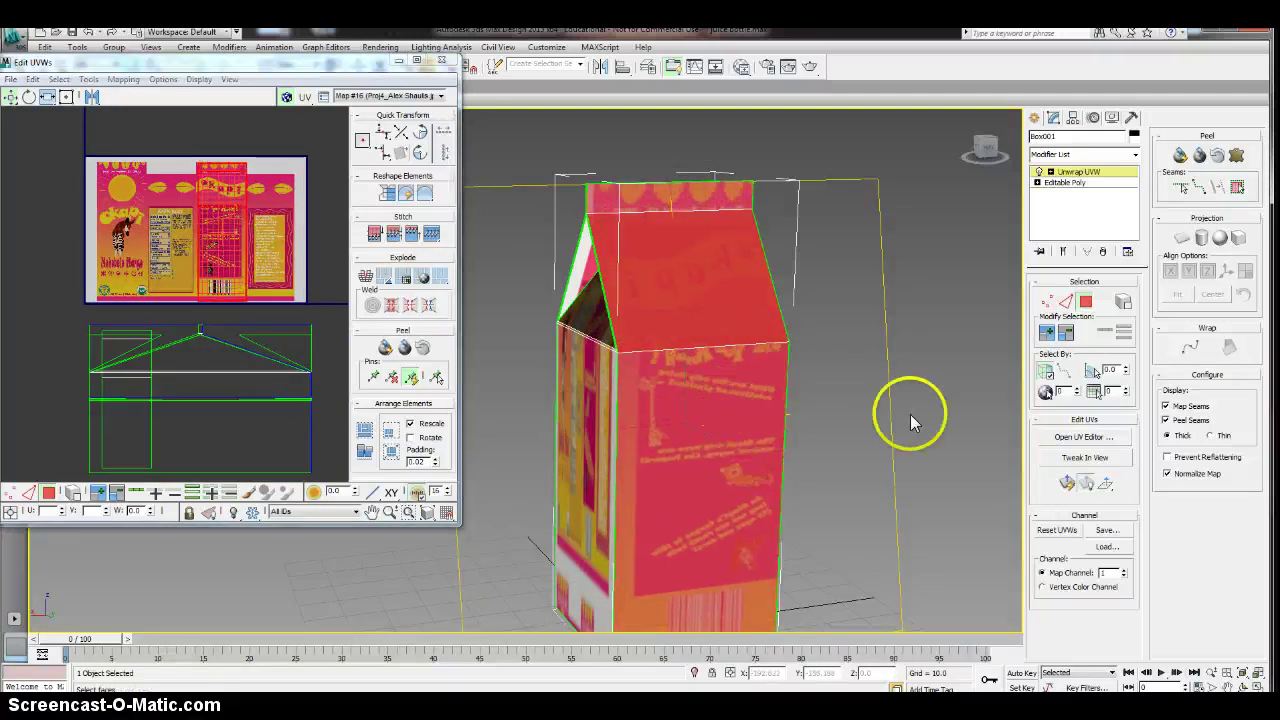
# - Select the front side's faces and move their UVs up onto the label's sun and okapi front panel
pyautogui.click(981, 145)
pyautogui.click(651, 429)
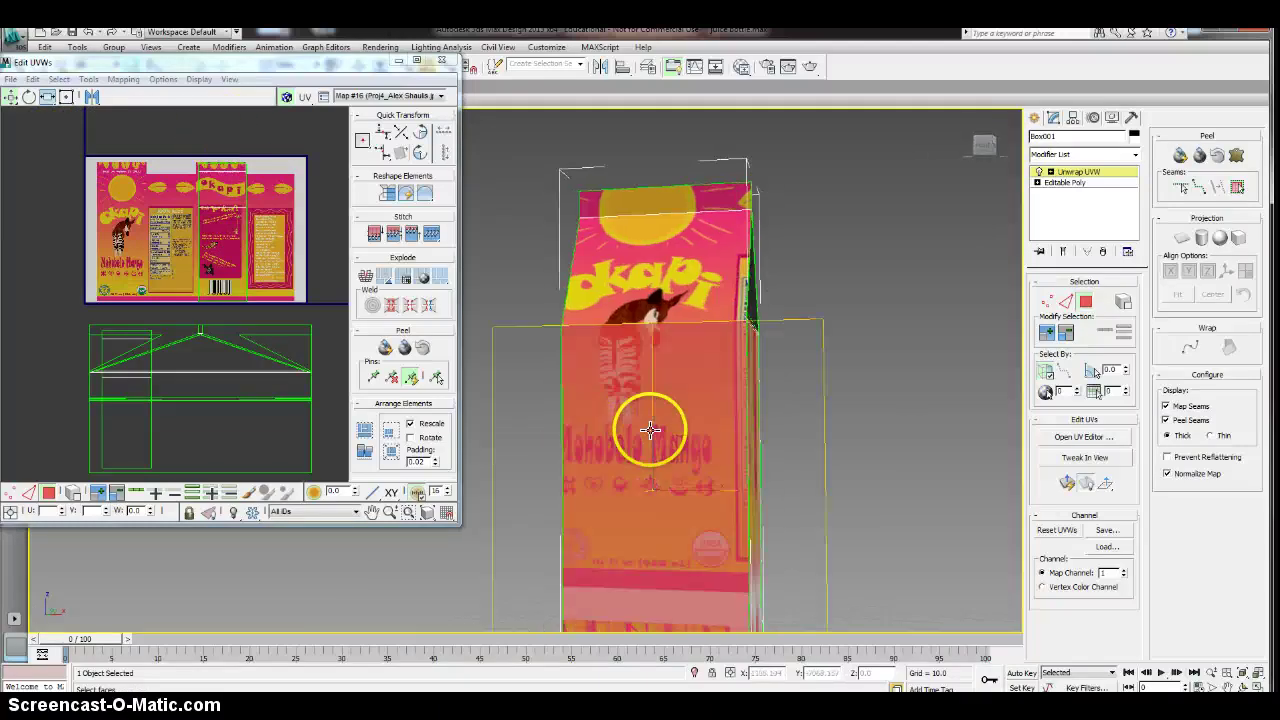
pyautogui.keyDown('ctrl'); pyautogui.click(678, 202); pyautogui.keyUp('ctrl')
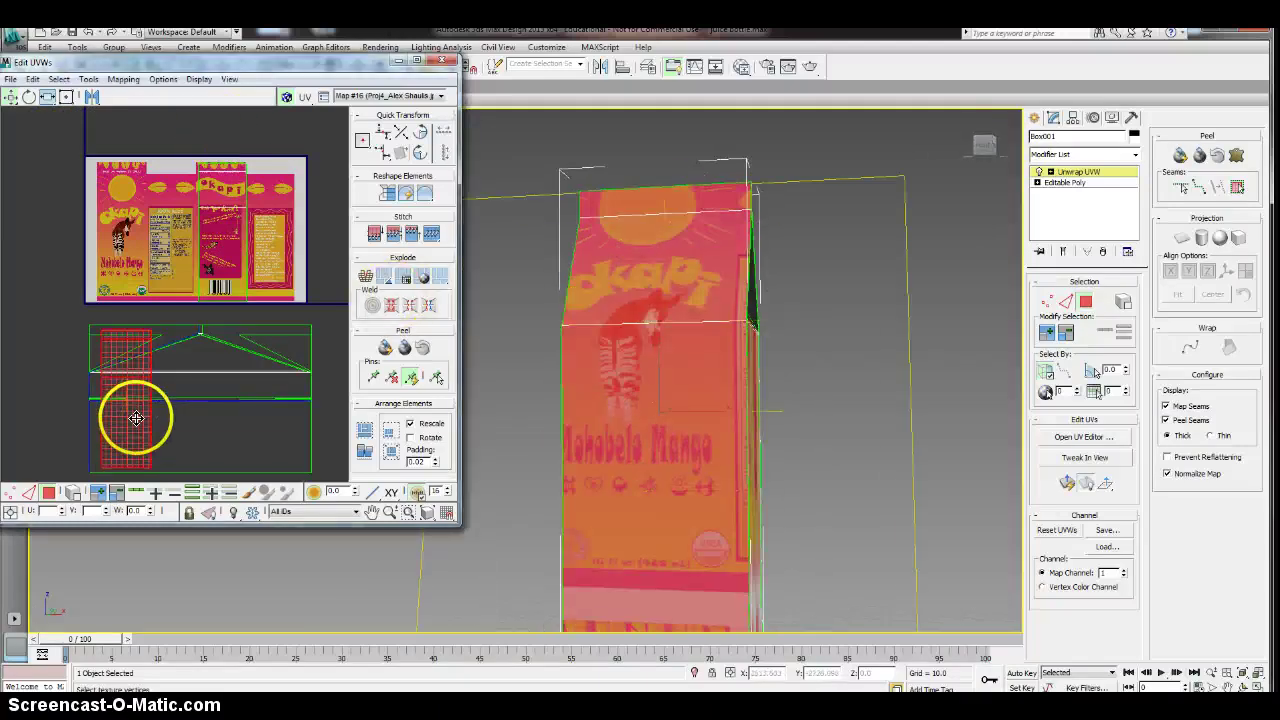
pyautogui.moveTo(134, 409); pyautogui.dragTo(130, 250)
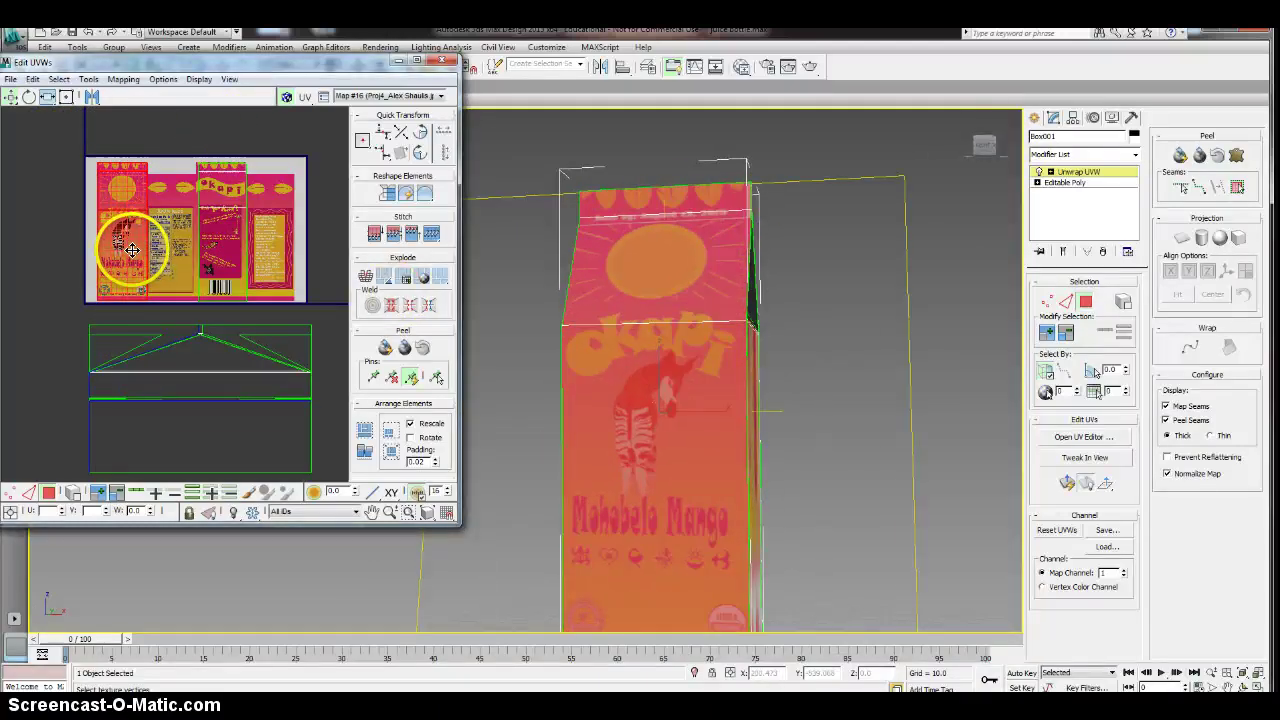
# - Enlarge the UV editor, nudge the front UVs slightly into line with the front panel's edges, and restore the editor's size
pyautogui.click(418, 60)
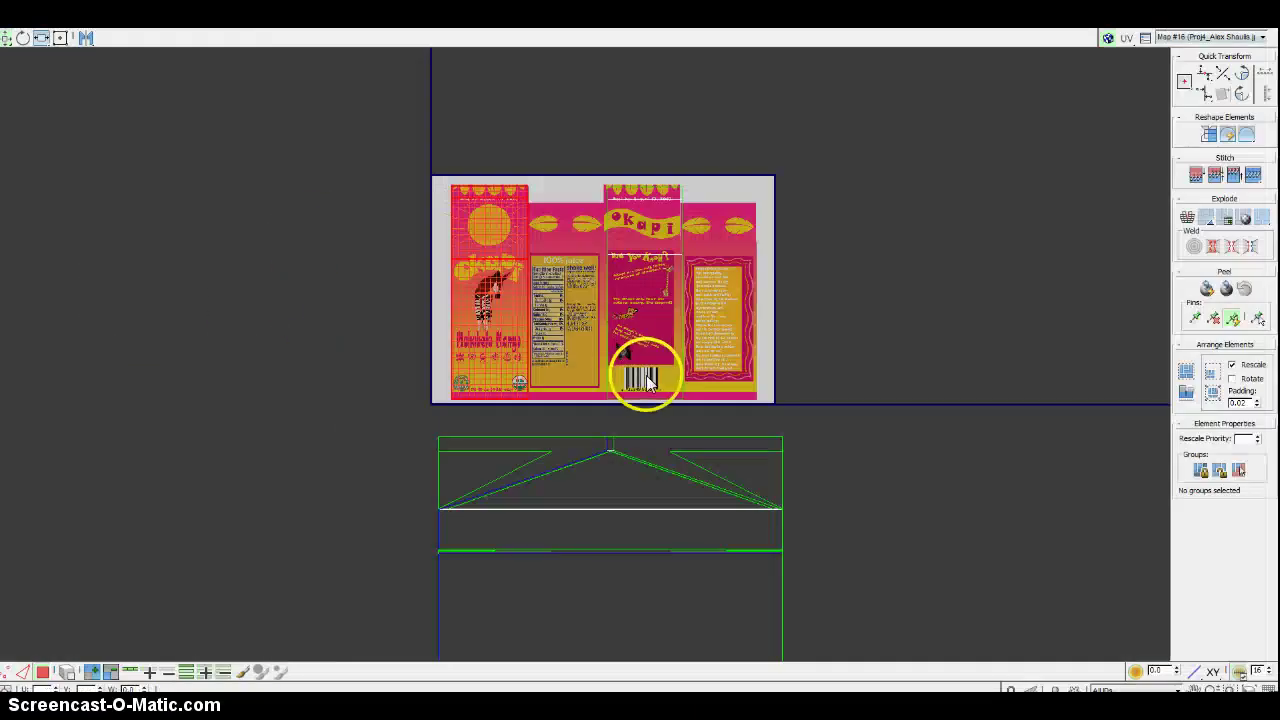
pyautogui.scroll(5, 643, 376)
pyautogui.moveTo(526, 426); pyautogui.dragTo(540, 495, button='middle')
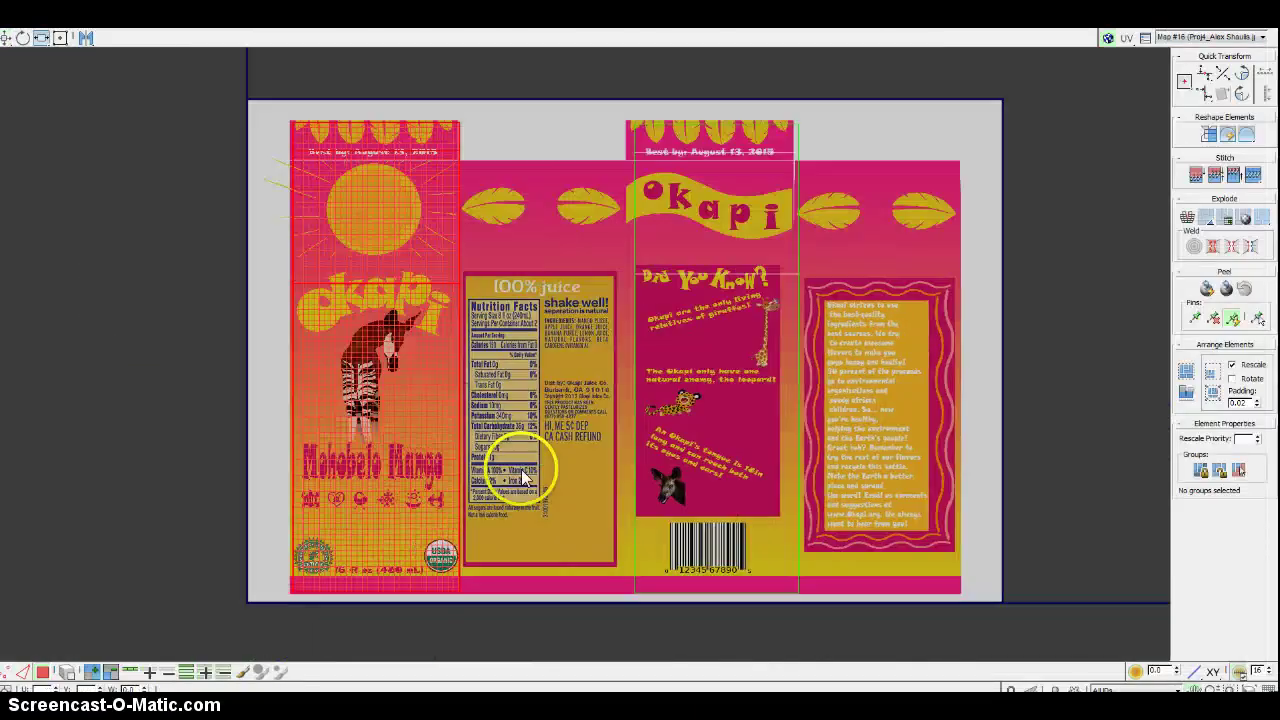
pyautogui.moveTo(406, 434); pyautogui.dragTo(402, 433)
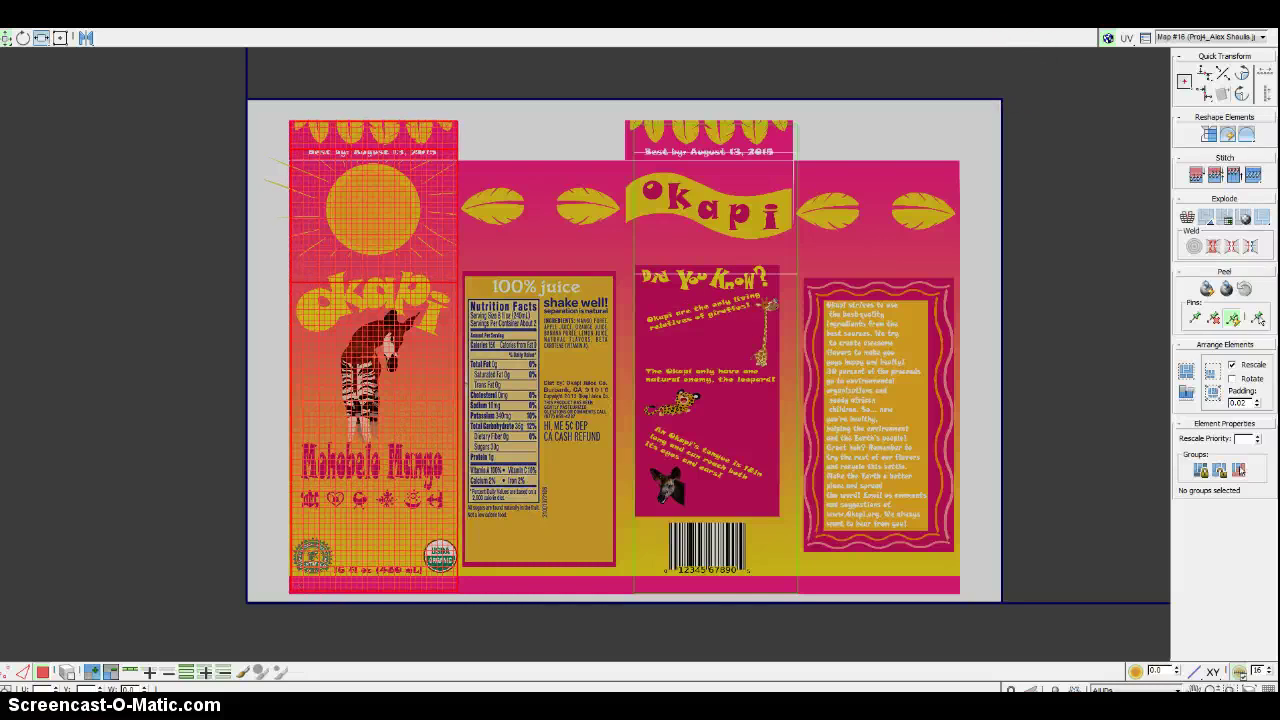
pyautogui.click(1236, 5)
# - Select the tall side face beside the carton's front, try narrowing its UVs horizontally, and undo the scaling
pyautogui.moveTo(716, 478); pyautogui.dragTo(714, 469, button='middle')
pyautogui.scroll(-3, 717, 469)
pyautogui.keyDown('alt'); pyautogui.moveTo(883, 514); pyautogui.dragTo(835, 518, button='middle'); pyautogui.keyUp('alt')
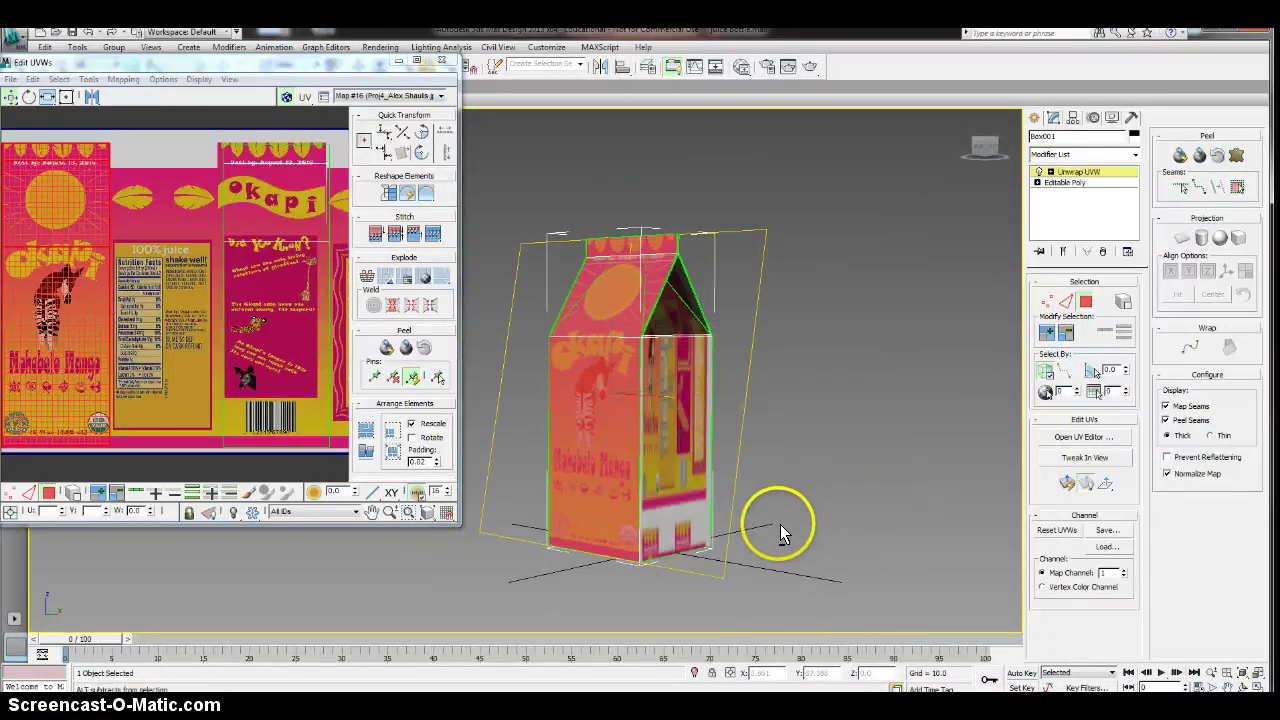
pyautogui.moveTo(725, 534)
pyautogui.mouseDown(button='middle')
pyautogui.moveTo(709, 529)
pyautogui.moveTo(744, 505)
pyautogui.moveTo(728, 516)
pyautogui.mouseUp(button='middle')
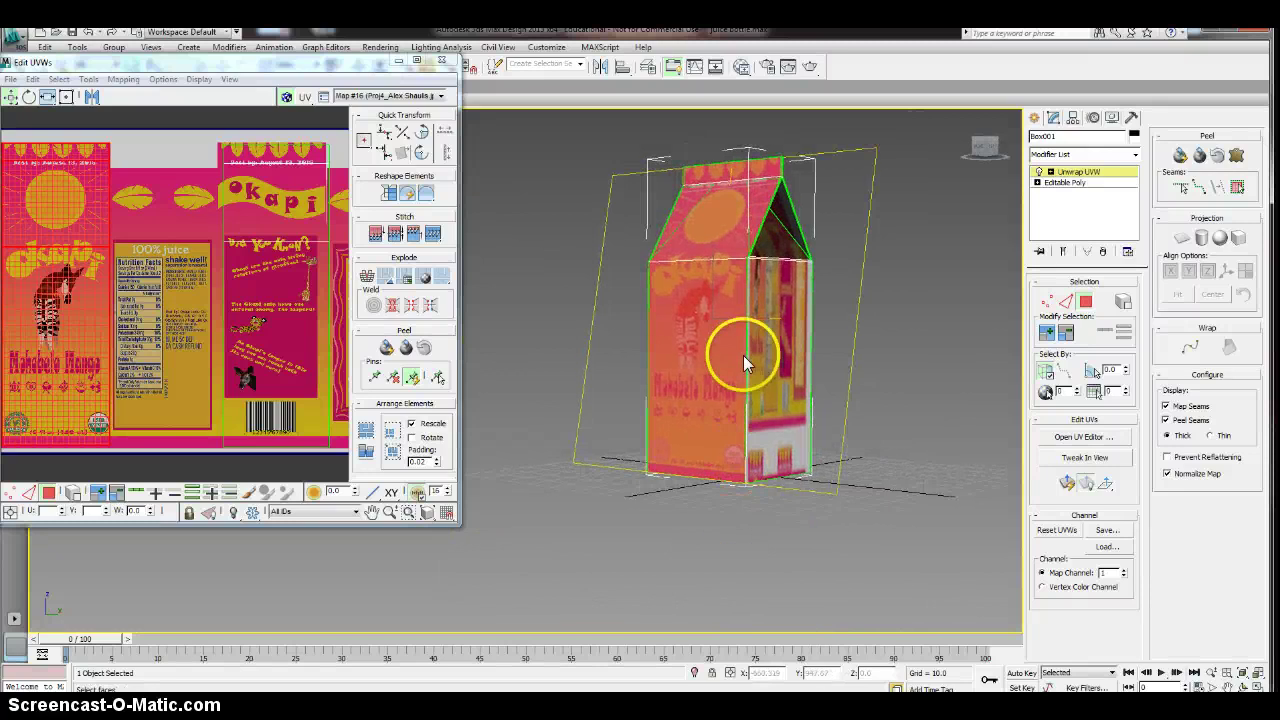
pyautogui.click(771, 360)
pyautogui.keyDown('alt'); pyautogui.moveTo(800, 408); pyautogui.dragTo(772, 420, button='middle'); pyautogui.keyUp('alt')
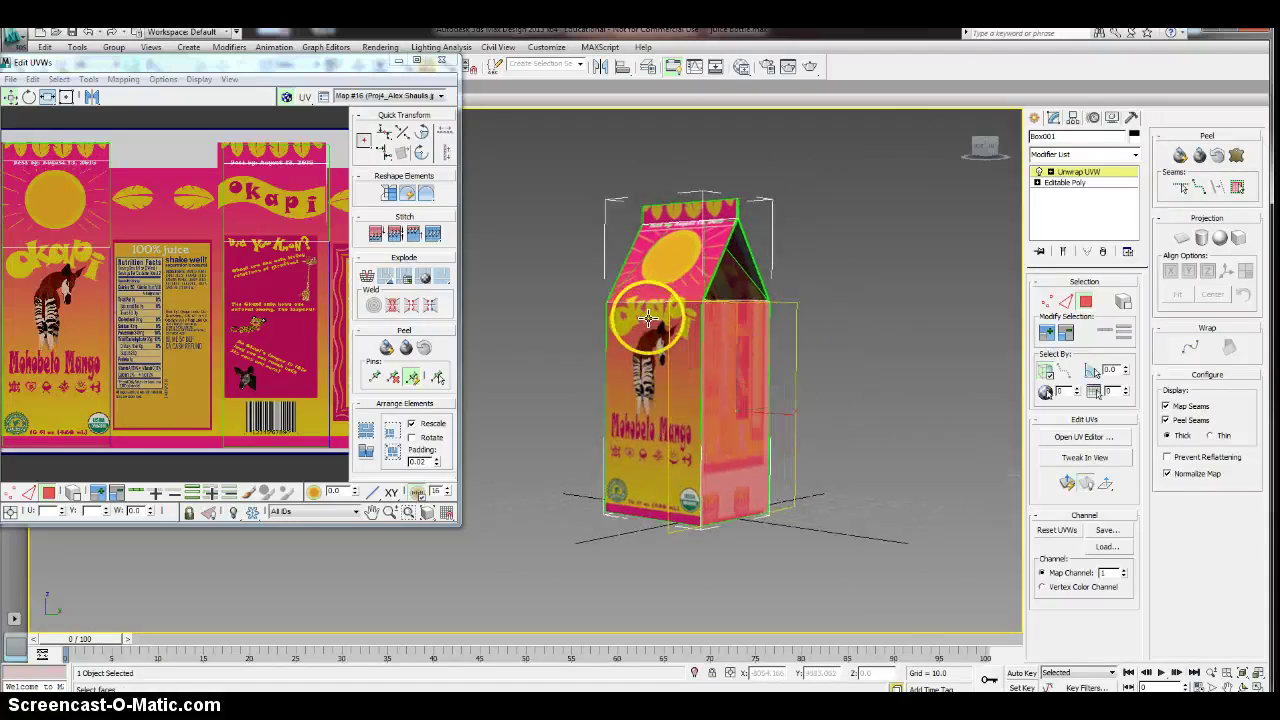
pyautogui.moveTo(196, 409); pyautogui.dragTo(198, 318, button='middle')
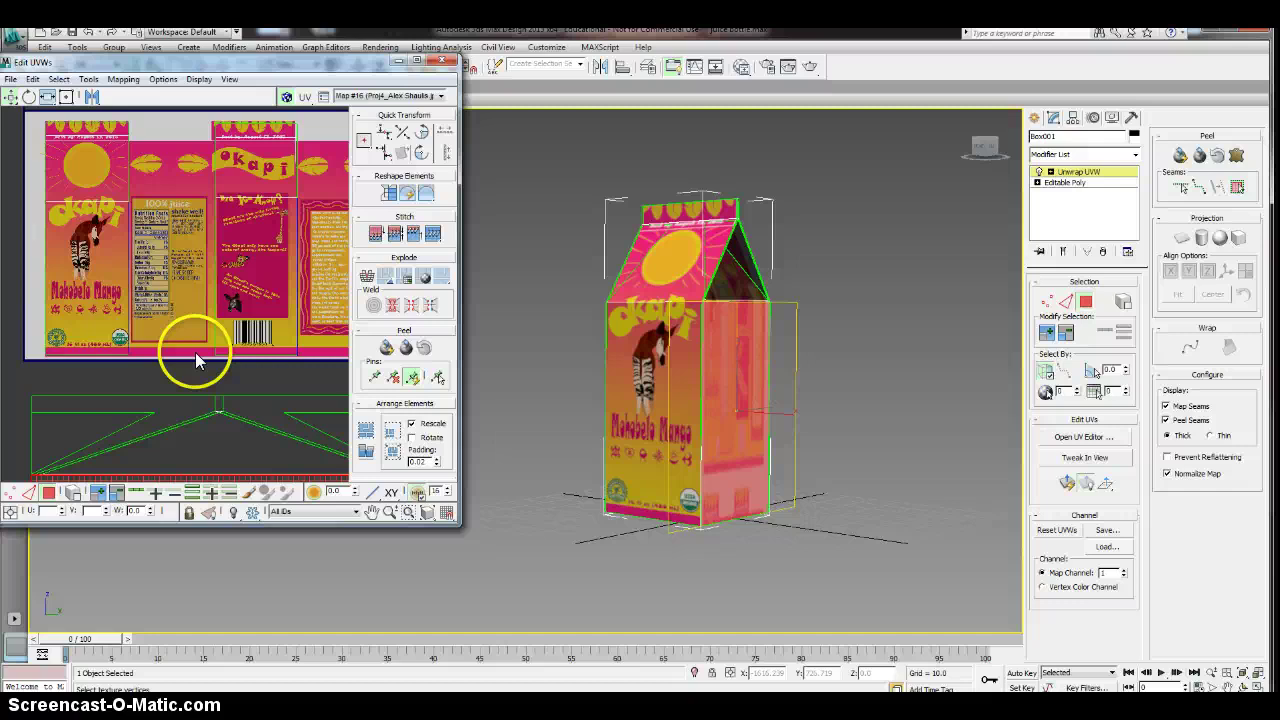
pyautogui.scroll(-3, 401, 394)
pyautogui.moveTo(341, 421); pyautogui.dragTo(171, 381, button='middle')
pyautogui.click(44, 97)
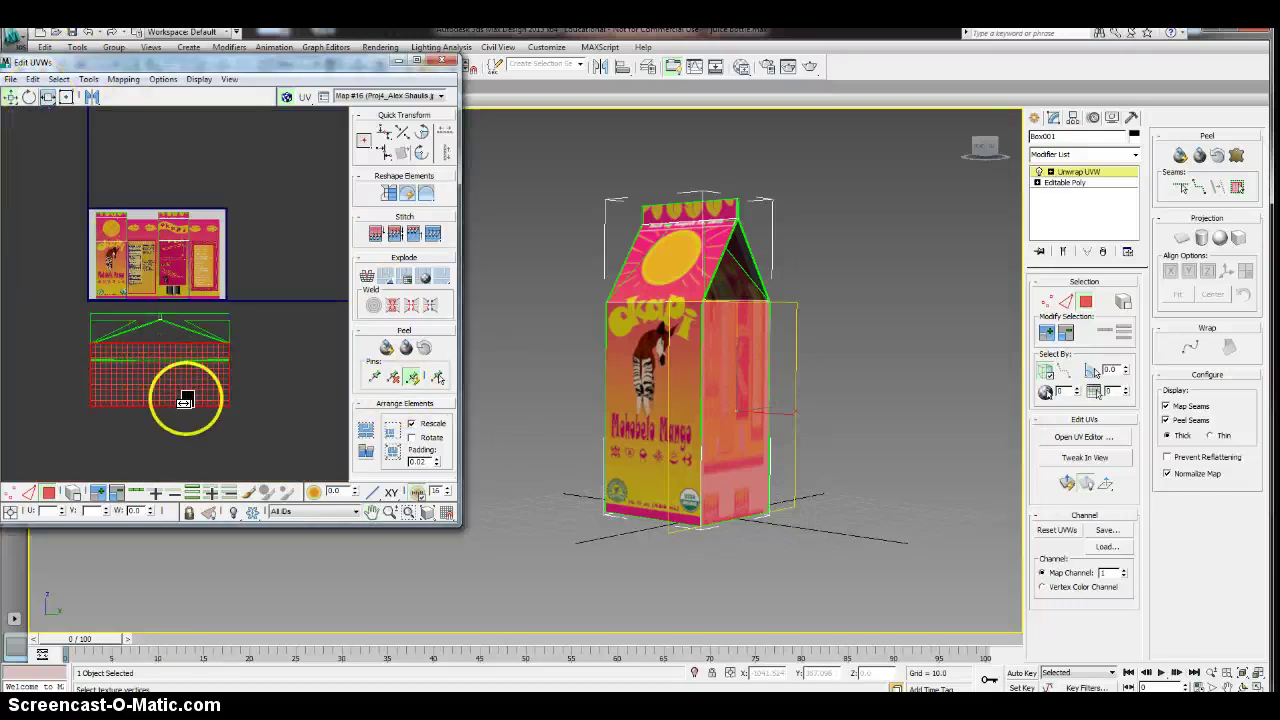
pyautogui.moveTo(183, 403); pyautogui.dragTo(155, 403)
pyautogui.hotkey('ctrl', 'z')
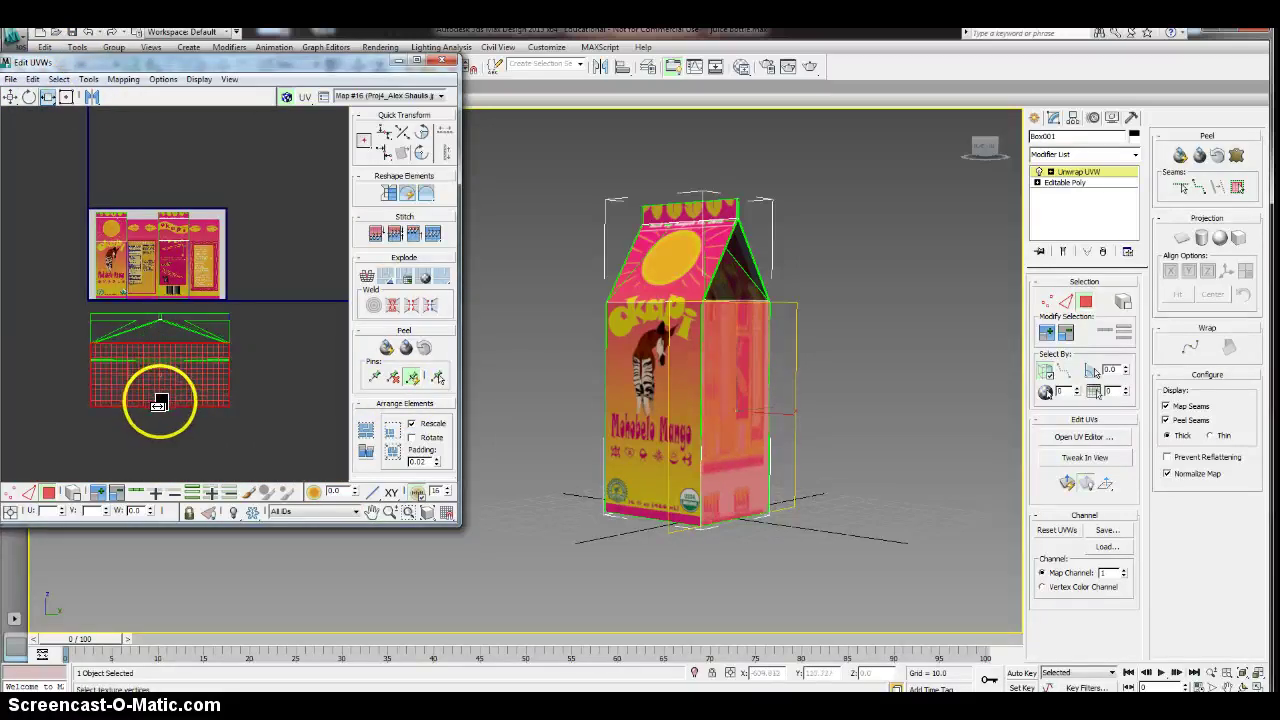
# - Move the side body face's UVs diagonally away from the rest of the UV layout below the artwork
pyautogui.click(13, 100)
pyautogui.moveTo(158, 392); pyautogui.dragTo(228, 410)
pyautogui.scroll(5, 811, 386)
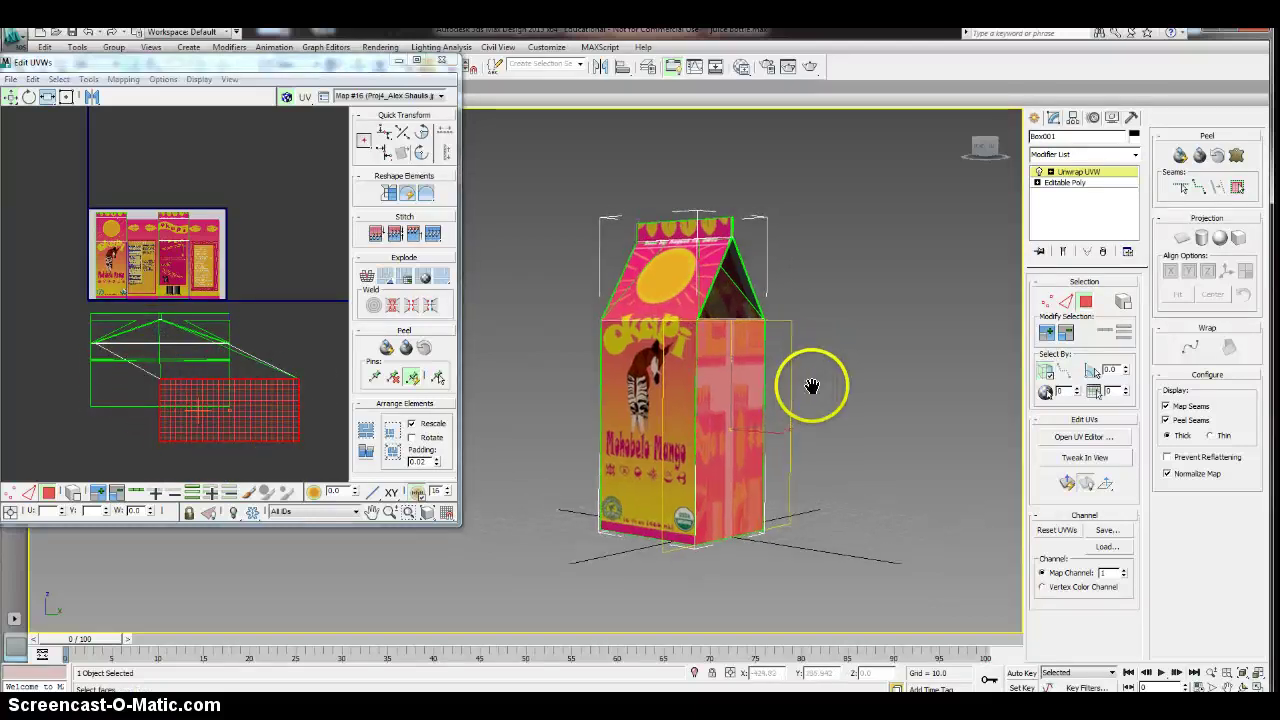
# - Select the side's tall body face together with the triangular gable faces above it
pyautogui.moveTo(816, 423); pyautogui.dragTo(777, 455, button='middle')
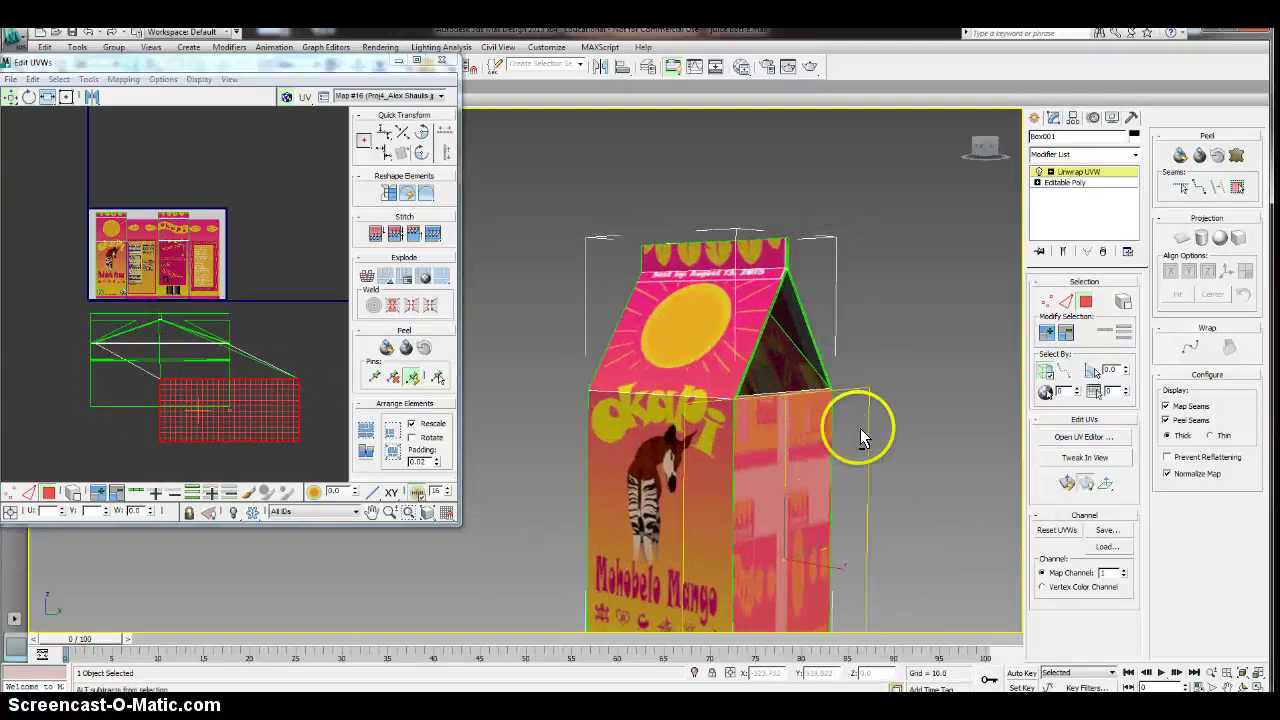
pyautogui.click(781, 357)
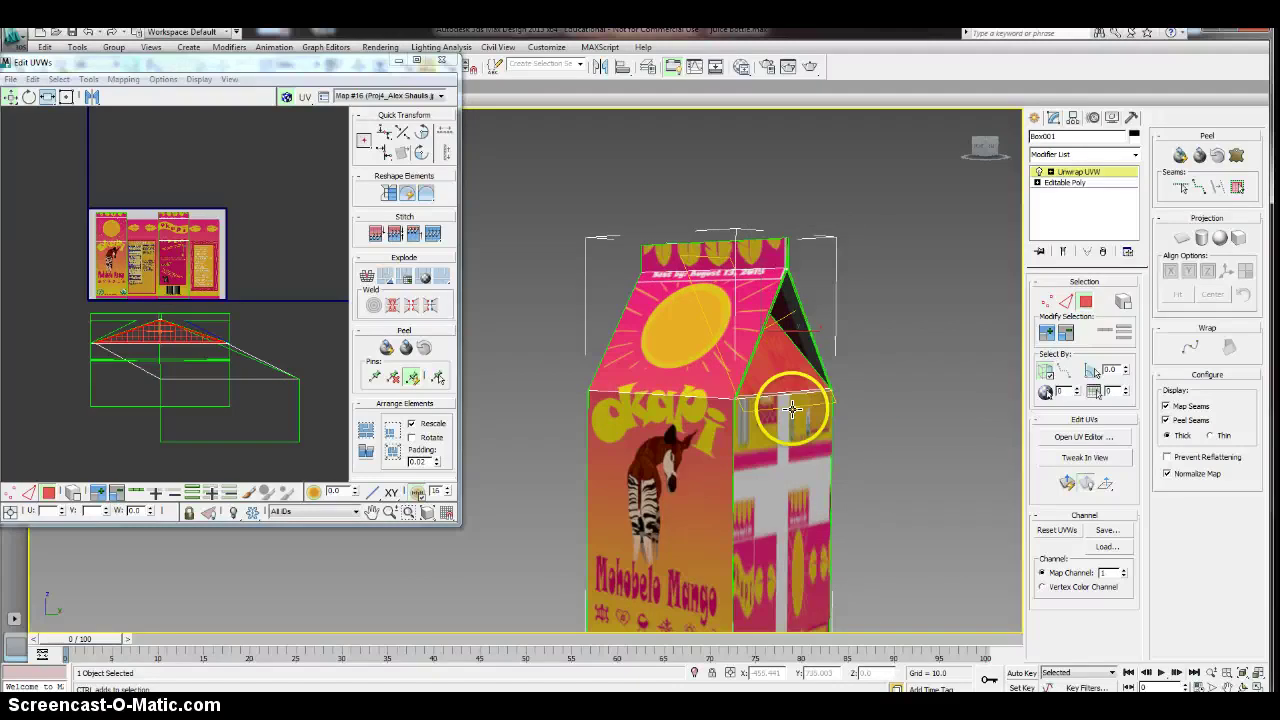
pyautogui.click(791, 405)
pyautogui.keyDown('ctrl'); pyautogui.click(786, 384); pyautogui.keyUp('ctrl')
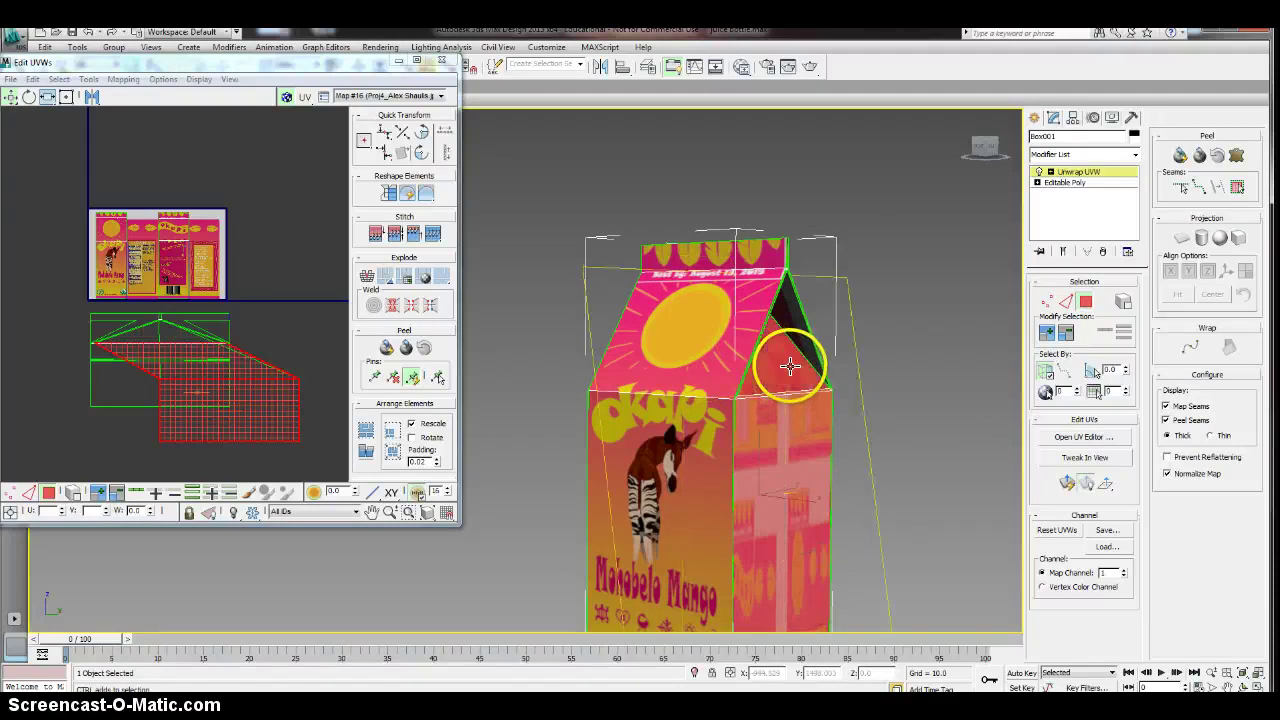
pyautogui.moveTo(986, 142)
pyautogui.mouseDown()
pyautogui.moveTo(900, 117)
pyautogui.moveTo(889, 137)
pyautogui.moveTo(990, 144)
pyautogui.mouseUp()
pyautogui.keyDown('ctrl'); pyautogui.click(724, 288); pyautogui.keyUp('ctrl')
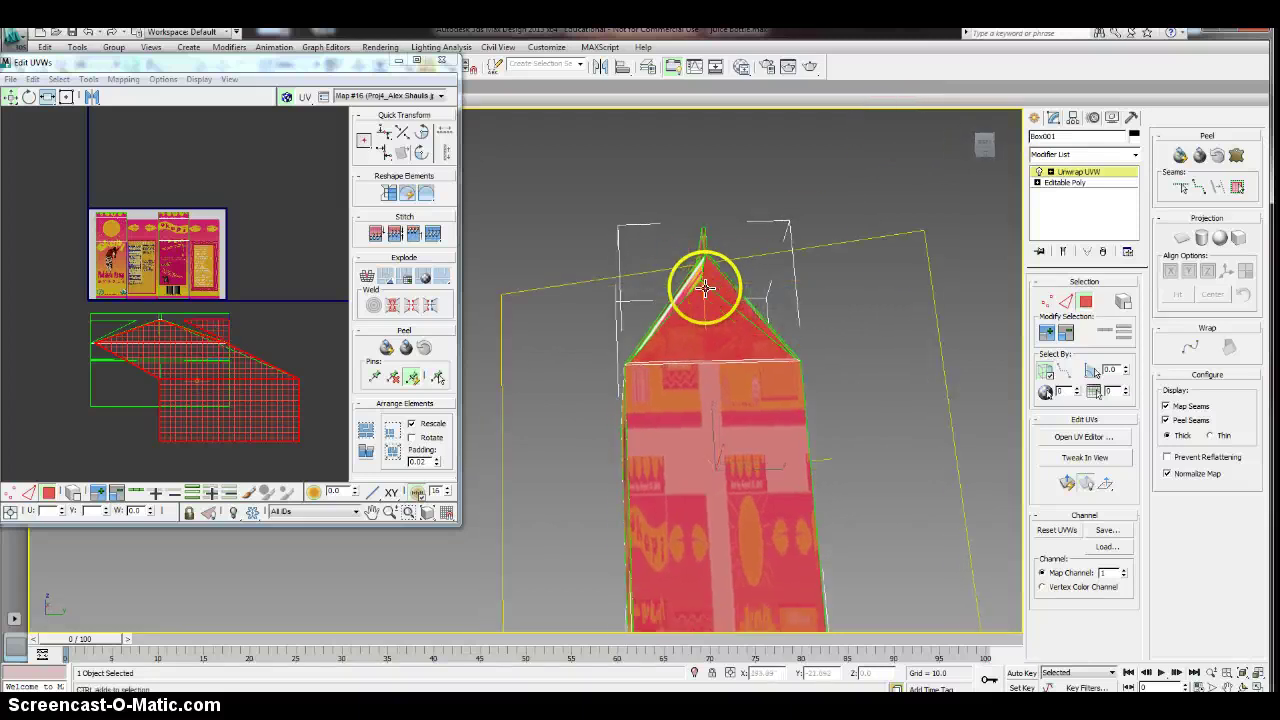
pyautogui.keyDown('ctrl'); pyautogui.click(692, 283); pyautogui.keyUp('ctrl')
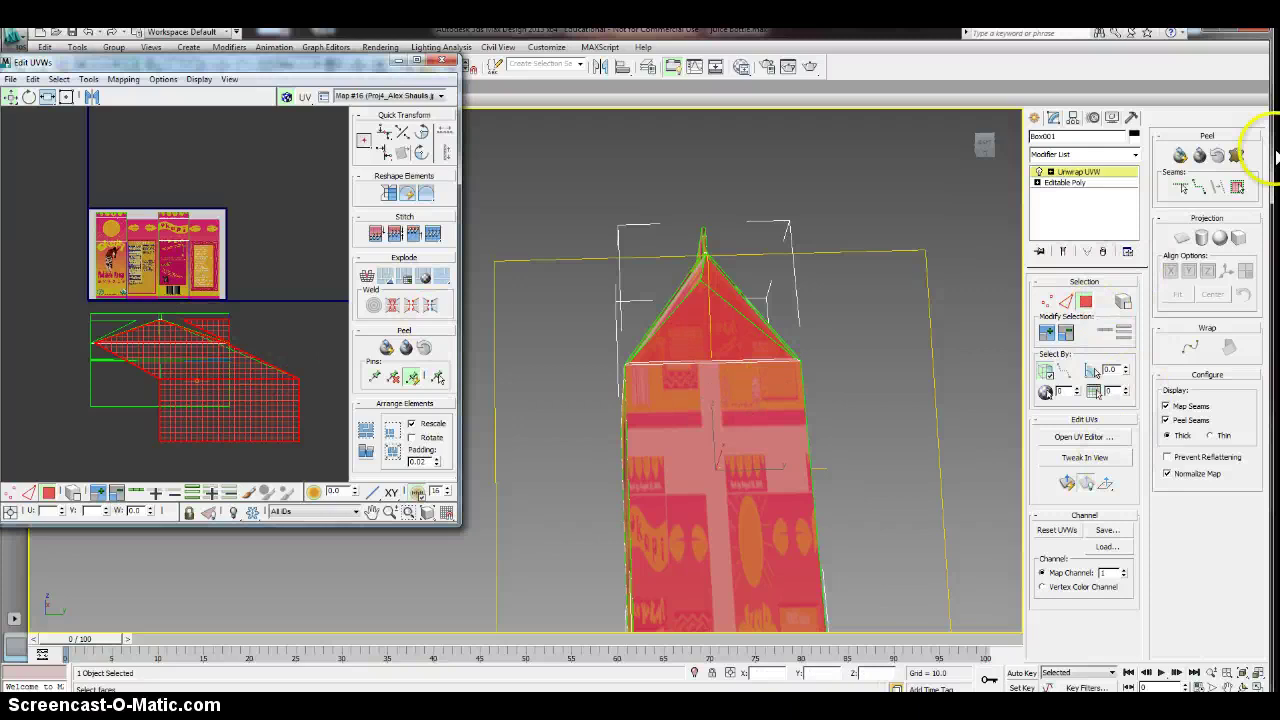
# - Apply a planar projection to the selected side body and gable faces
pyautogui.click(1182, 240)
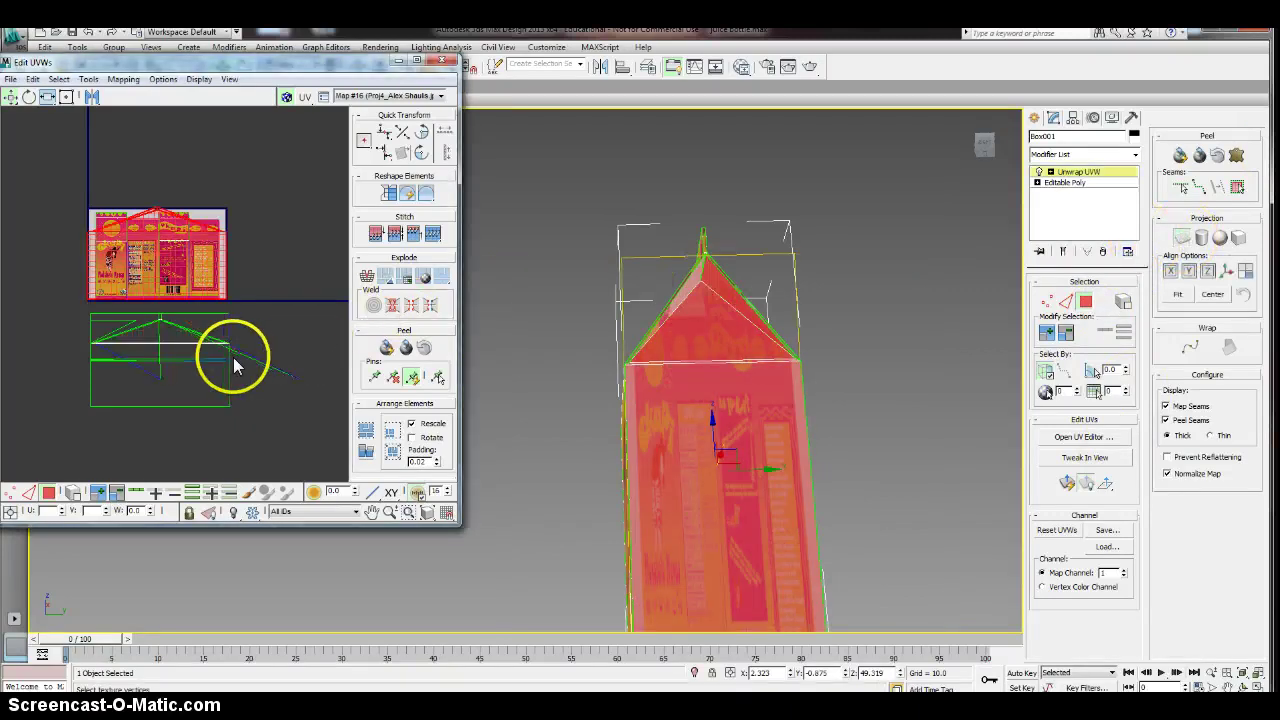
pyautogui.moveTo(112, 250); pyautogui.dragTo(212, 340, button='middle')
pyautogui.scroll(2, 286, 365)
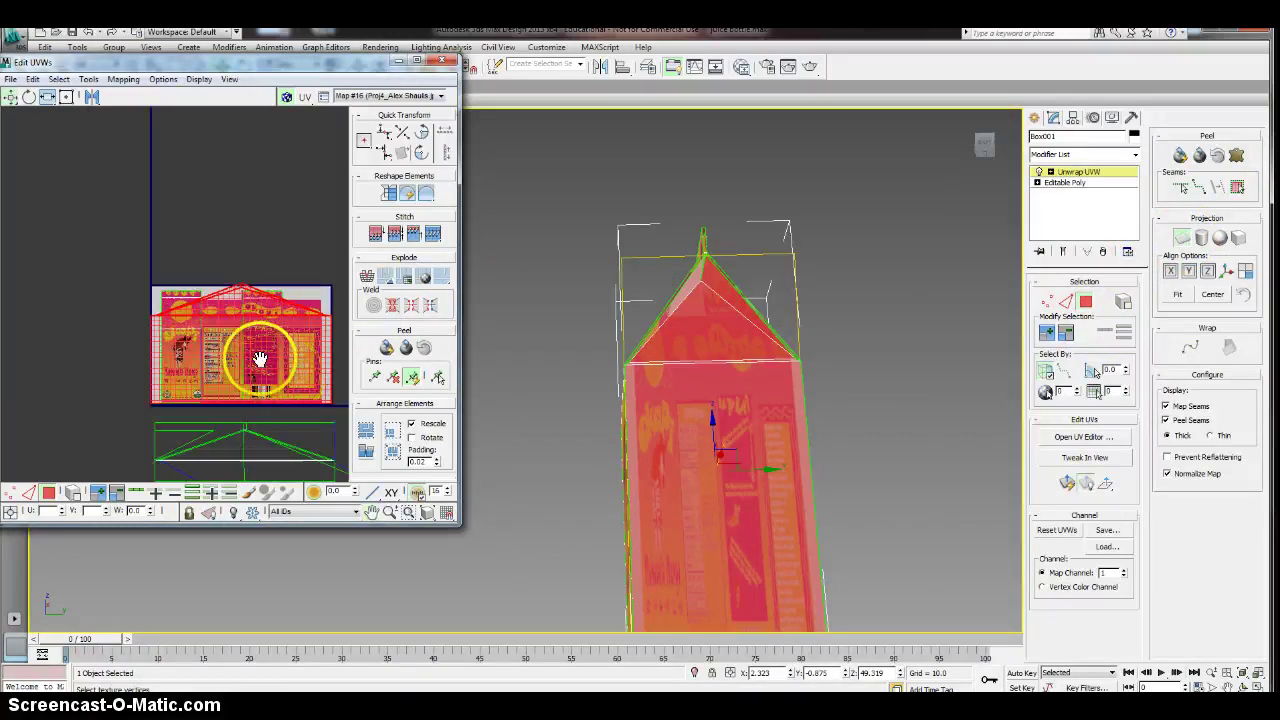
pyautogui.scroll(4, 251, 351)
pyautogui.scroll(2, 93, 178)
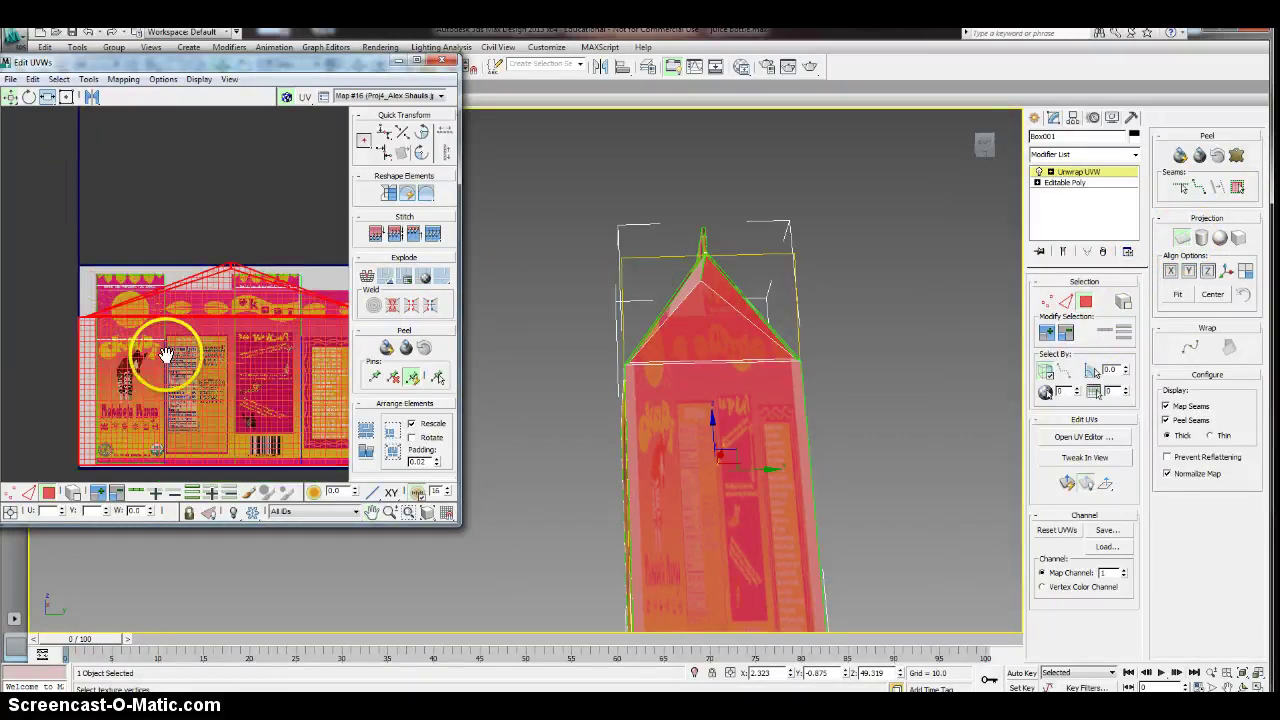
pyautogui.moveTo(166, 355); pyautogui.dragTo(149, 320, button='middle')
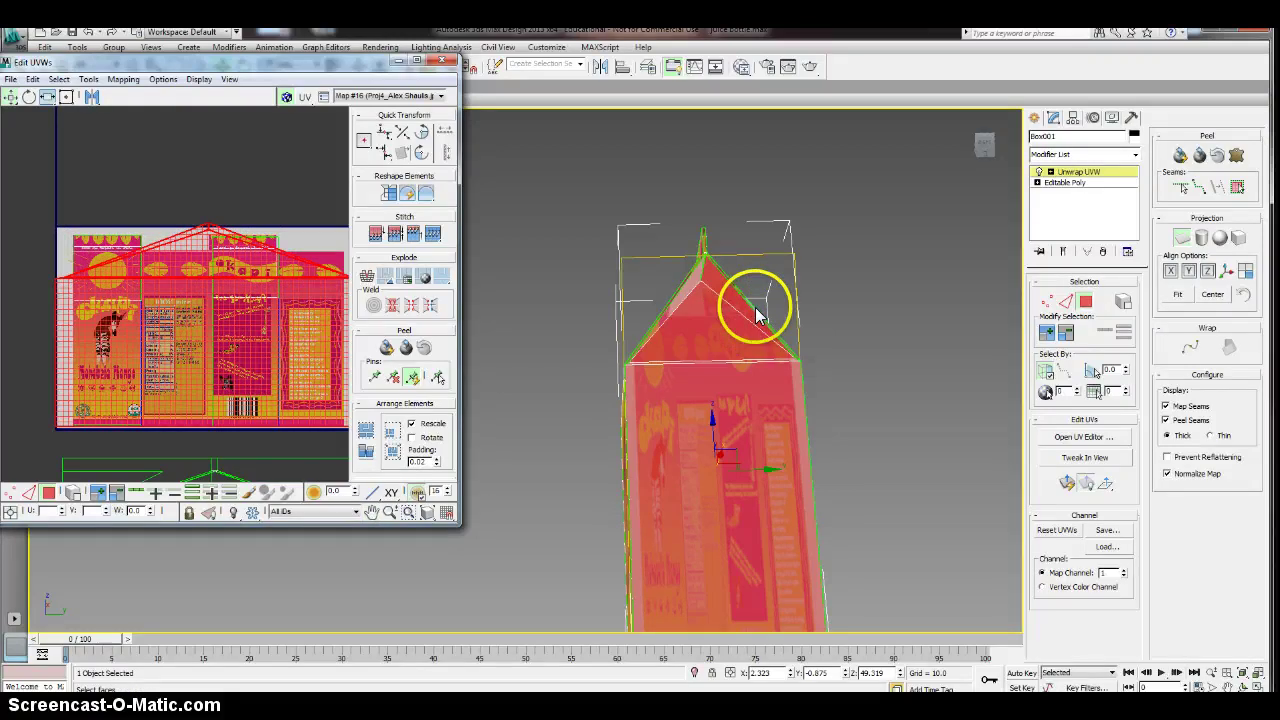
pyautogui.moveTo(888, 286); pyautogui.dragTo(851, 333, button='middle')
pyautogui.scroll(3, 883, 299)
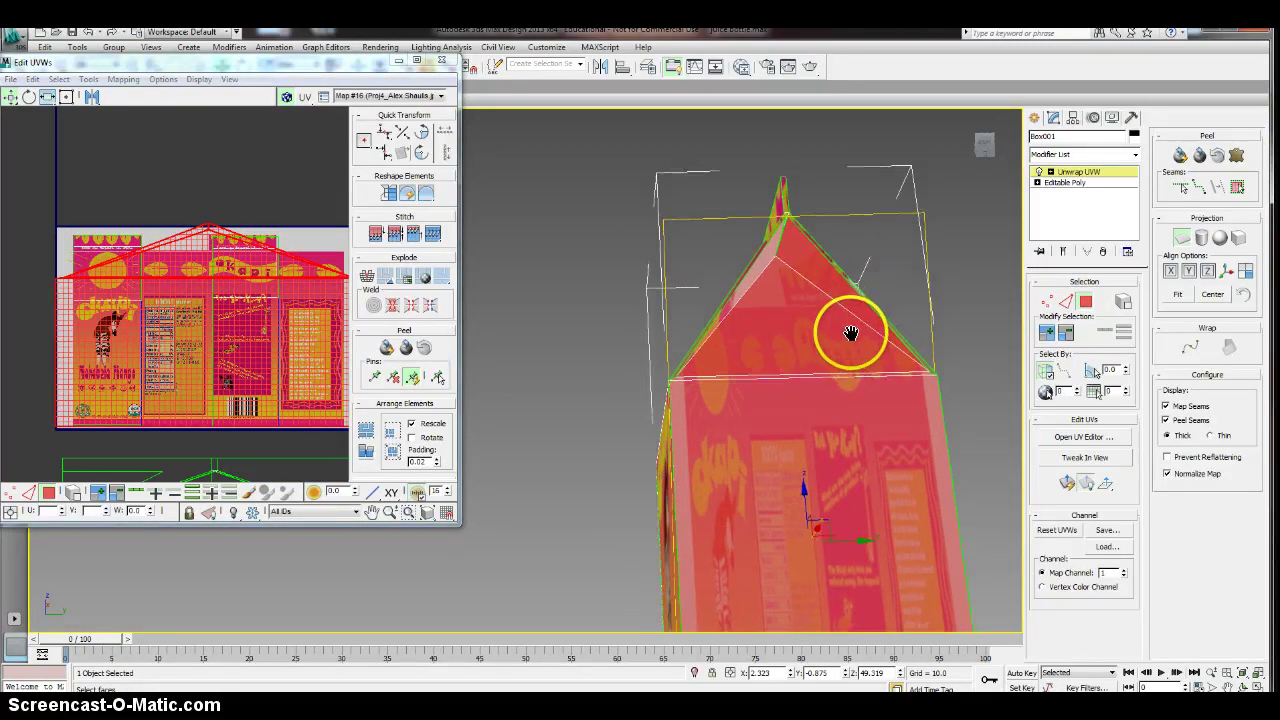
pyautogui.click(204, 270)
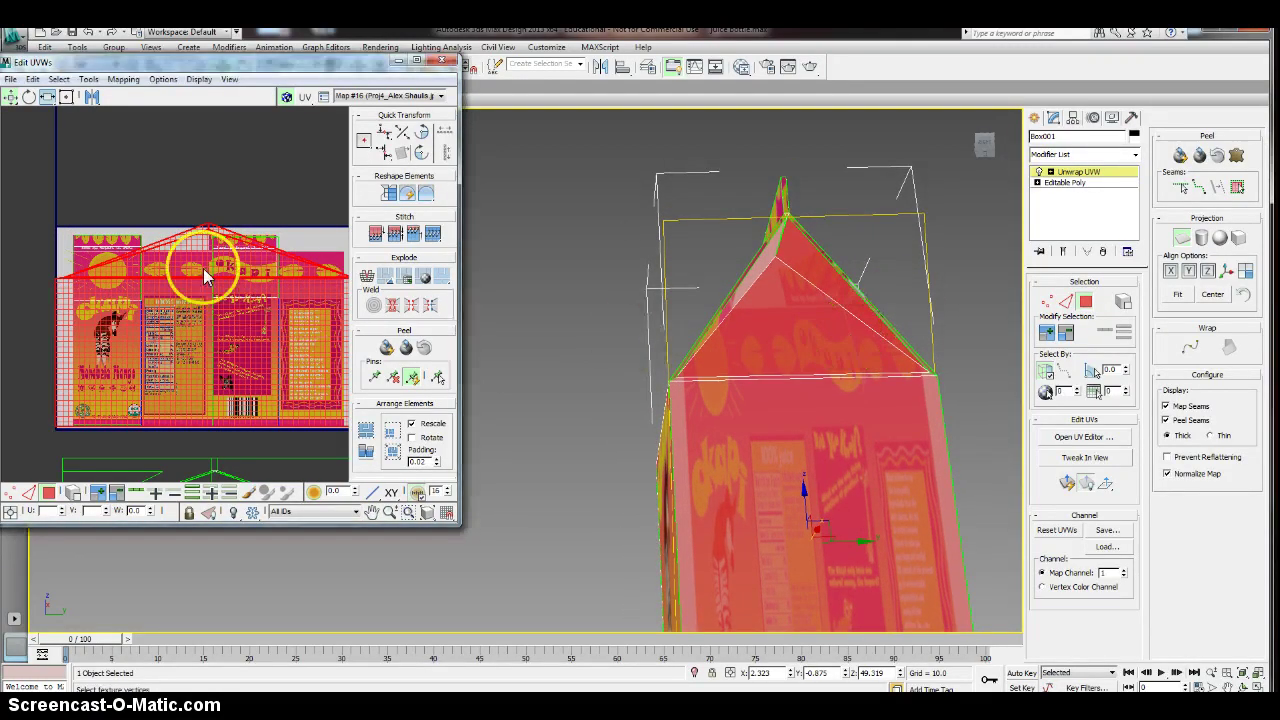
# - Leave the planar projection and narrow the side's UVs horizontally to about the width of one label panel
pyautogui.click(49, 97)
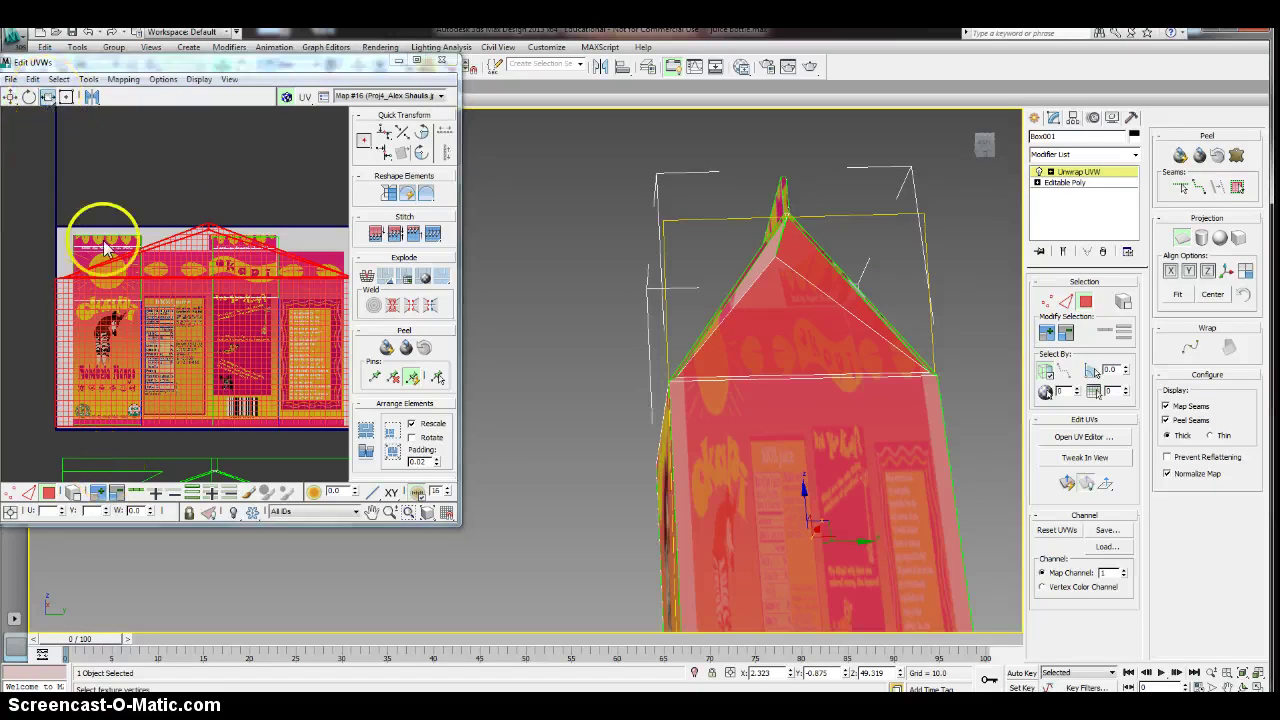
pyautogui.moveTo(234, 365); pyautogui.dragTo(210, 360, button='middle')
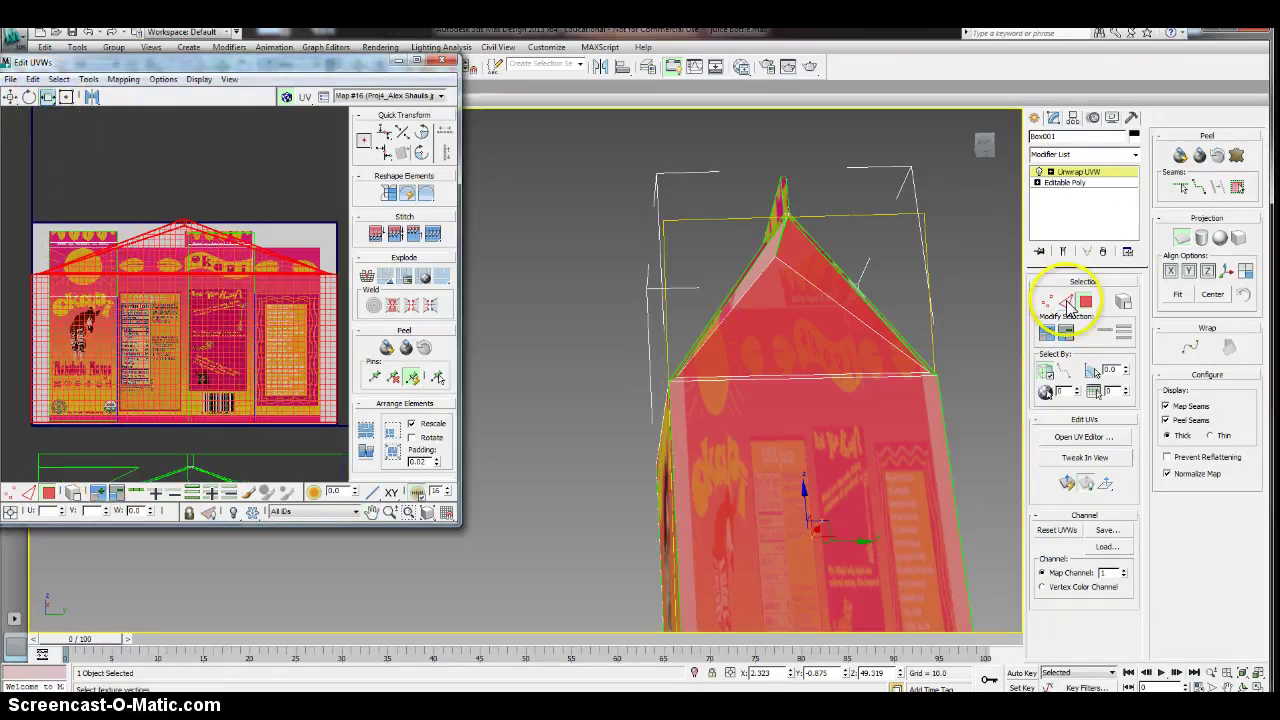
pyautogui.click(1183, 240)
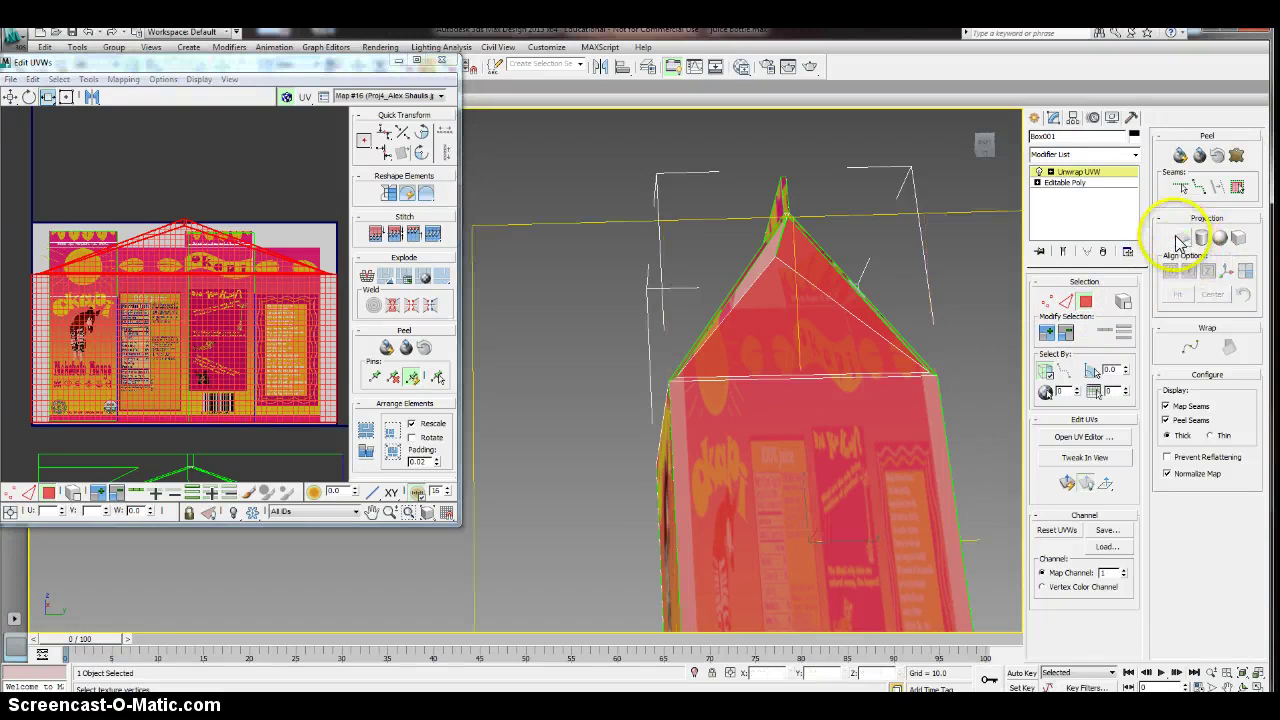
pyautogui.moveTo(245, 399); pyautogui.dragTo(200, 387)
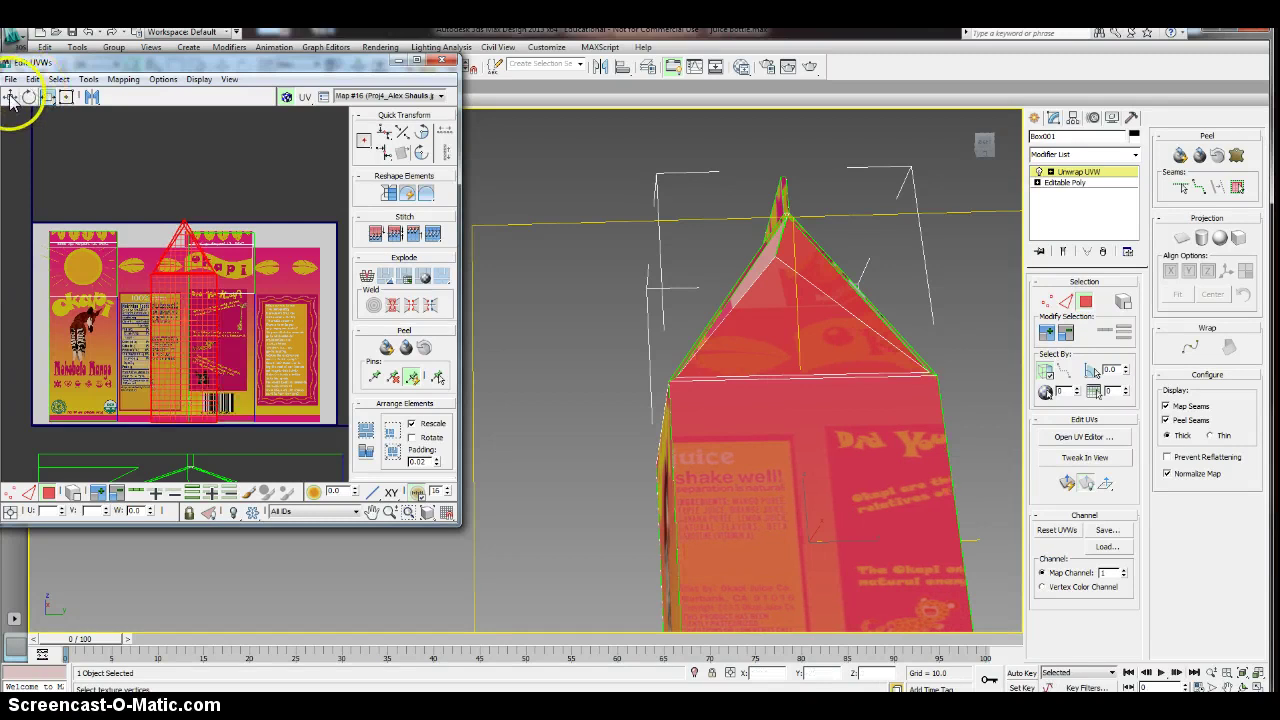
pyautogui.click(47, 97)
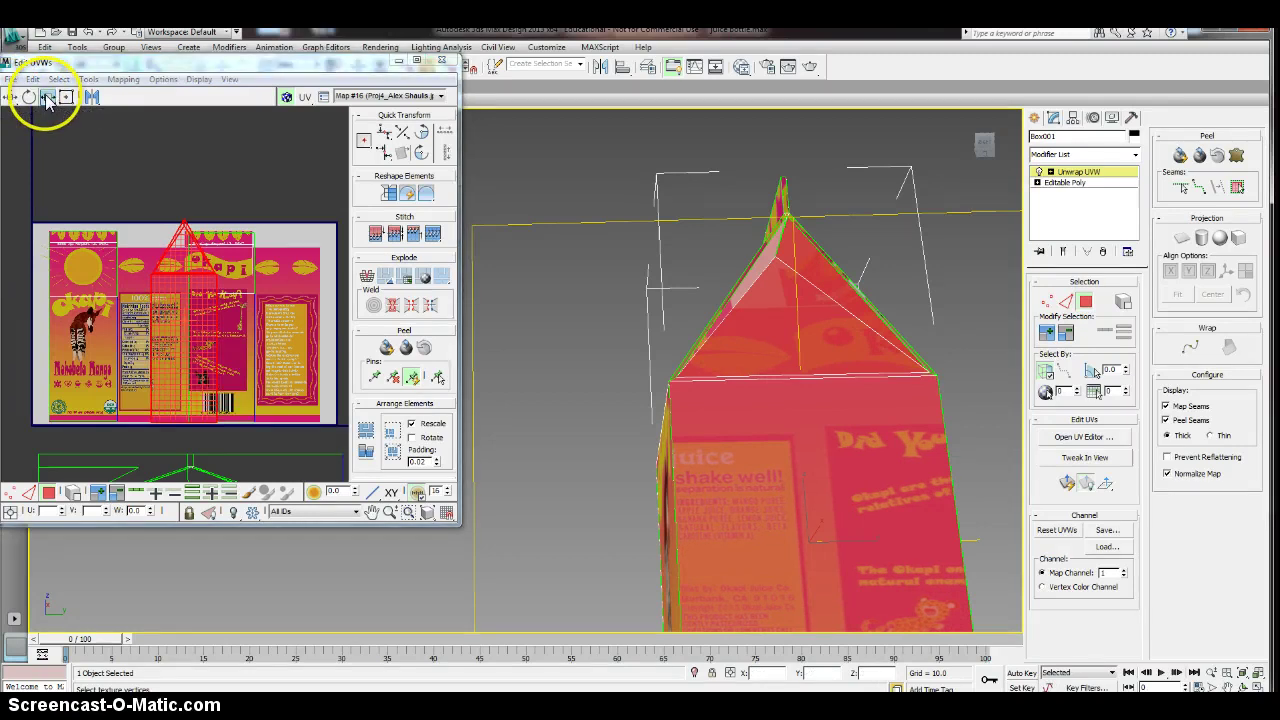
# - Shorten the side's UVs vertically and place them over the Nutrition Facts panel, with the gable UVs above the panel
pyautogui.moveTo(49, 106); pyautogui.dragTo(49, 116)
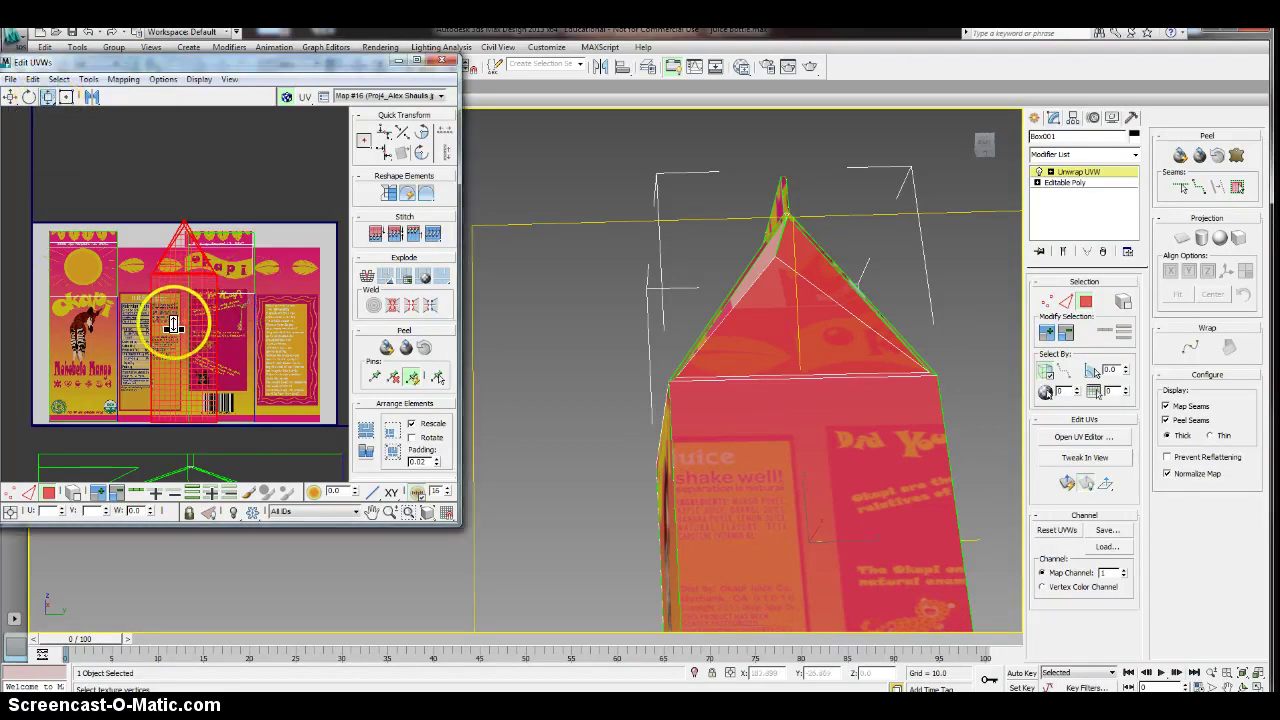
pyautogui.moveTo(174, 323); pyautogui.dragTo(152, 364)
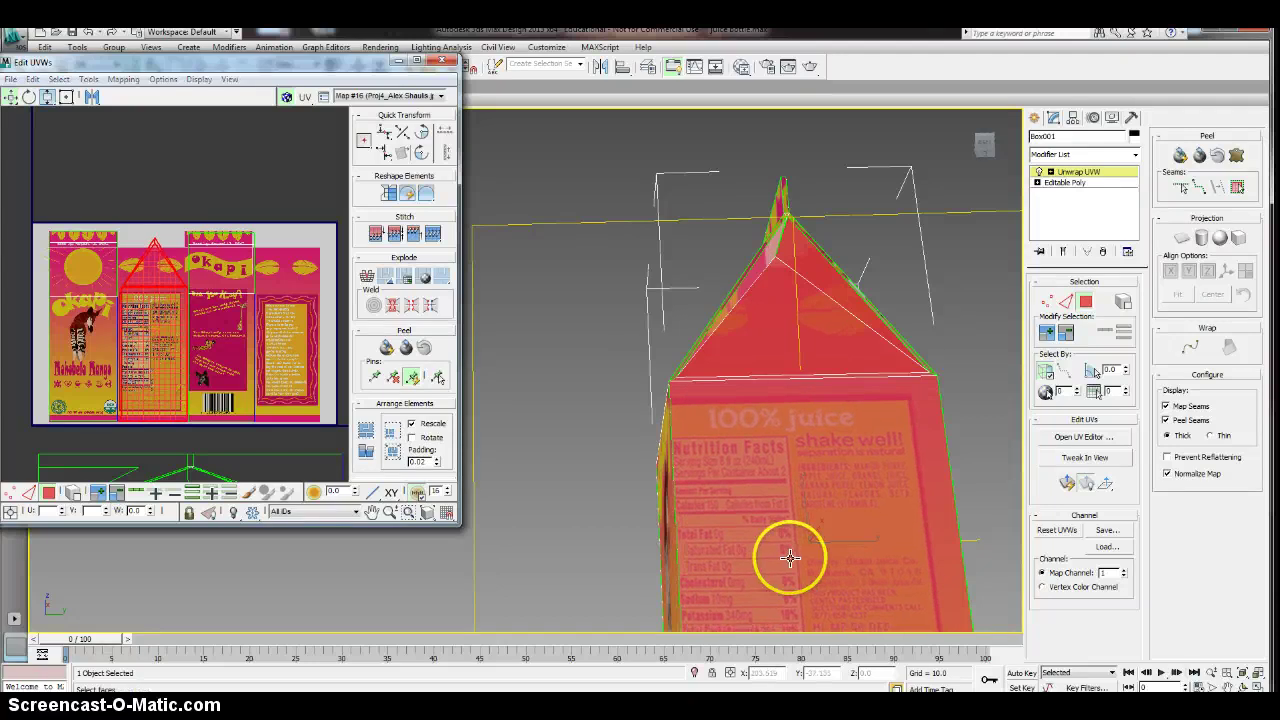
pyautogui.moveTo(788, 557); pyautogui.dragTo(760, 391, button='middle')
pyautogui.scroll(-2, 741, 403)
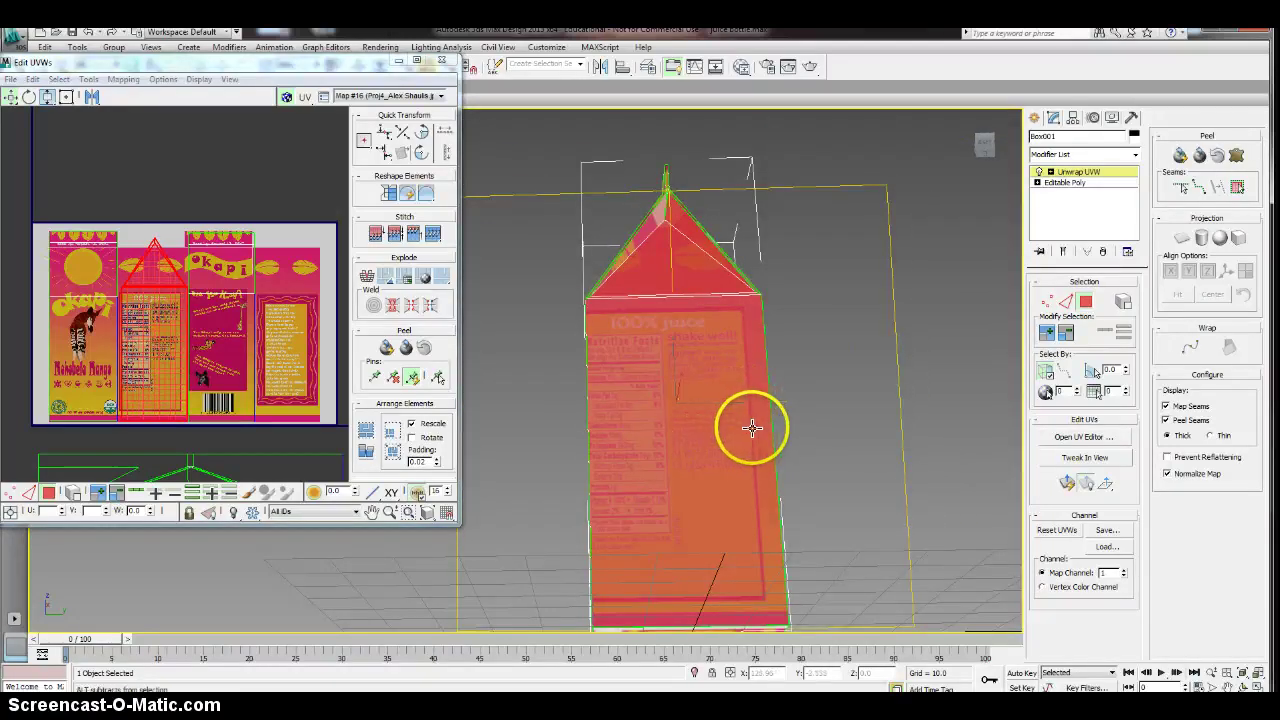
# - Nudge the side's UVs into line with the Nutrition Facts panel's edges, checking the label on the carton from an angle
pyautogui.click(985, 142)
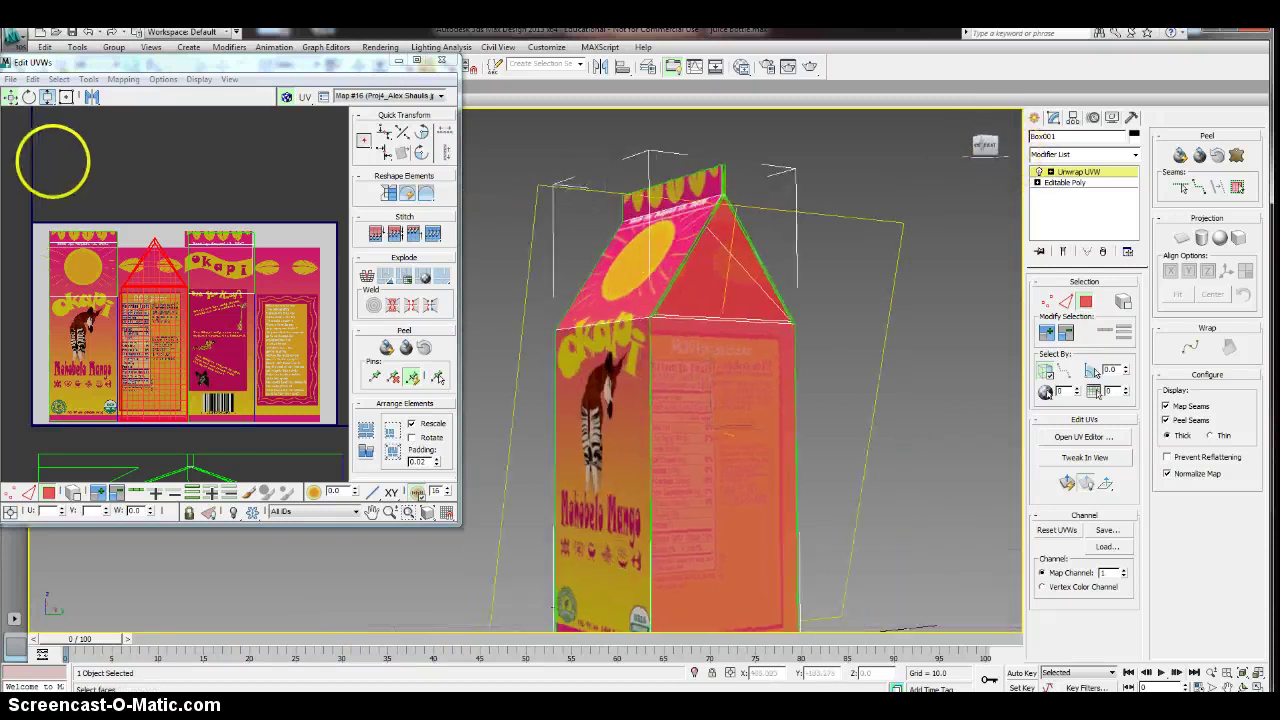
pyautogui.click(131, 386)
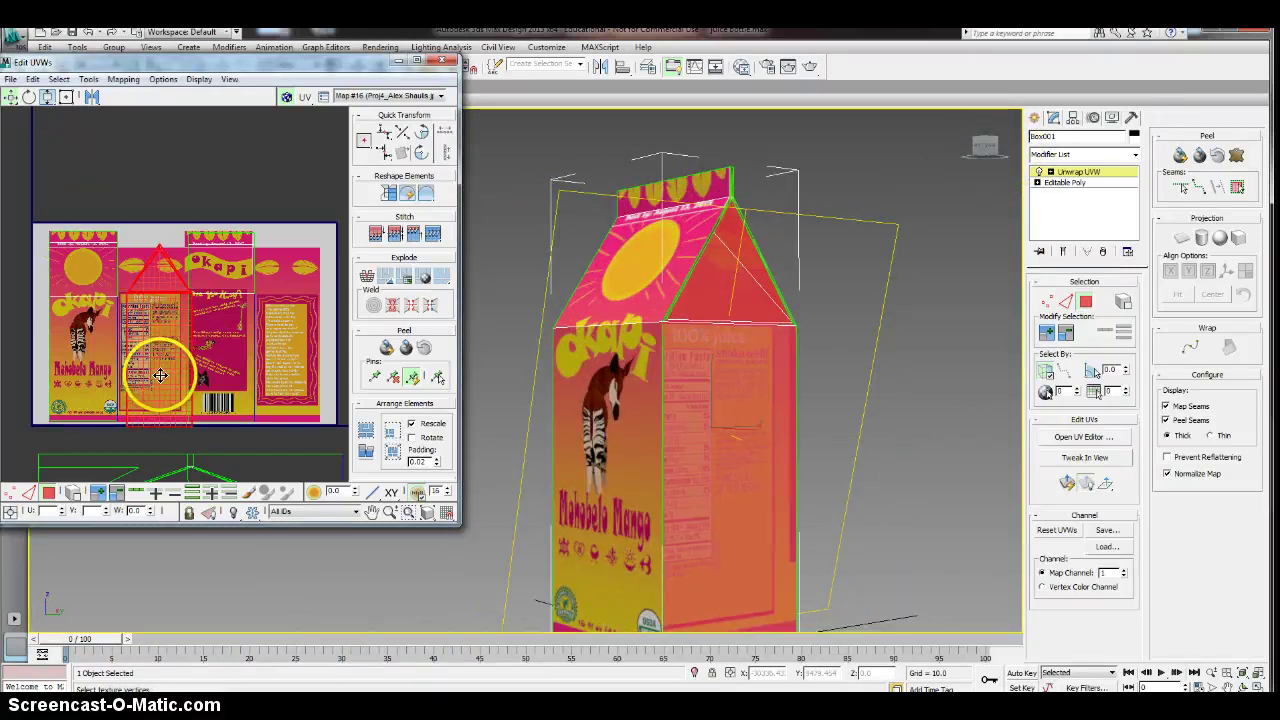
pyautogui.moveTo(155, 371); pyautogui.dragTo(156, 371)
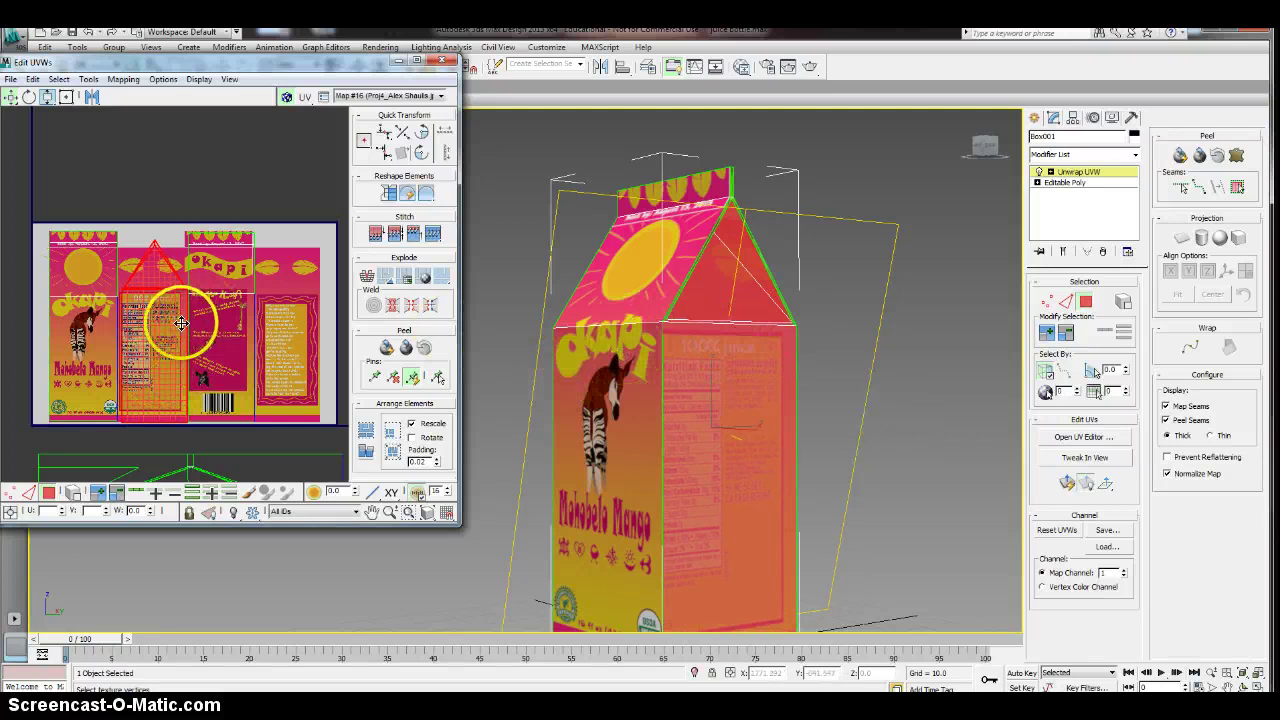
pyautogui.moveTo(160, 340); pyautogui.dragTo(156, 340)
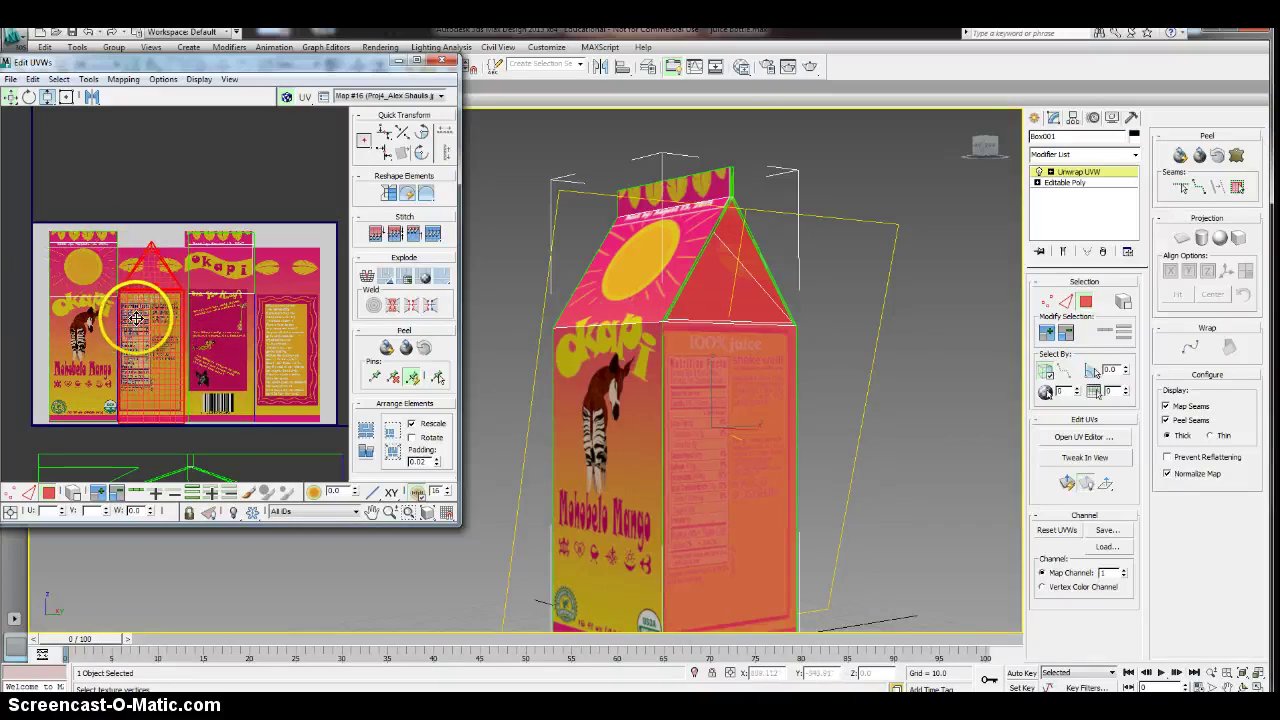
pyautogui.click(783, 455)
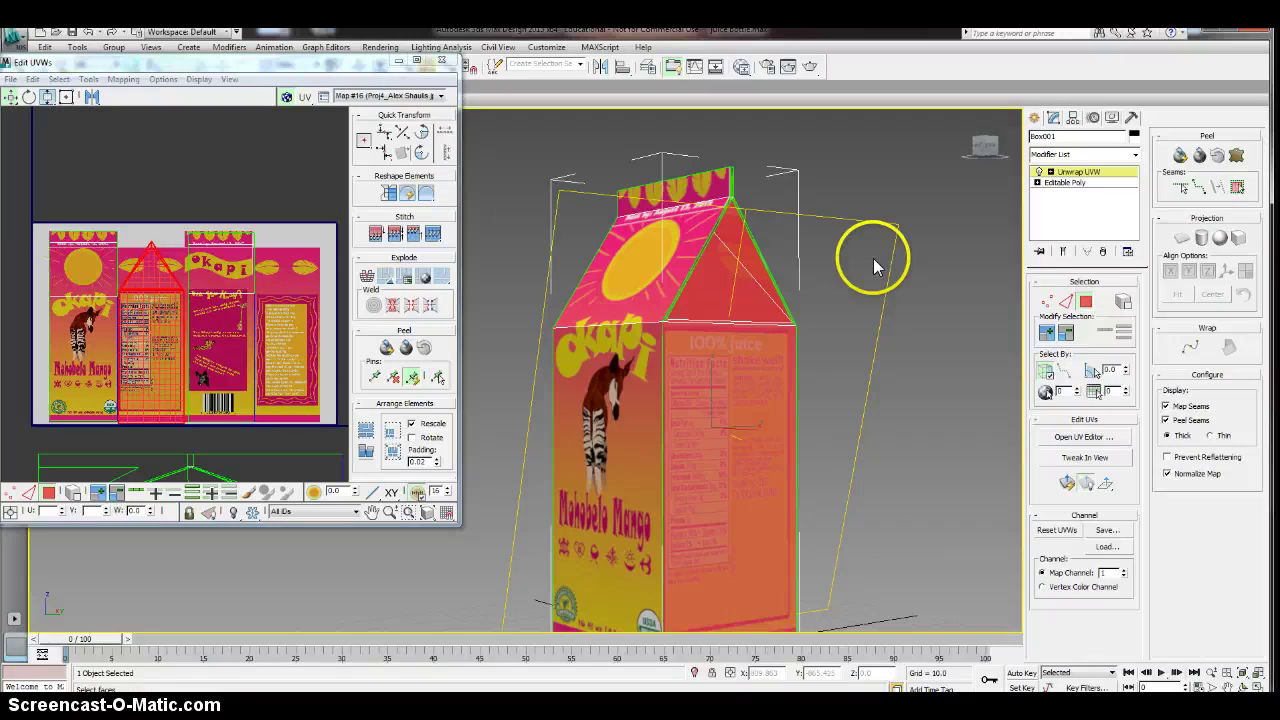
# - Select the narrow end face of the carton's top ridge and move its UVs diagonally from the layout below the artwork
pyautogui.scroll(8, 857, 366)
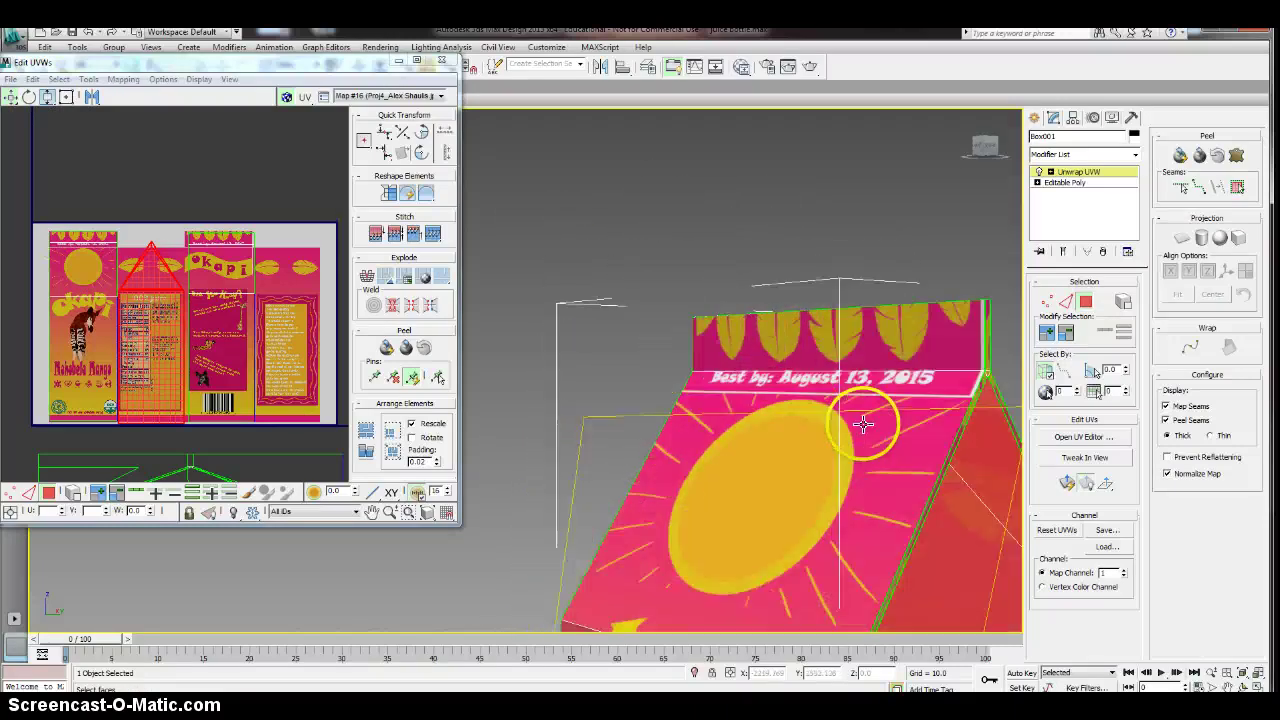
pyautogui.keyDown('alt'); pyautogui.moveTo(863, 424); pyautogui.dragTo(679, 342, button='middle'); pyautogui.keyUp('alt')
pyautogui.click(705, 341)
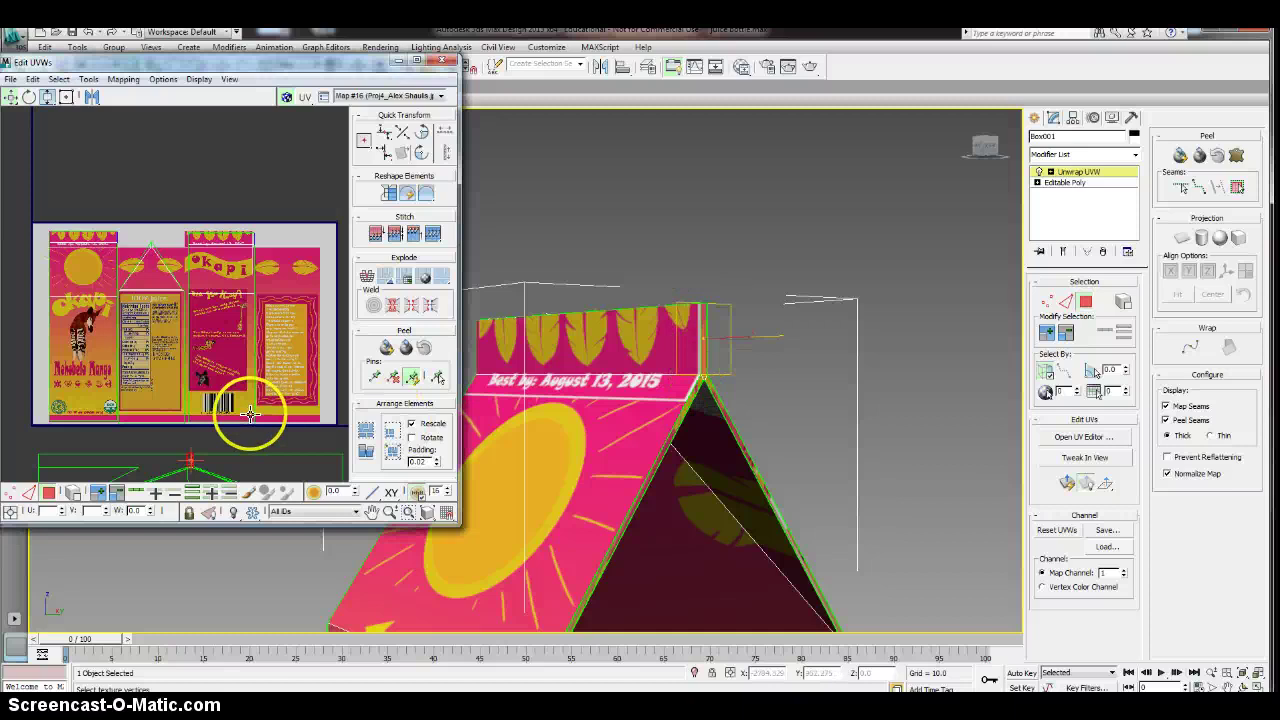
pyautogui.moveTo(251, 417); pyautogui.dragTo(251, 297, button='middle')
pyautogui.moveTo(184, 351); pyautogui.dragTo(231, 405)
pyautogui.moveTo(176, 225); pyautogui.dragTo(223, 354, button='middle')
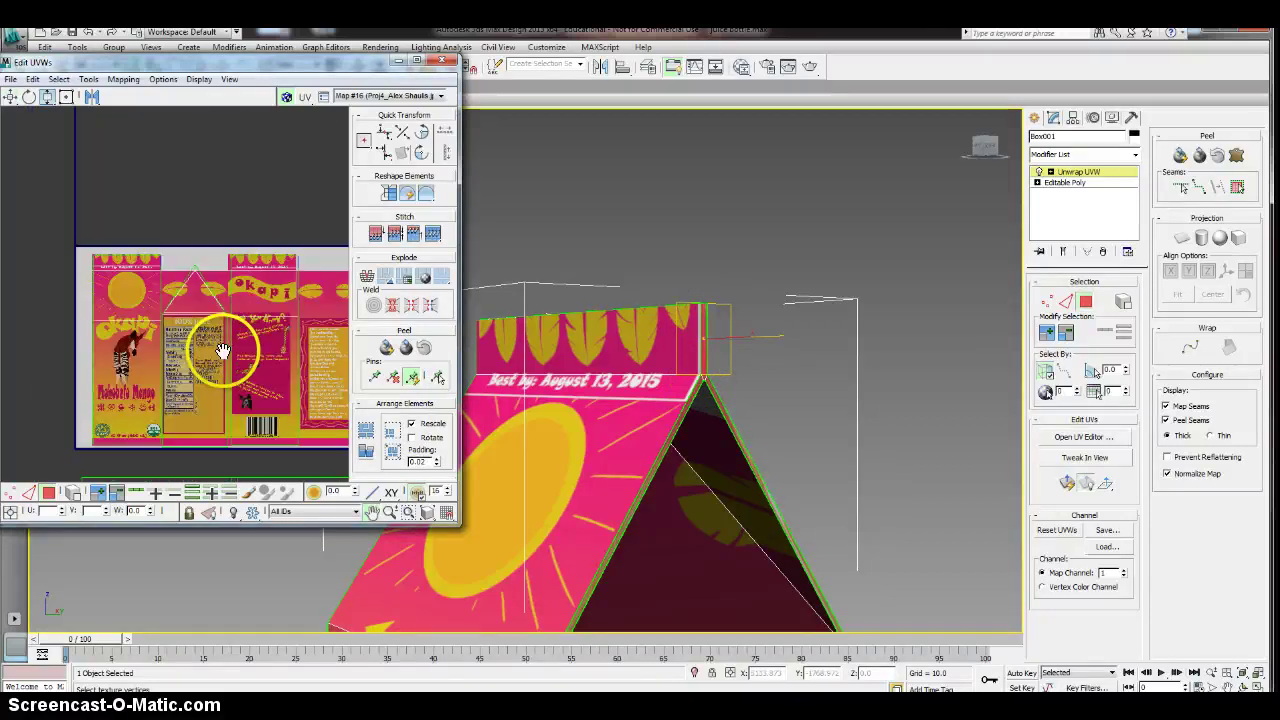